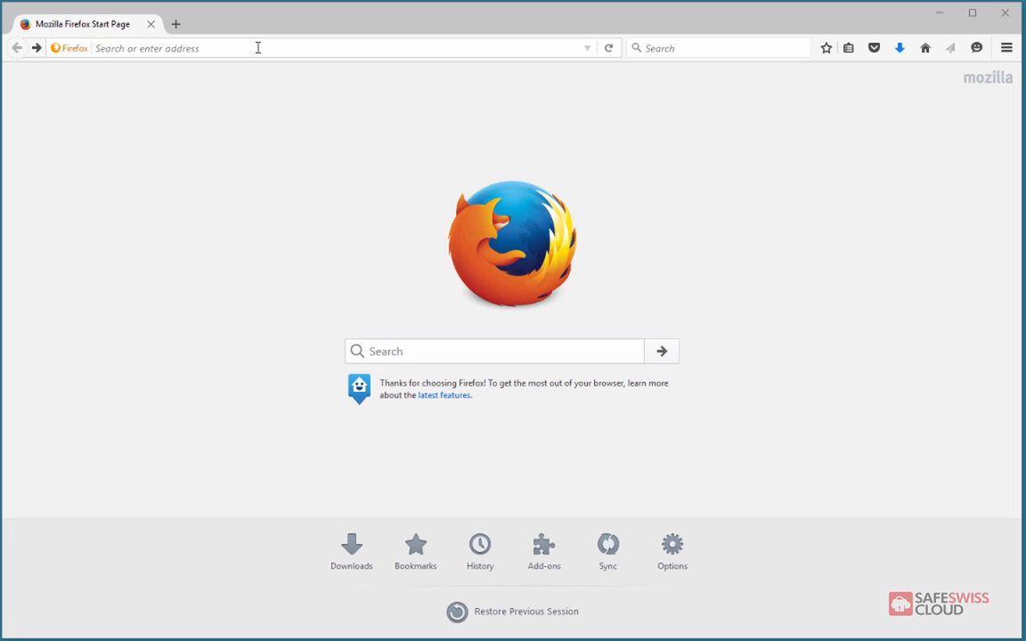
Step: Switch to Notepad and examine the /etc/hosts entries for the ssc.local servers, especially the AZ-WAP line, and minimize it
click(258, 47)
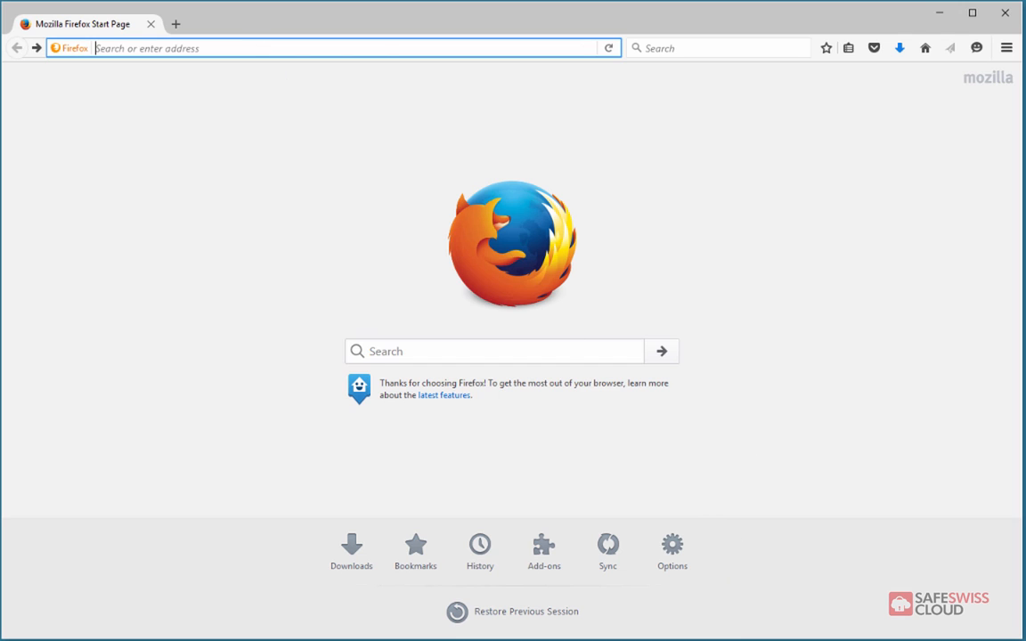
click(716, 639)
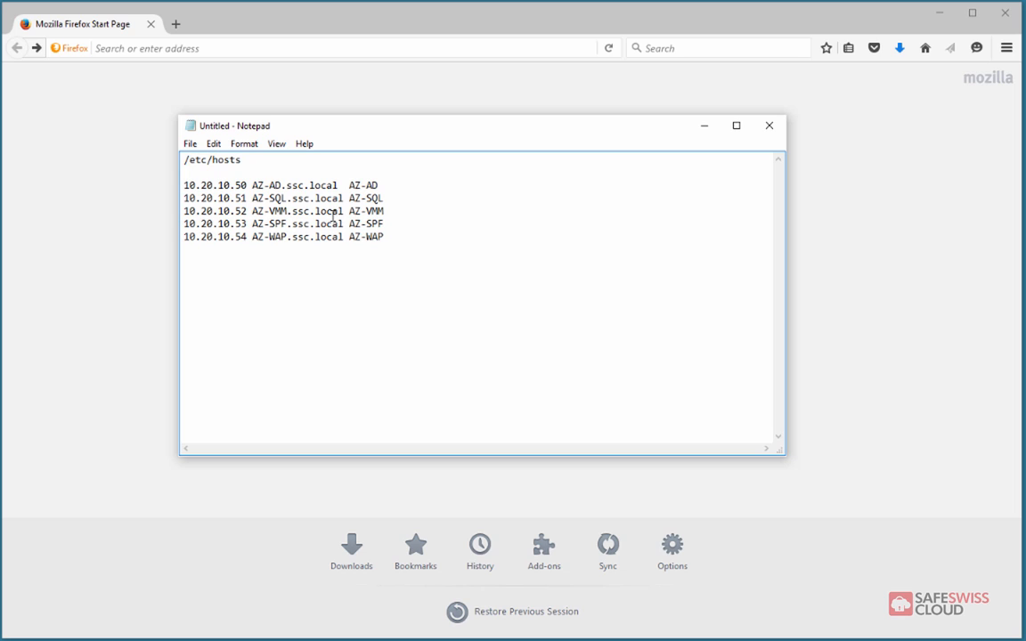
drag(253, 166, 183, 162)
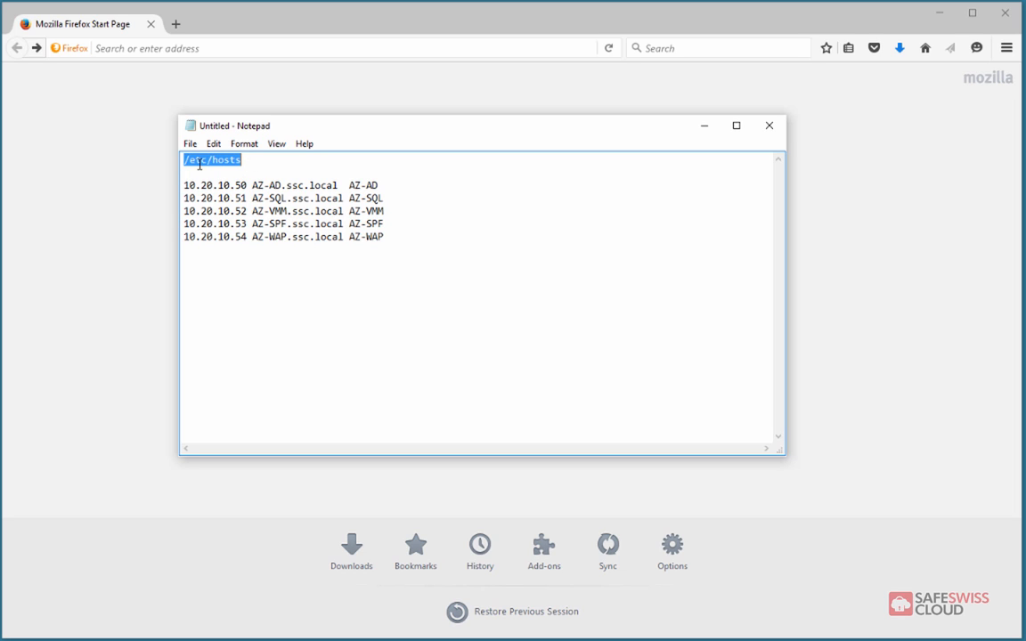
click(247, 163)
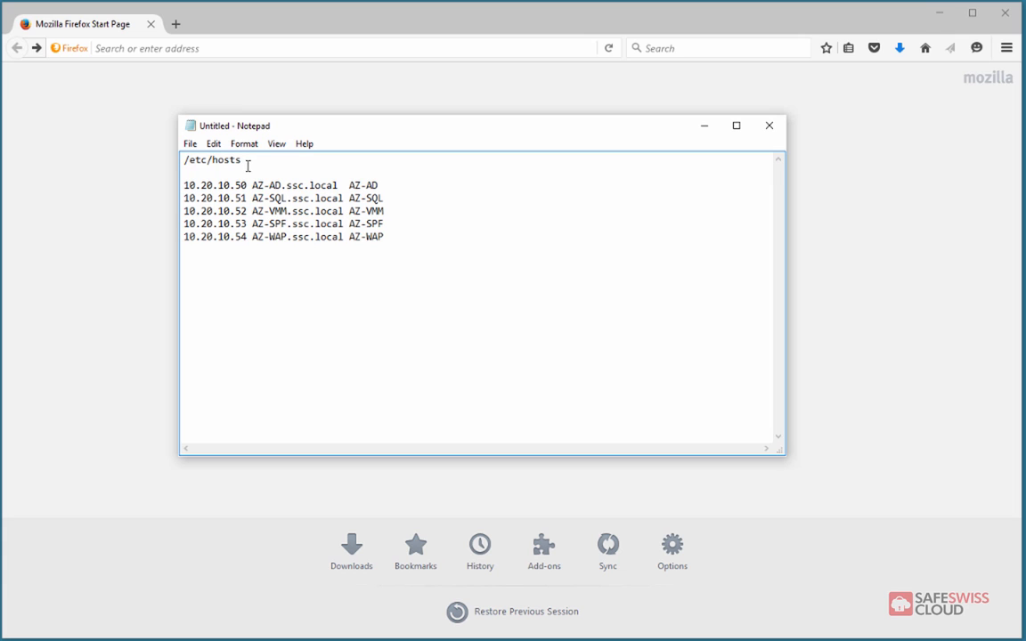
drag(396, 237, 181, 184)
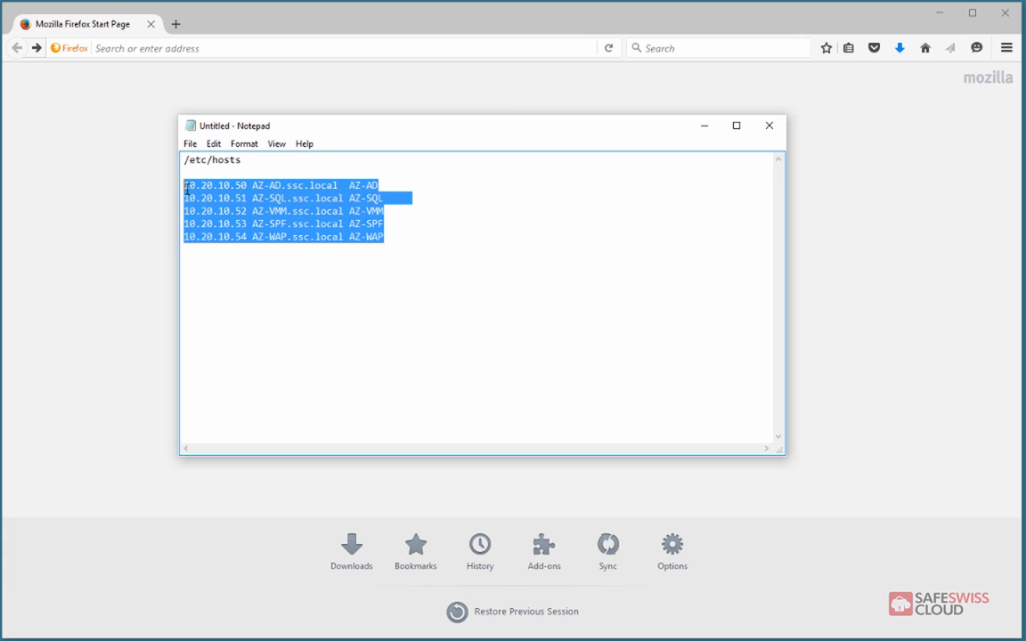
click(423, 226)
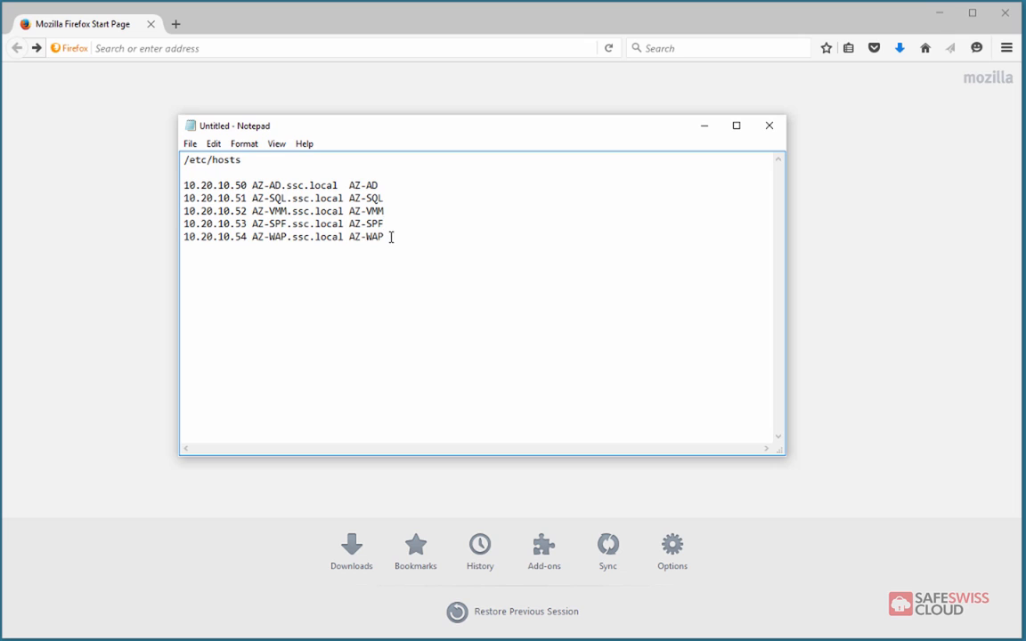
drag(389, 236, 126, 191)
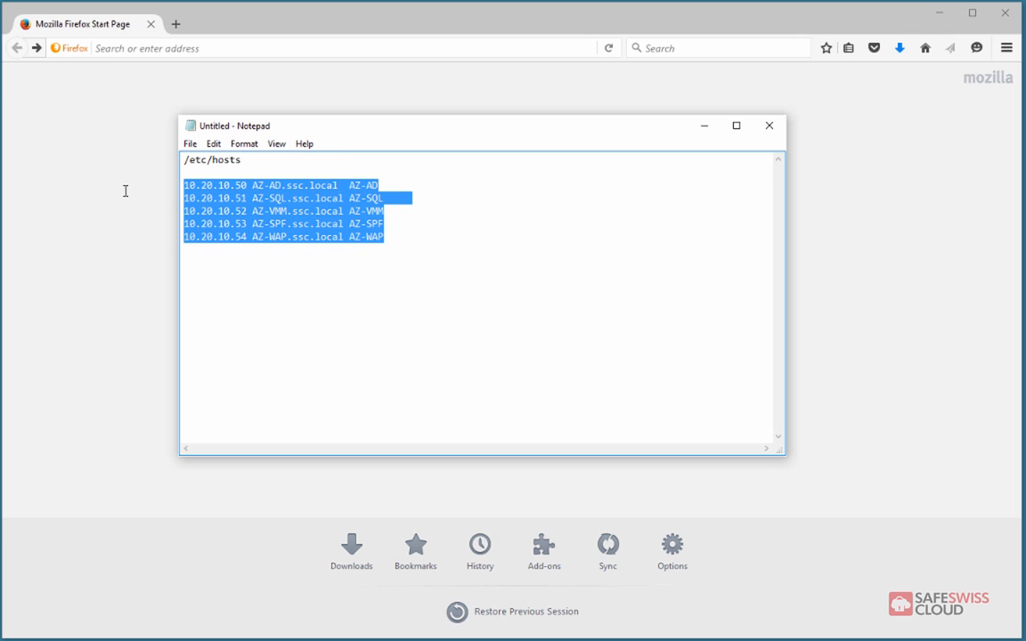
click(333, 229)
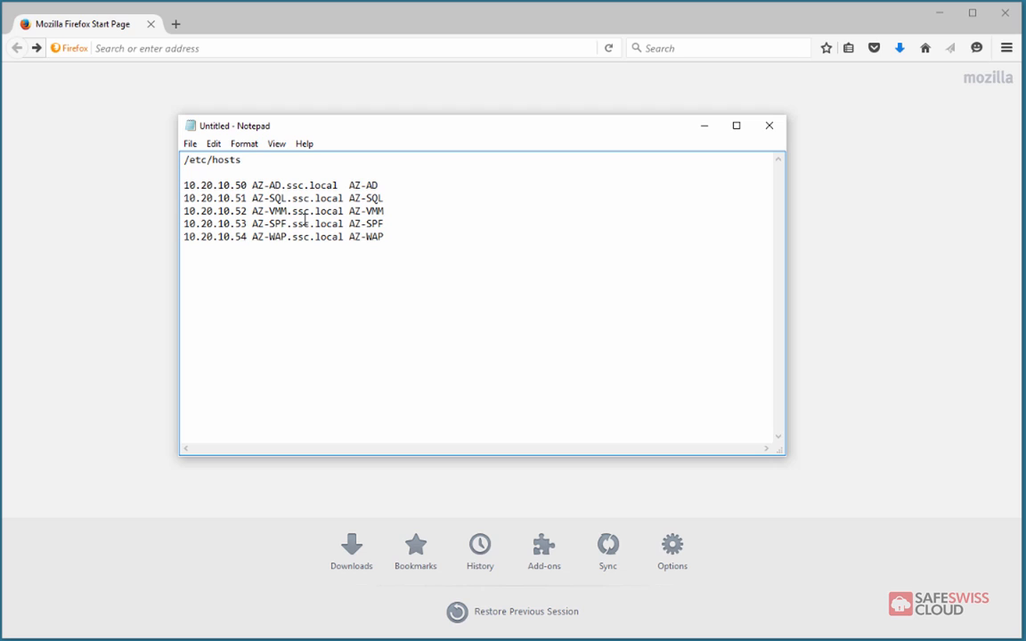
click(387, 238)
shift+click(252, 239)
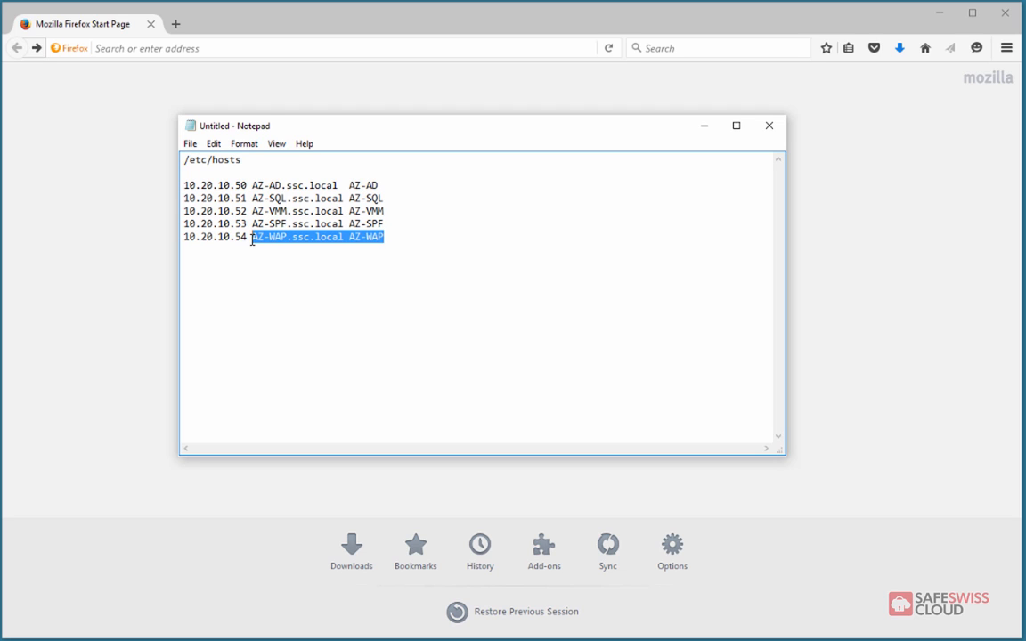
click(343, 277)
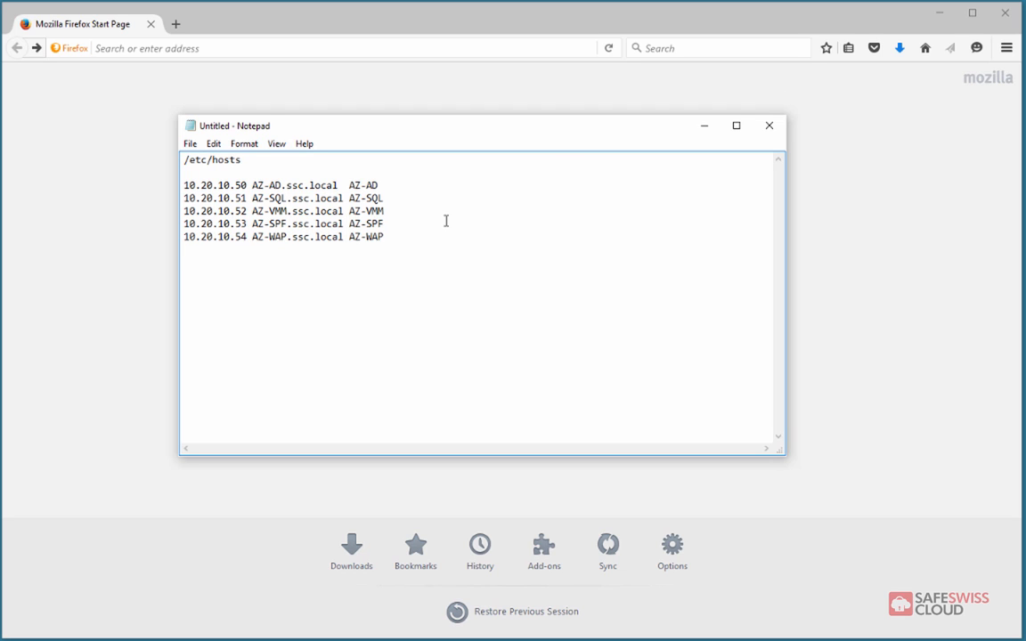
drag(395, 237, 185, 237)
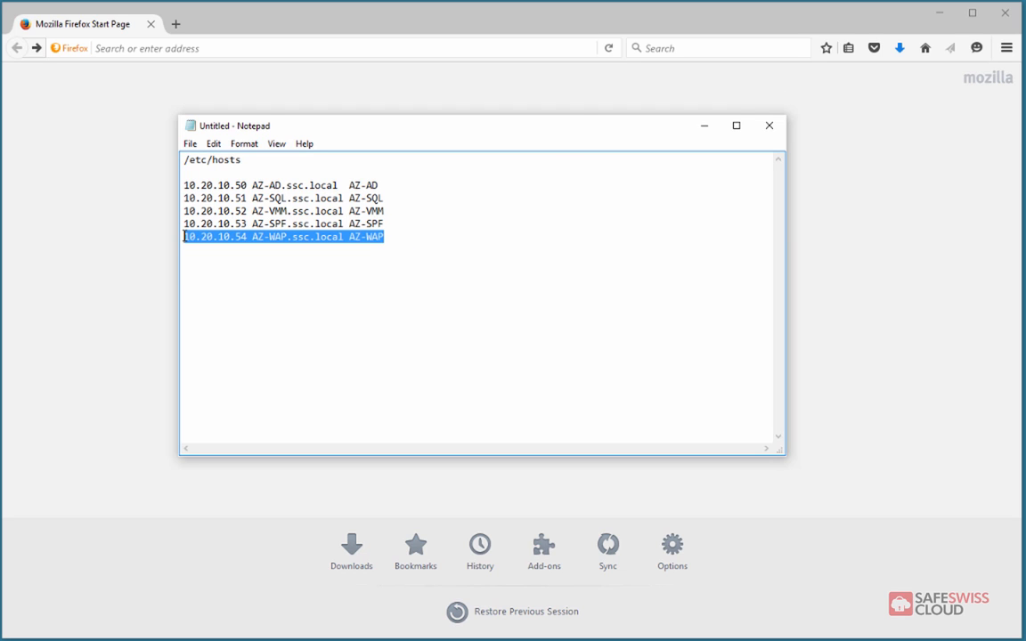
click(708, 125)
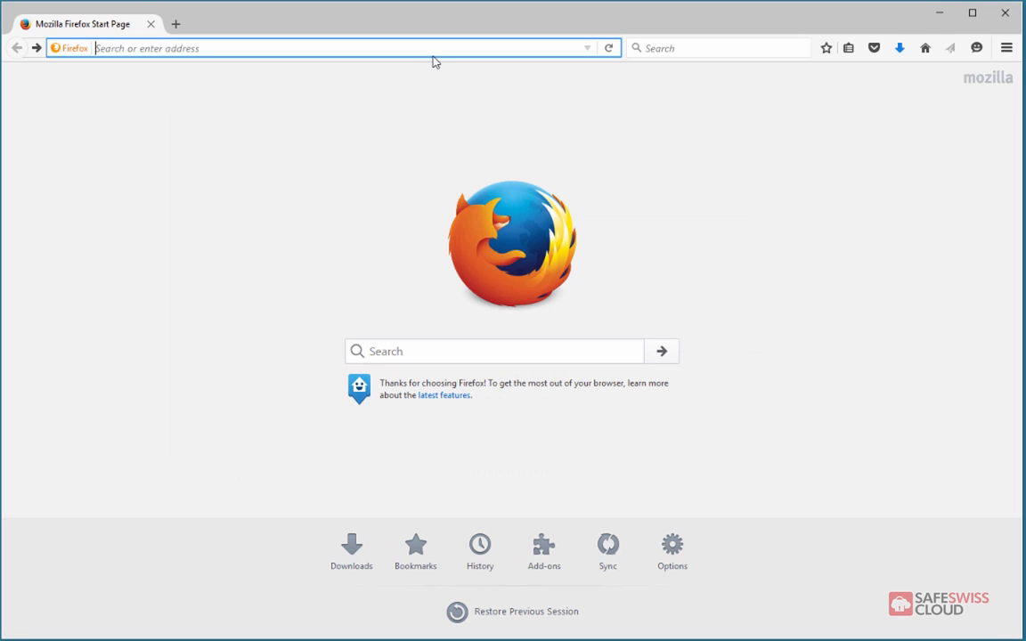
text(az-wap.ssc.local/)
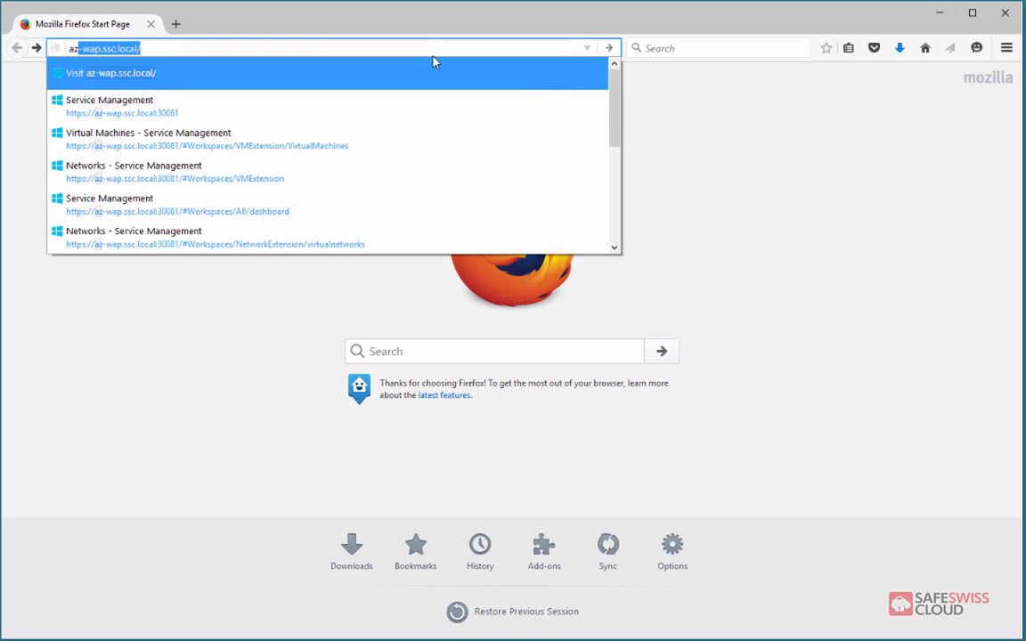
key(Down)
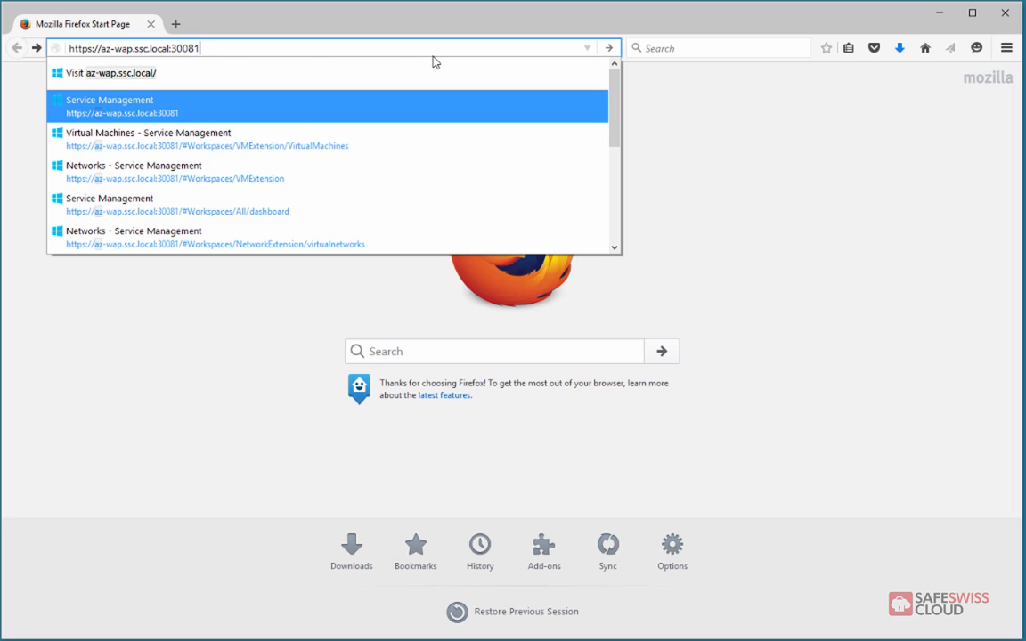
key(Return)
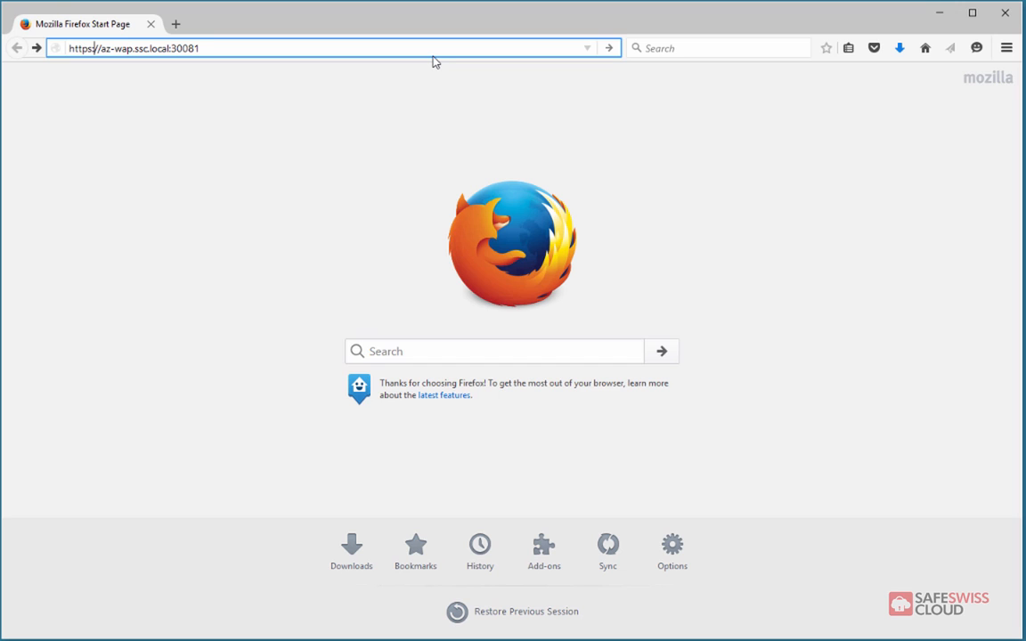
key(Return)
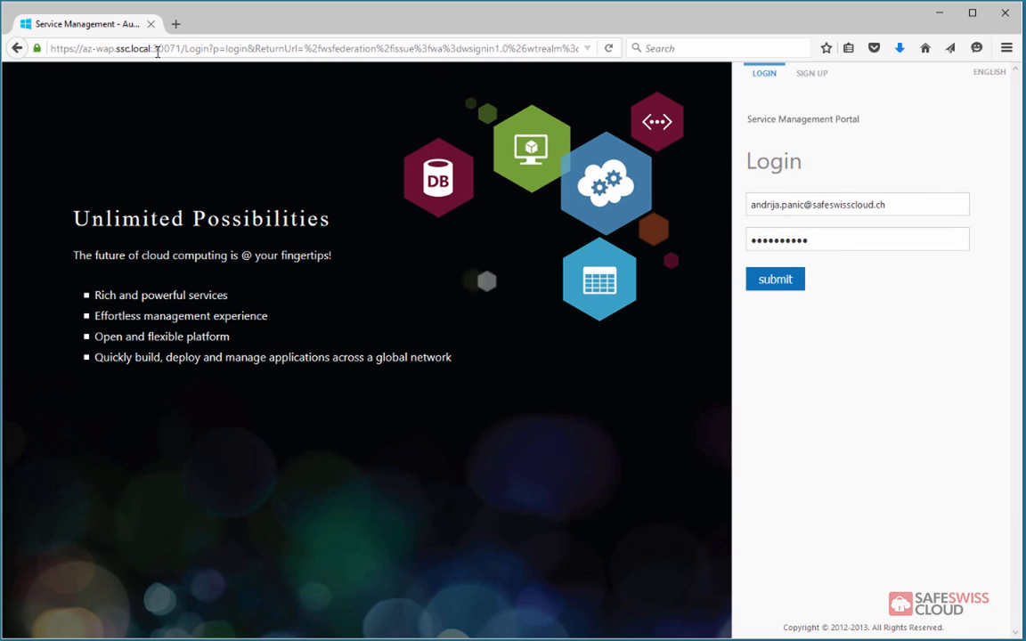
drag(158, 48, 178, 48)
click(214, 48)
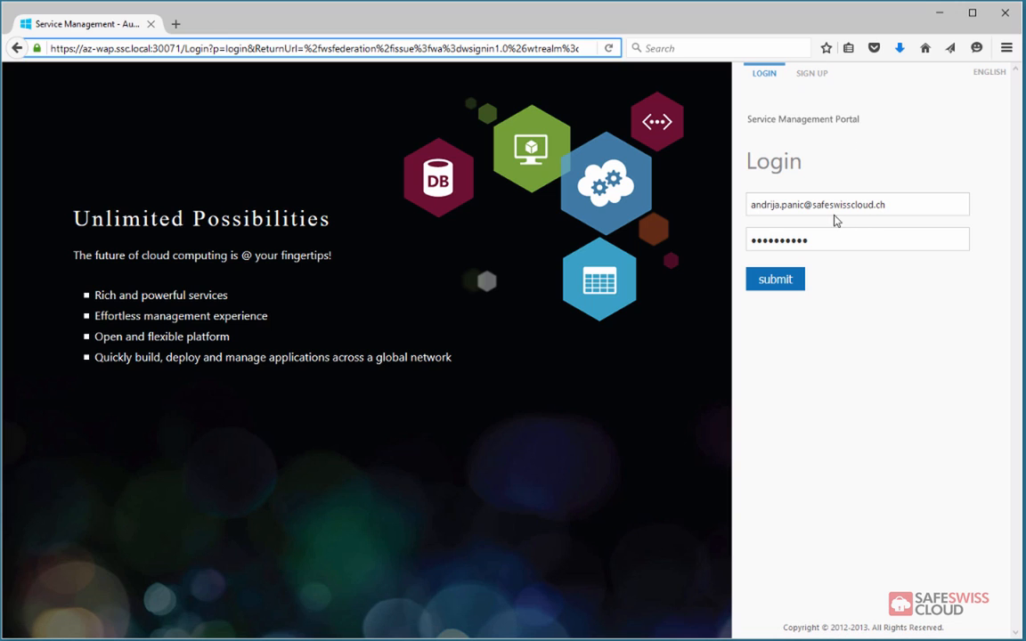
Step: Switch from logging in to signing up and enter the new account's e-mail address
drag(902, 199, 638, 189)
key(BackSpace)
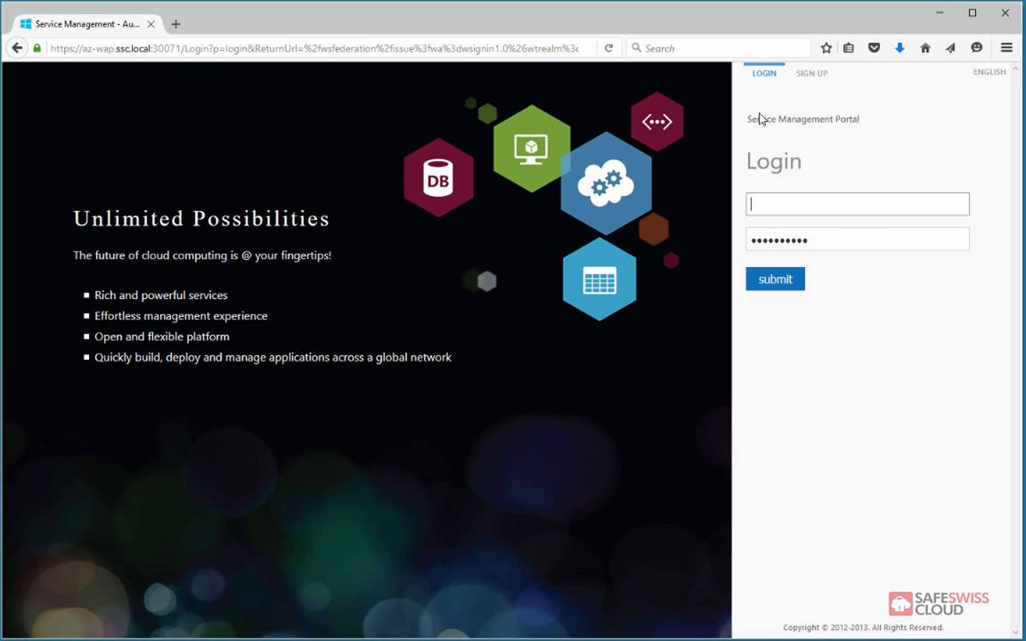
click(812, 74)
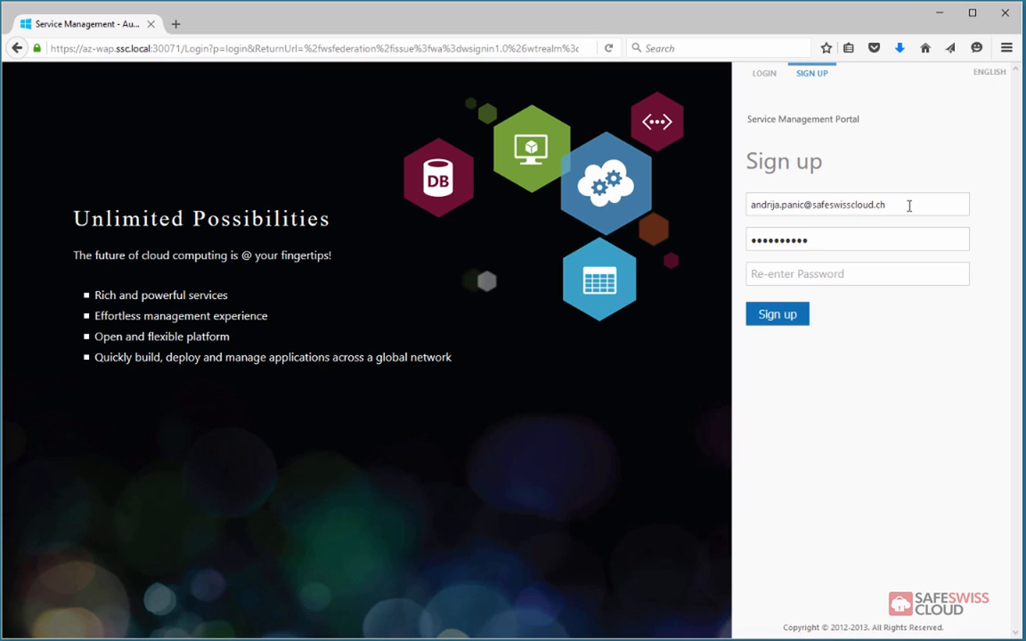
click(806, 205)
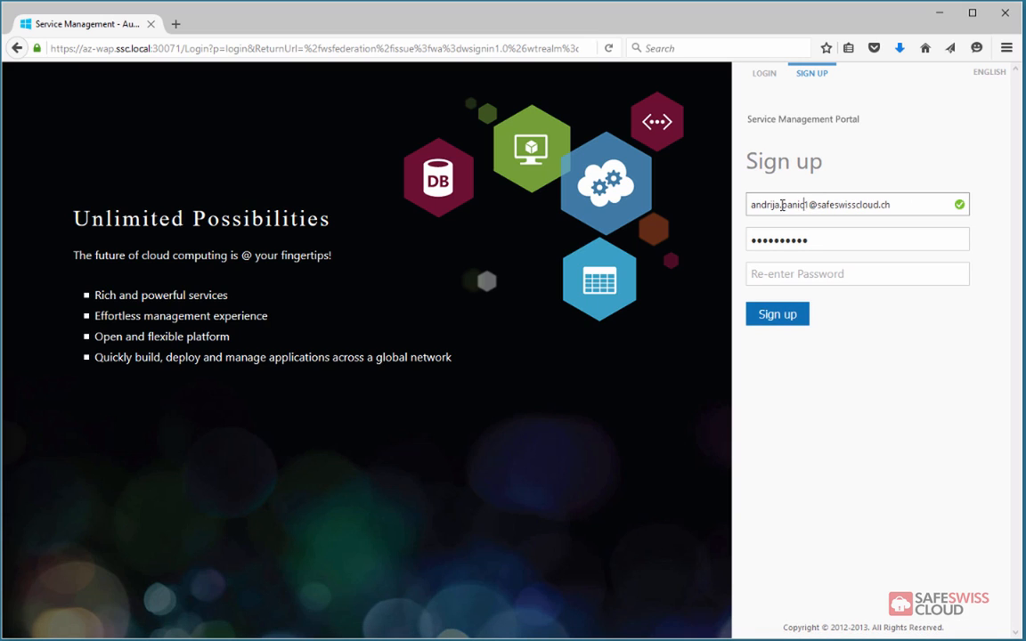
key(shift+Home)
key(BackSpace)
key(Delete)
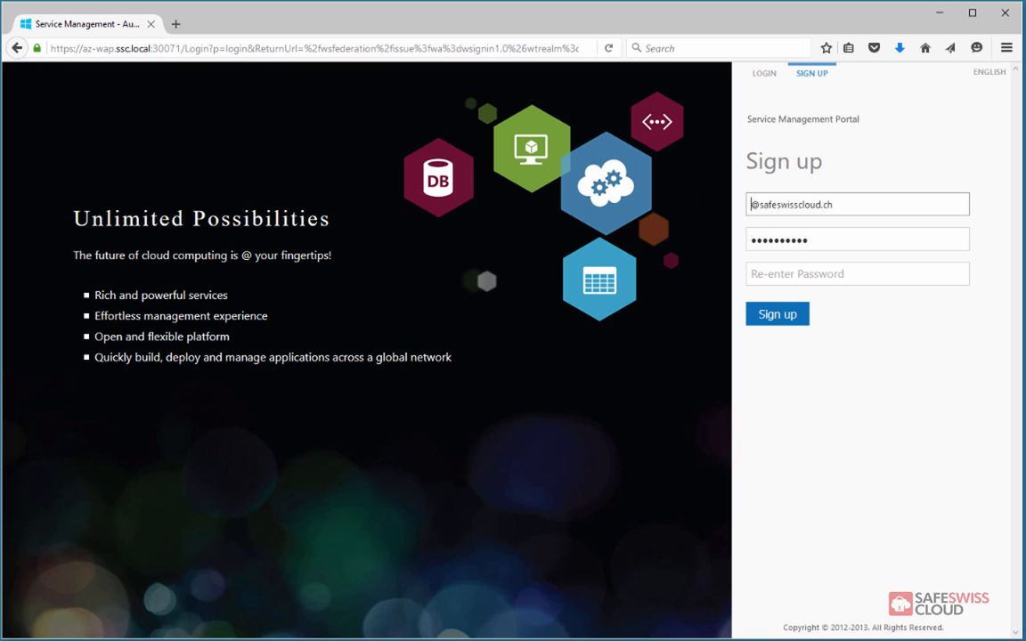
text(demo)
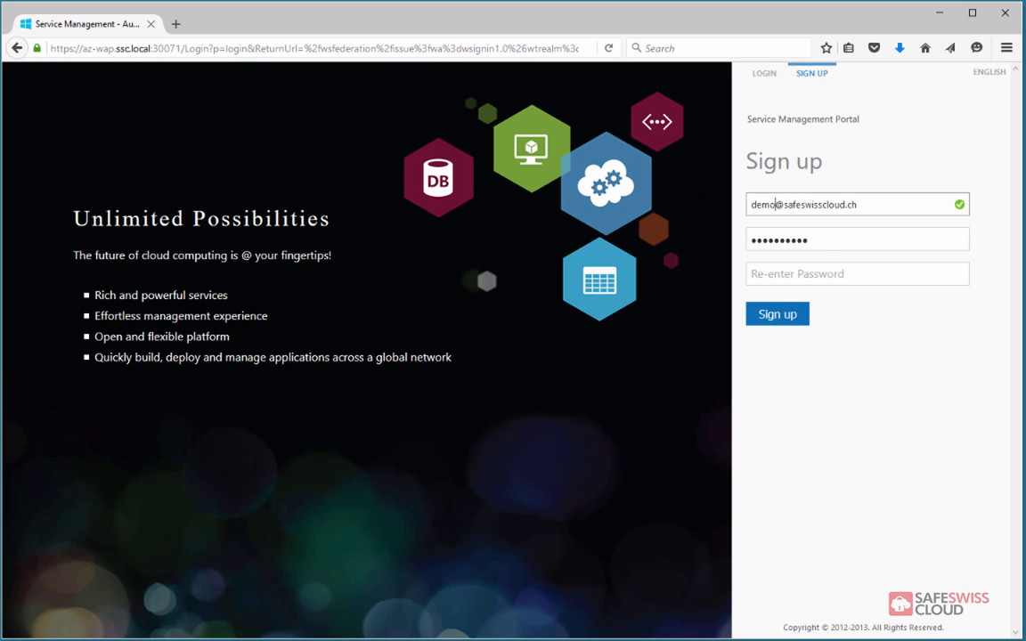
Step: Enter and re-enter the account password, and submit the sign-up without letting the browser remember the login
click(826, 244)
key(ctrl+a)
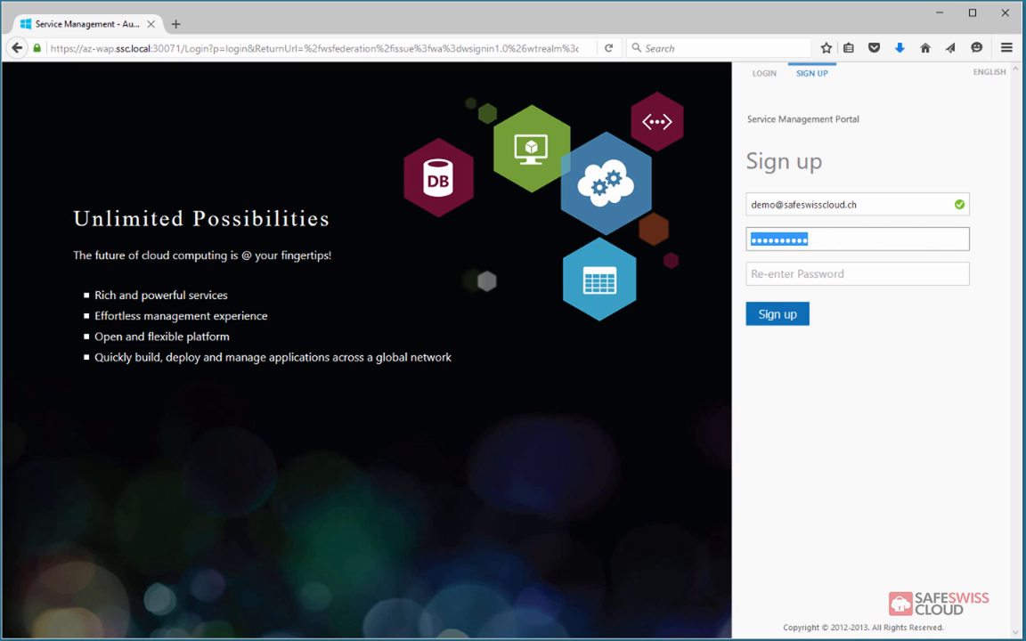
key(BackSpace)
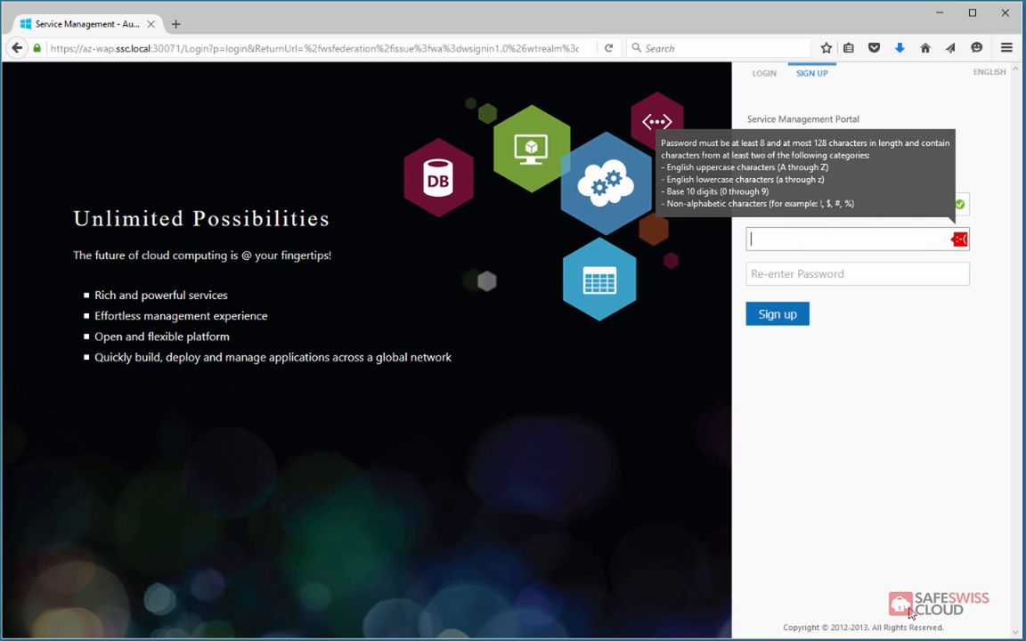
text(••••)
key(BackSpace)
key(BackSpace)
key(BackSpace)
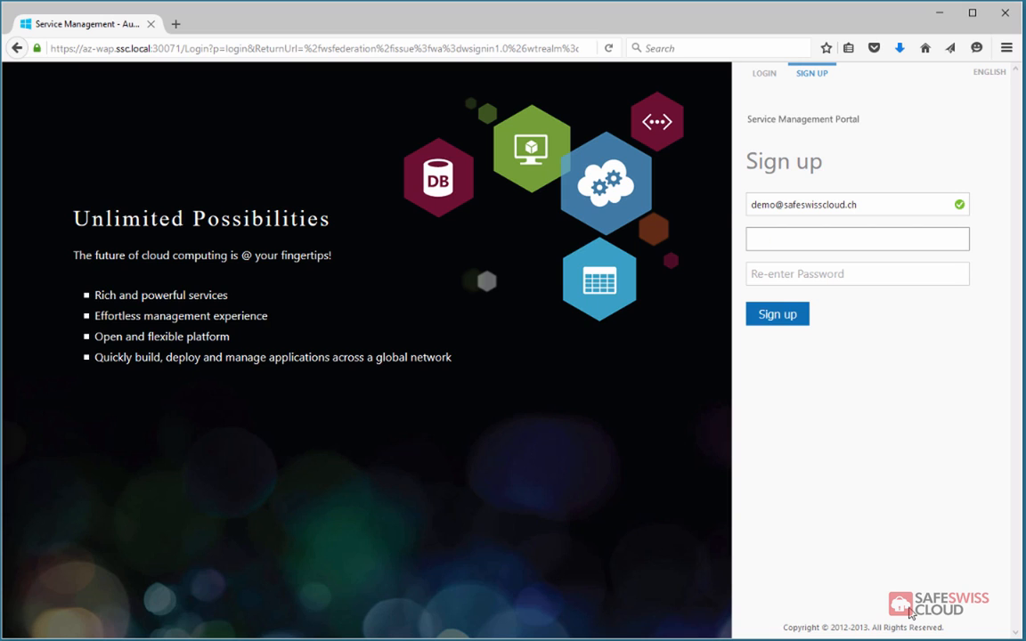
text(••••••••••)
key(Tab)
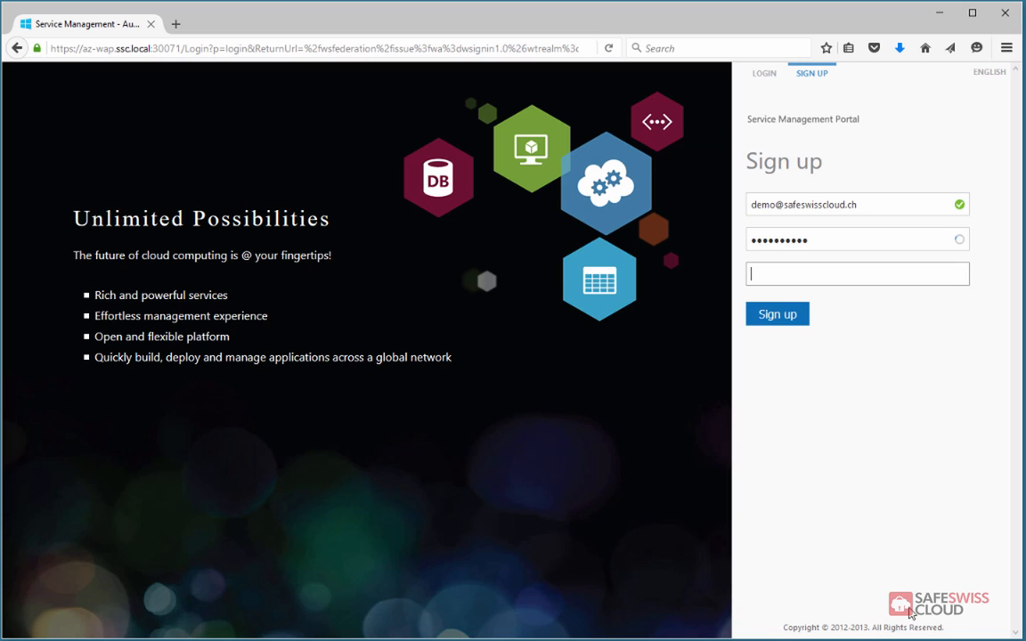
text(••••••••)
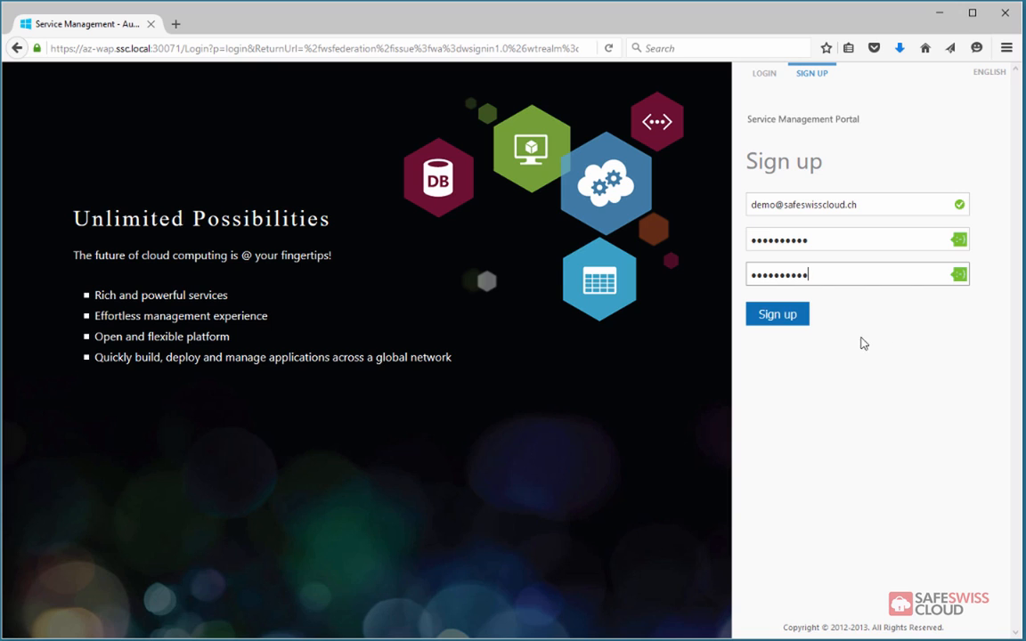
click(779, 316)
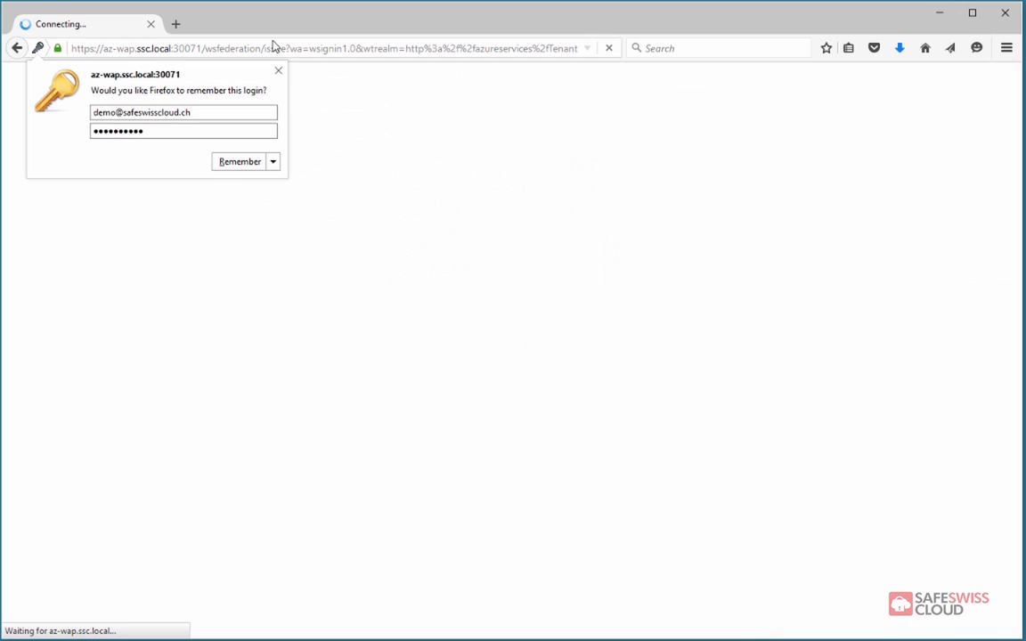
click(278, 71)
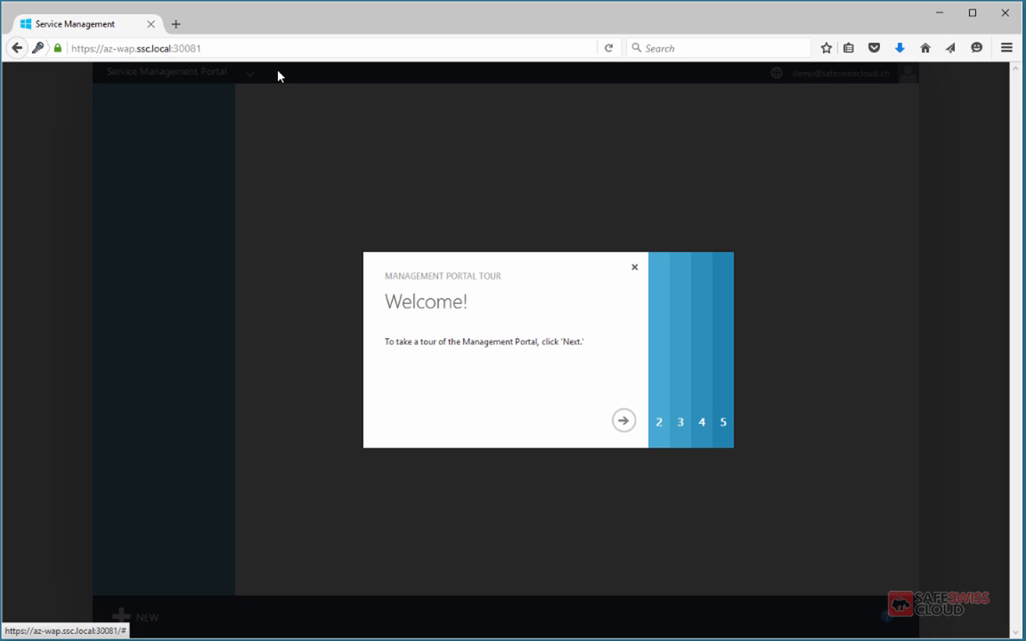
Step: Go through the Management Portal tour up to the Commands page, and close the tour and the New pane
click(623, 422)
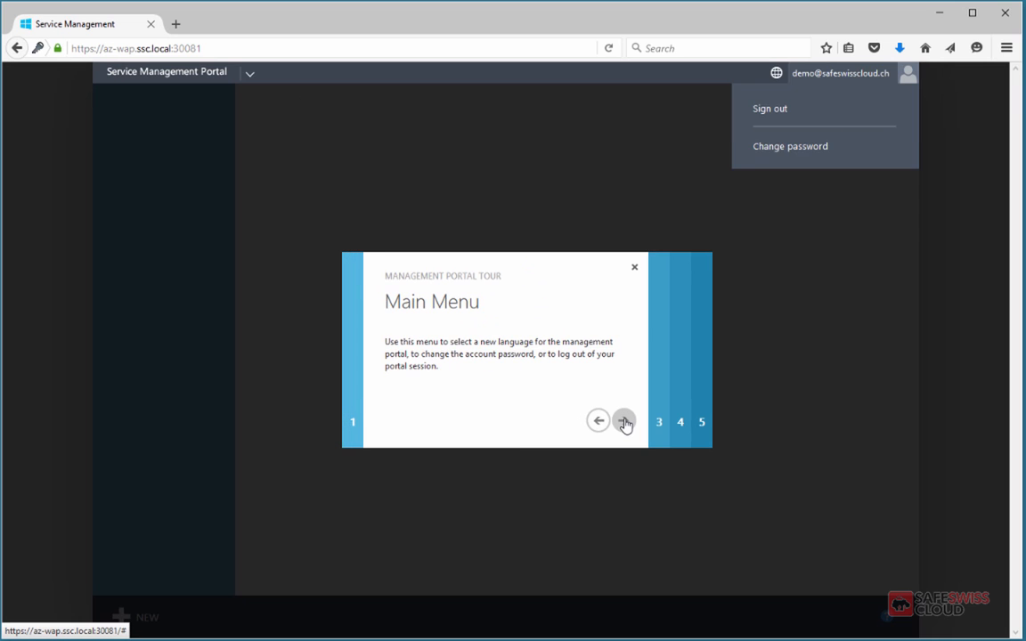
click(624, 422)
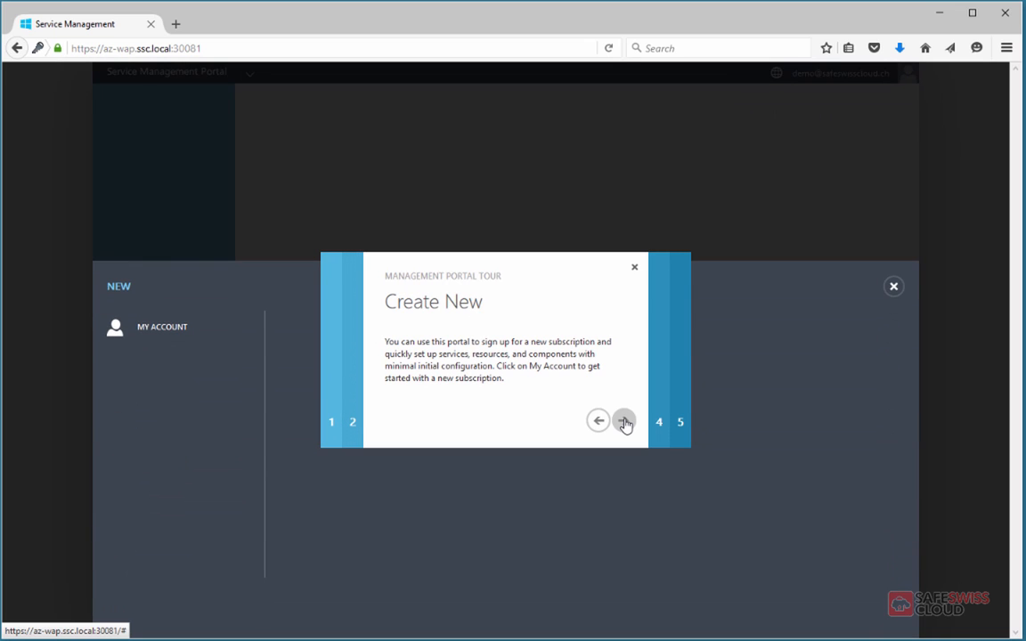
click(623, 421)
click(624, 421)
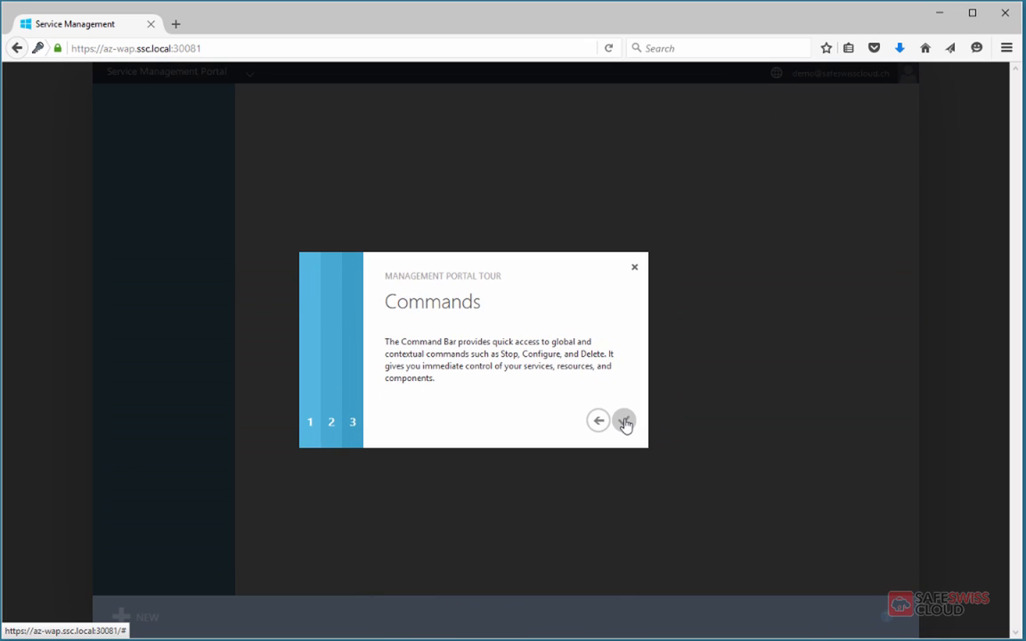
click(634, 269)
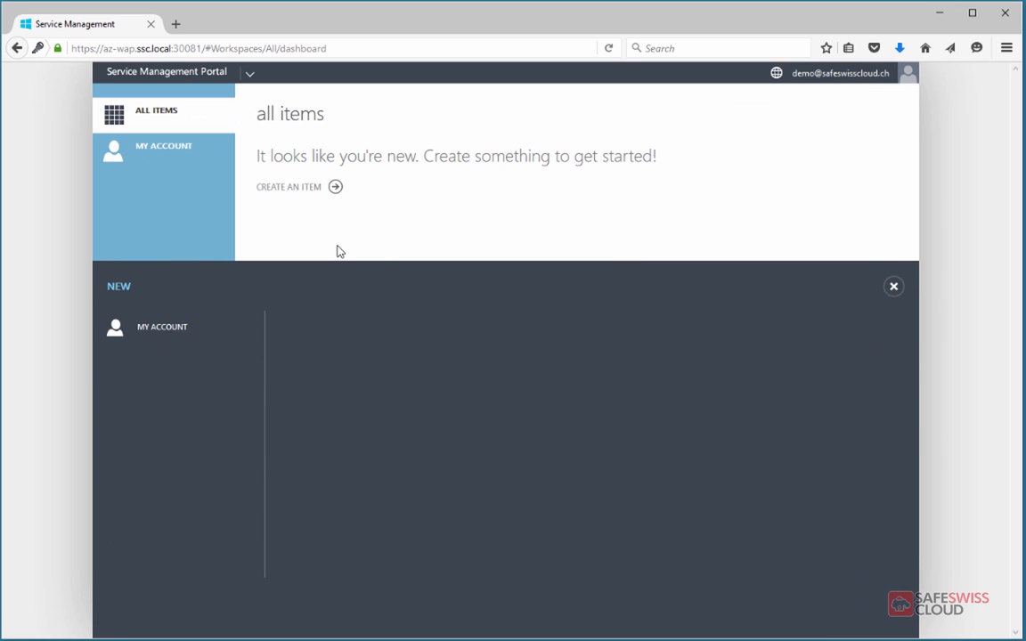
click(894, 290)
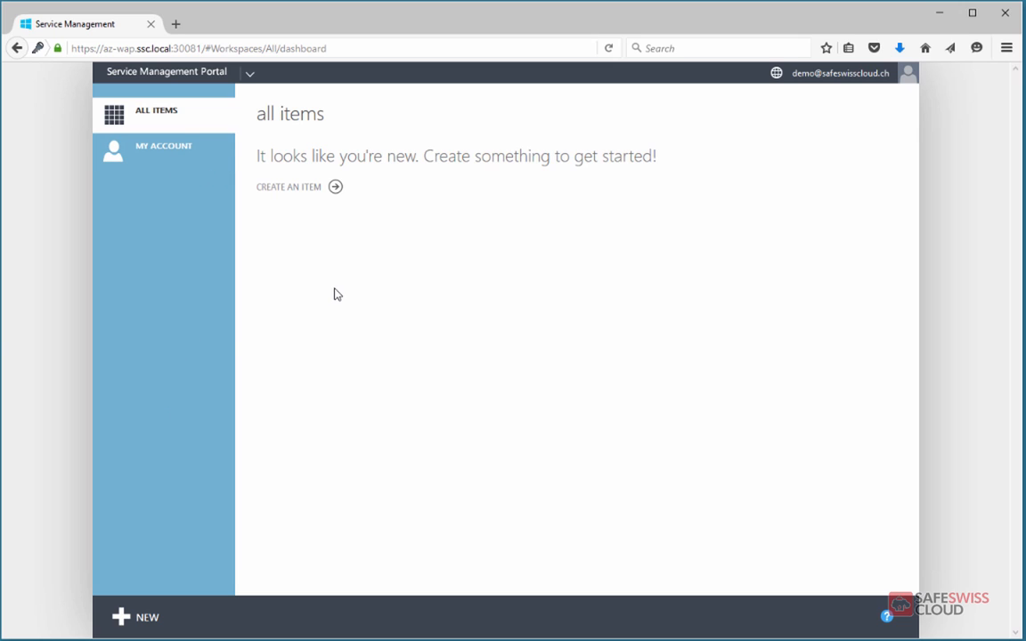
Step: Add a subscription to the account using the DBaaS-Plan
click(120, 616)
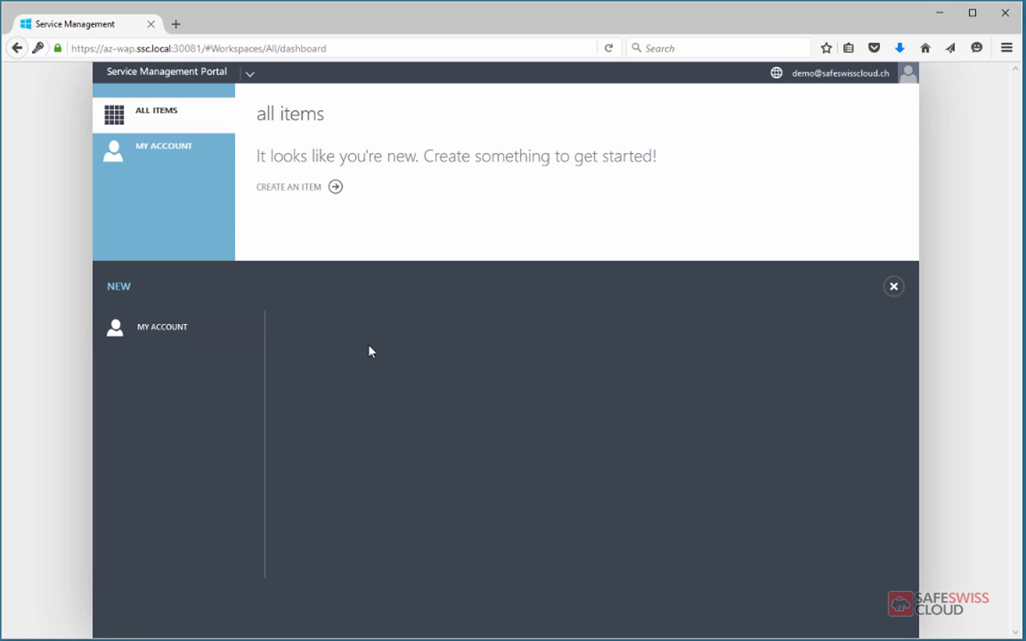
click(179, 329)
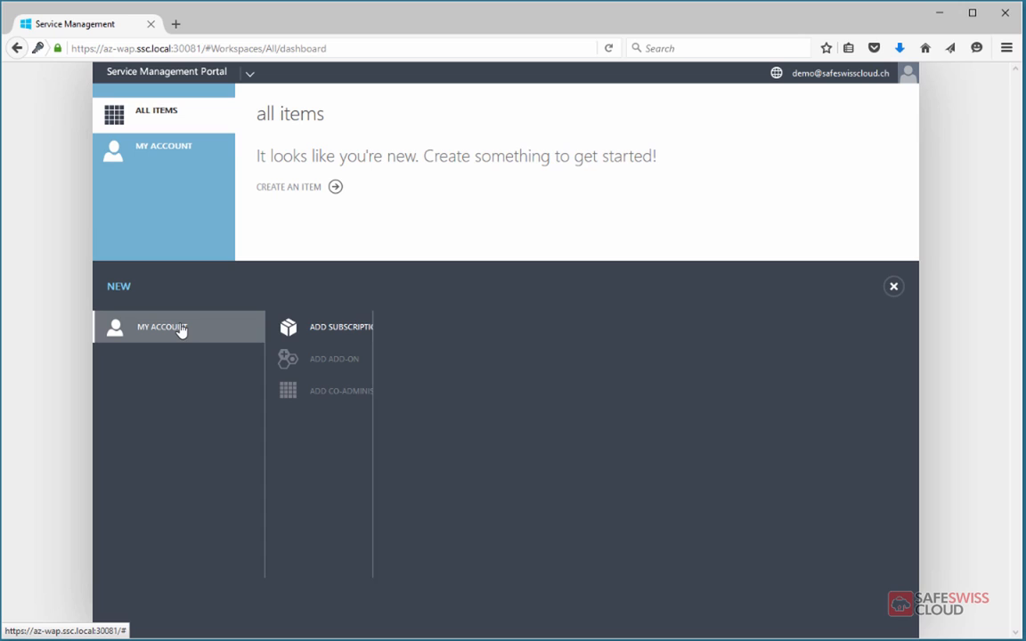
click(319, 328)
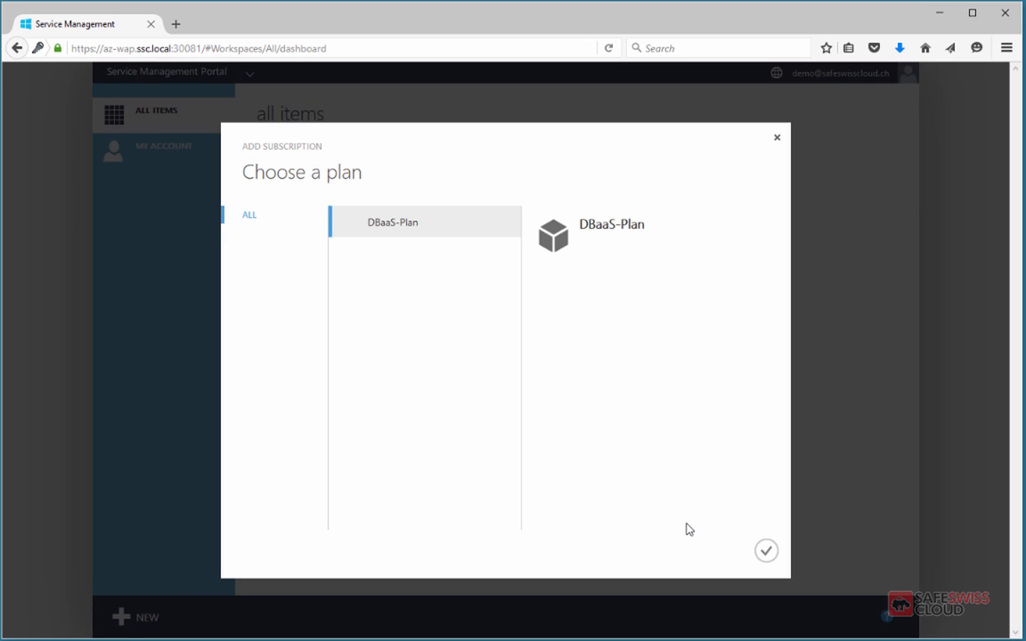
click(766, 555)
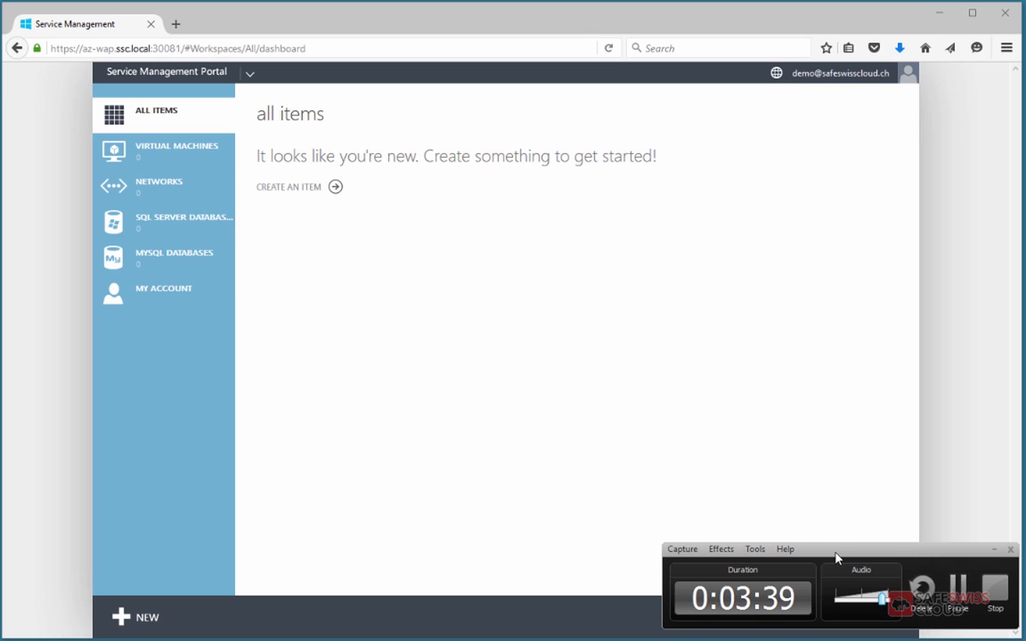
drag(838, 556, 901, 0)
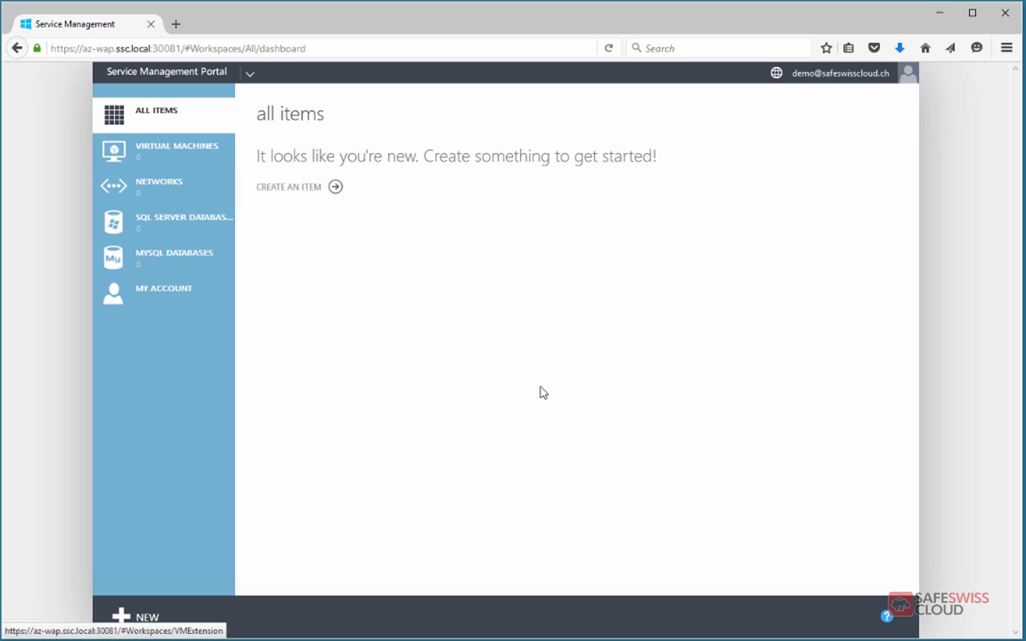
Step: Look through the MySQL and SQL Server database sections of the portal
click(159, 259)
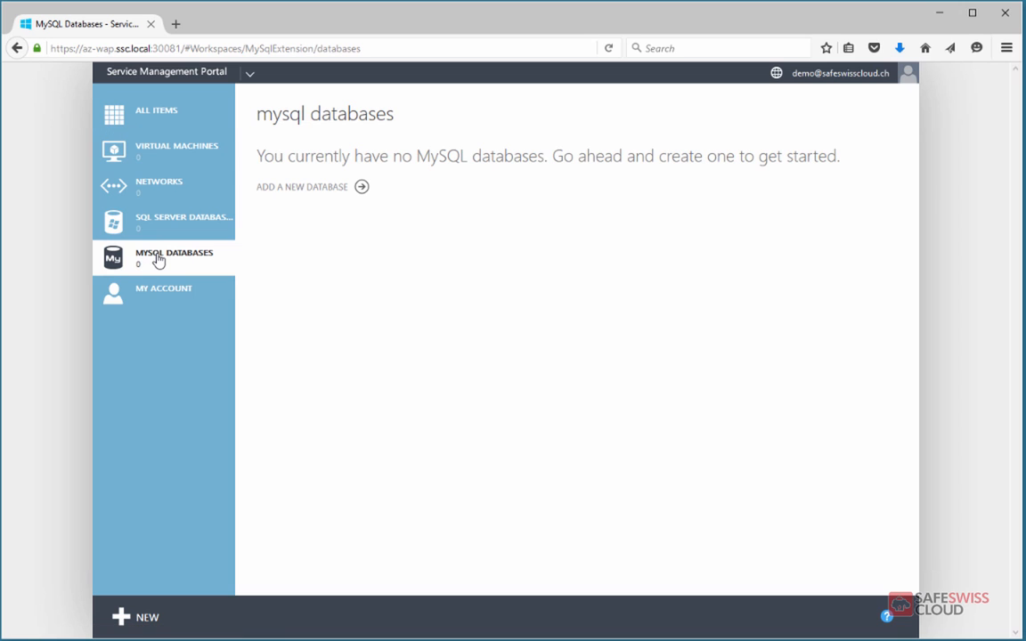
click(150, 228)
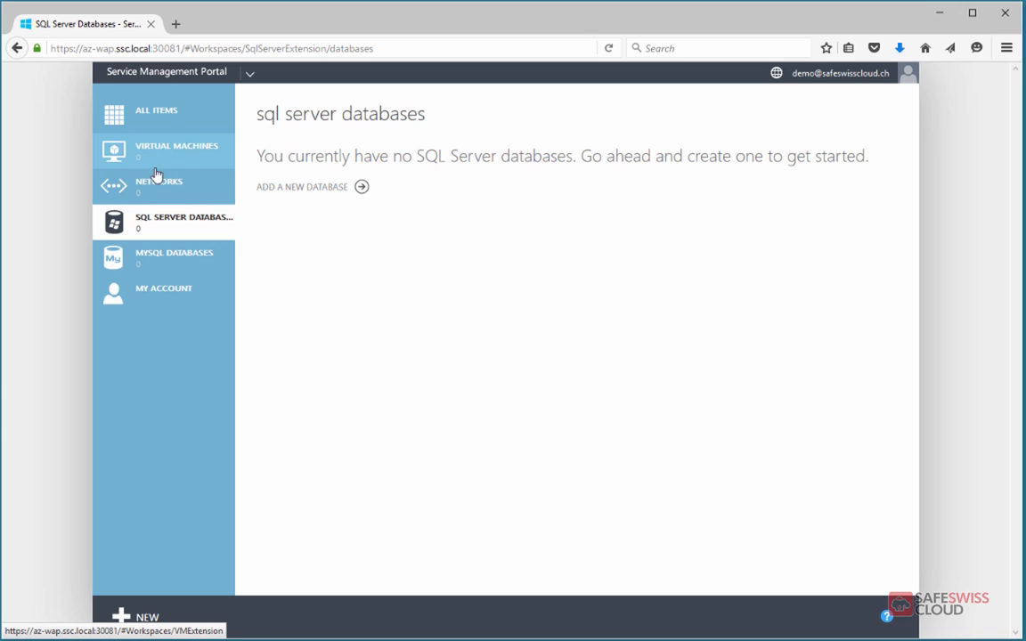
click(174, 255)
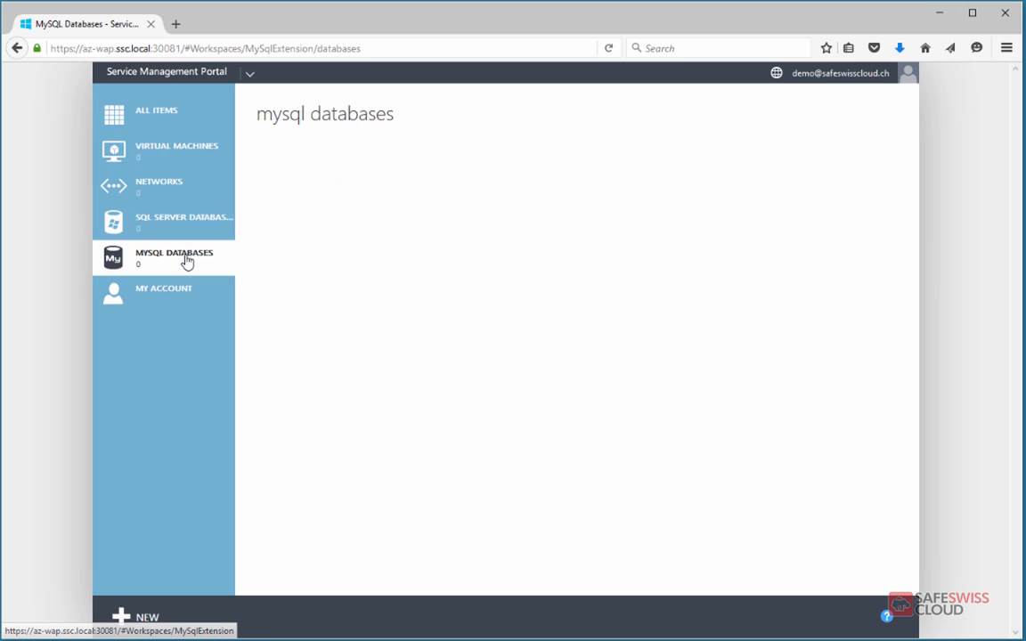
Step: Start a new SQL Server database, enter Demo-DB as its name and keep the Default edition
click(150, 225)
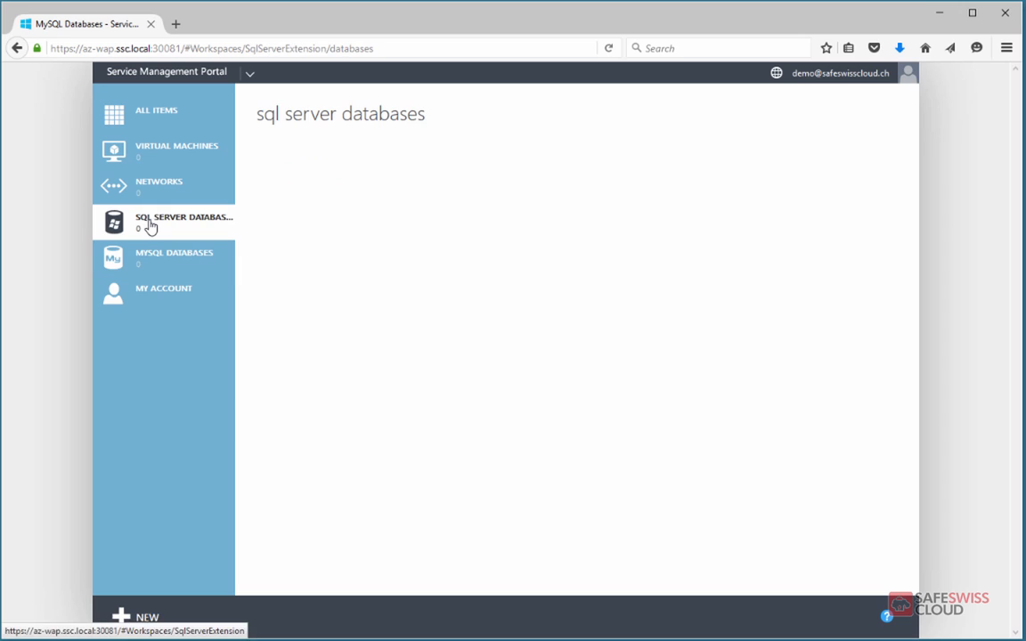
click(360, 187)
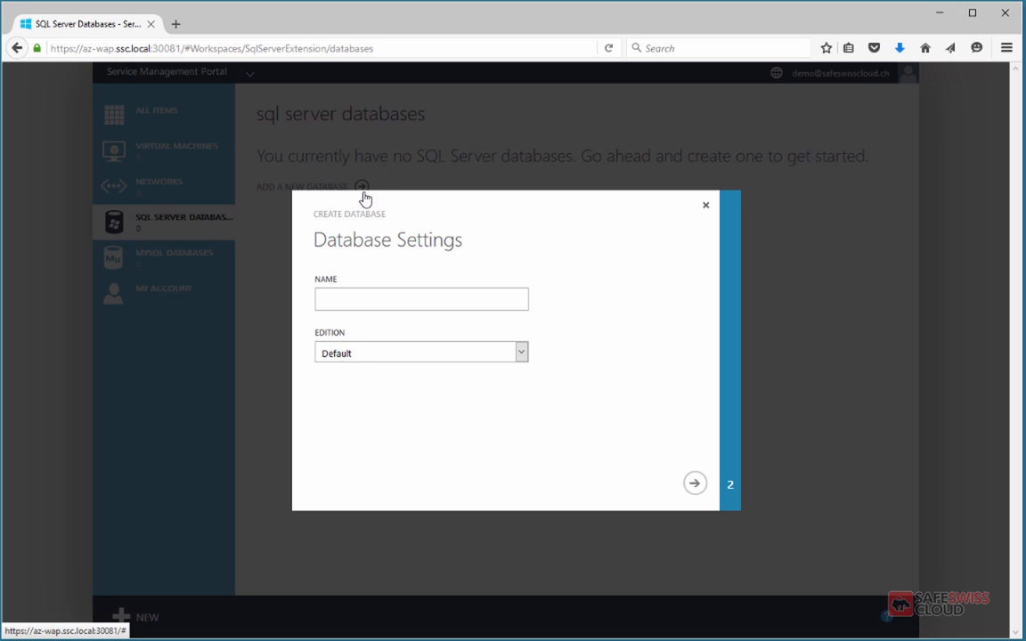
click(418, 295)
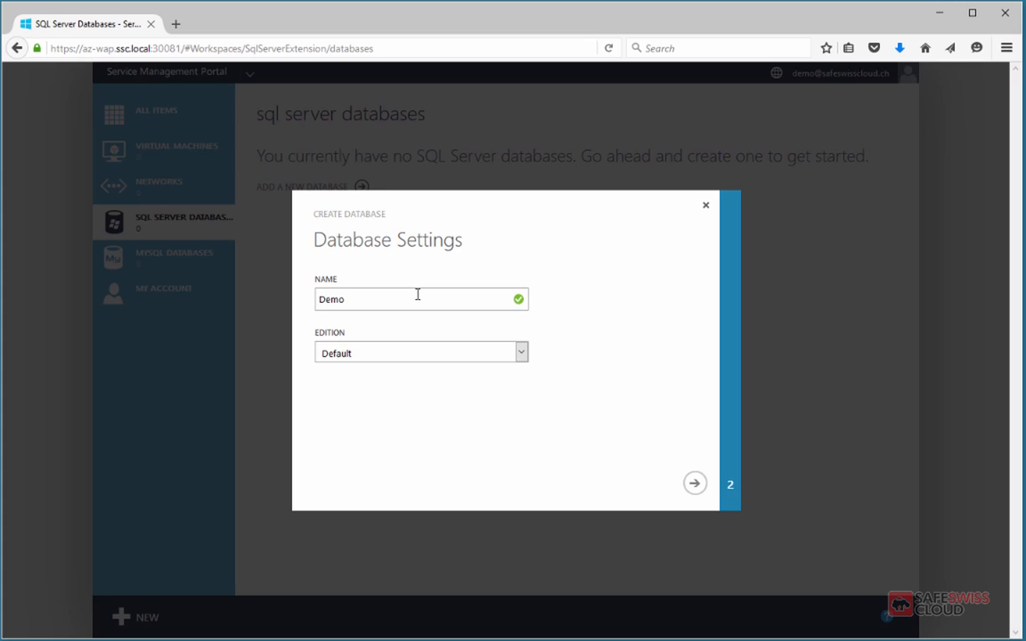
text(Demo0)
text(DB)
click(465, 354)
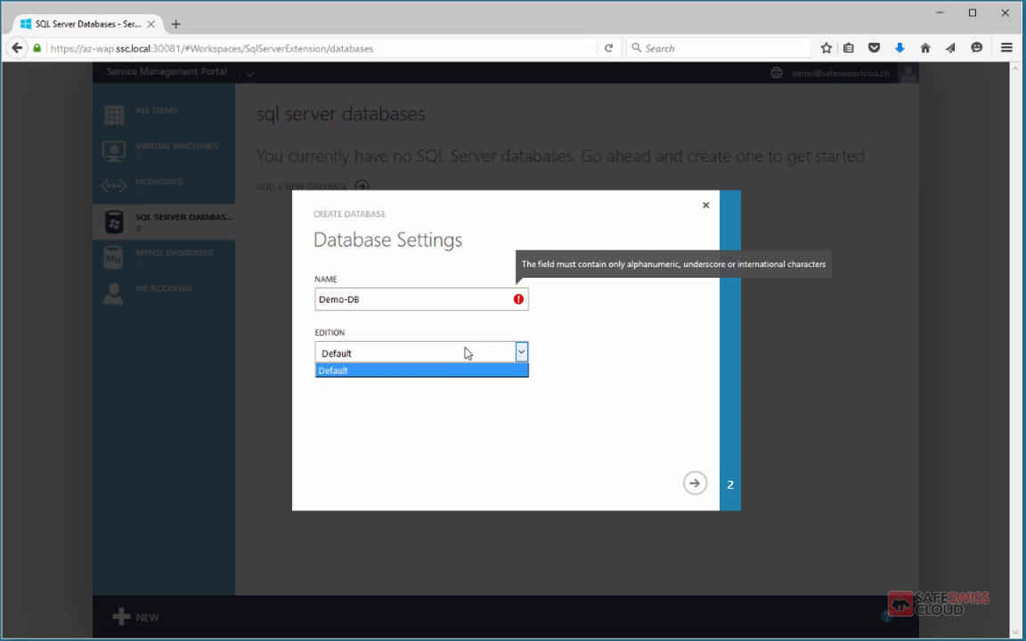
click(464, 354)
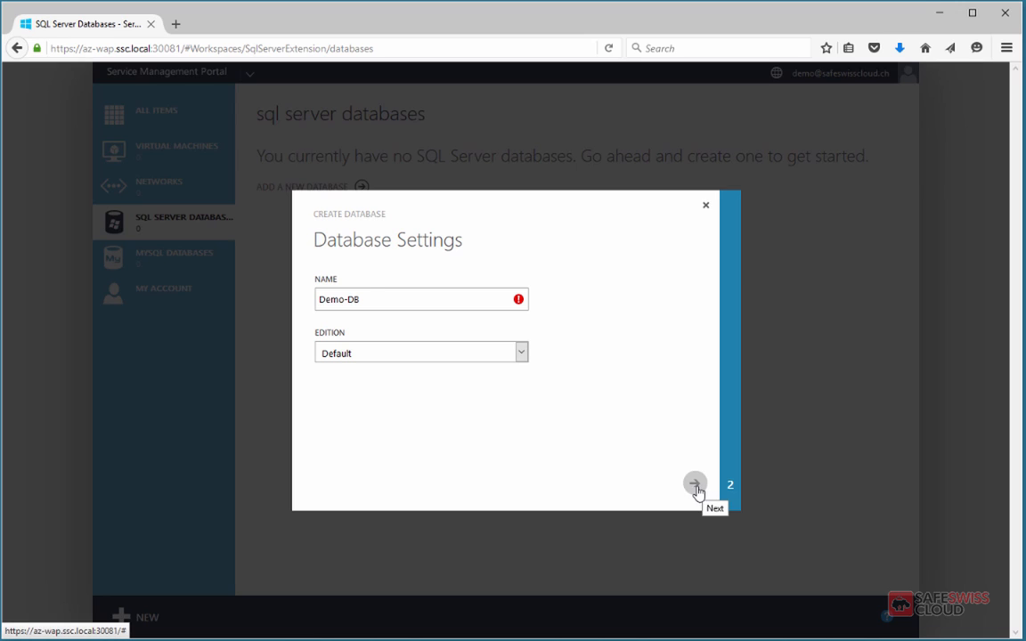
Step: Correct the SQL Server database name to DemoDB and continue to its credentials
click(352, 300)
key(BackSpace)
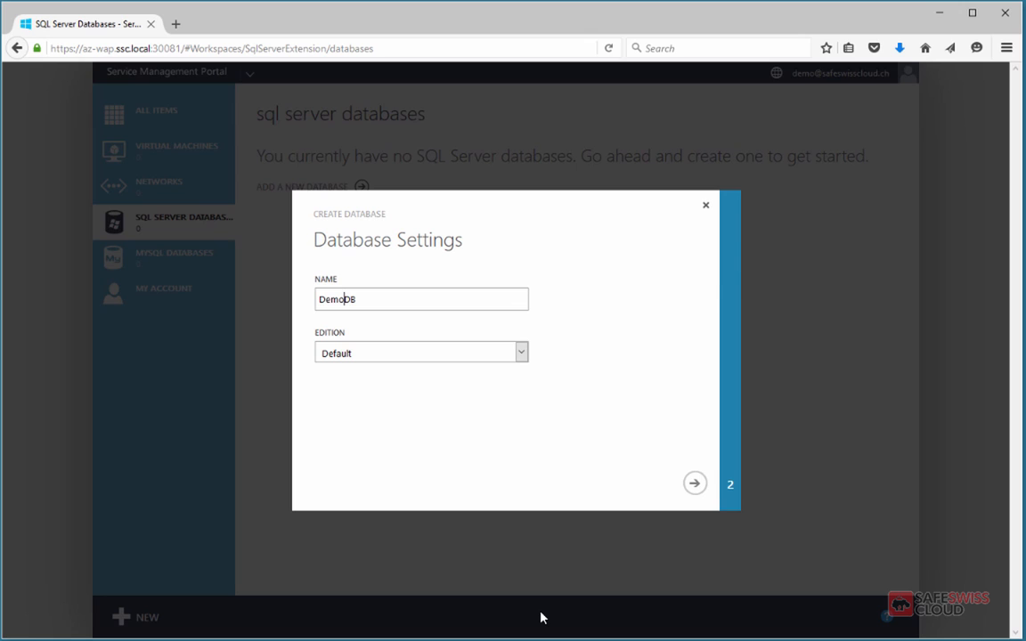
click(695, 485)
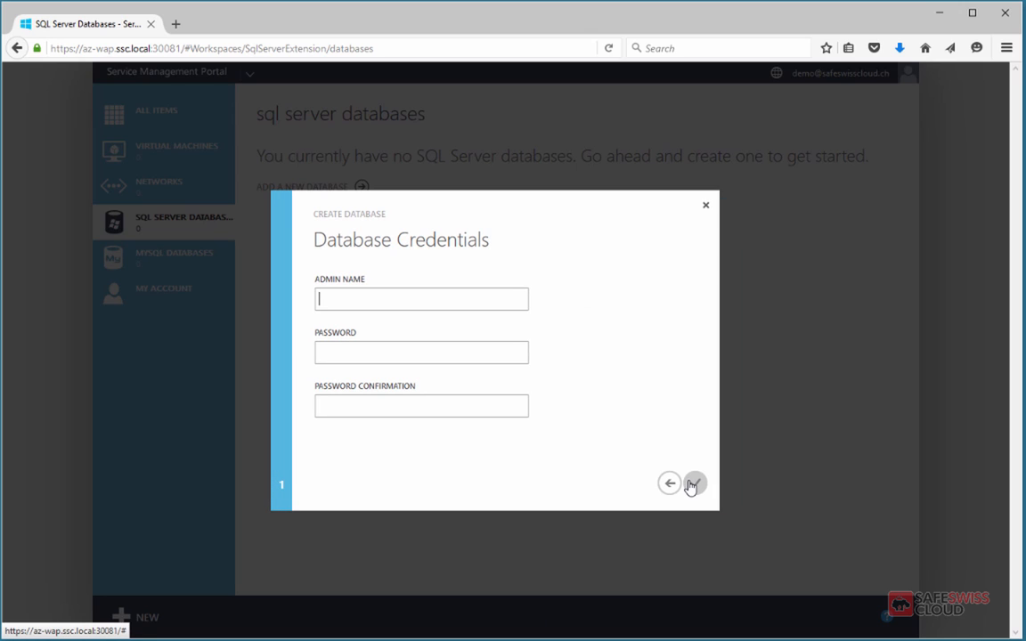
Step: Set the database admin name to demouser, enter and confirm the admin password, and create the database
text(d)
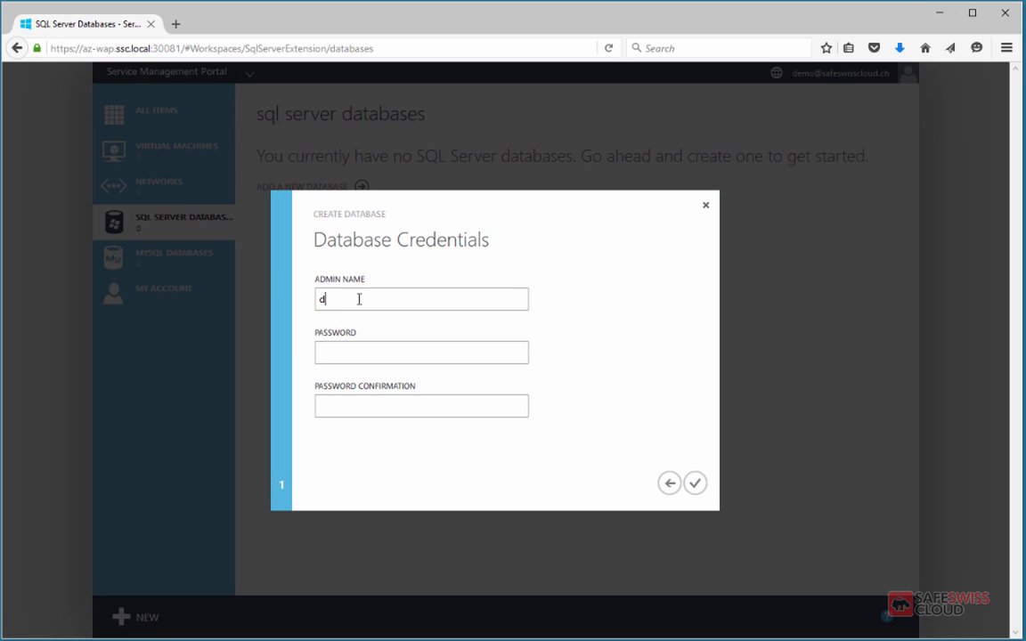
text(emouser)
key(Tab)
text(****)
key(Tab)
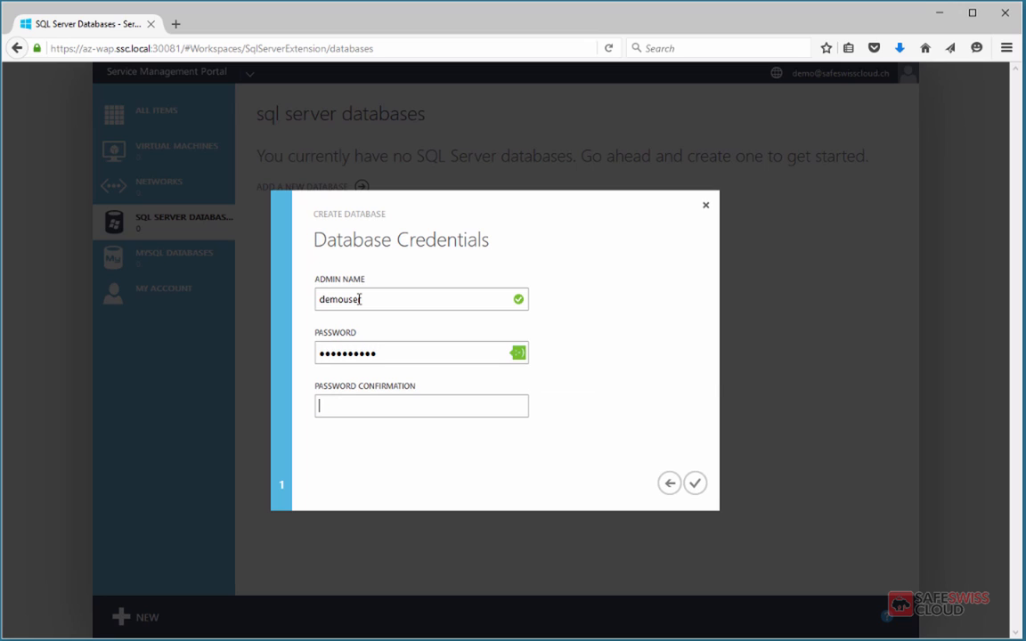
text(********)
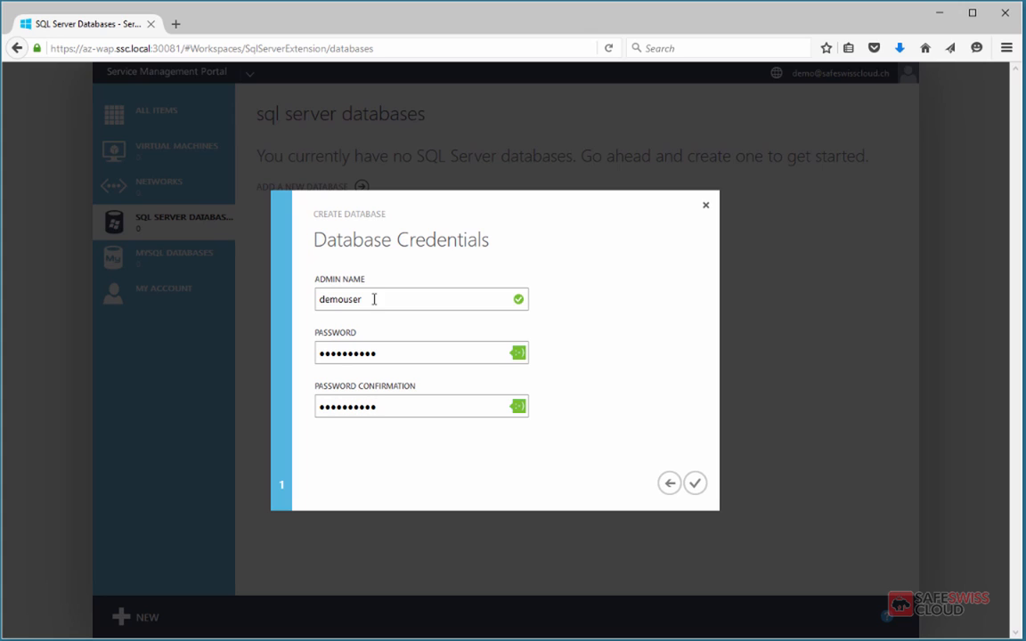
click(696, 492)
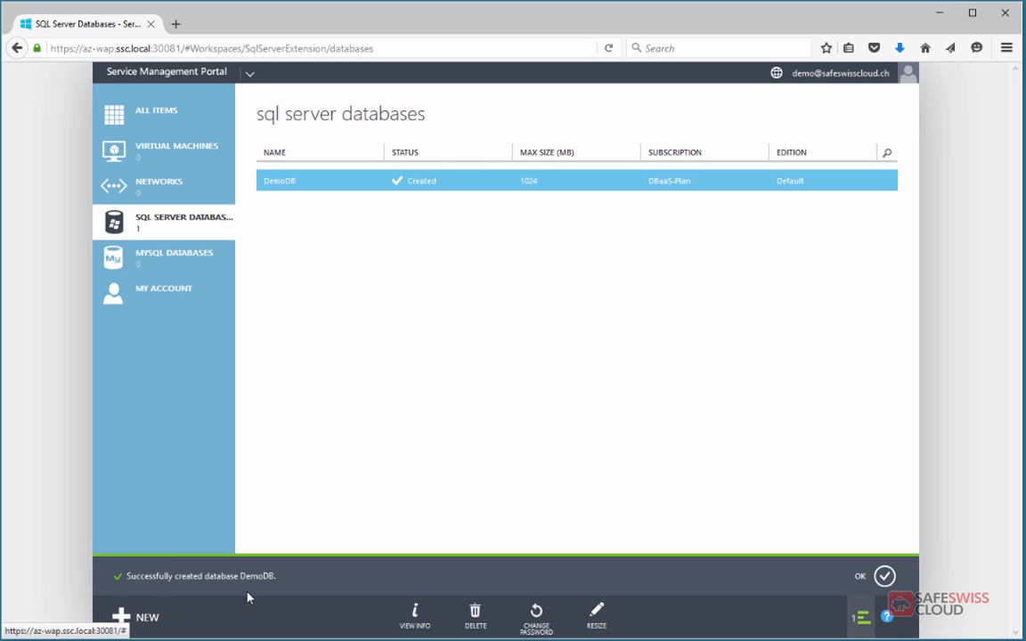
Step: View DemoDB's connection info, examine its user name, server name and connection string, and close the details
click(413, 613)
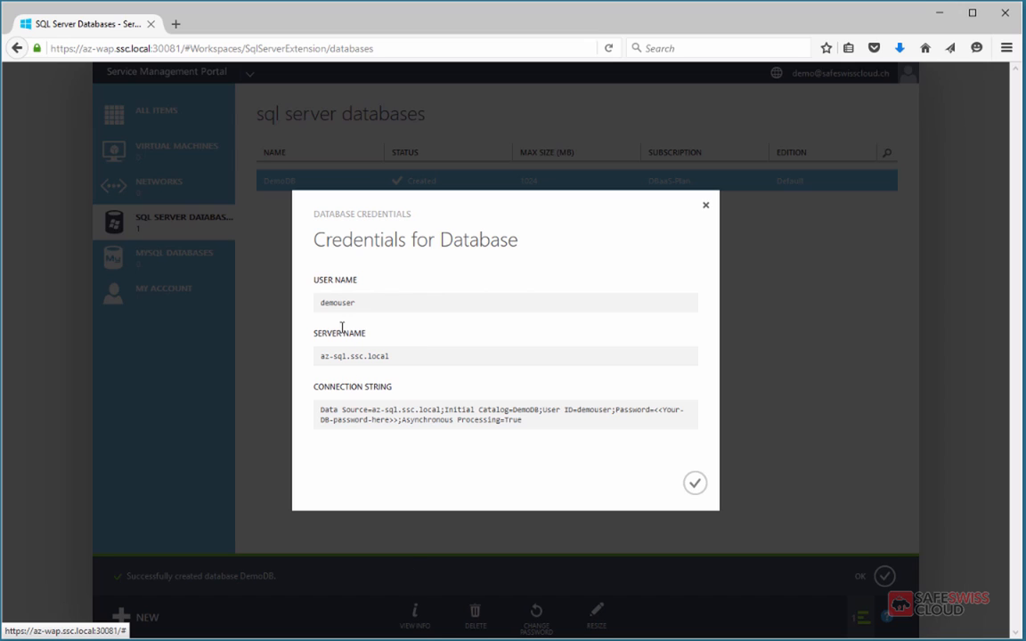
double_click(322, 305)
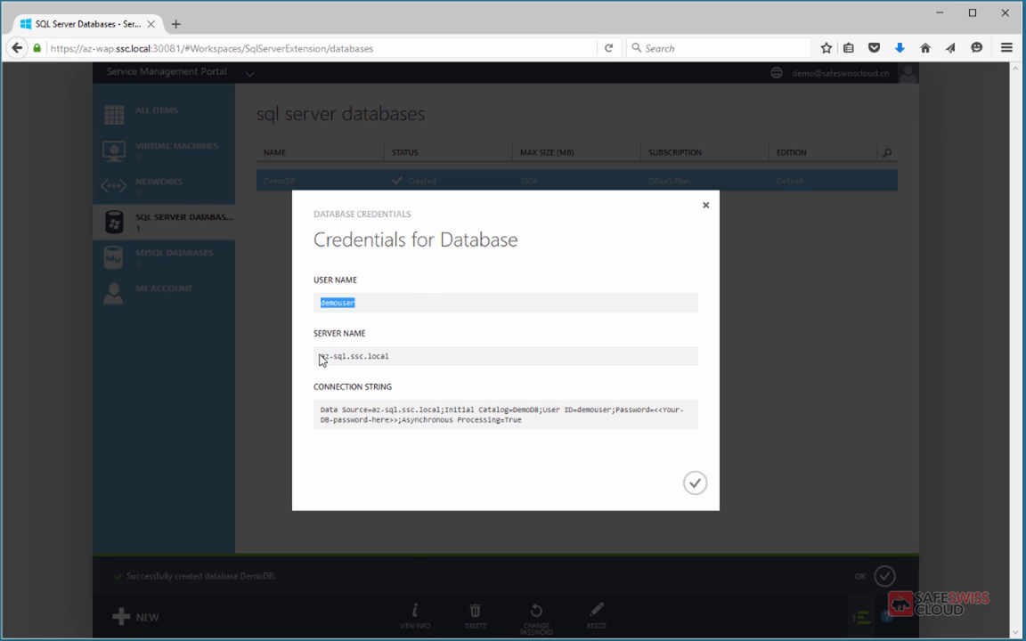
mouse_move(322, 356)
mouse_down()
mouse_move(412, 365)
mouse_move(315, 355)
mouse_up()
click(389, 356)
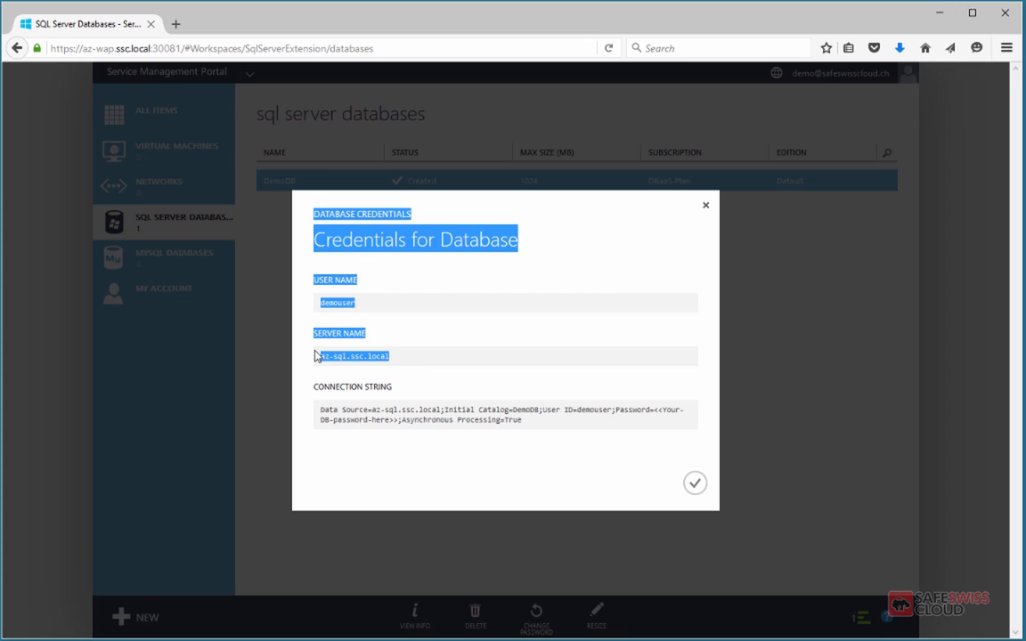
click(362, 356)
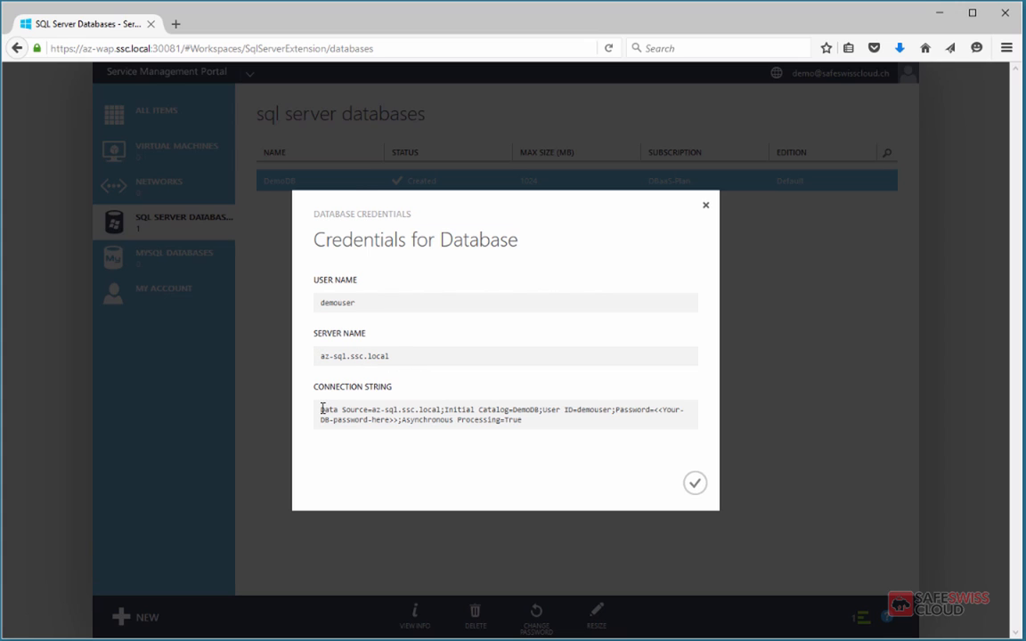
drag(322, 410, 548, 431)
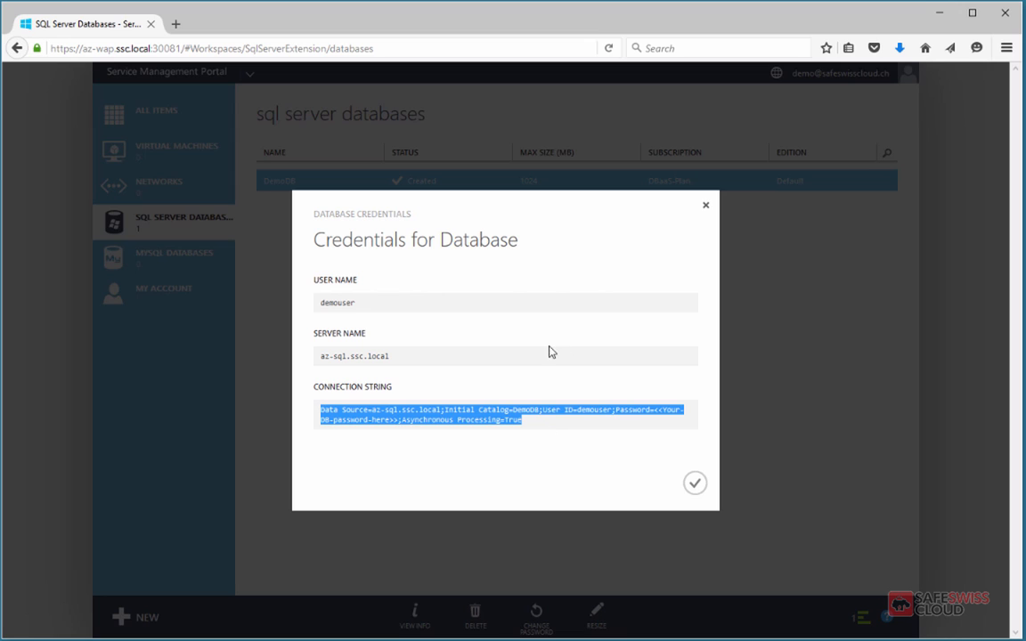
click(550, 430)
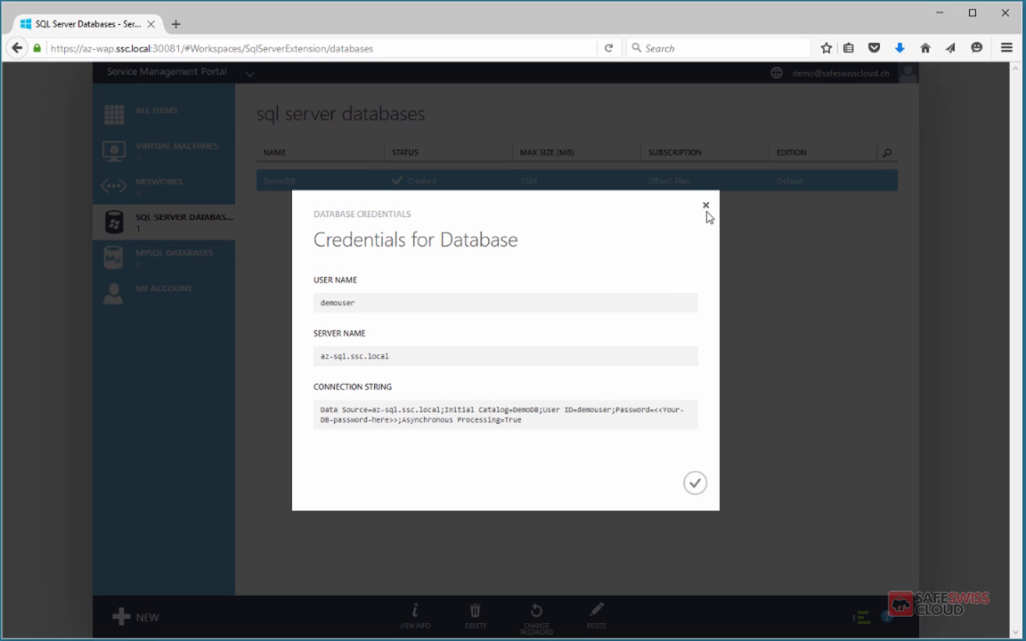
click(693, 483)
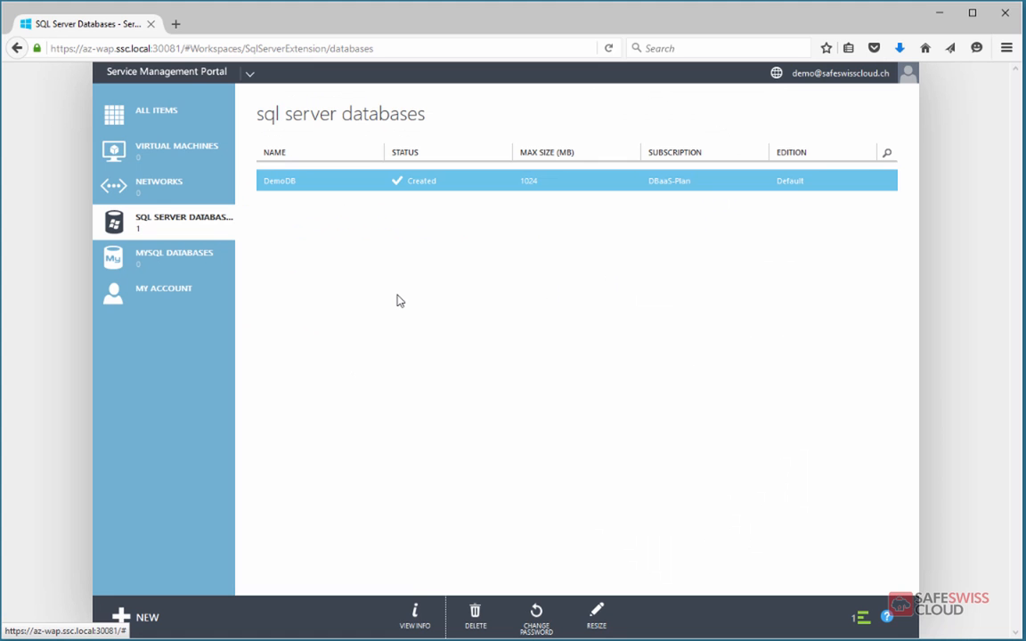
Step: Check the resize options for DemoDB and close them without changing the size
click(597, 624)
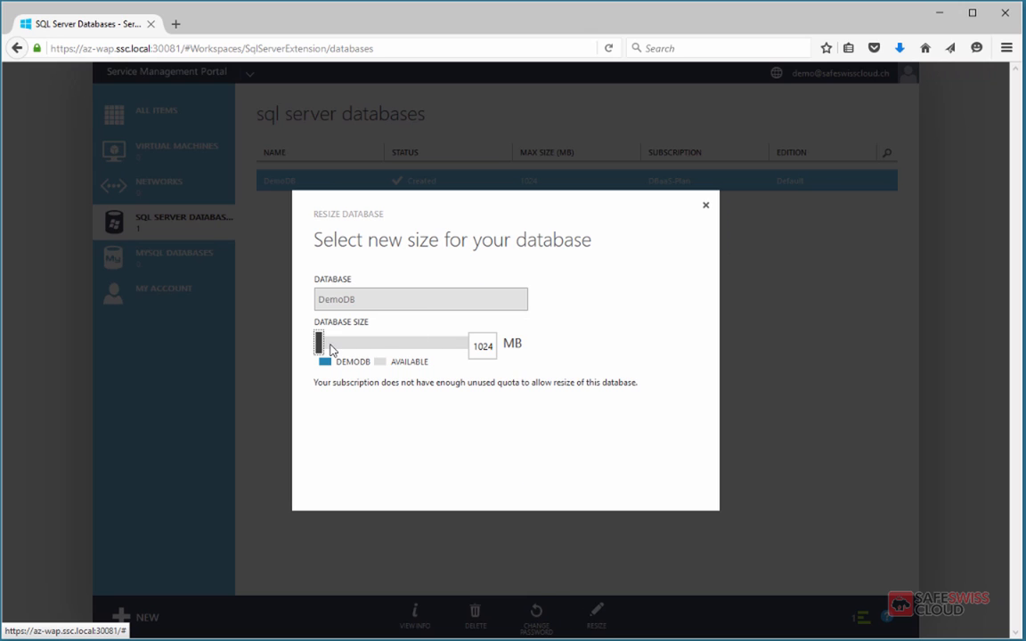
click(485, 348)
click(705, 207)
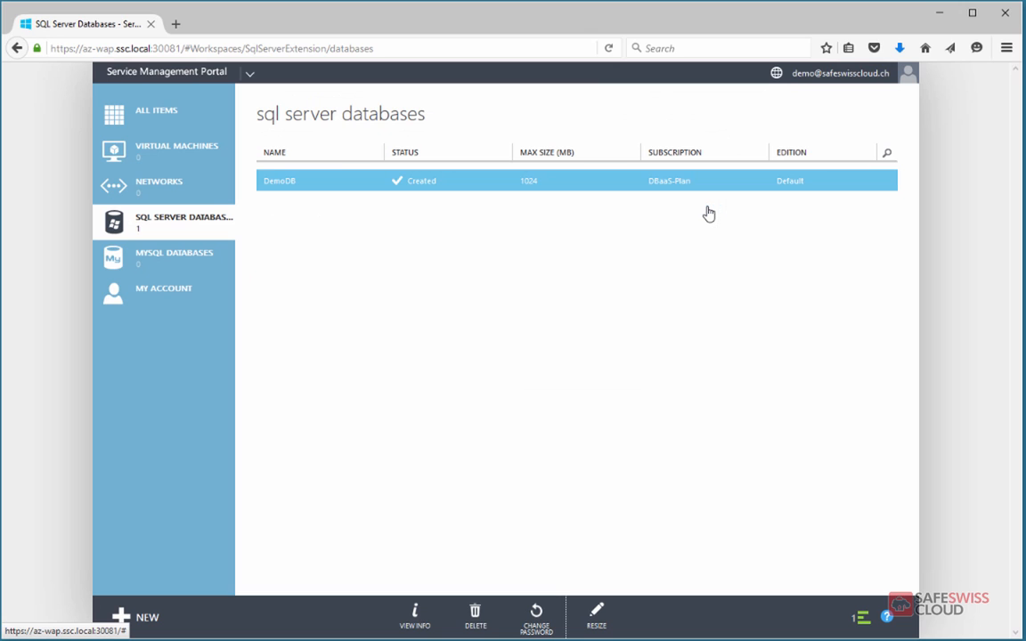
Step: View the password change form for DemoDB, try submitting it empty, and close it
click(536, 623)
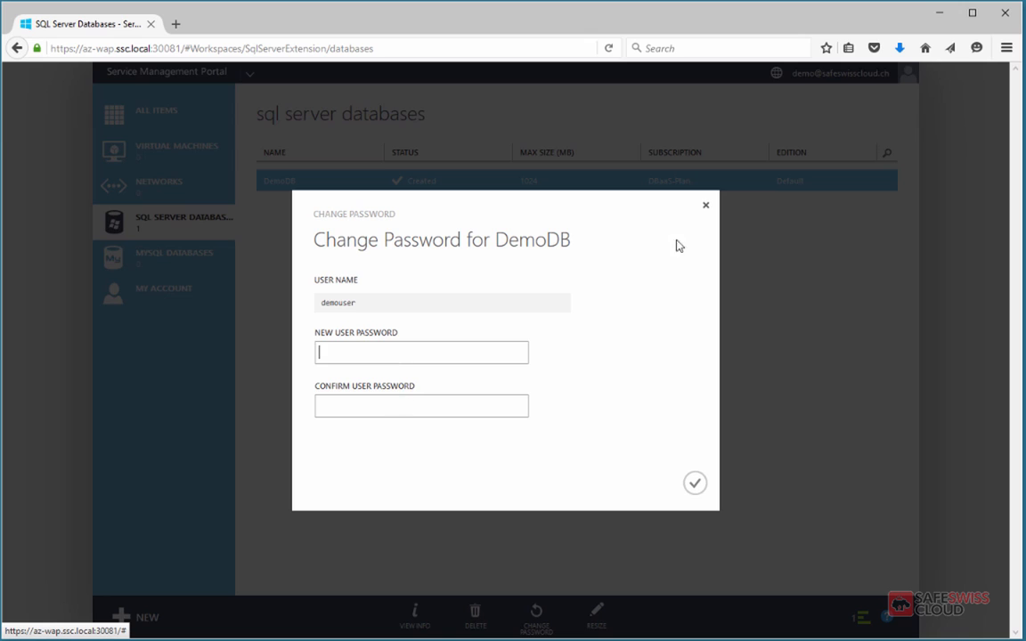
click(692, 496)
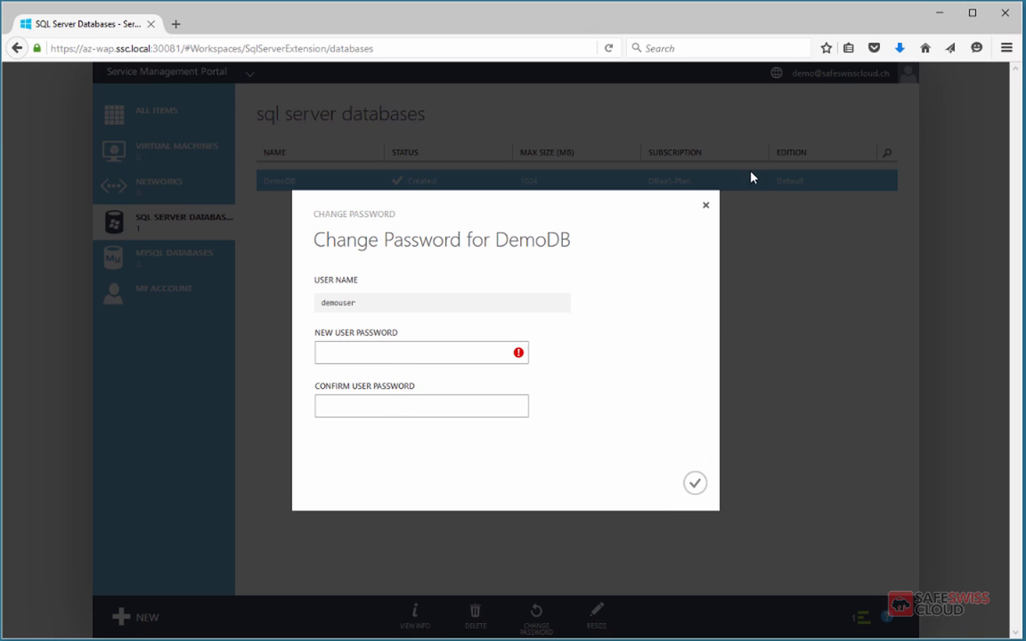
click(707, 207)
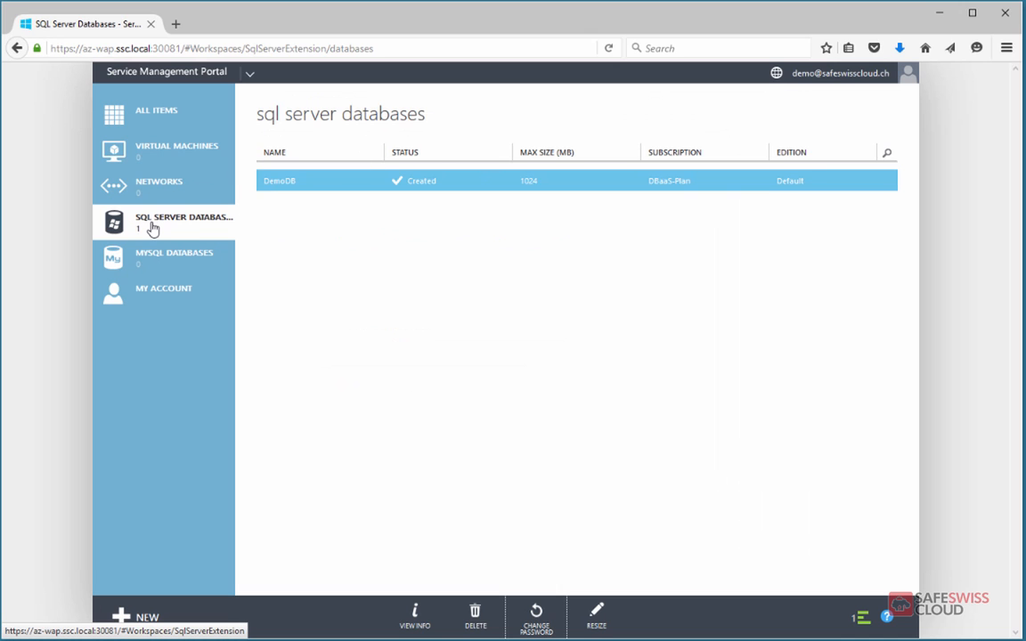
Step: Start a new MySQL database named demoDB with the MySQLs edition and continue to its credentials
click(147, 254)
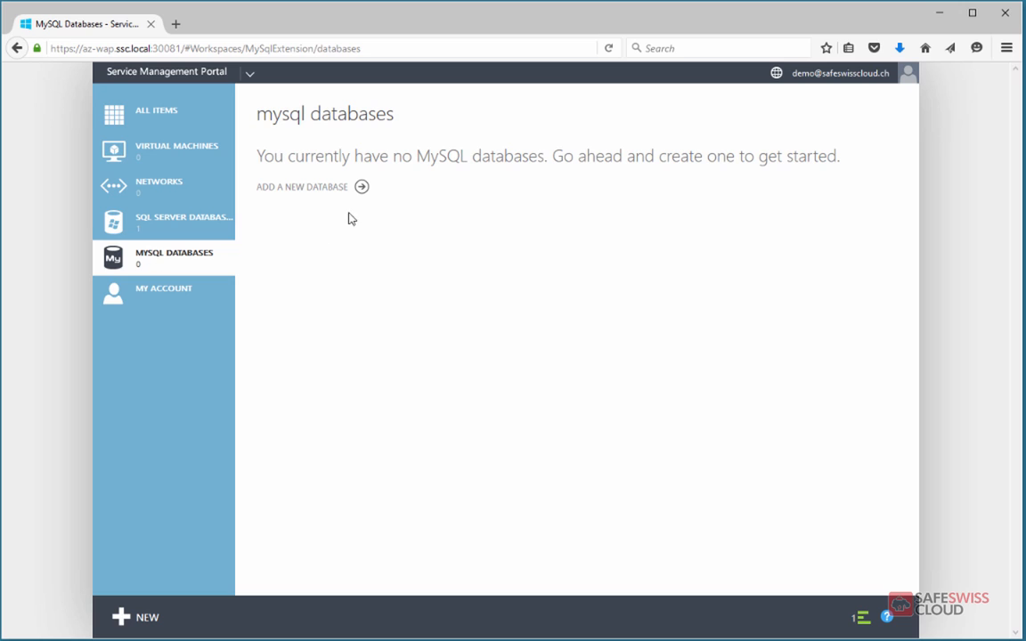
click(361, 187)
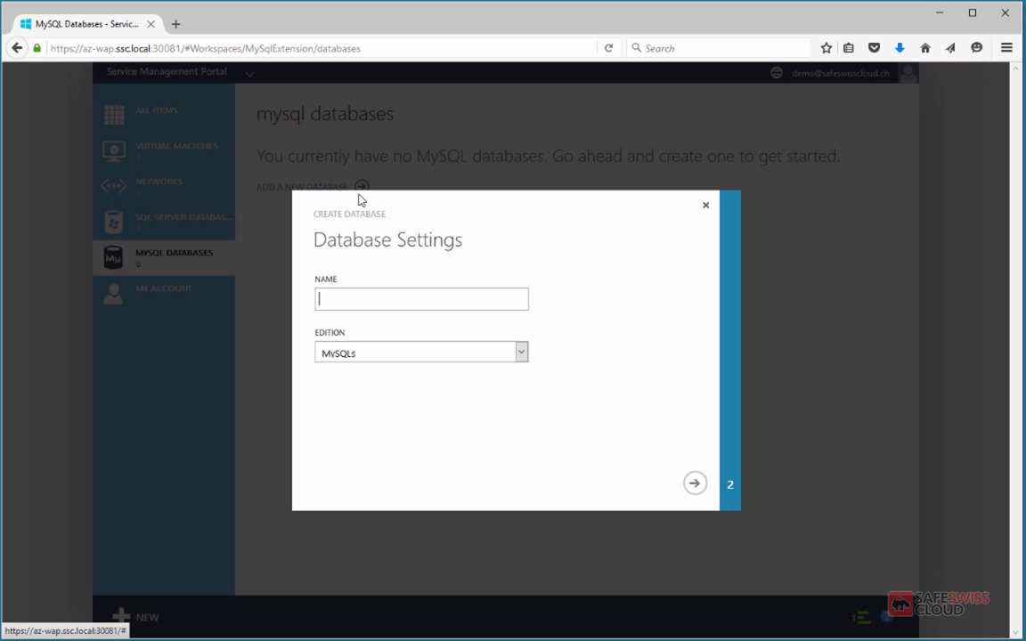
click(527, 357)
click(526, 357)
click(465, 302)
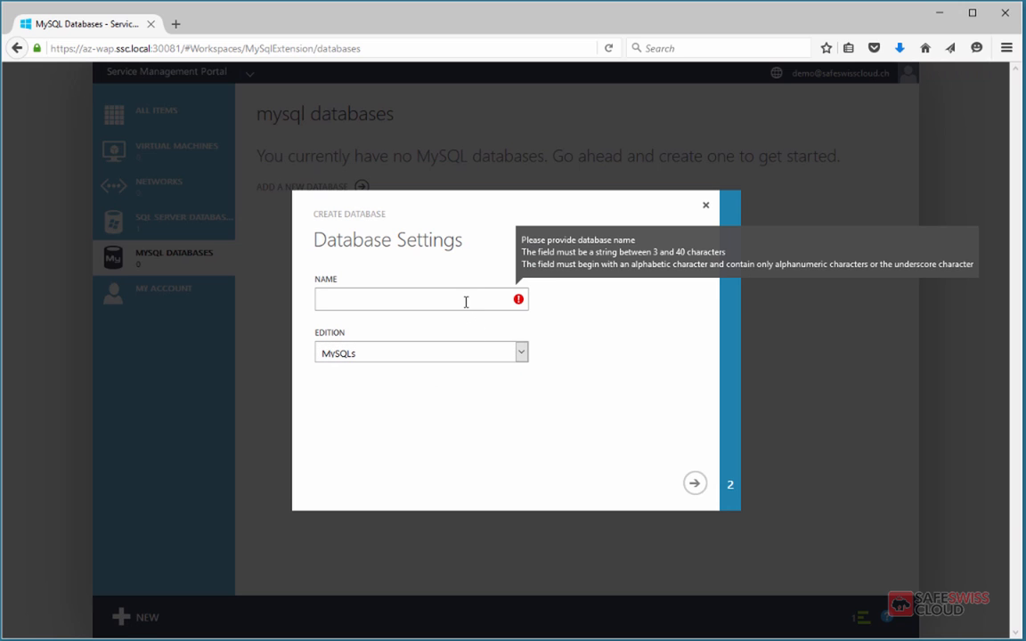
text(demoDB)
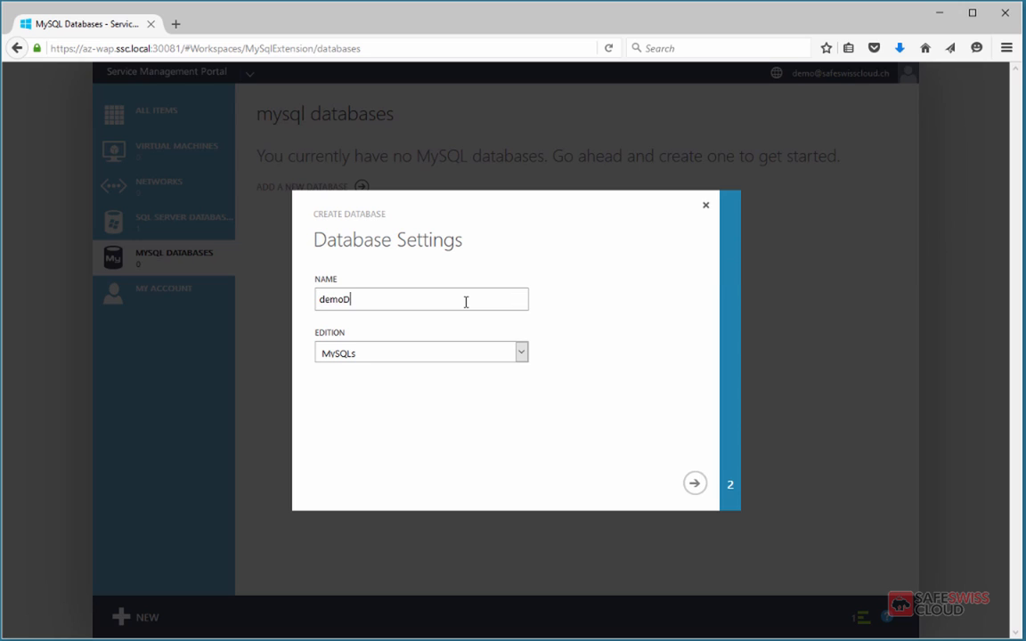
click(696, 485)
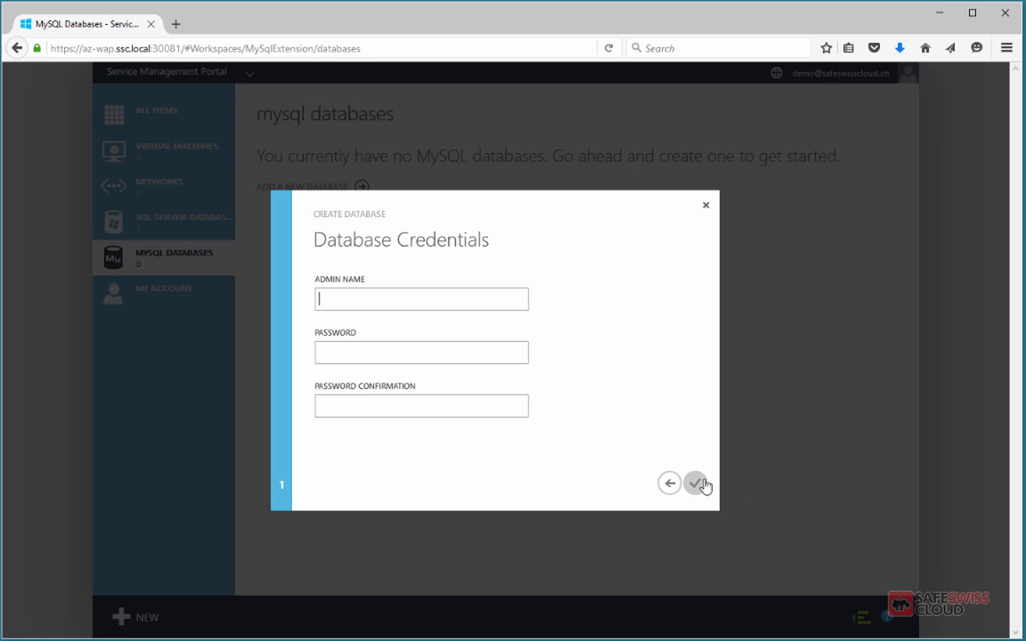
Step: Set the MySQL database's admin name to demouser, enter and confirm the admin password, and create the database
text(demo)
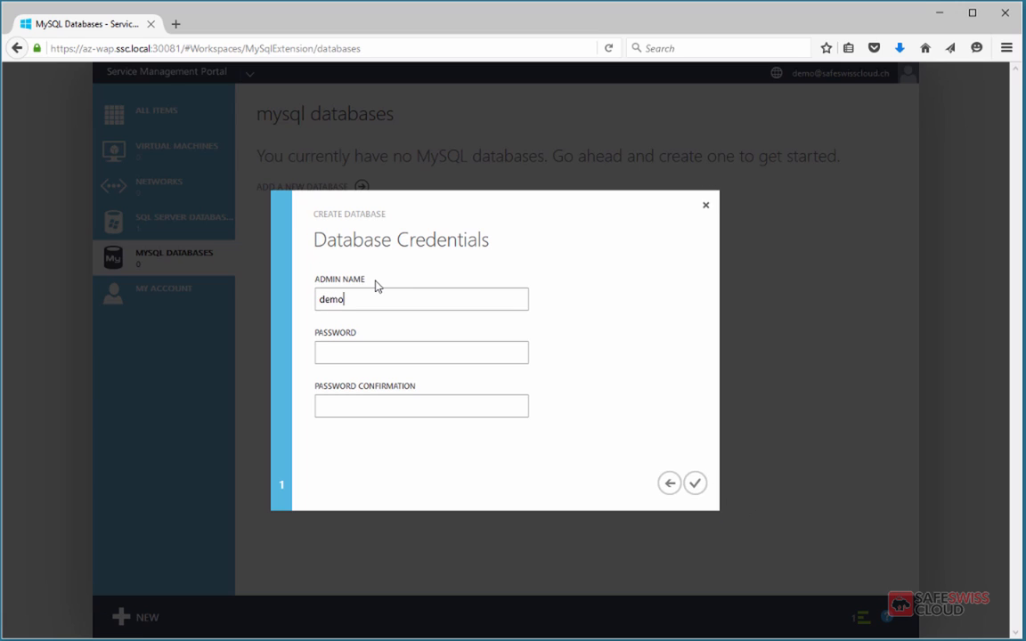
text(user)
text(••••••••••)
key(Tab)
text(•••)
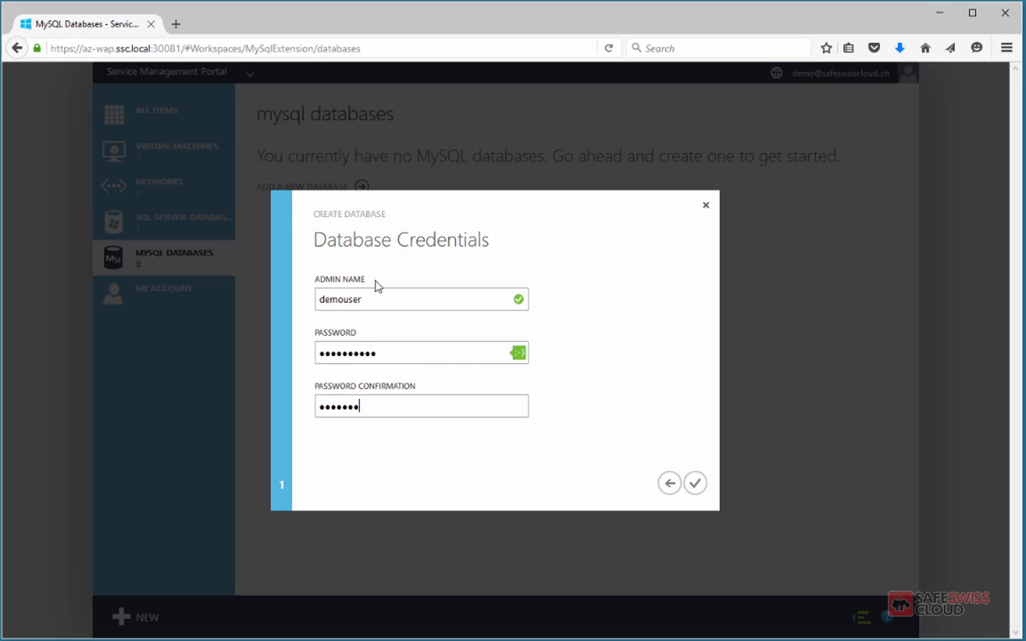
click(690, 483)
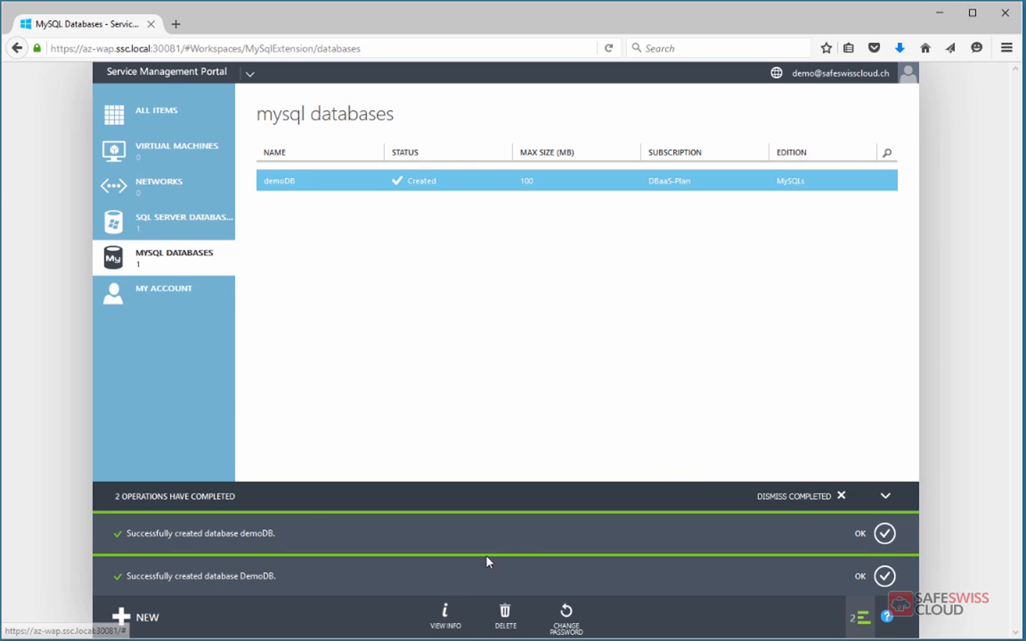
Step: View the connection info of the MySQL database demoDB, examine its user name, server name and connection string, and close the details
click(445, 617)
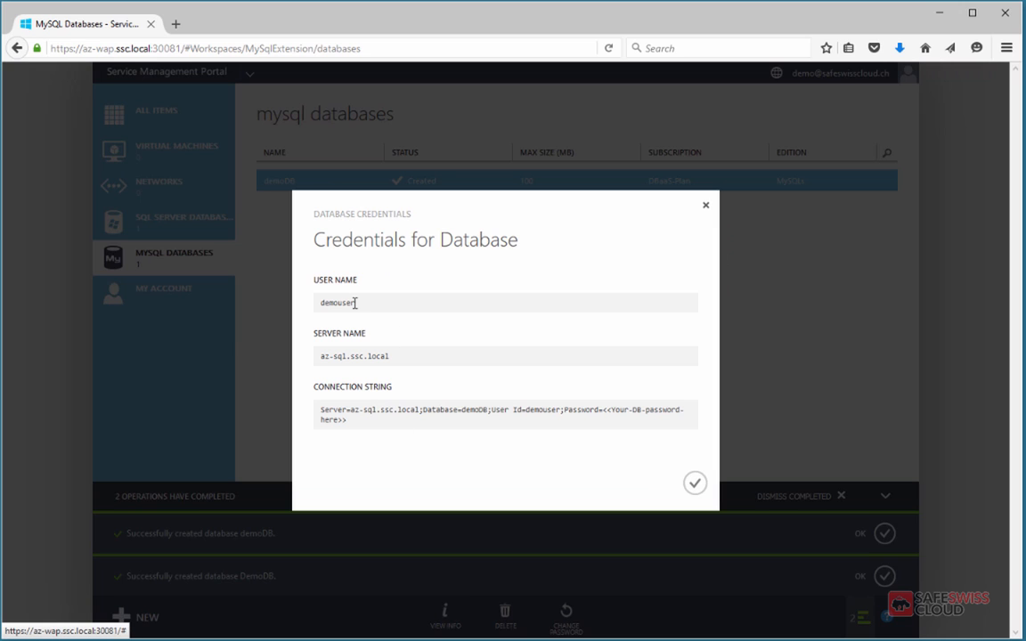
double_click(355, 303)
double_click(364, 357)
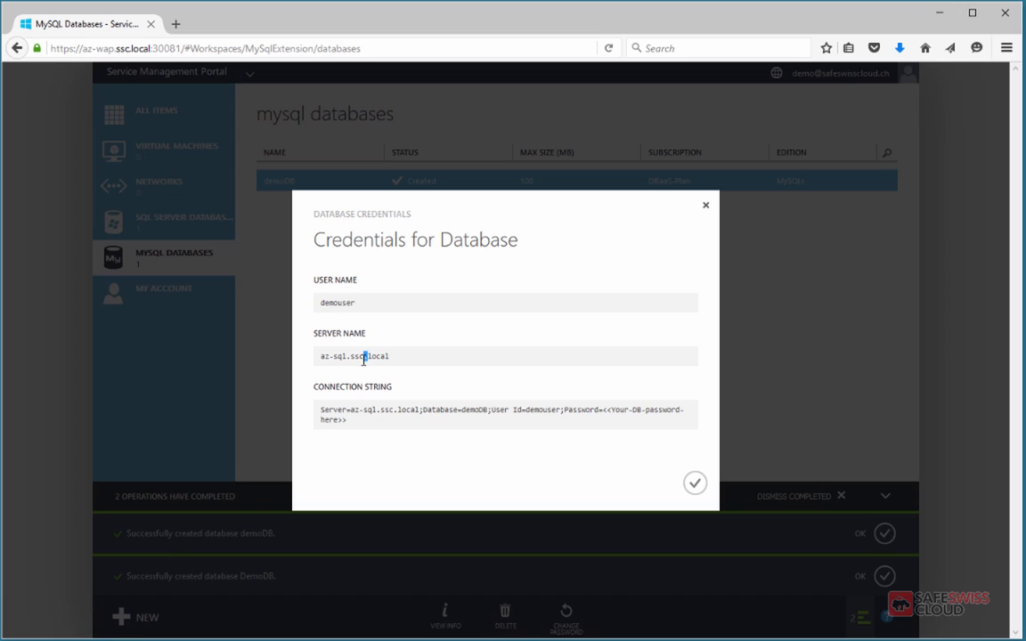
triple_click(361, 430)
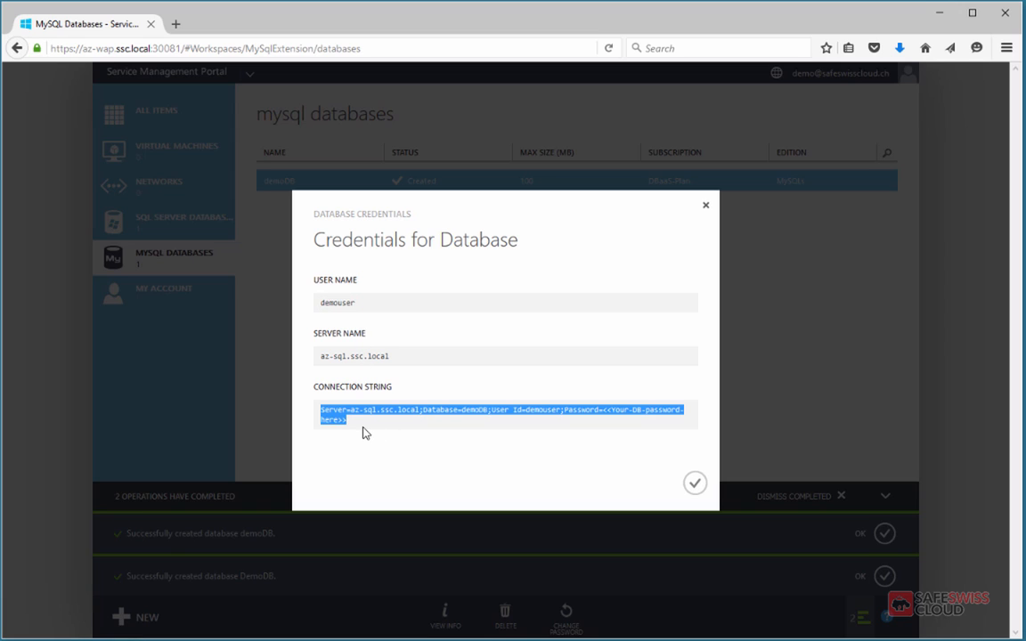
click(380, 357)
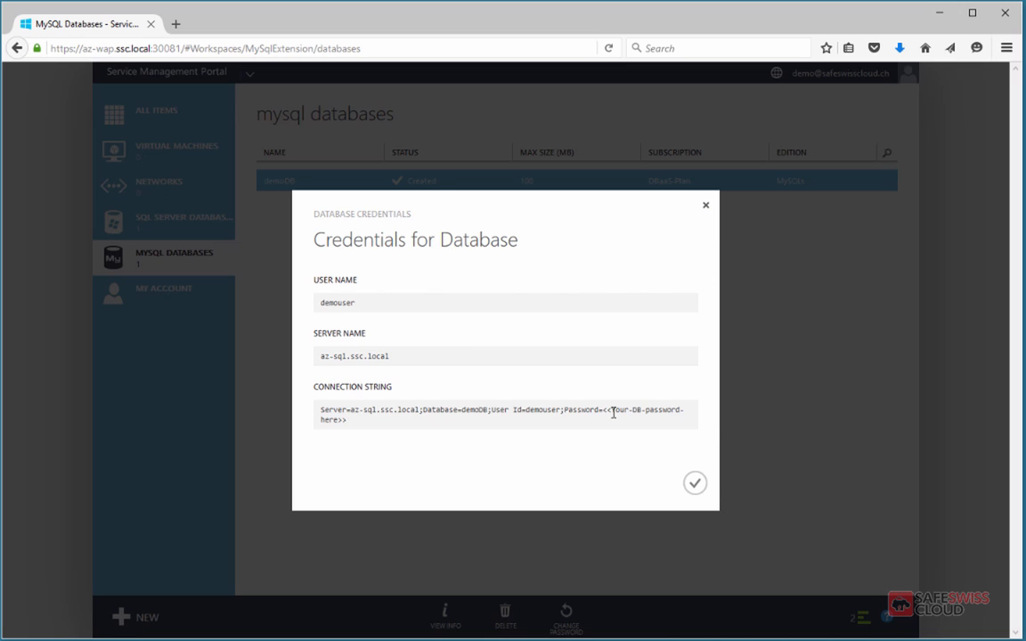
drag(660, 421, 313, 213)
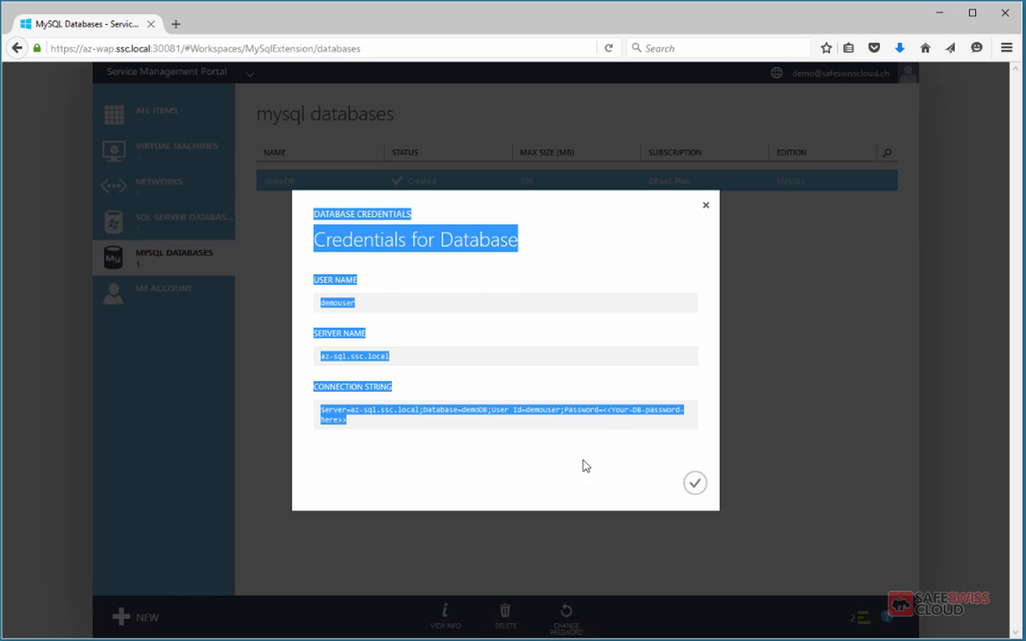
click(701, 490)
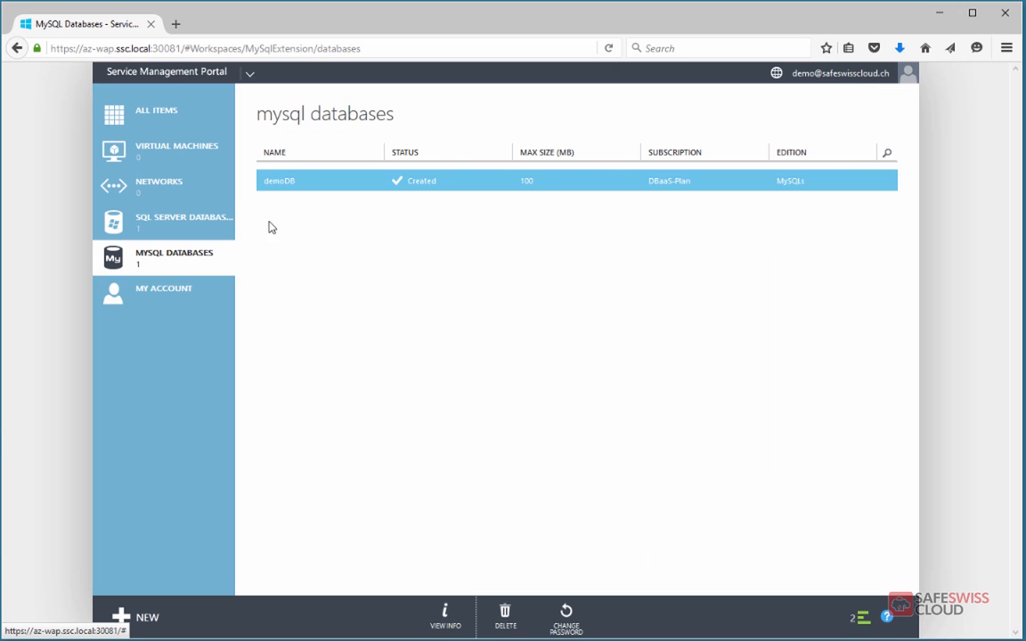
Step: Review the SQL Server and MySQL database lists once more, and open the virtual networks overview
click(192, 223)
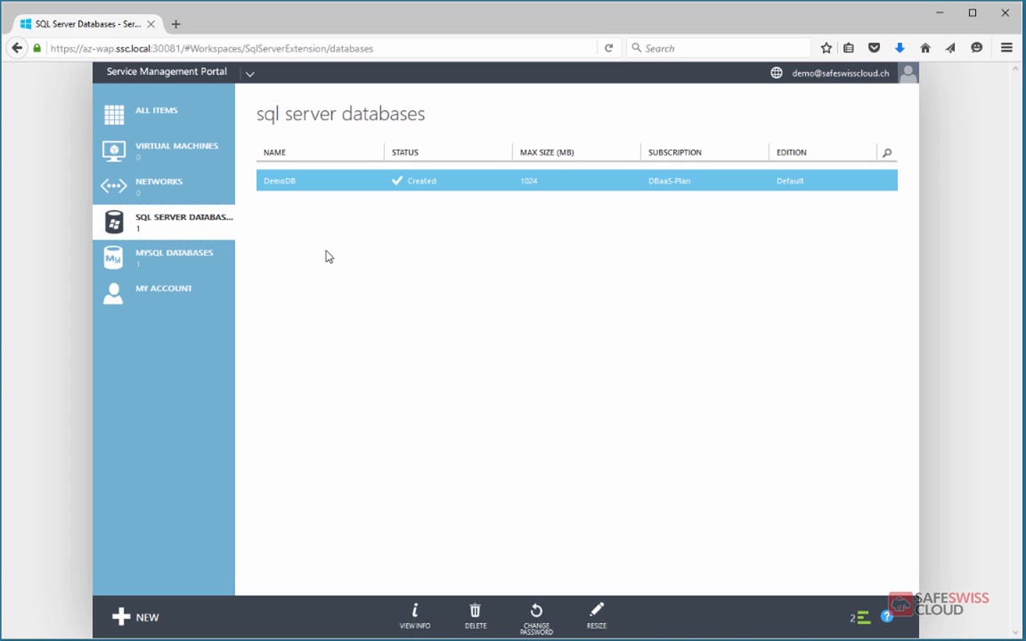
click(146, 266)
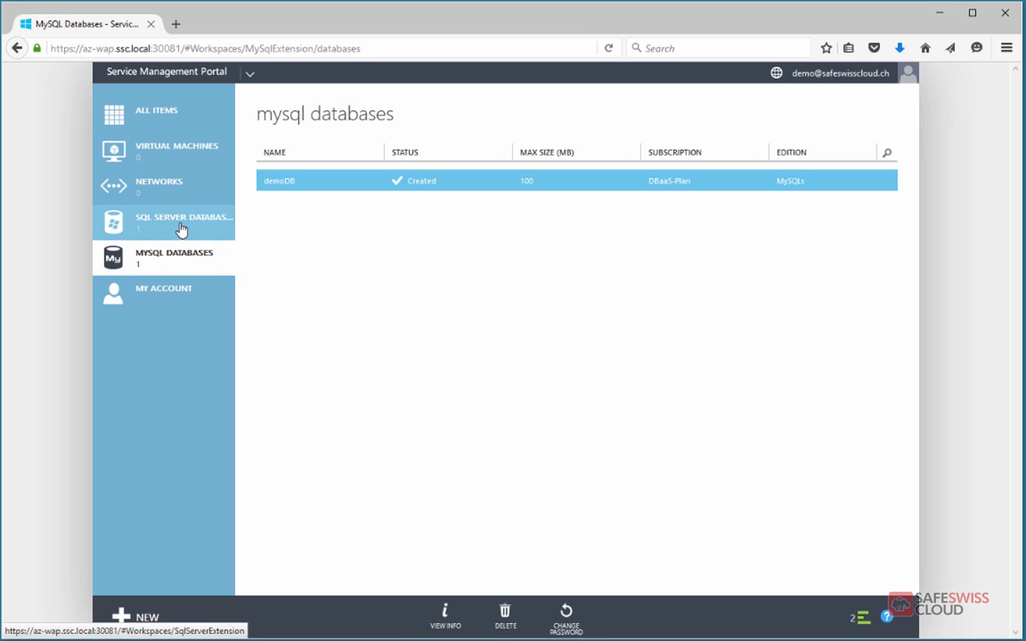
click(179, 227)
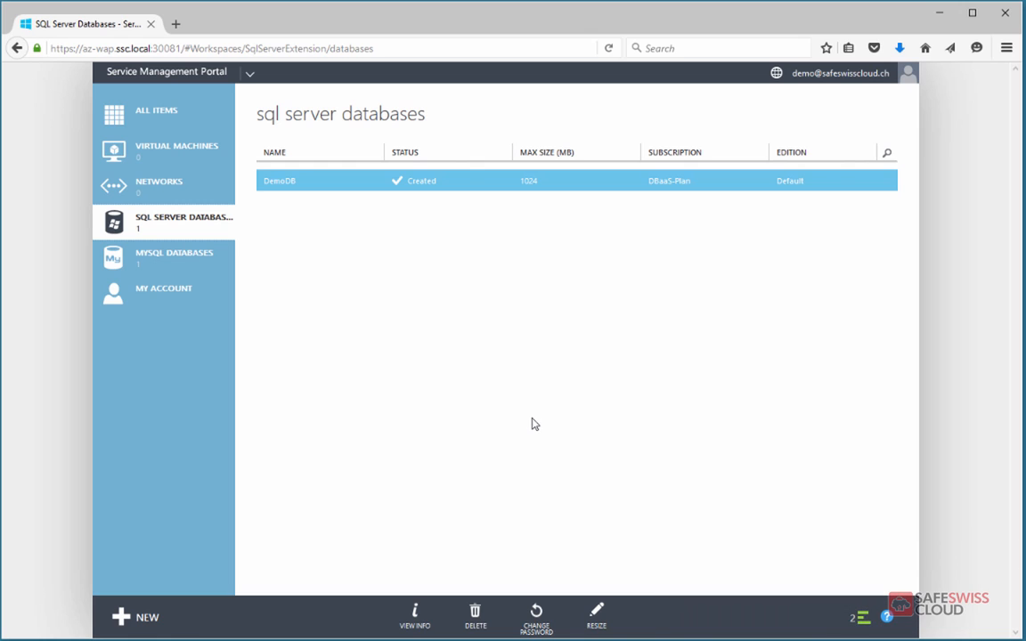
click(168, 187)
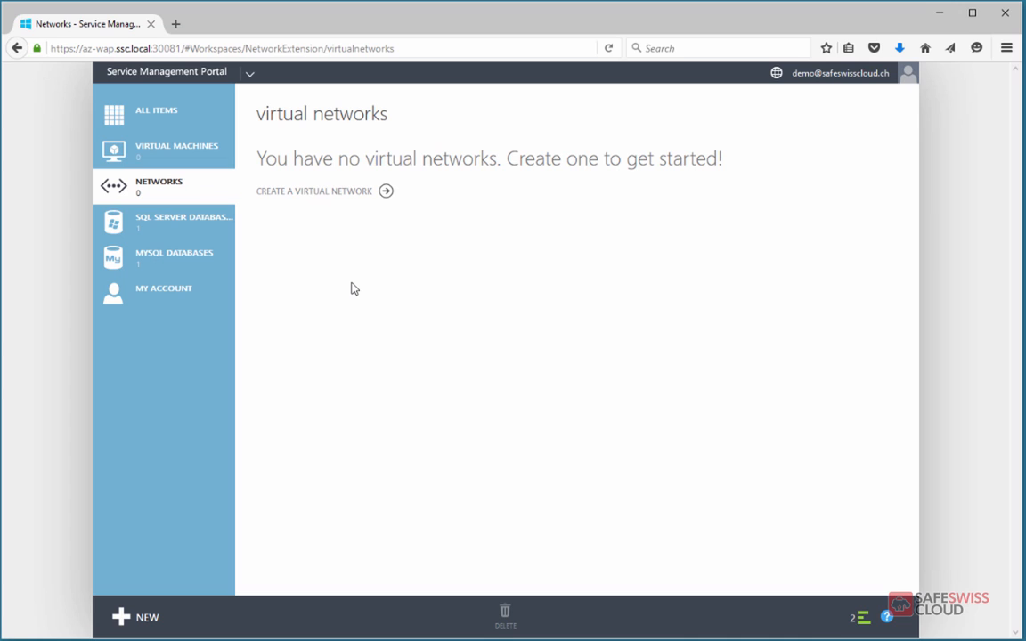
click(384, 193)
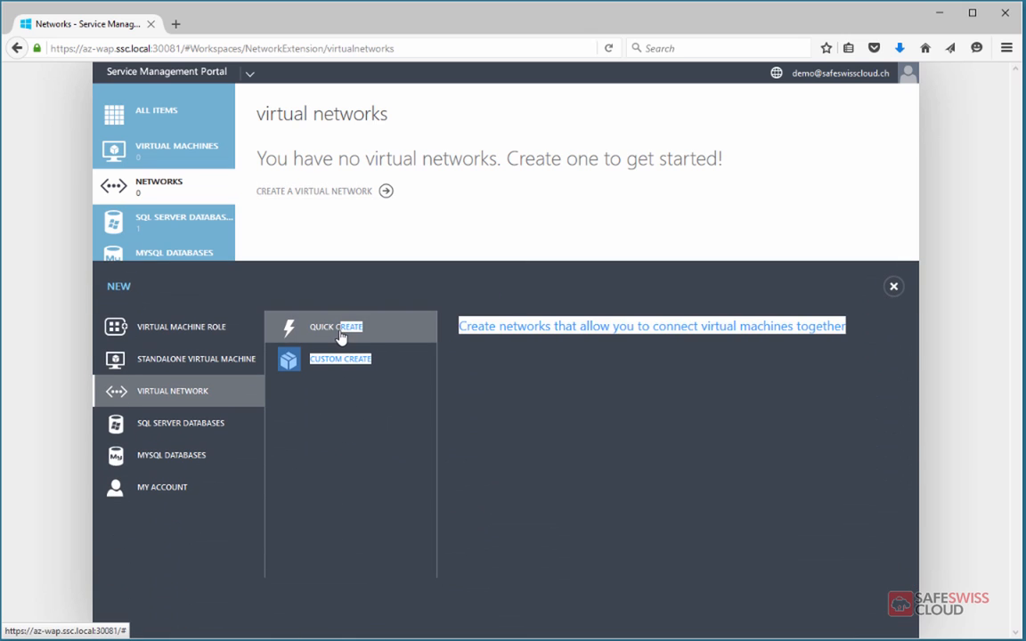
click(348, 363)
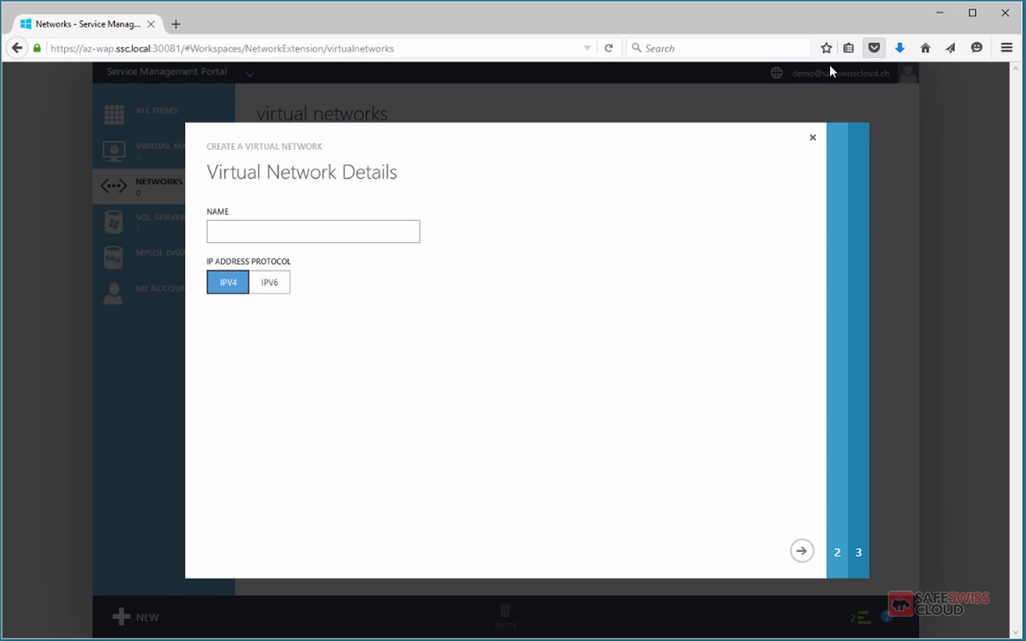
click(812, 138)
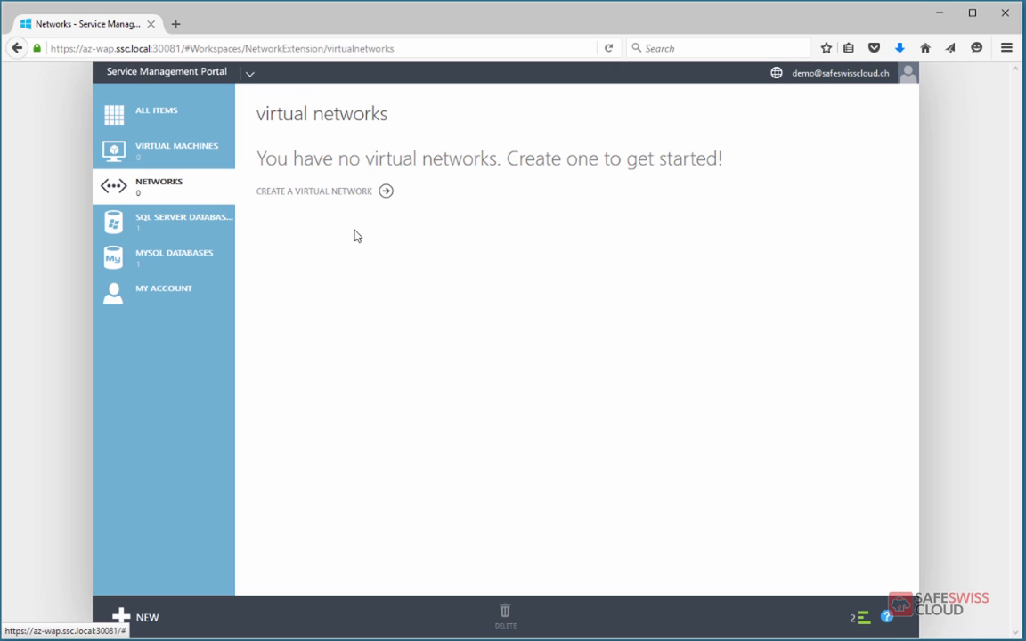
Step: Look at the quick-create network options, then start a custom virtual network named demoNet using IPv4 and continue to its connectivity settings
click(371, 198)
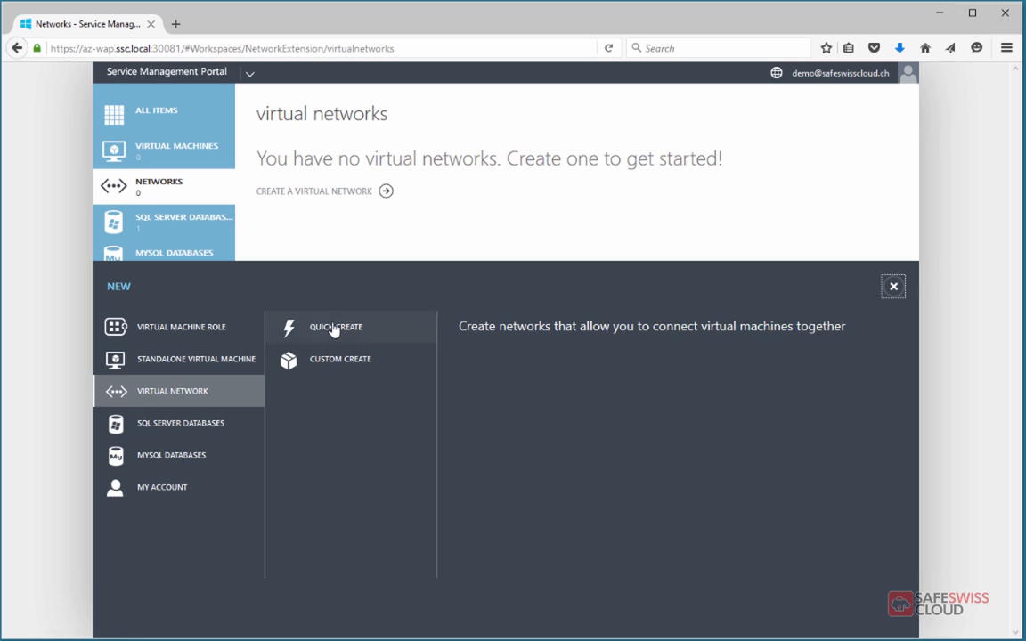
click(340, 331)
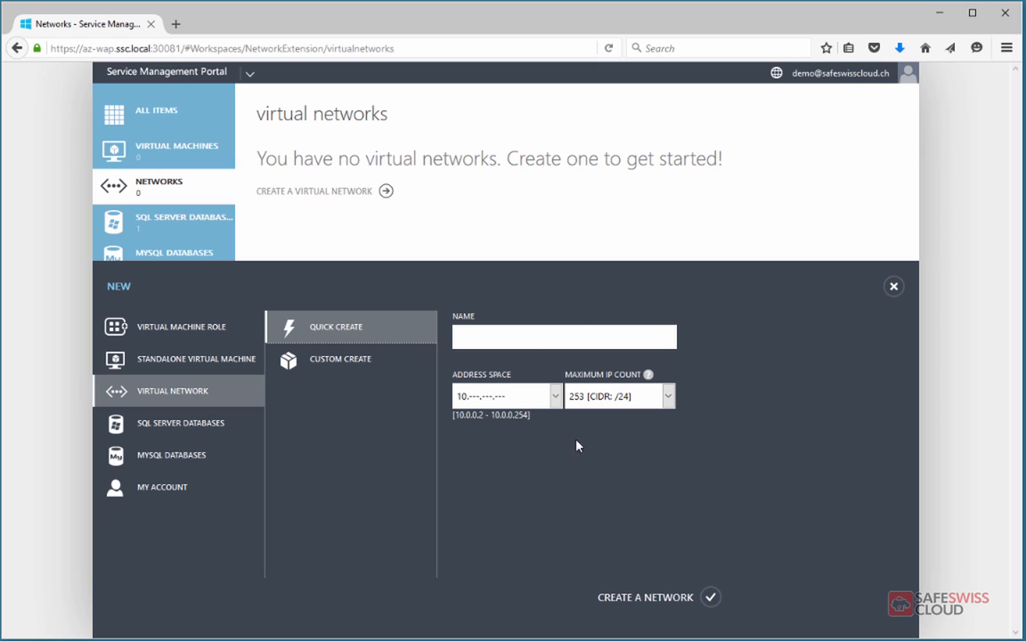
click(363, 361)
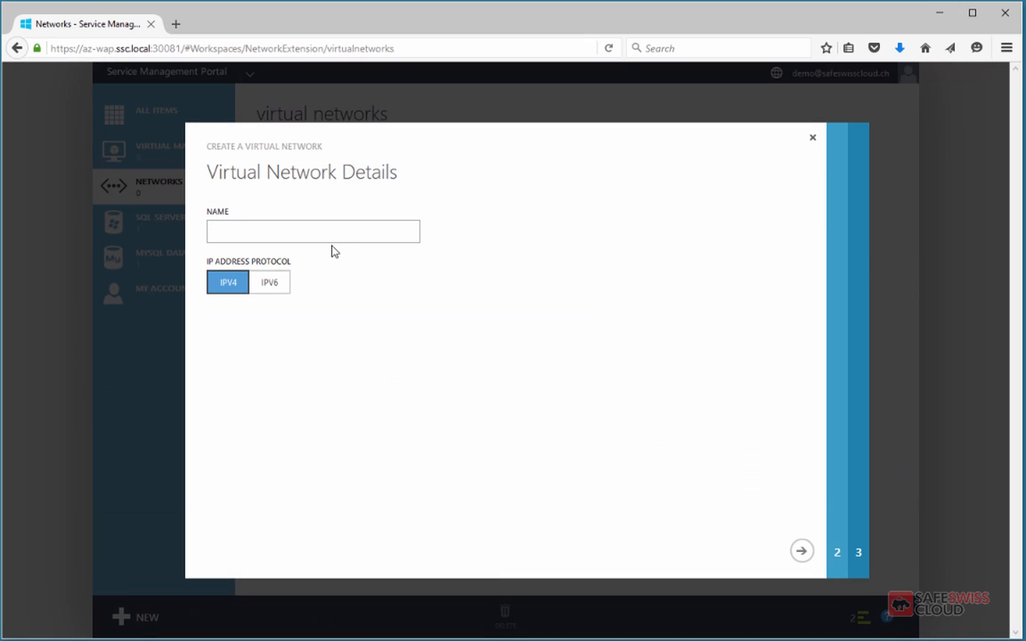
text(demoNet)
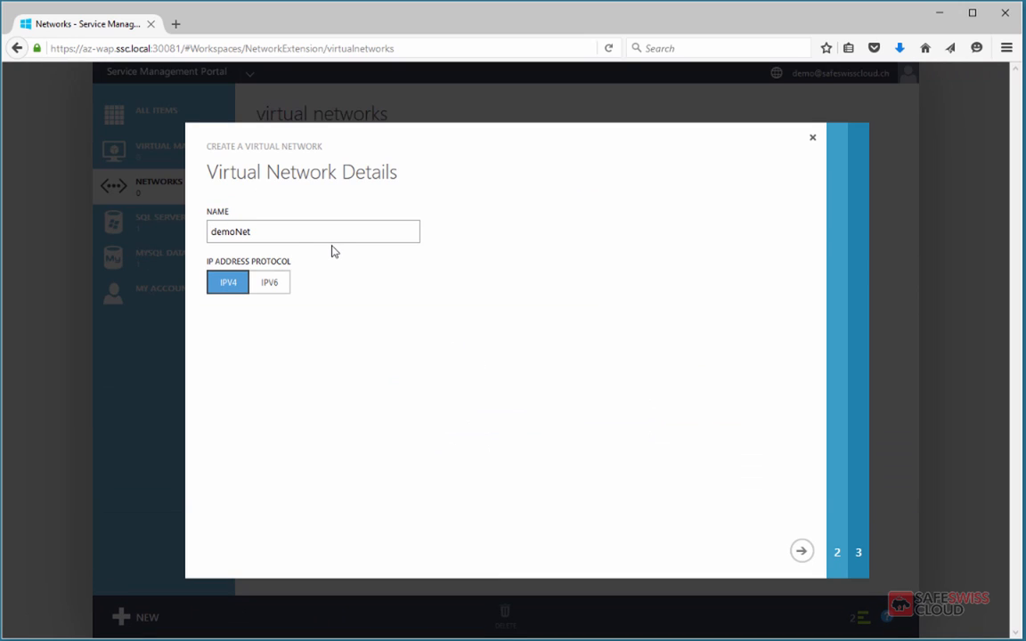
click(270, 285)
click(229, 284)
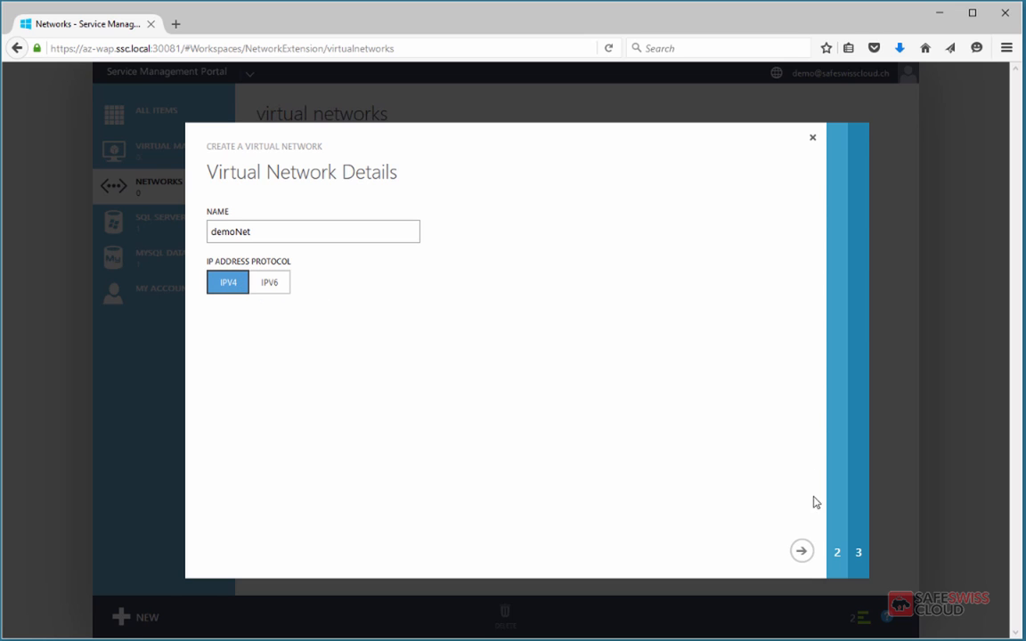
click(802, 553)
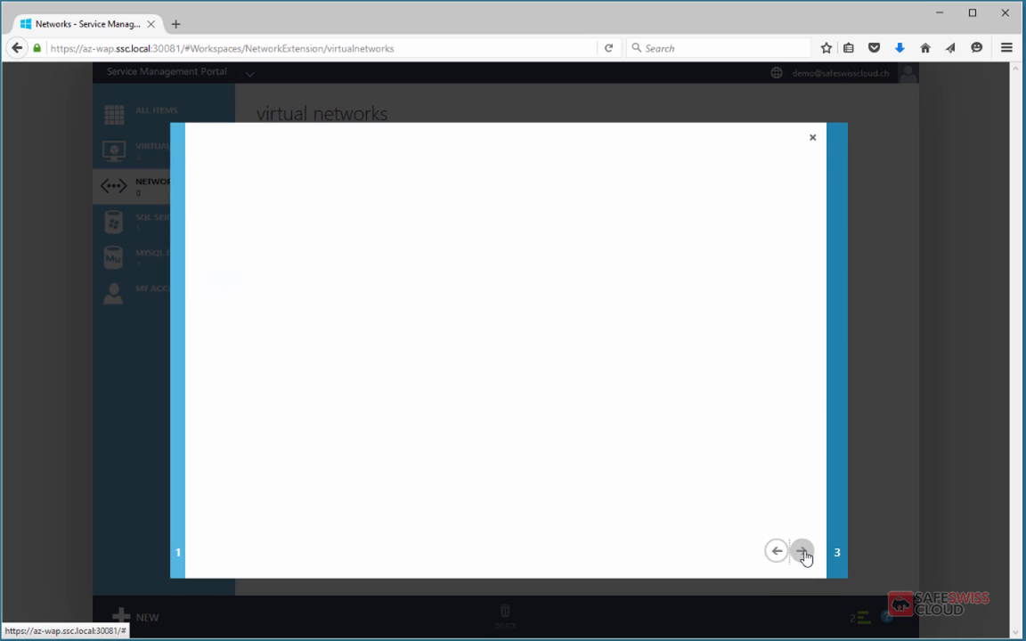
Step: Add 8.8.8.8 and 8.8.4.4 as the DNS servers of the demoNet virtual network
click(224, 241)
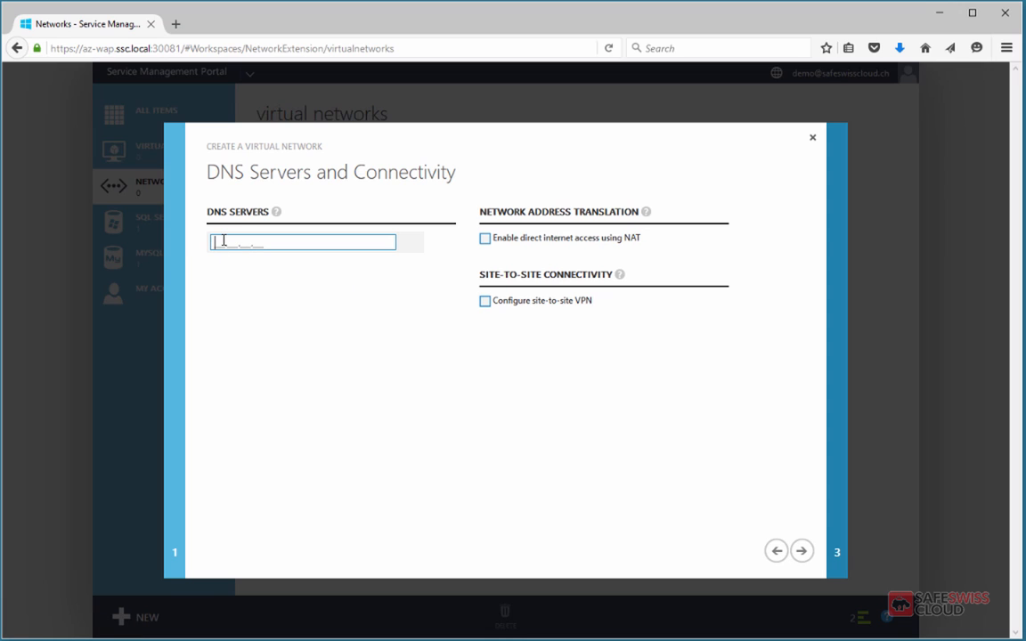
text(8.8.8.8)
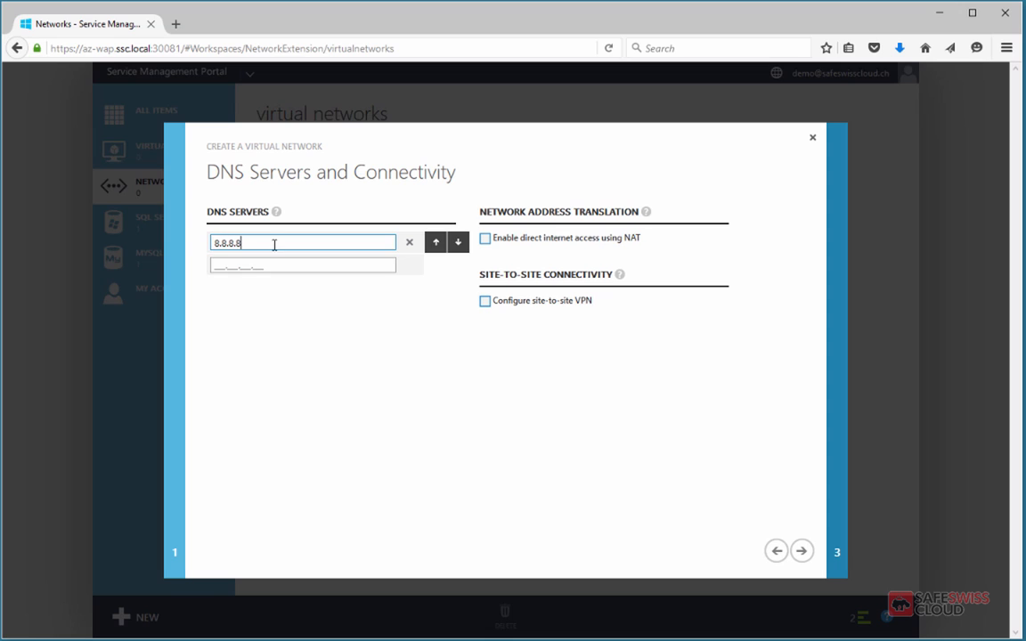
click(324, 265)
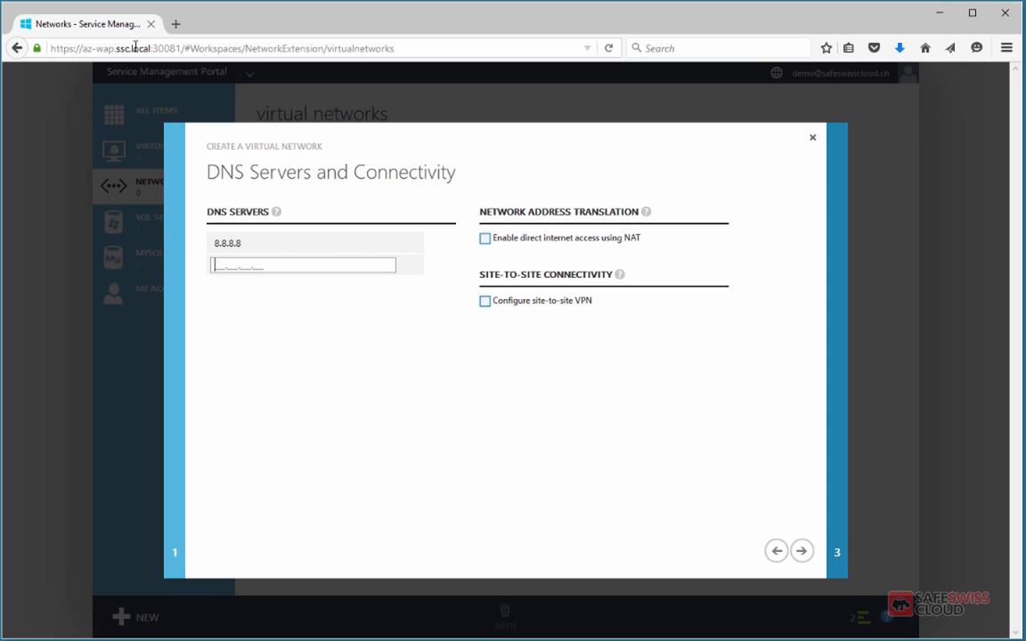
click(245, 242)
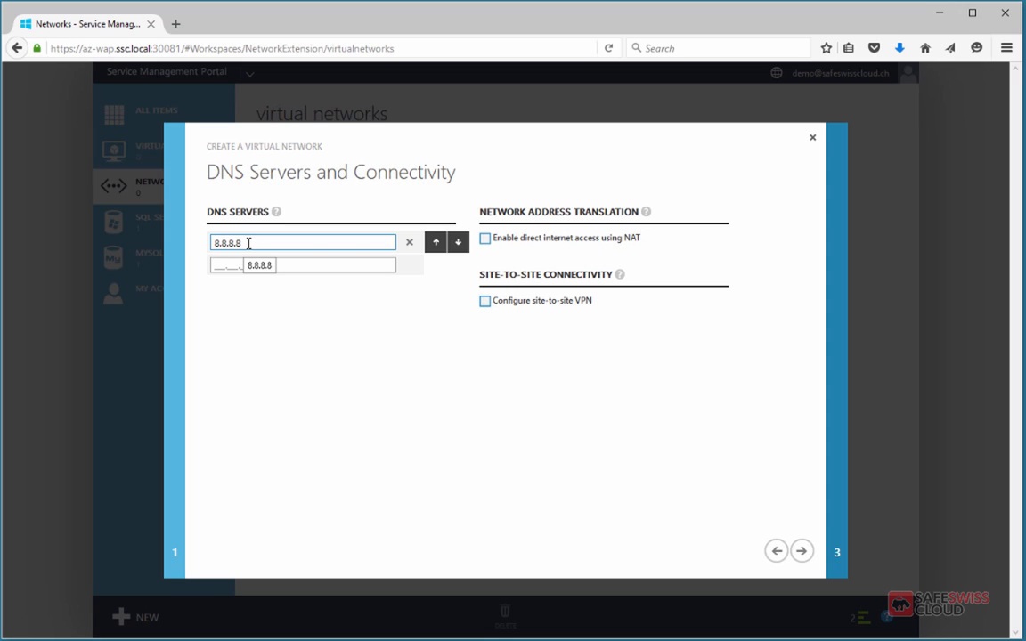
click(220, 264)
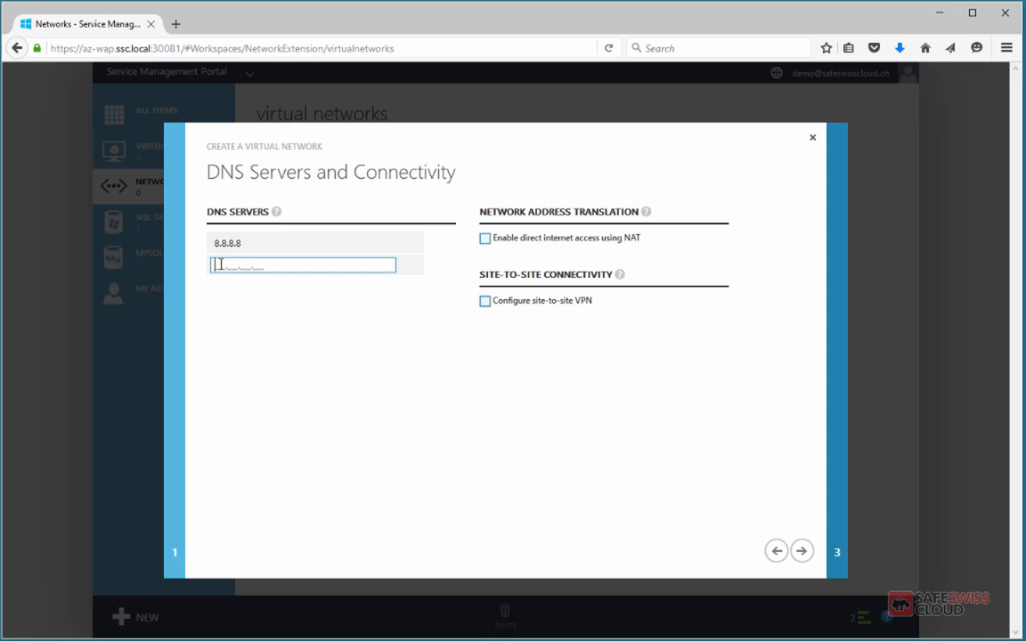
text(8.8.4.4)
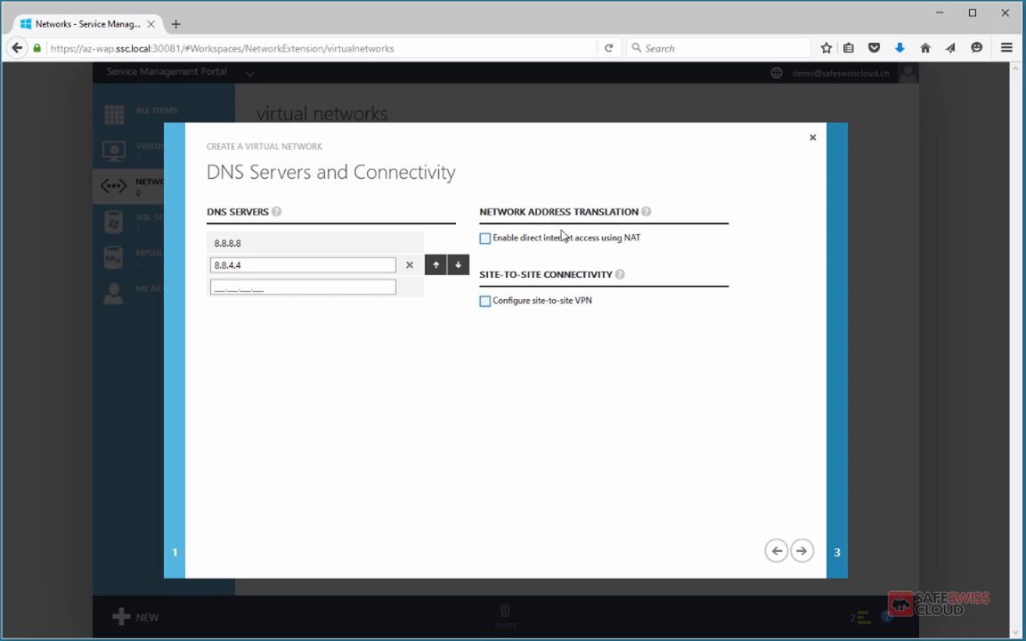
Step: Enable direct internet access using NAT for the demoNet network and toggle site-to-site VPN on and back off
click(485, 238)
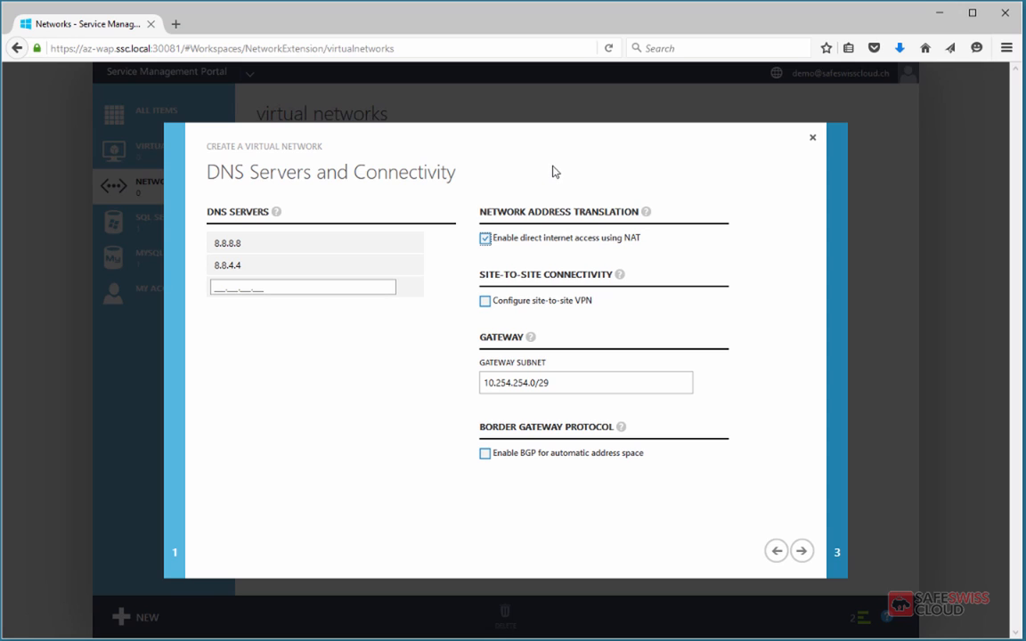
click(485, 301)
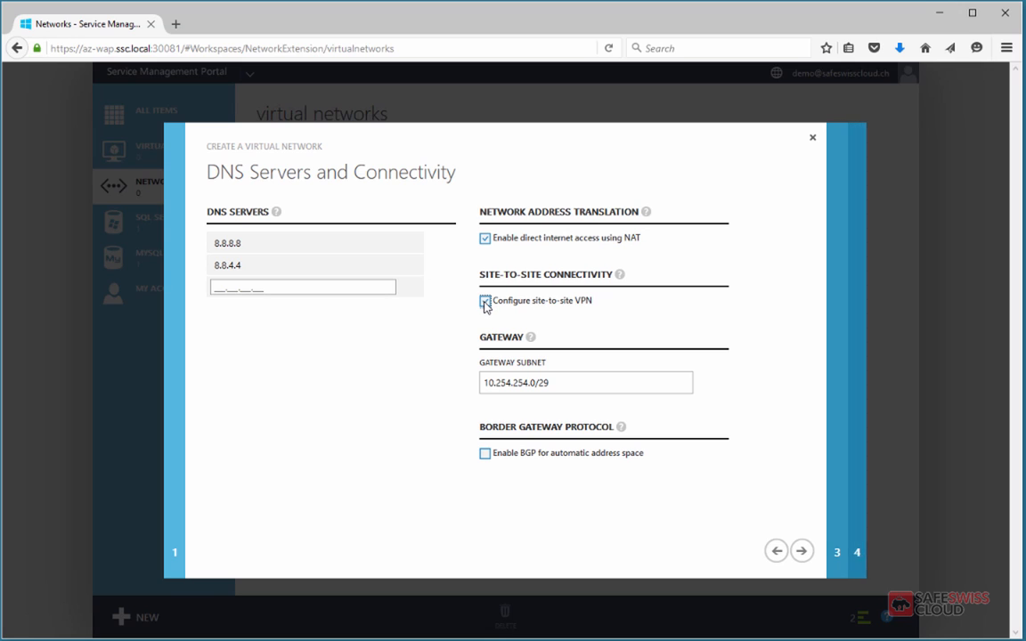
click(485, 301)
click(485, 301)
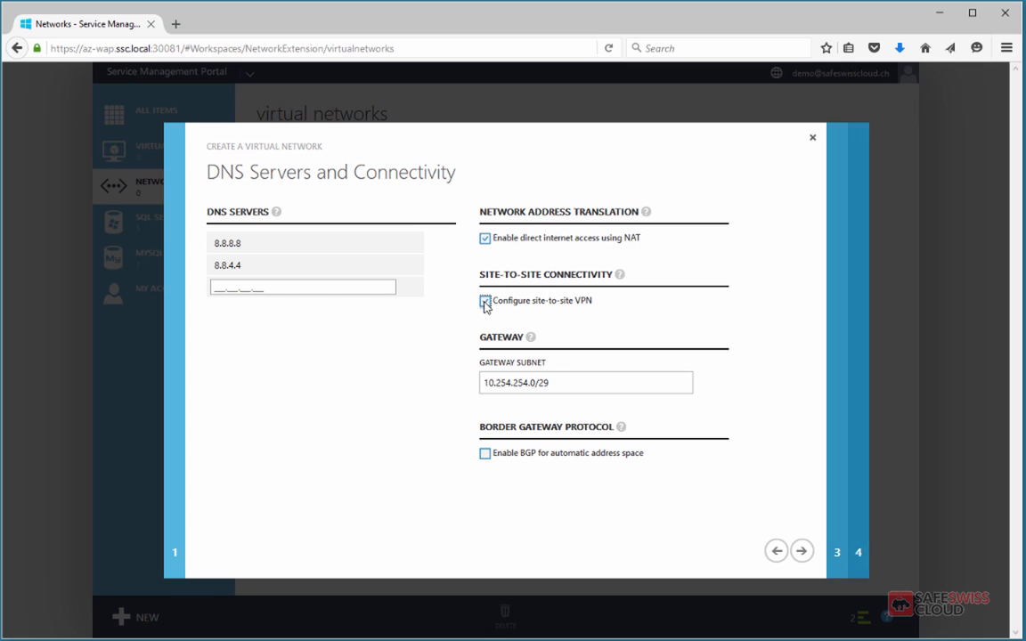
click(485, 301)
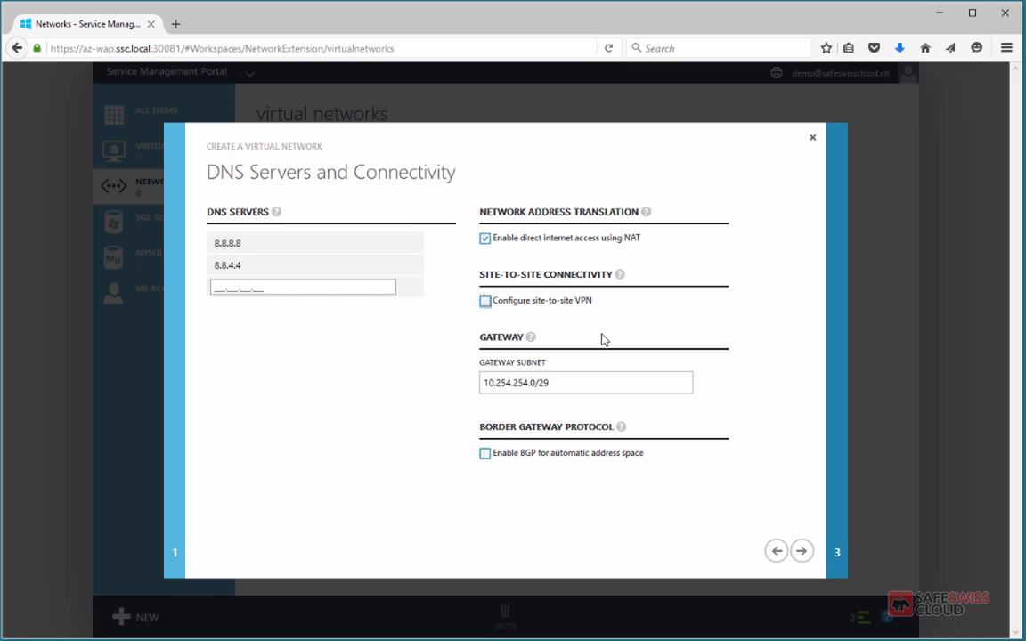
Step: Review the gateway subnet, keep it as is, and continue to the address space settings
drag(592, 389, 345, 370)
click(549, 383)
drag(563, 382, 477, 380)
click(558, 378)
click(801, 551)
Step: Review the address space and its starting IP, keep the defaults, and create the demoNet virtual network
click(257, 248)
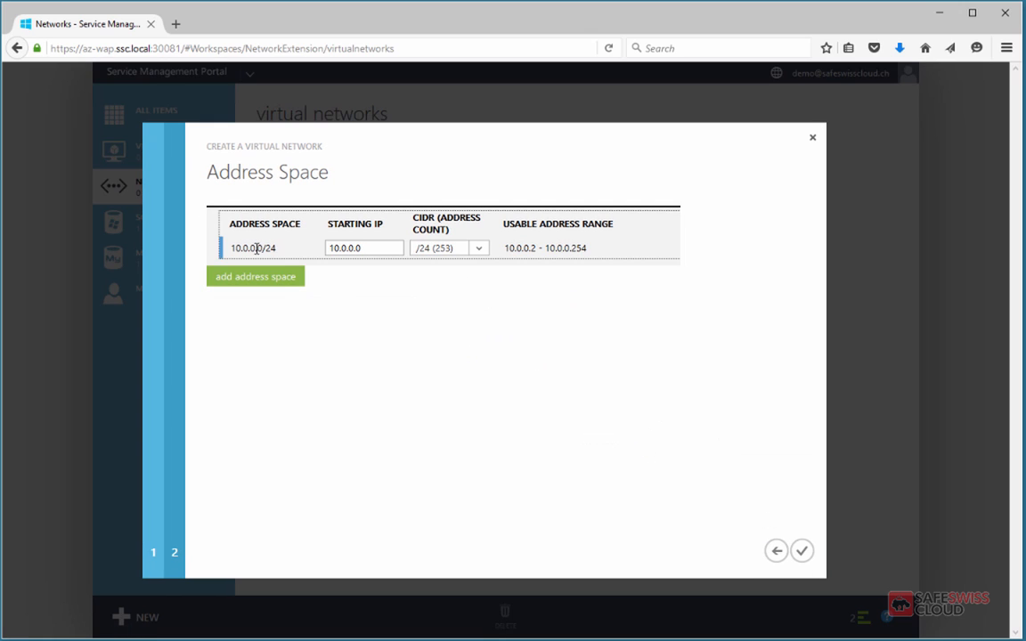
double_click(258, 248)
click(374, 247)
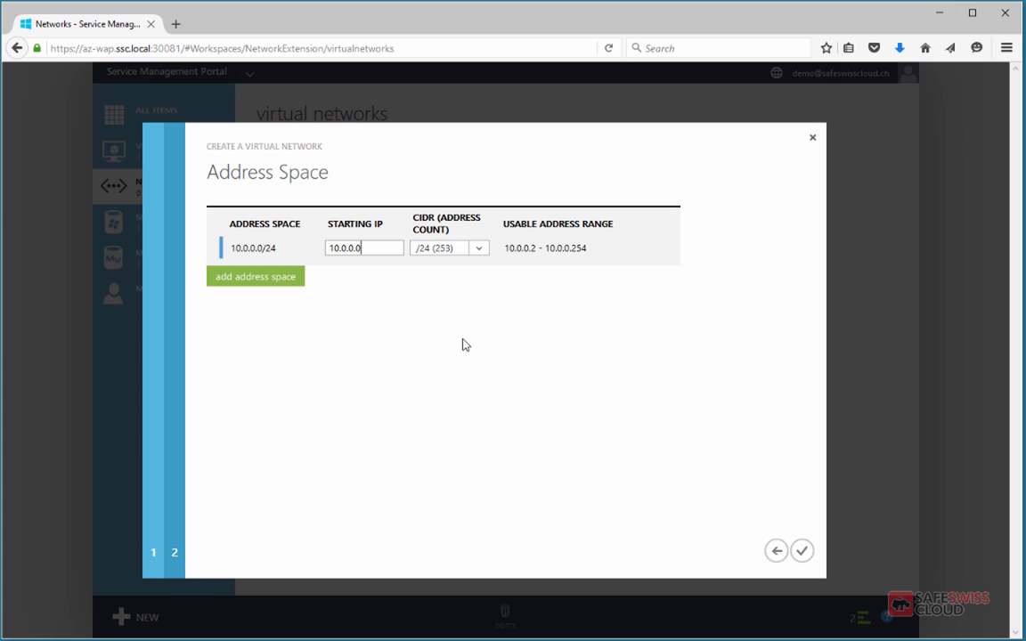
click(370, 248)
click(802, 550)
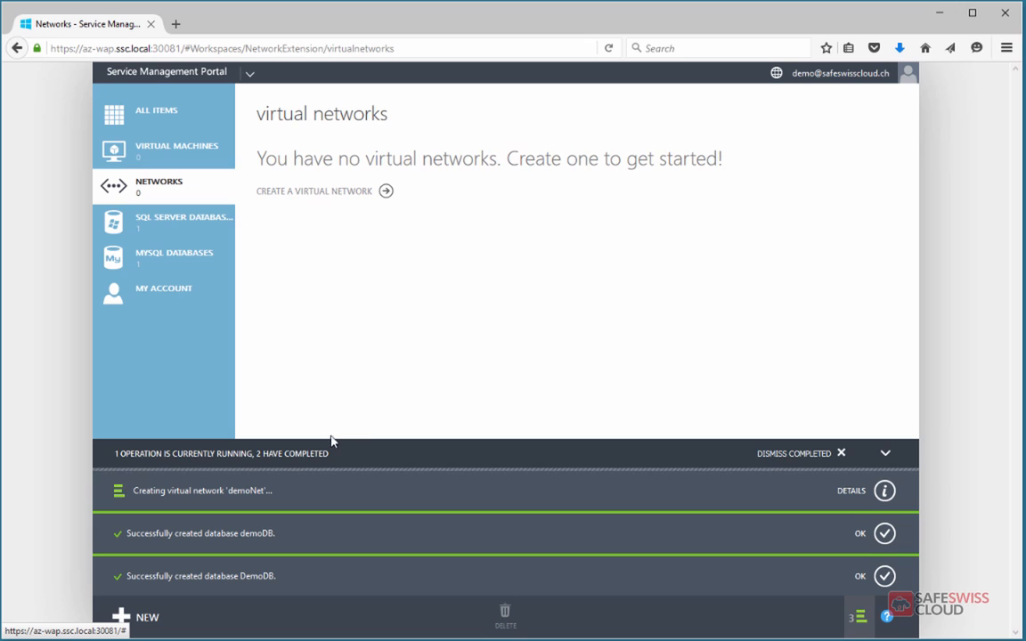
Step: Dismiss the completed operation notifications, view the details of the demoNet creation, and select demoNet in the network list
click(797, 455)
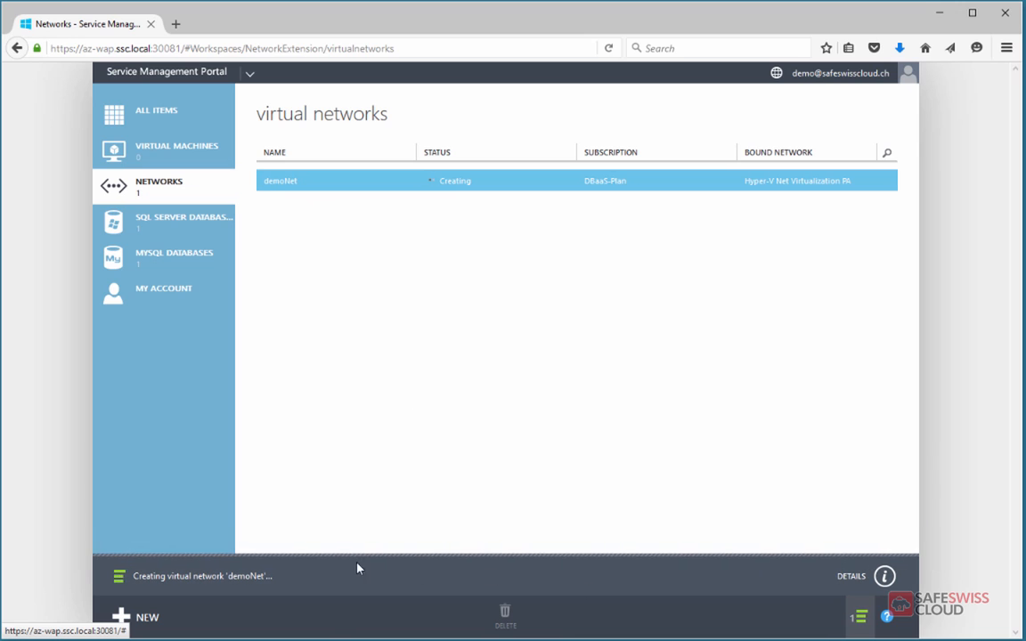
click(853, 576)
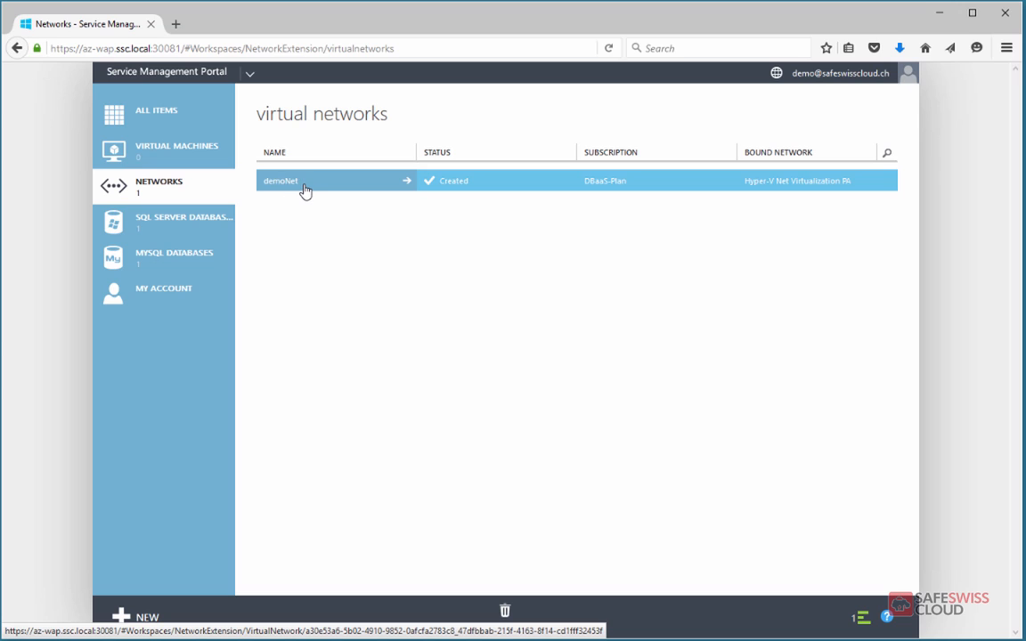
click(278, 176)
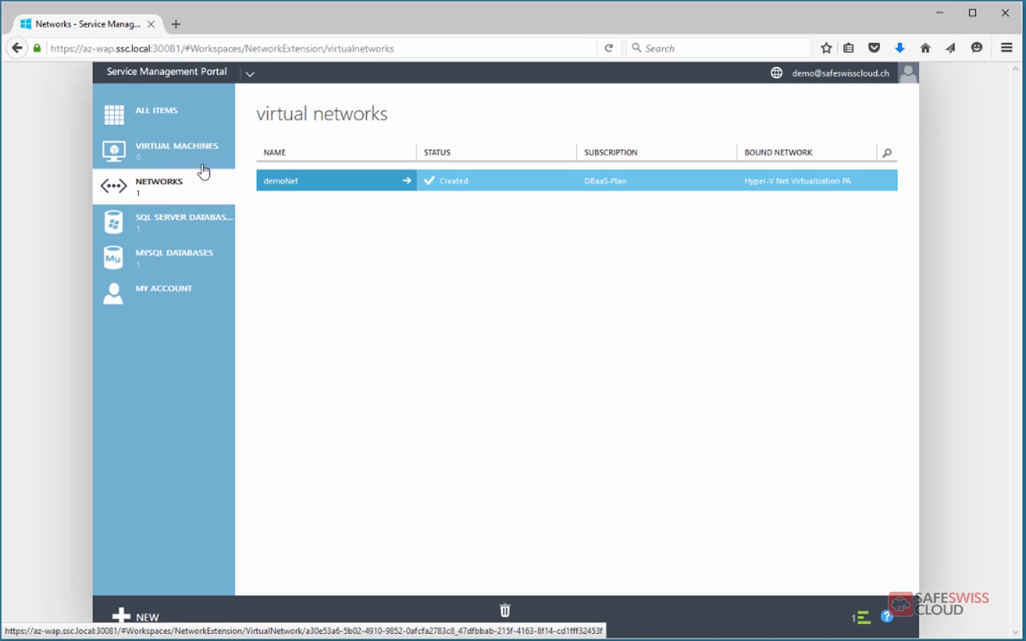
Step: Start a new standalone virtual machine, look at the quick-create form, and choose to create it from the gallery
click(154, 156)
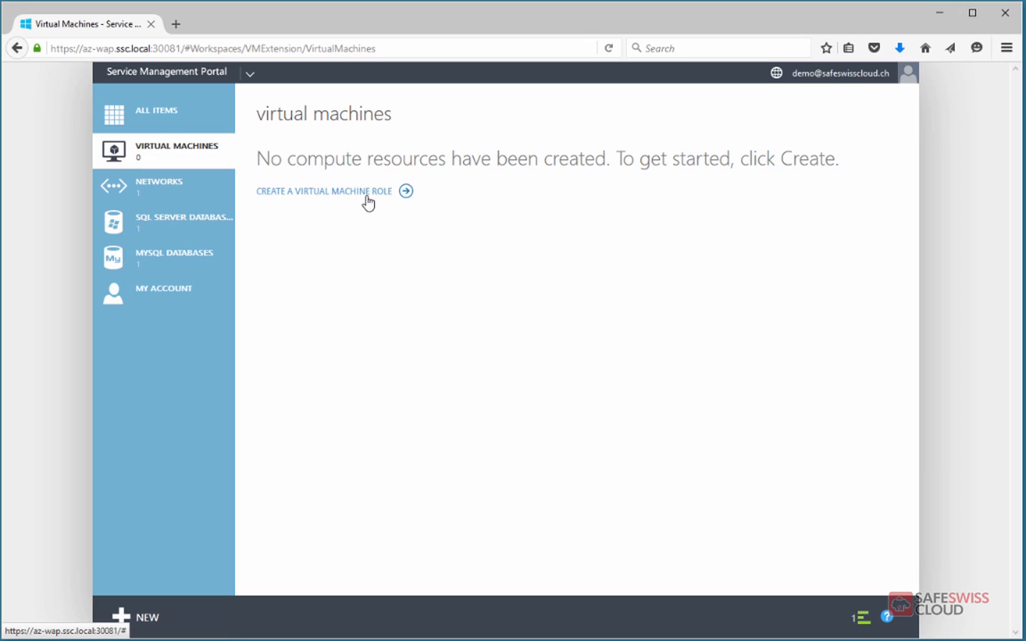
click(126, 615)
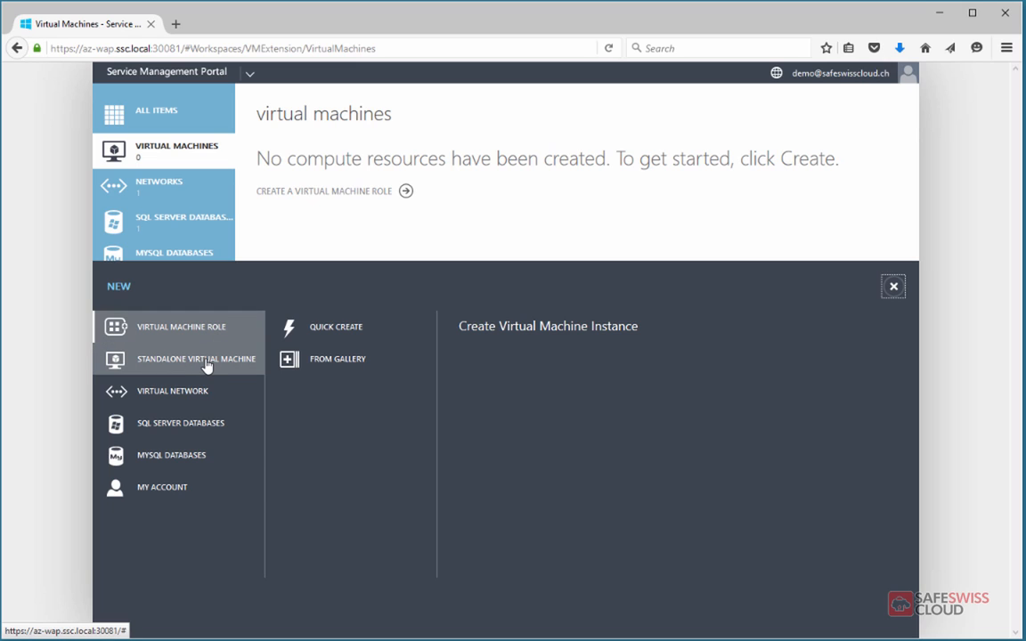
click(206, 364)
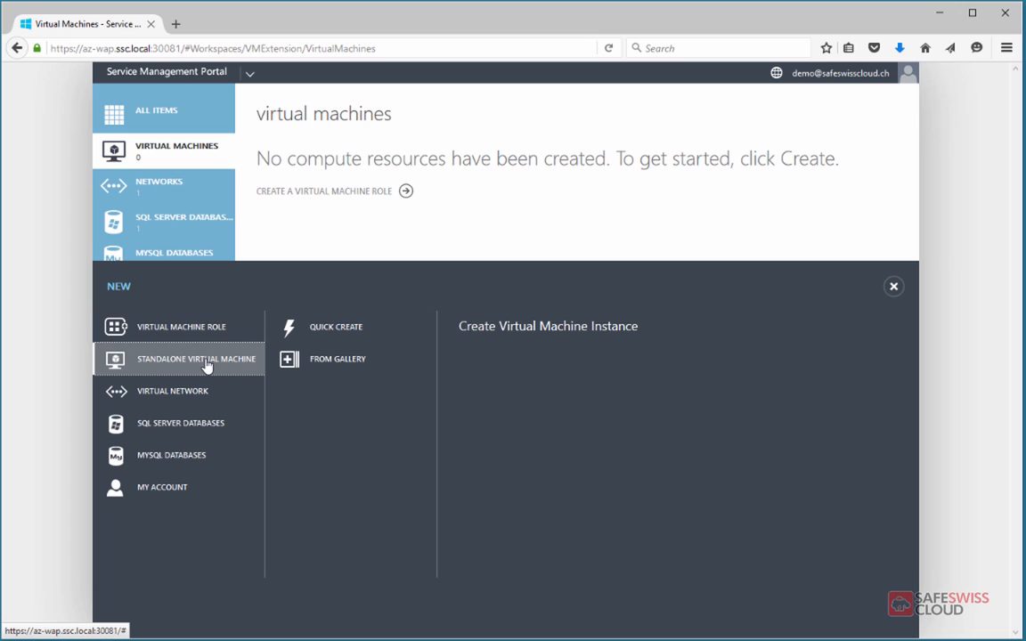
click(325, 332)
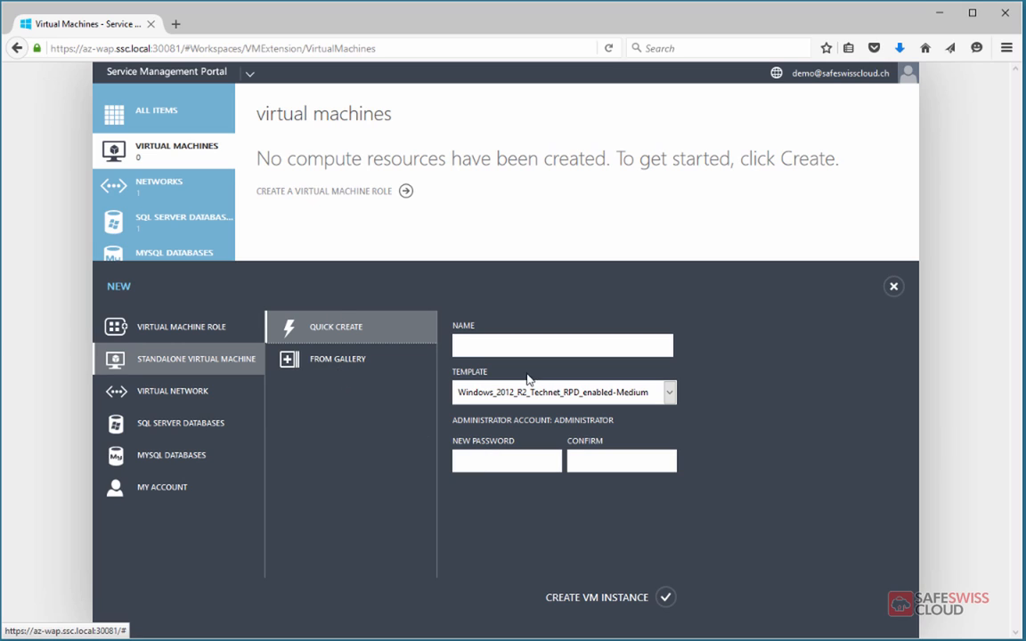
click(348, 366)
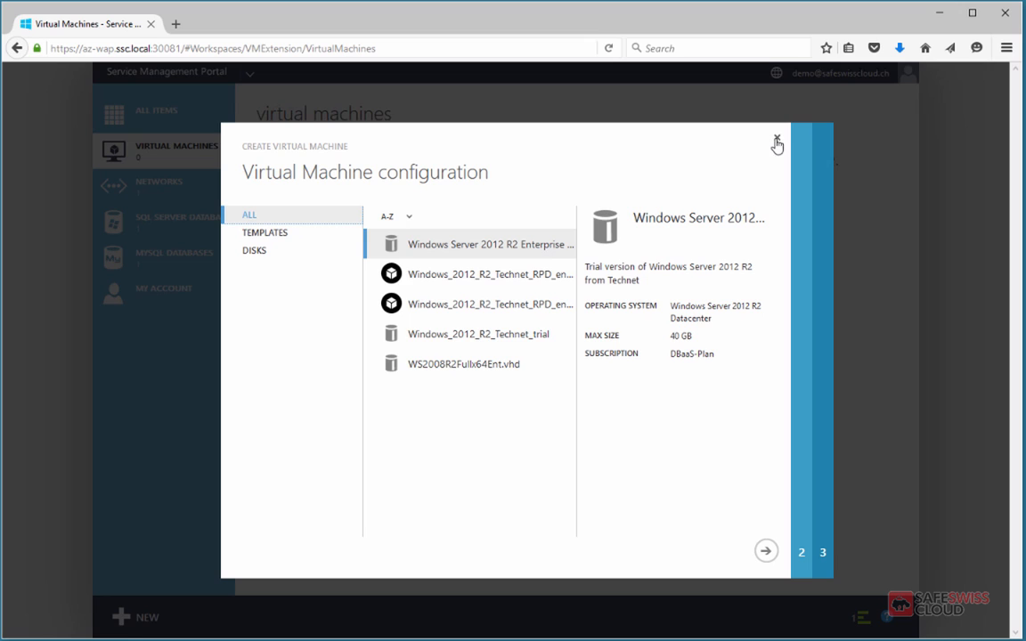
Step: Compare the templates and disks offered in the virtual machine gallery
click(259, 238)
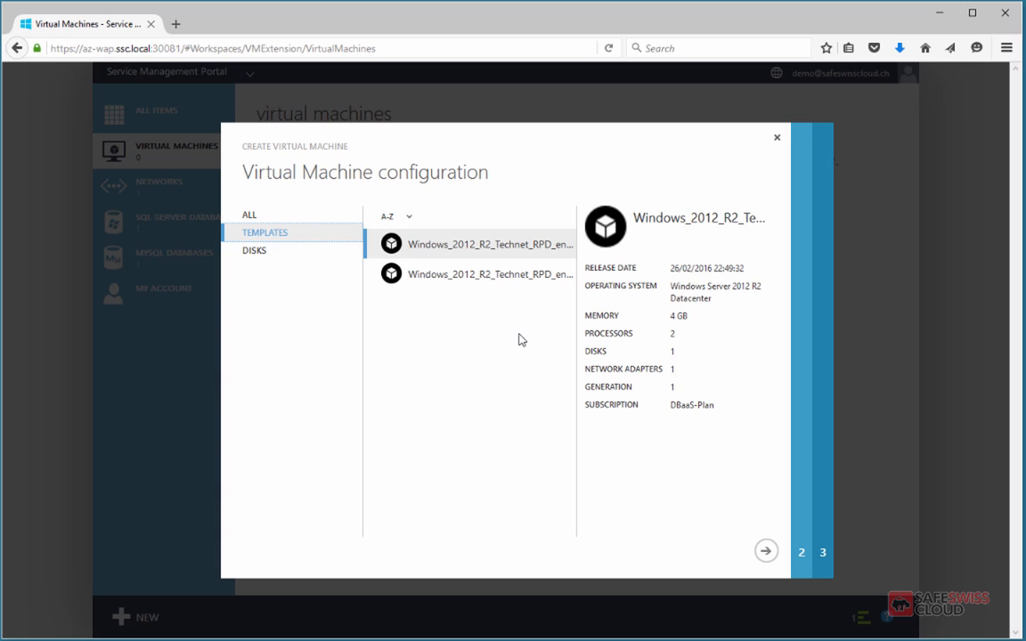
click(254, 252)
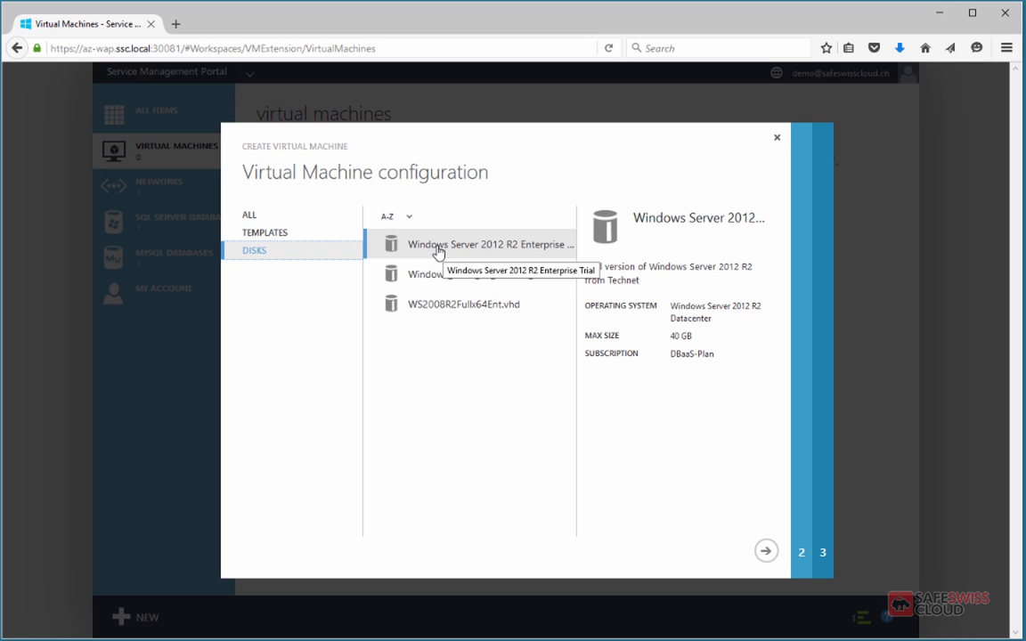
click(258, 235)
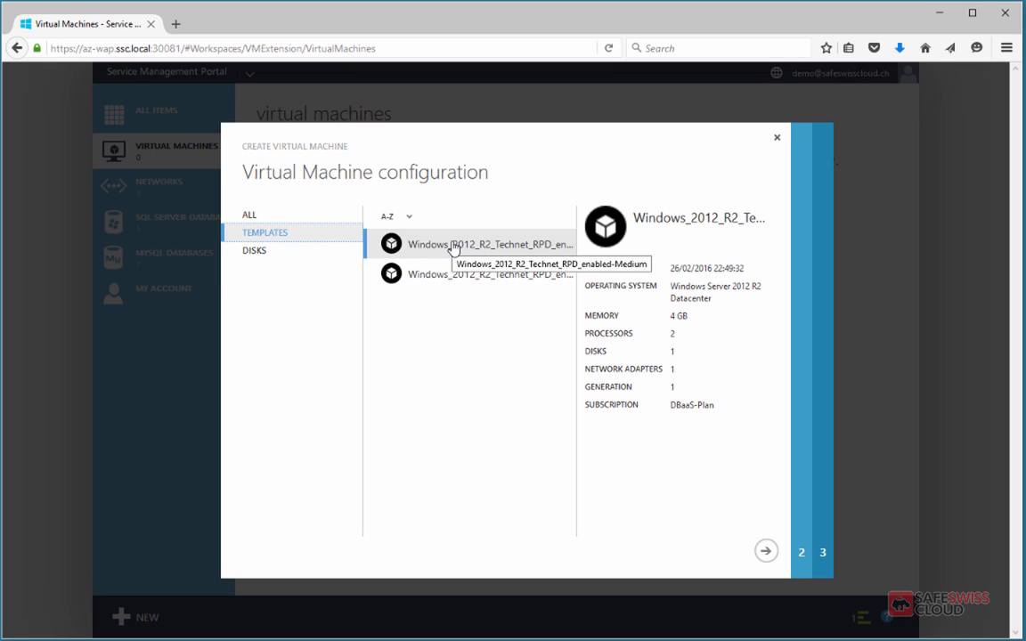
click(260, 253)
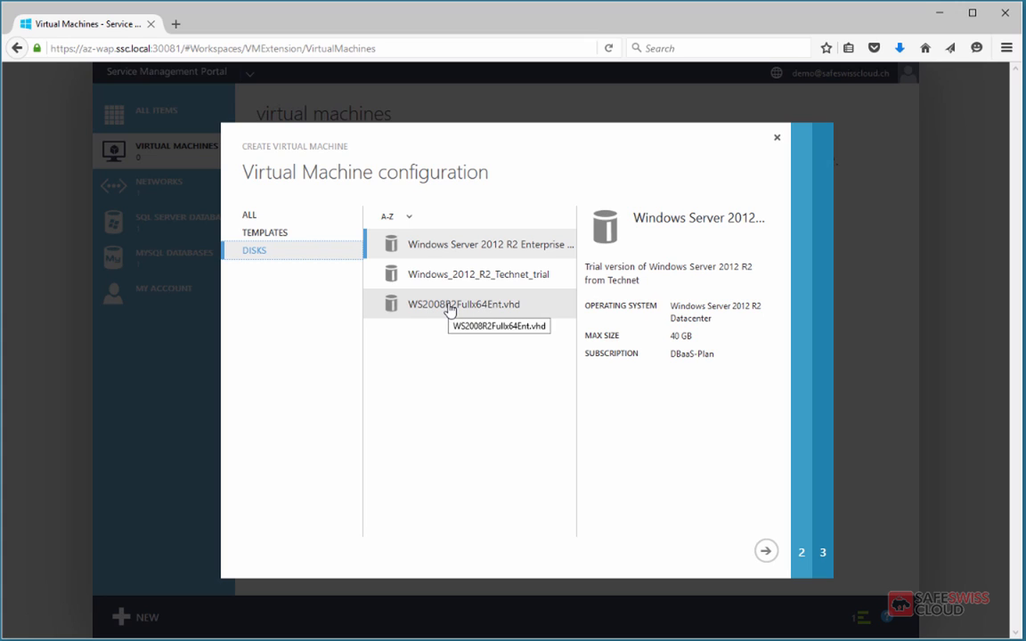
click(270, 235)
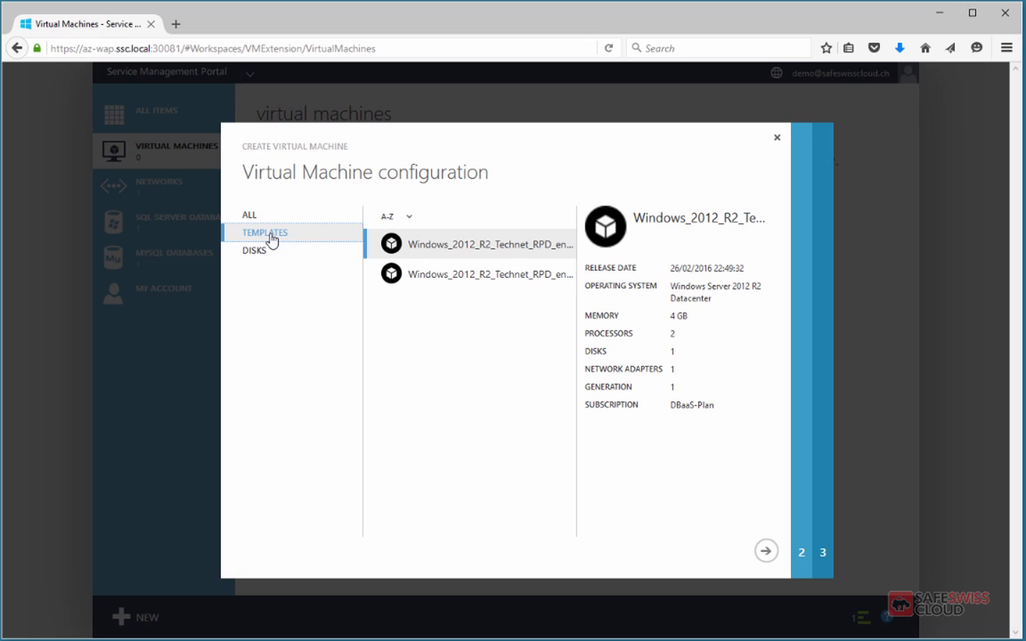
Step: Compare the two Windows_2012_R2_Technet templates, select the one with 2 GB memory and 1 processor, and continue to the machine settings
click(488, 276)
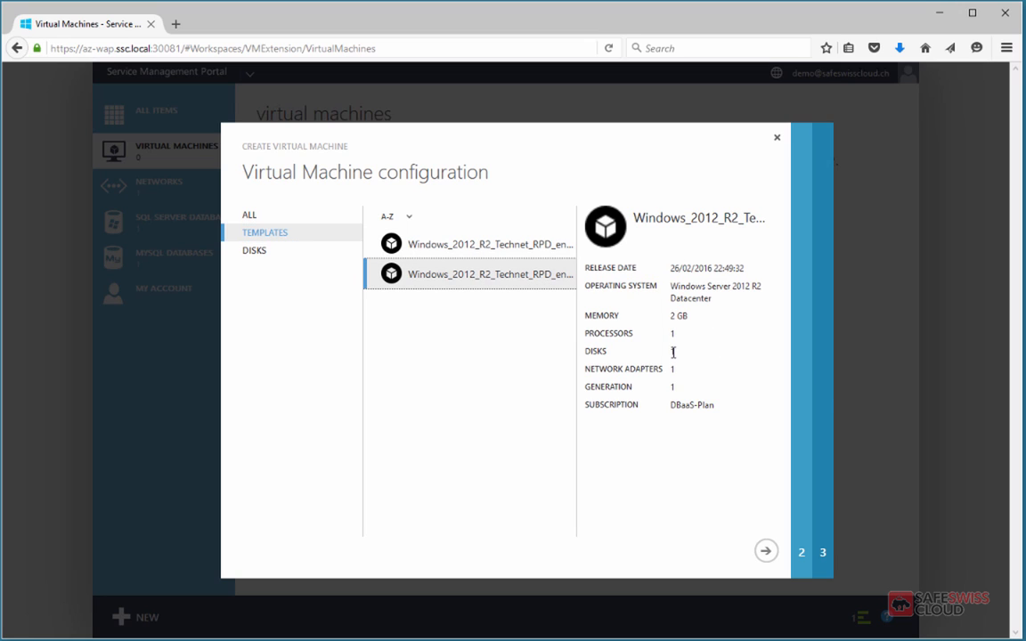
click(480, 254)
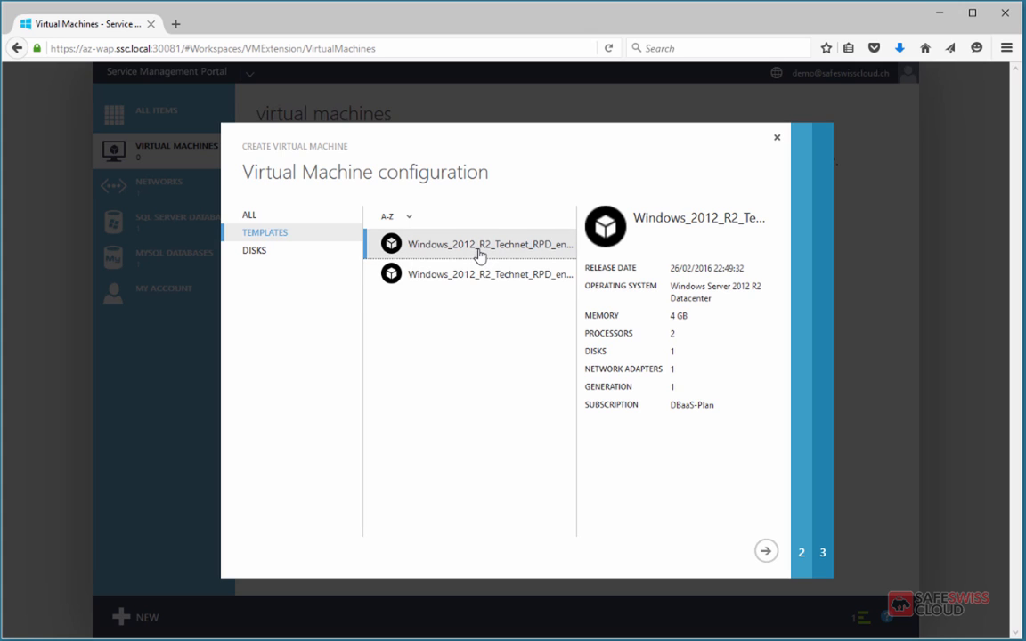
click(471, 276)
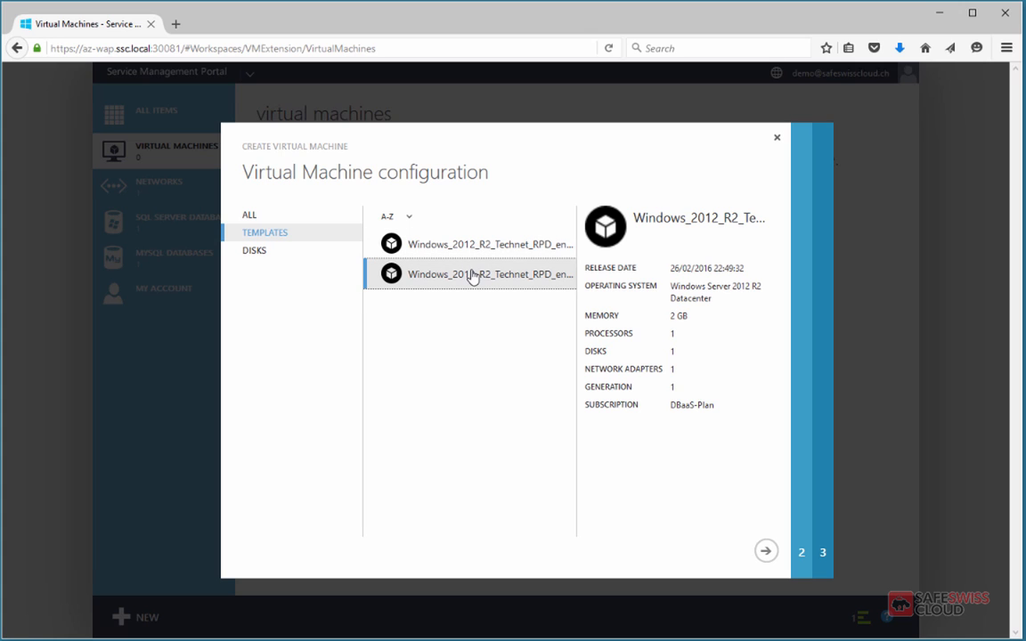
click(766, 551)
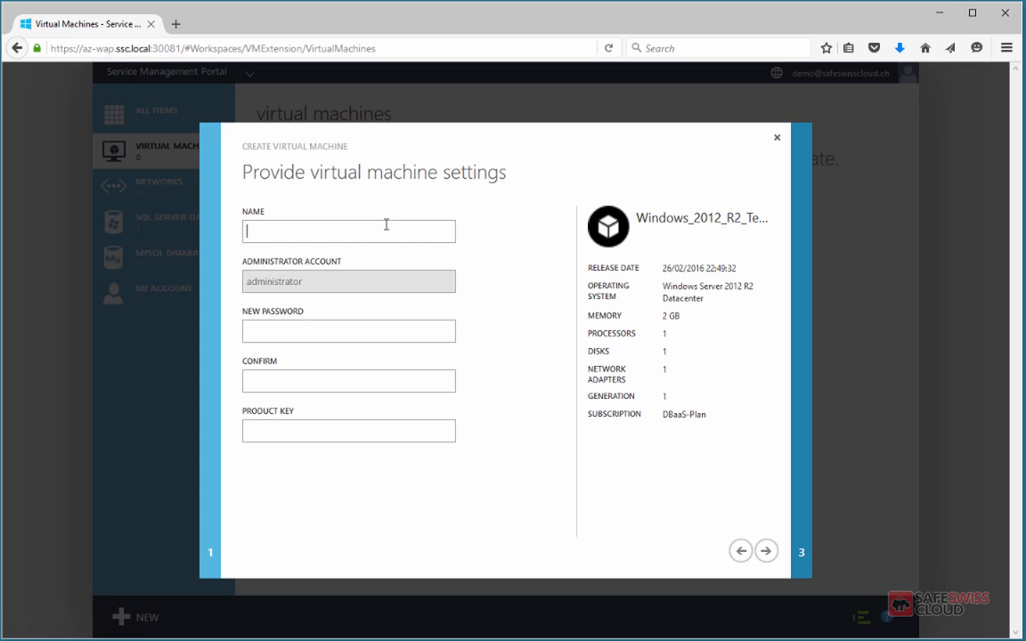
Step: Name the virtual machine vm1, enter and confirm the administrator password, leave the product key empty, and continue to the hardware information
text(vm1)
text(••••••••••)
key(Tab)
text(••••••••••)
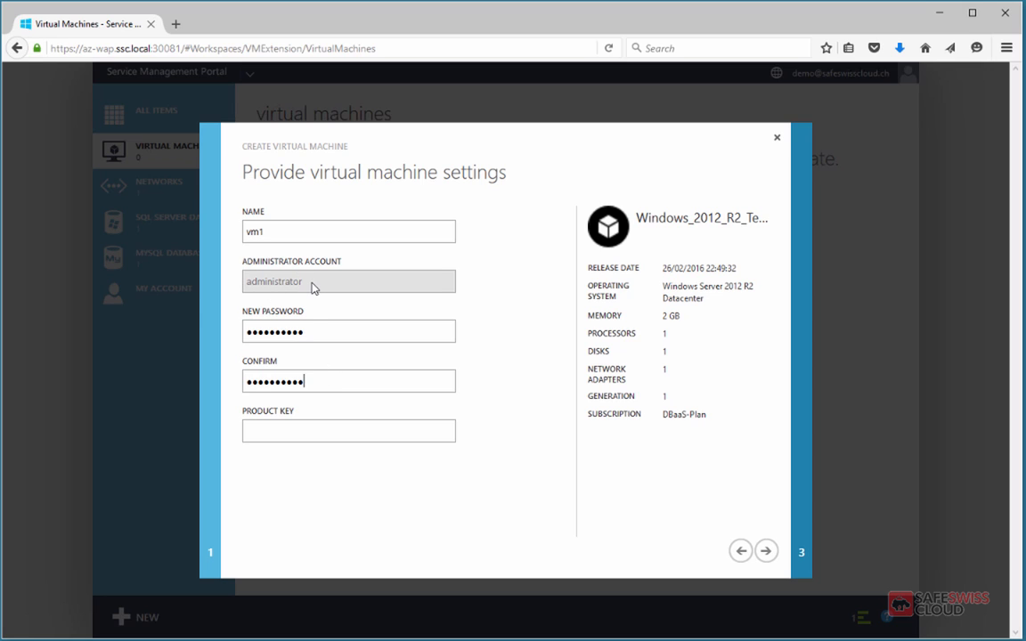
click(279, 438)
click(764, 552)
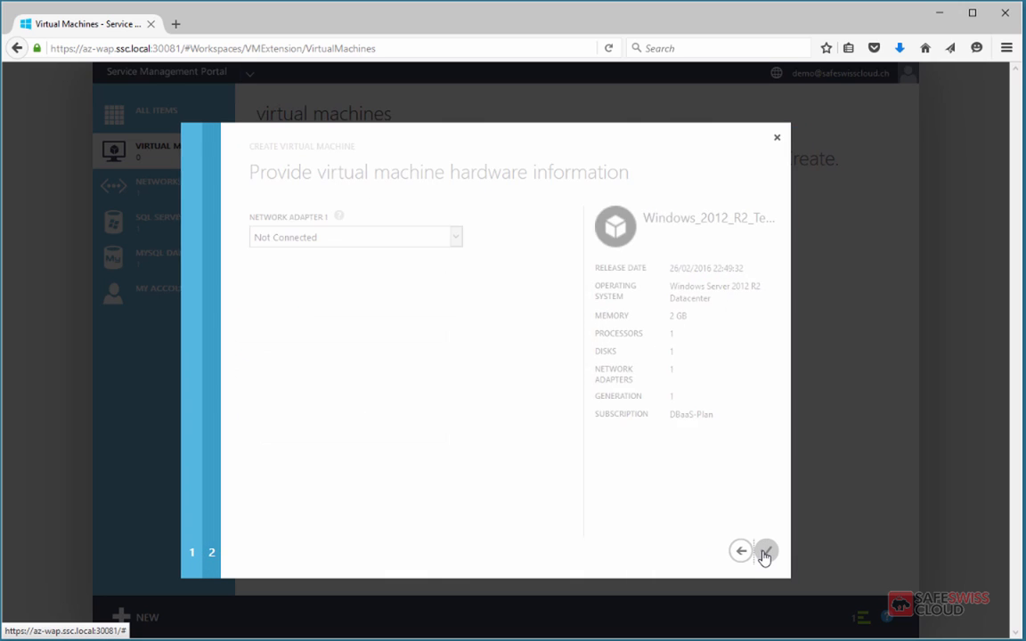
Step: Connect Network Adapter 1 to demoNet and create the virtual machine
click(392, 235)
click(360, 243)
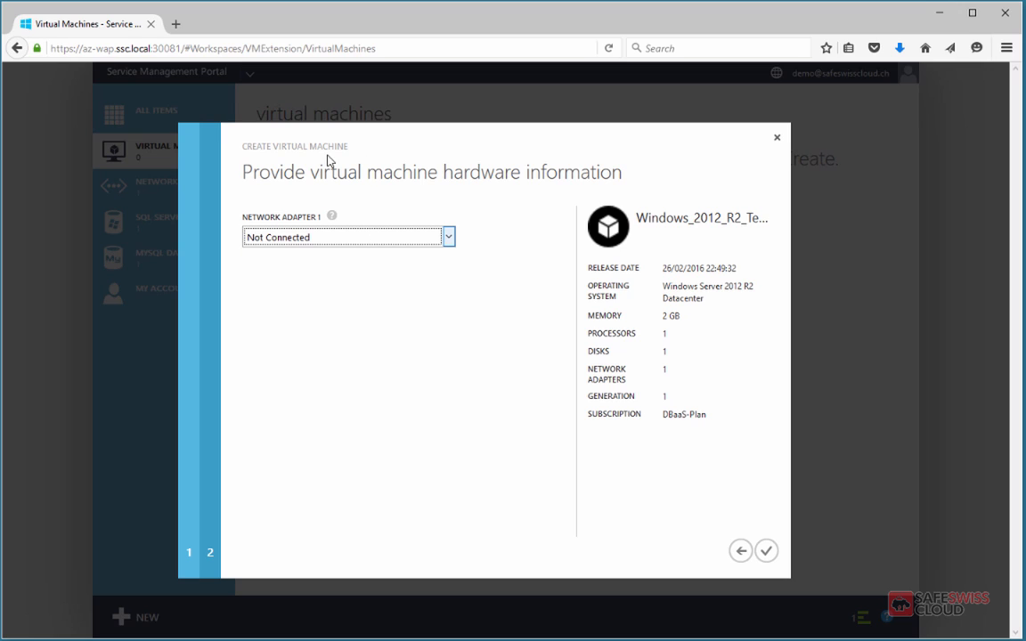
click(422, 237)
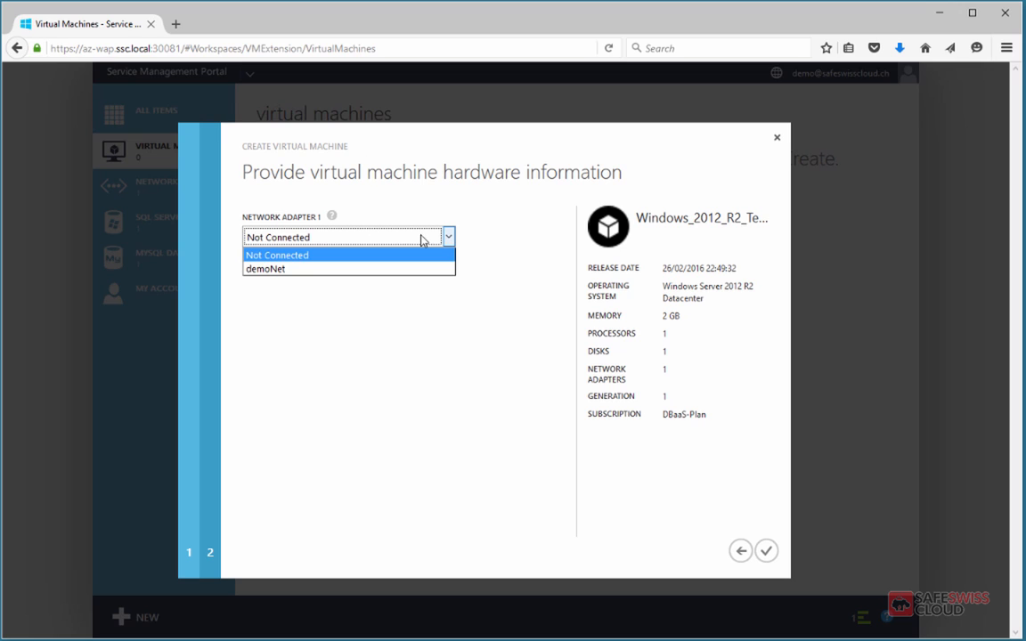
click(269, 269)
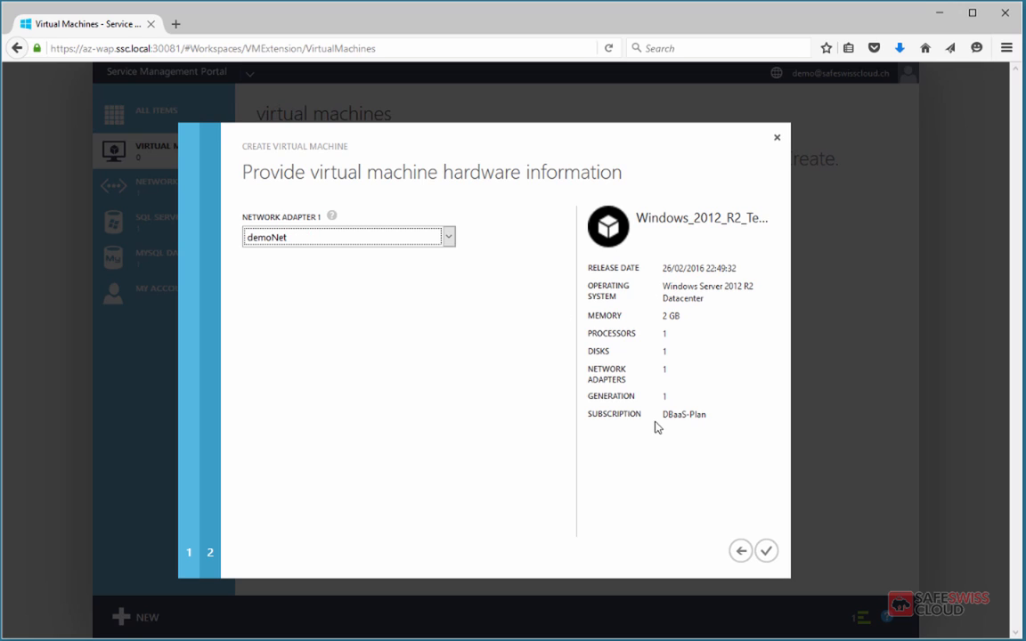
click(767, 552)
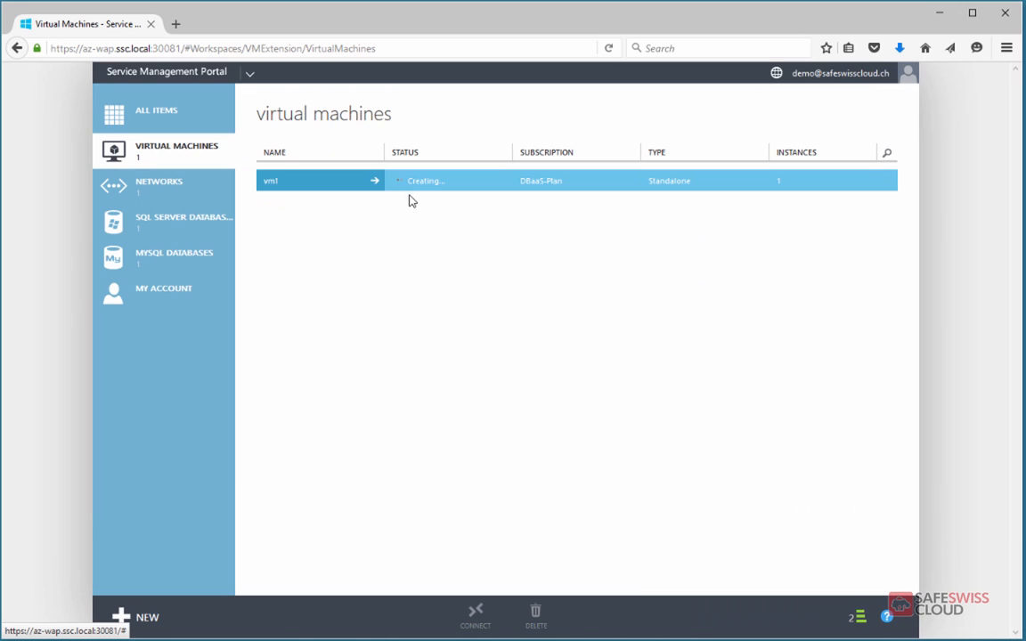
Step: Examine the progress details of the vm1 creation and switch to Virtual Machine Manager in the AZ-VMM remote desktop session
click(857, 614)
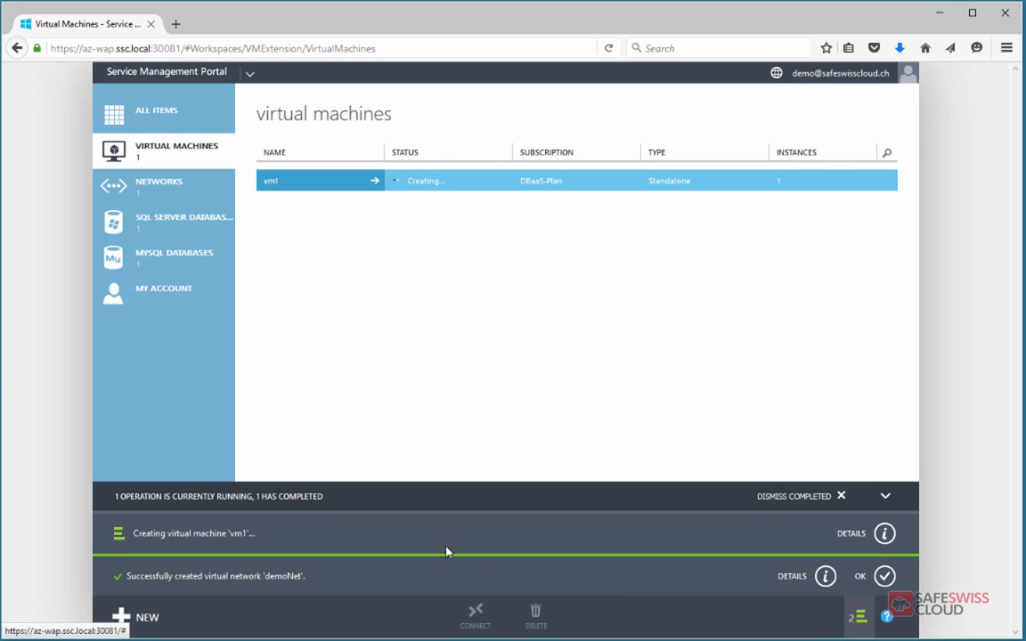
click(848, 534)
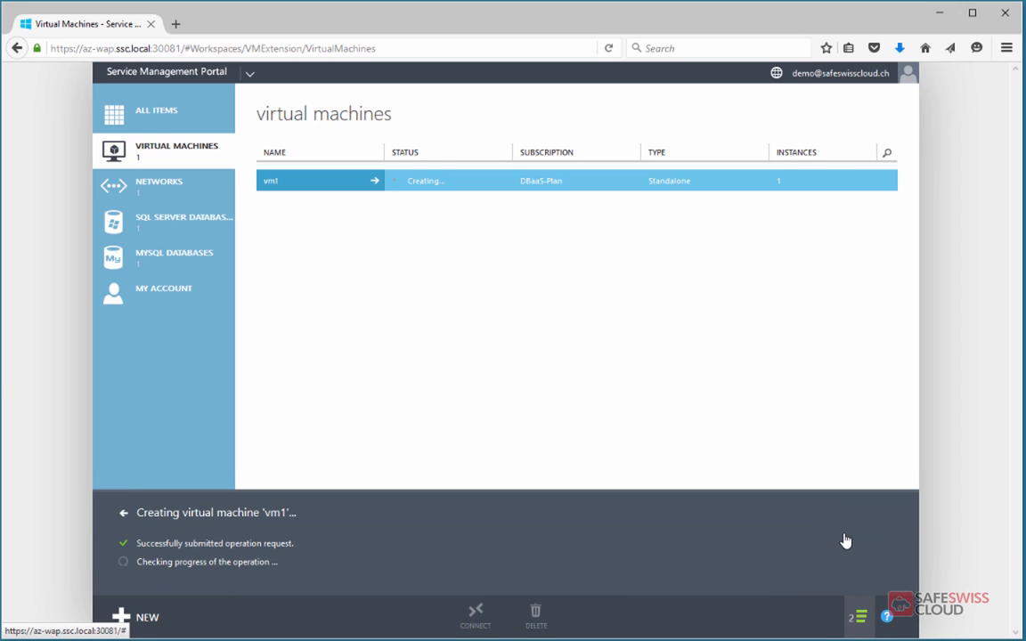
mouse_move(130, 552)
mouse_down()
mouse_move(338, 554)
mouse_move(138, 552)
mouse_up()
click(300, 547)
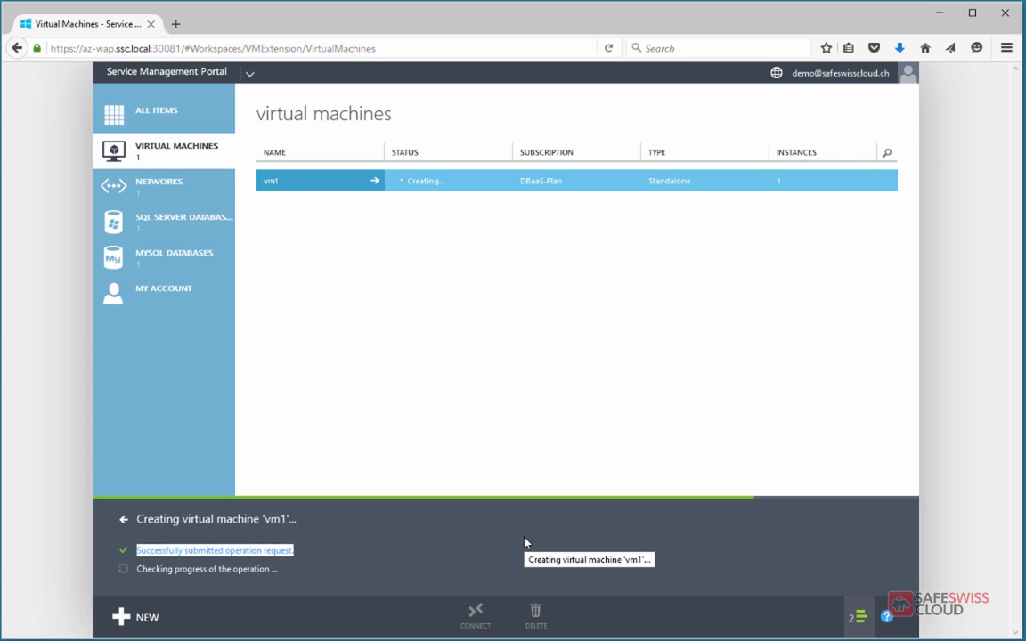
click(522, 335)
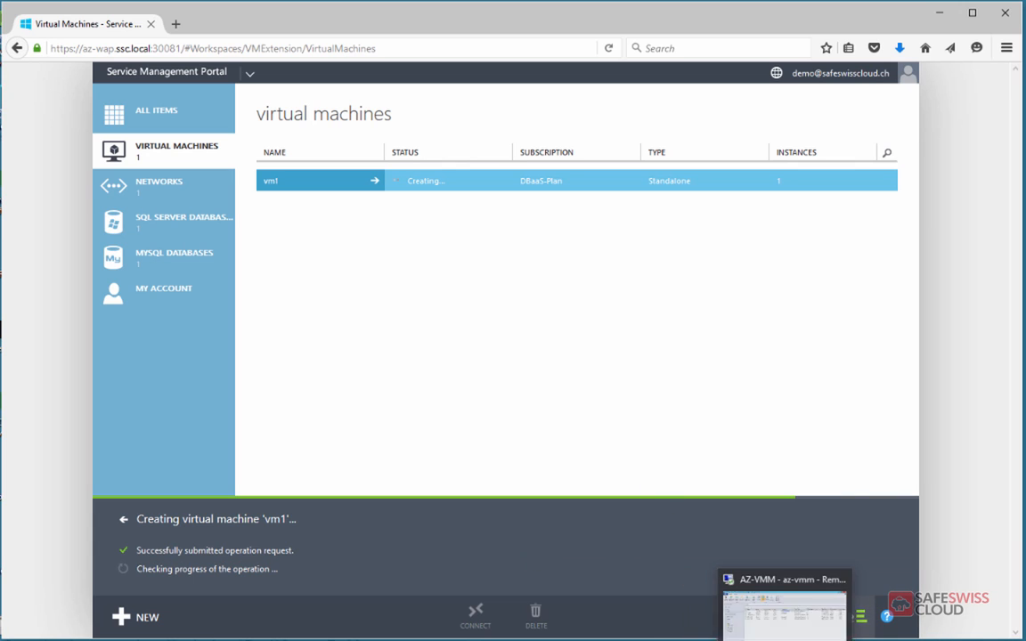
click(784, 583)
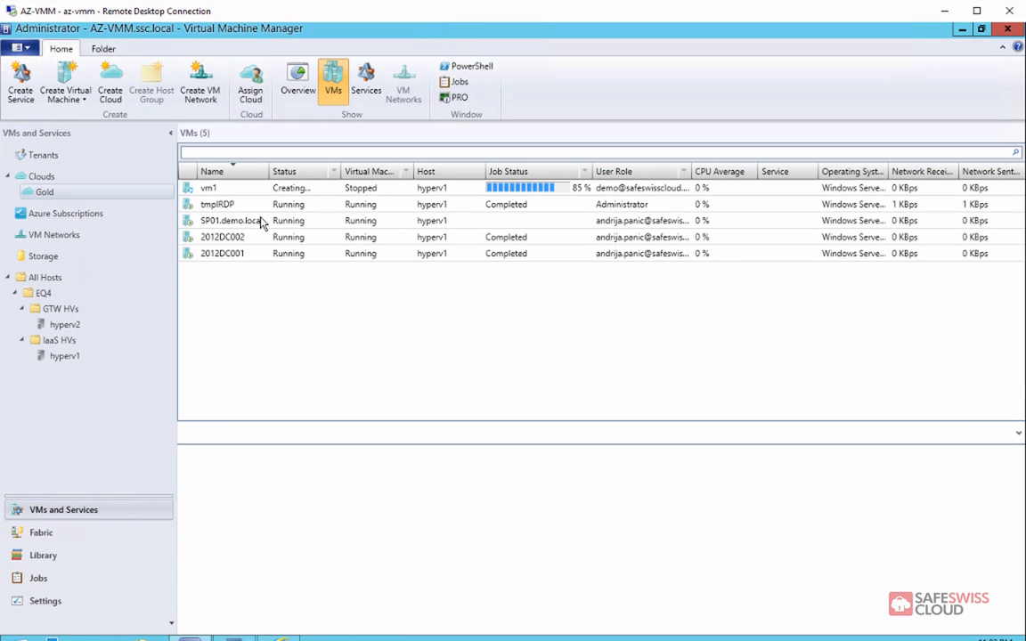
Step: Examine the sub-steps of the "Create virtual machine in cloud" job for vm1 in Virtual Machine Manager, and return to the Service Management Portal
click(214, 190)
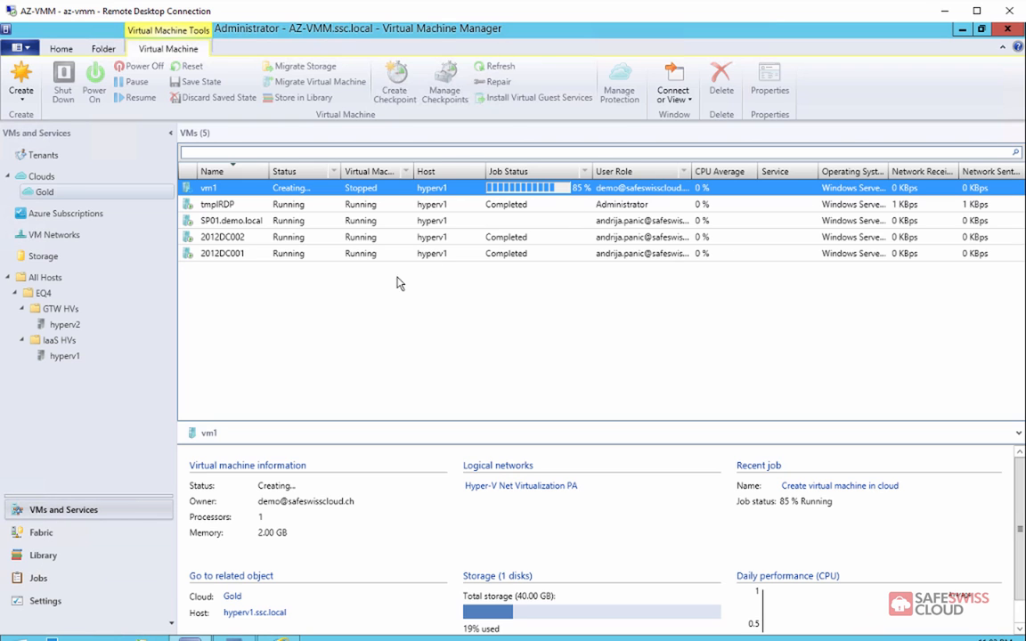
click(37, 579)
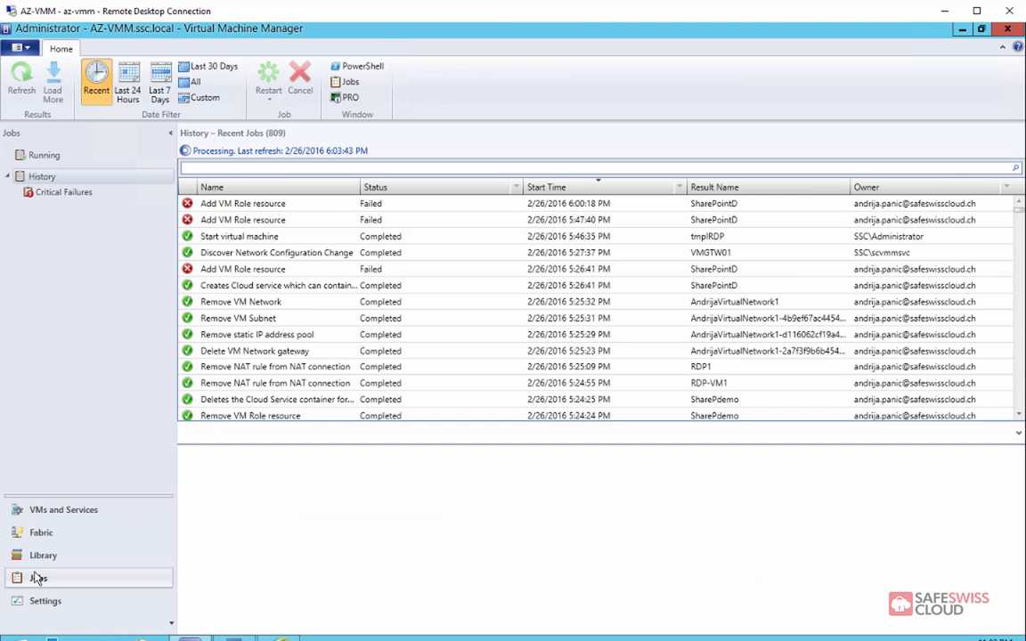
click(304, 205)
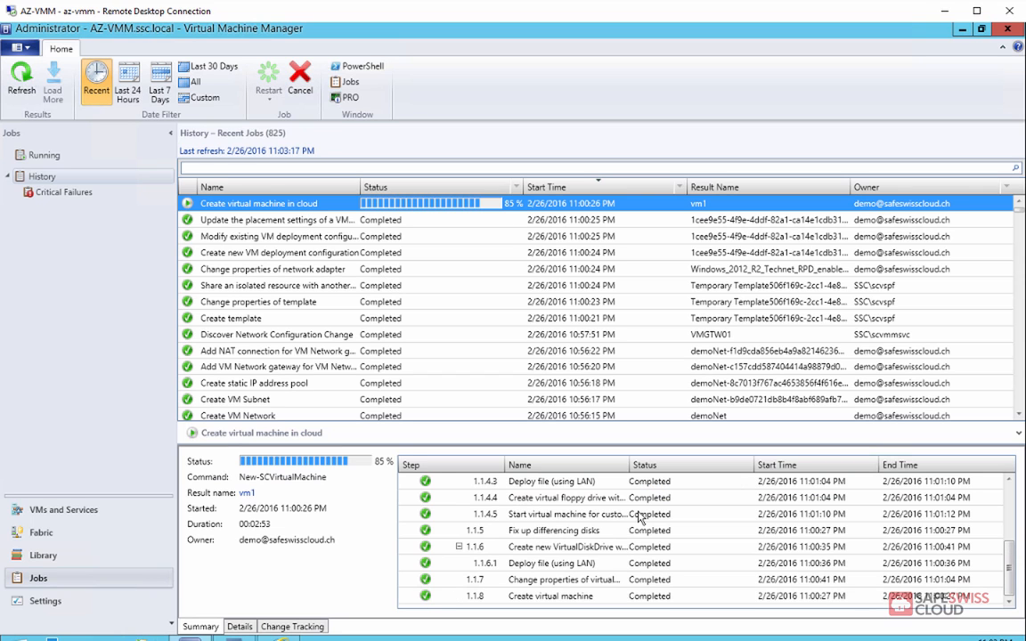
scroll(639, 518, up, 3)
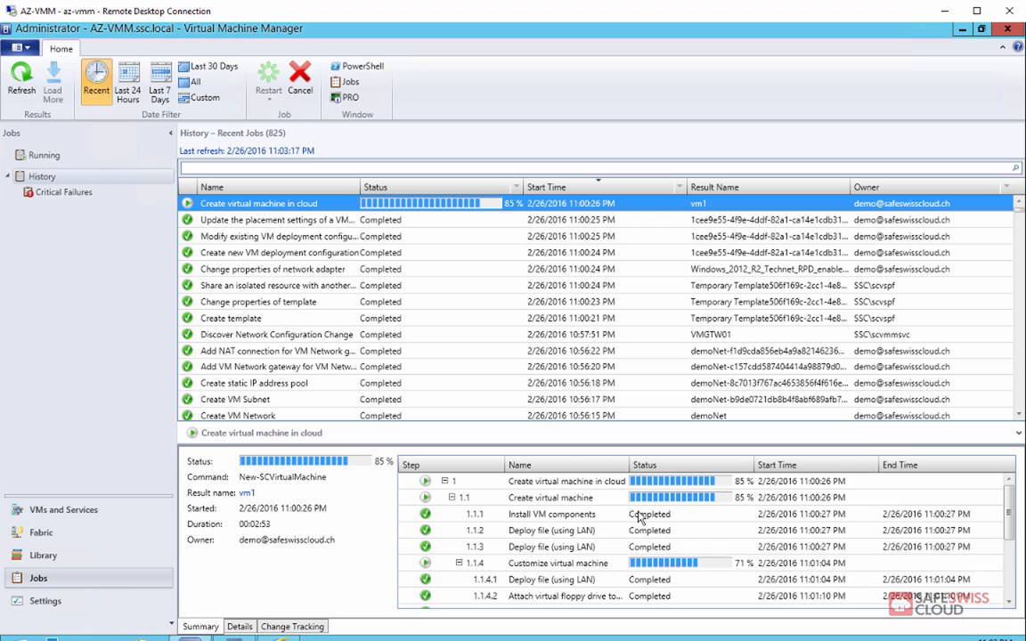
click(580, 498)
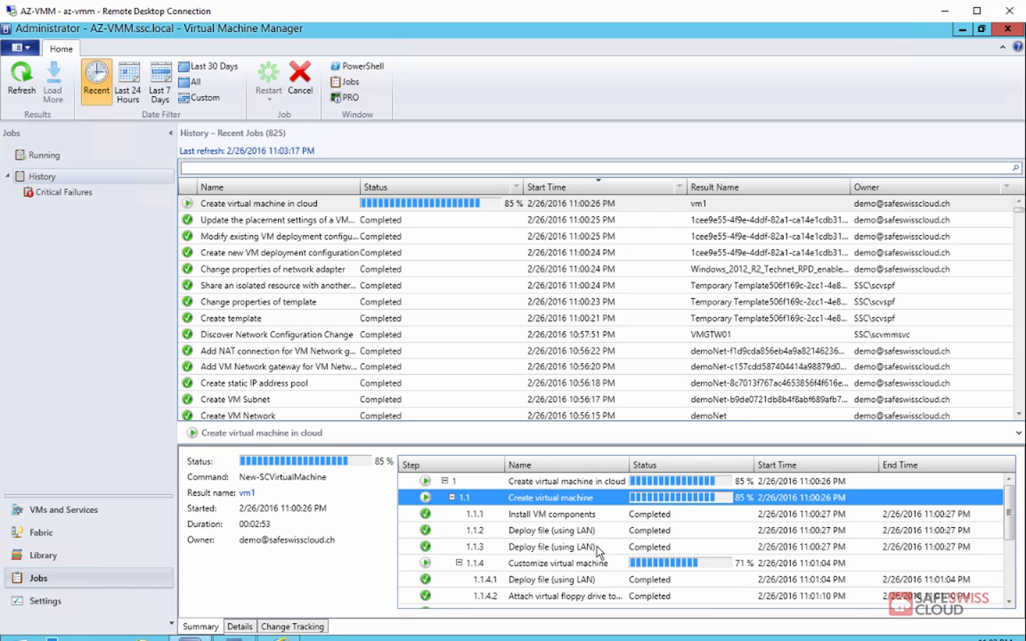
click(587, 579)
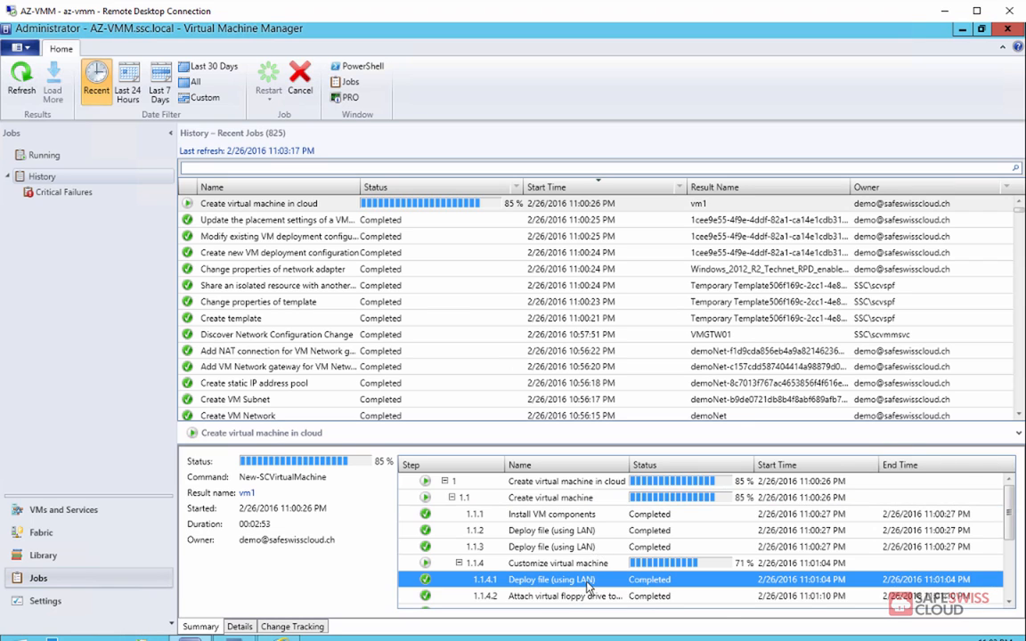
scroll(588, 583, down, 3)
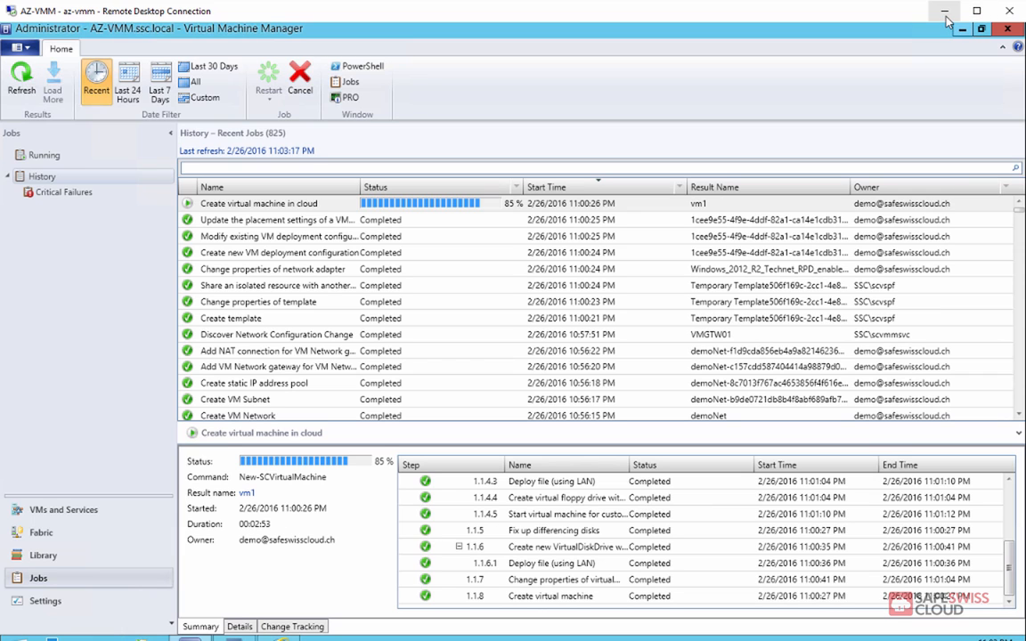
click(94, 509)
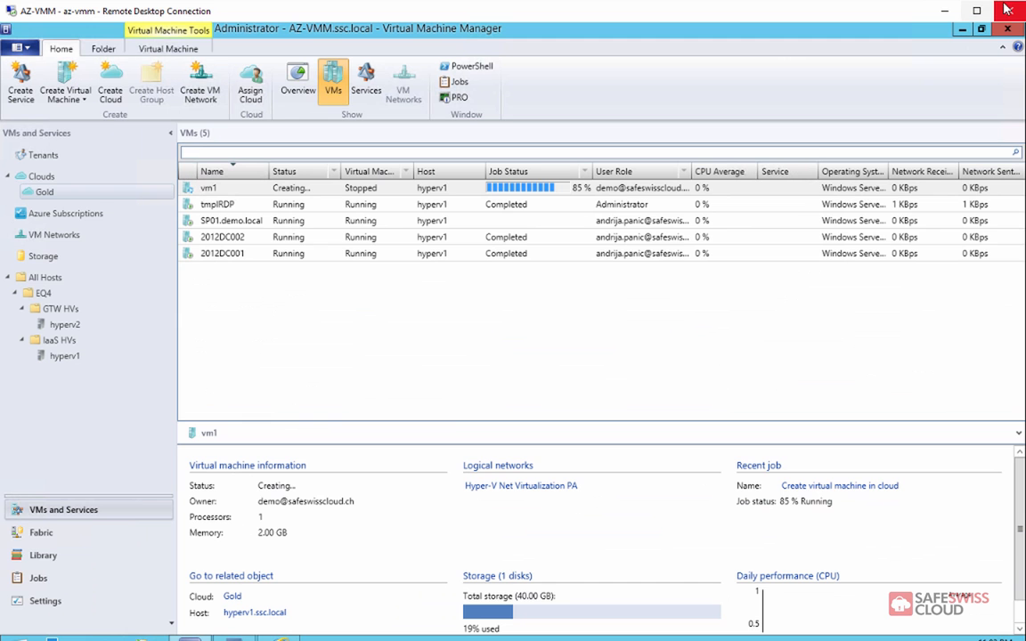
click(942, 13)
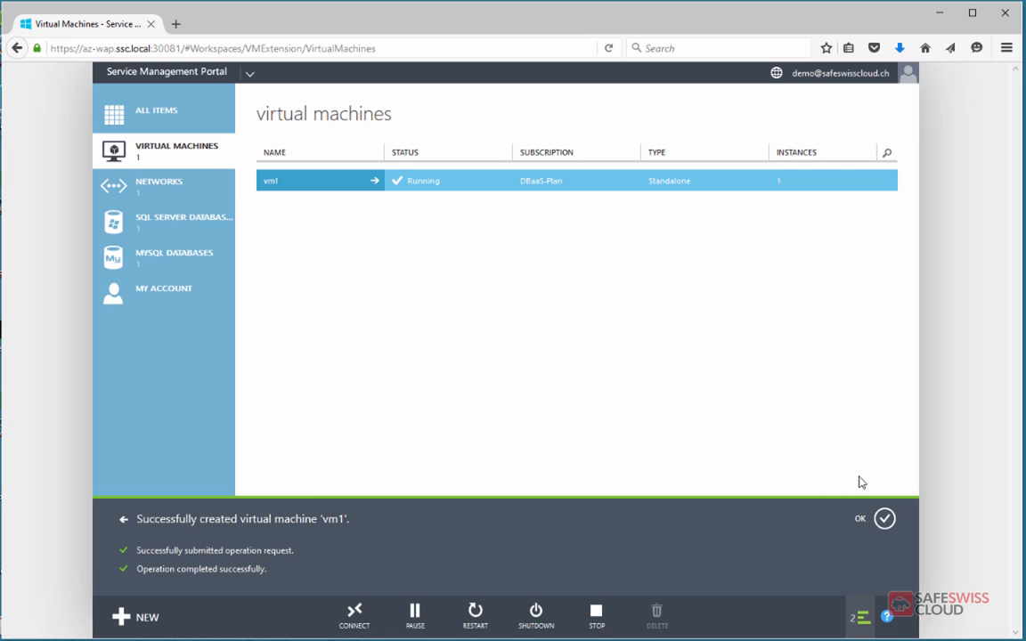
Step: Dismiss the creation notifications, open the vm1 dashboard, and review its usage overview, attached devices and quick glance details
click(884, 519)
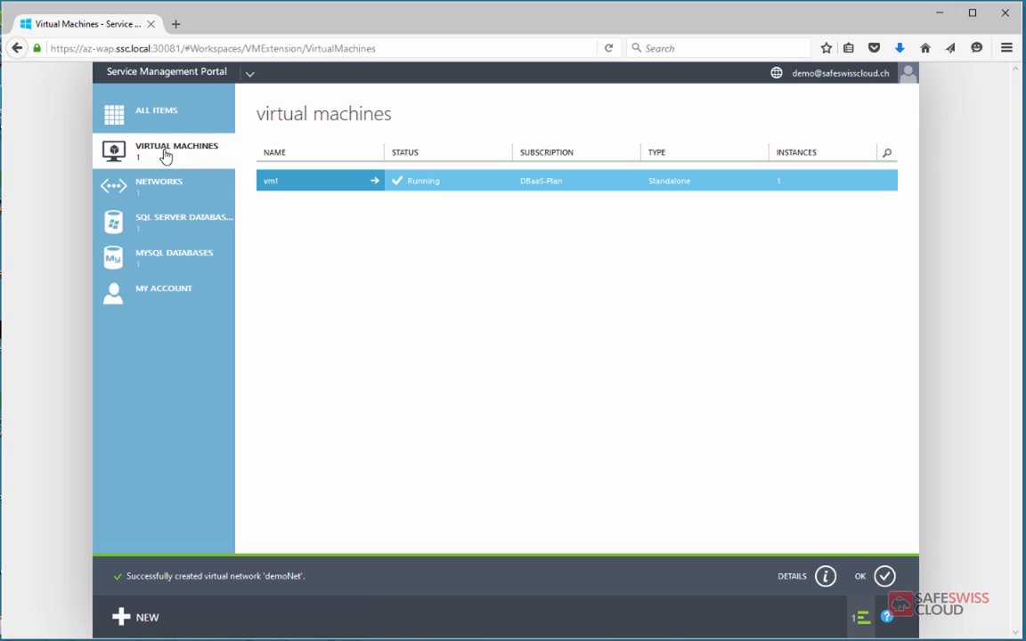
click(266, 187)
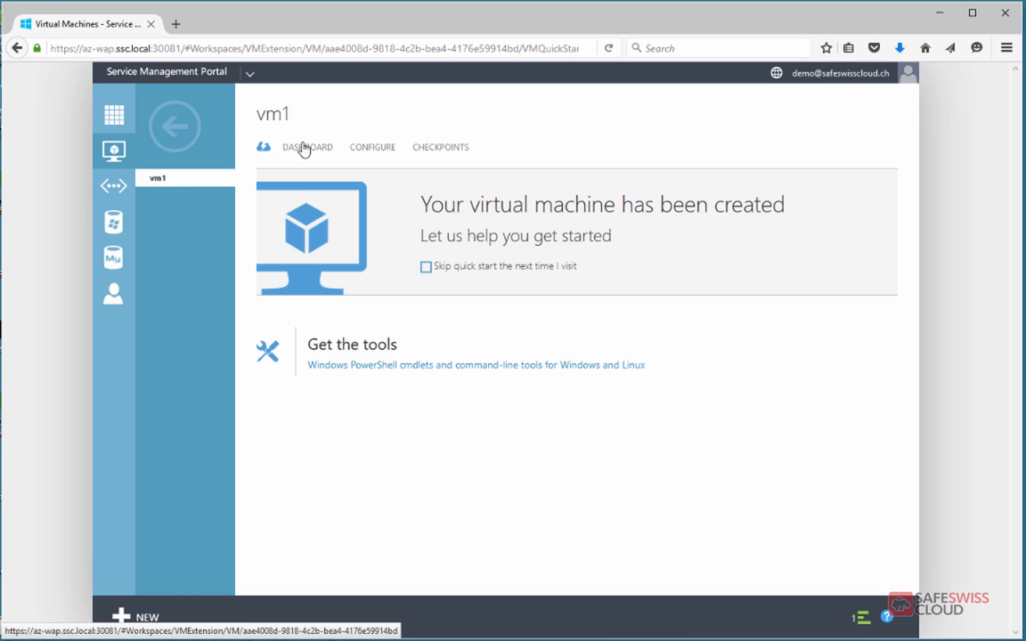
click(303, 149)
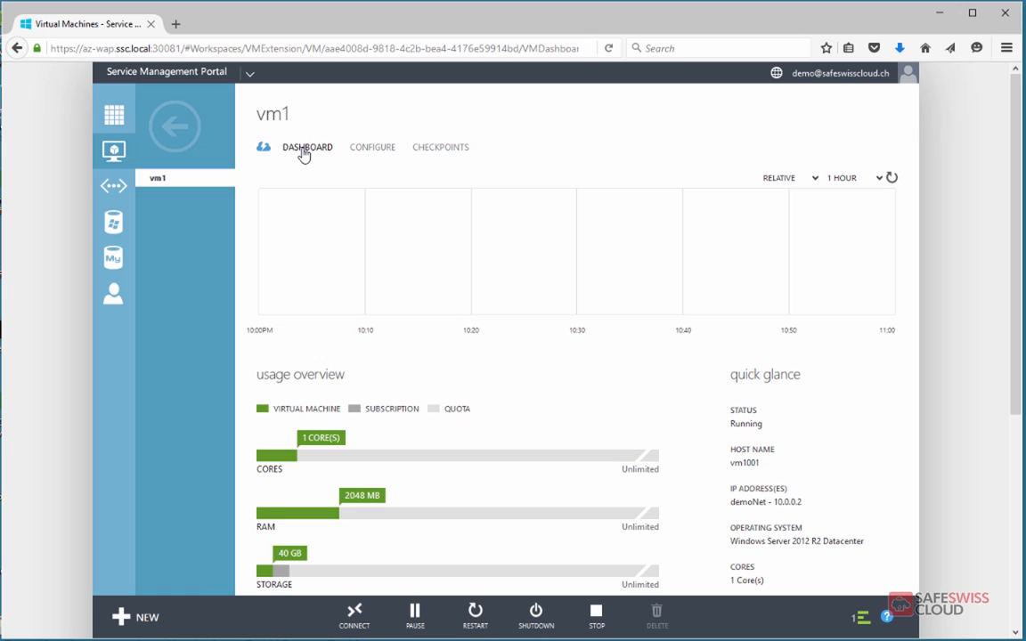
scroll(738, 358, down, 3)
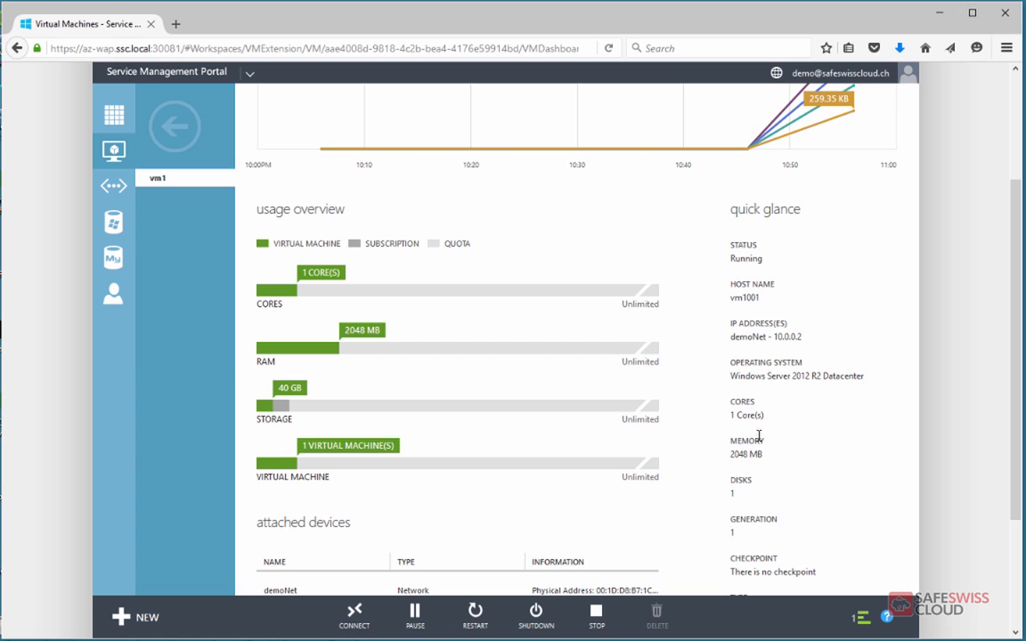
scroll(818, 477, down, 3)
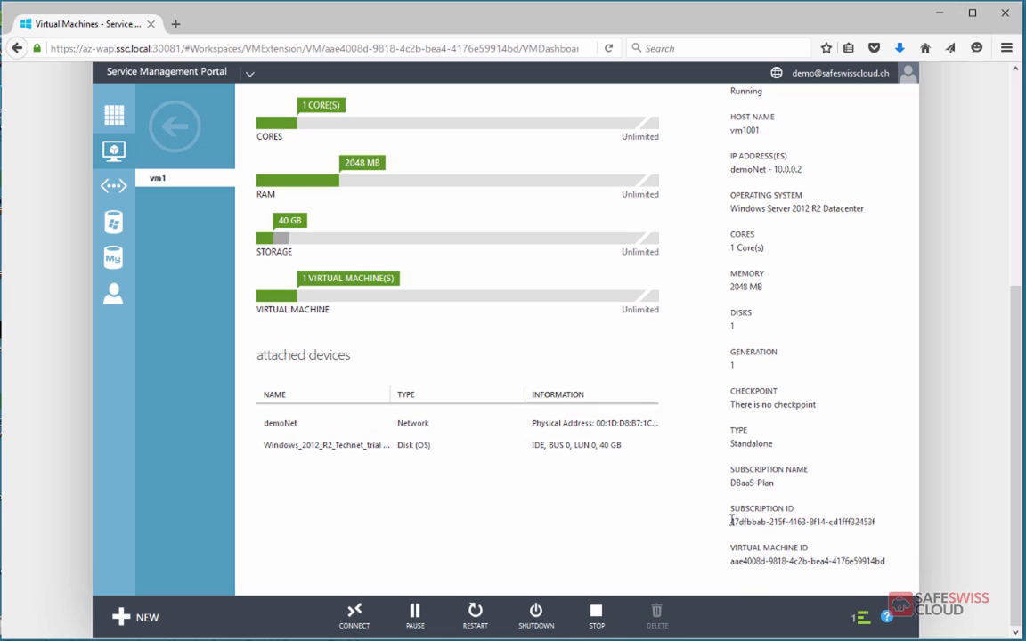
scroll(795, 561, up, 2)
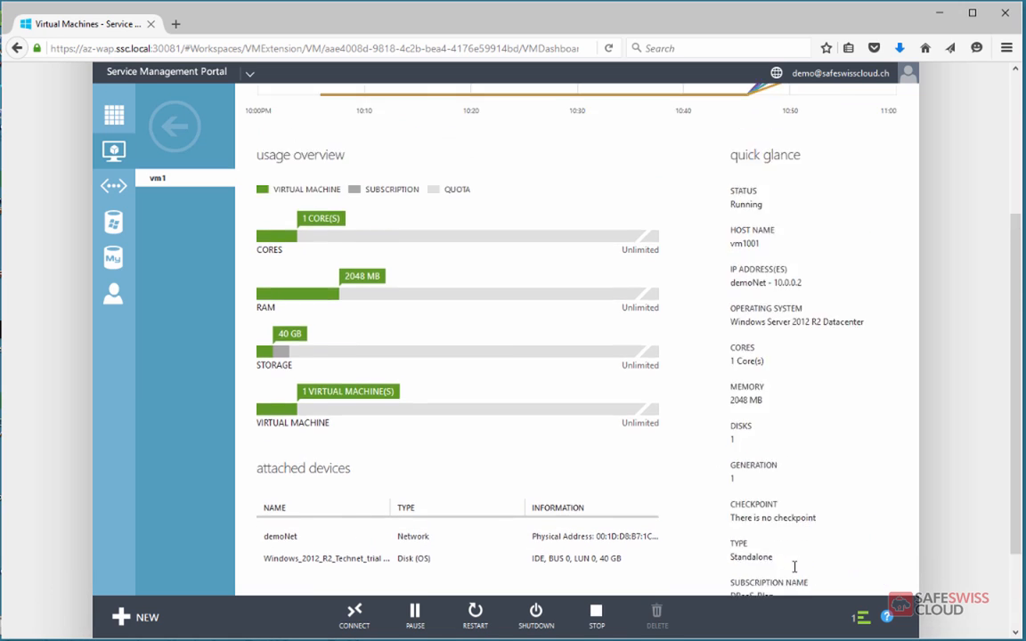
scroll(795, 567, up, 2)
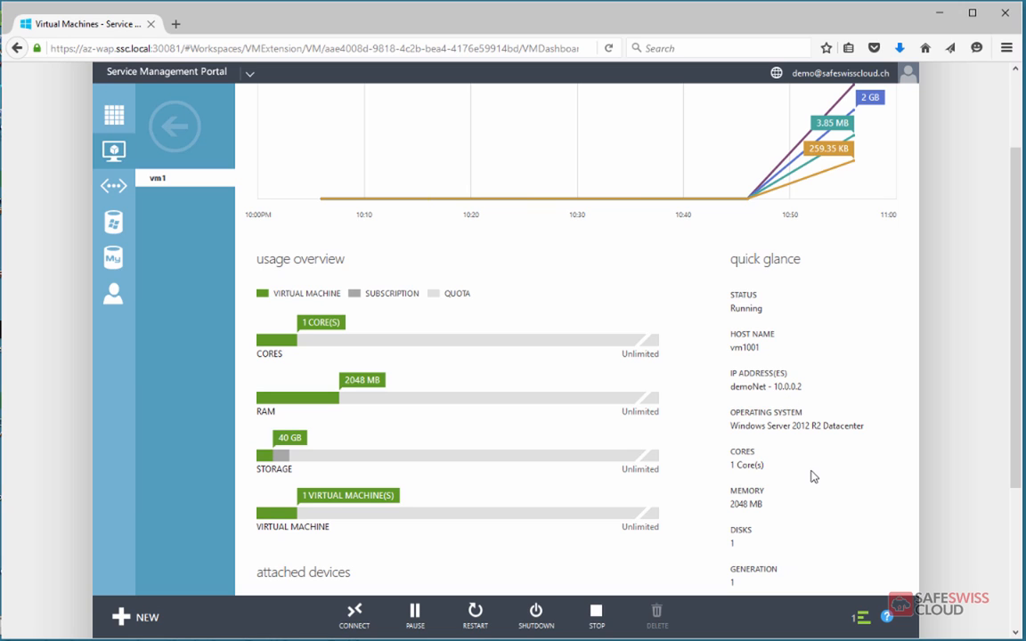
scroll(811, 476, up, 2)
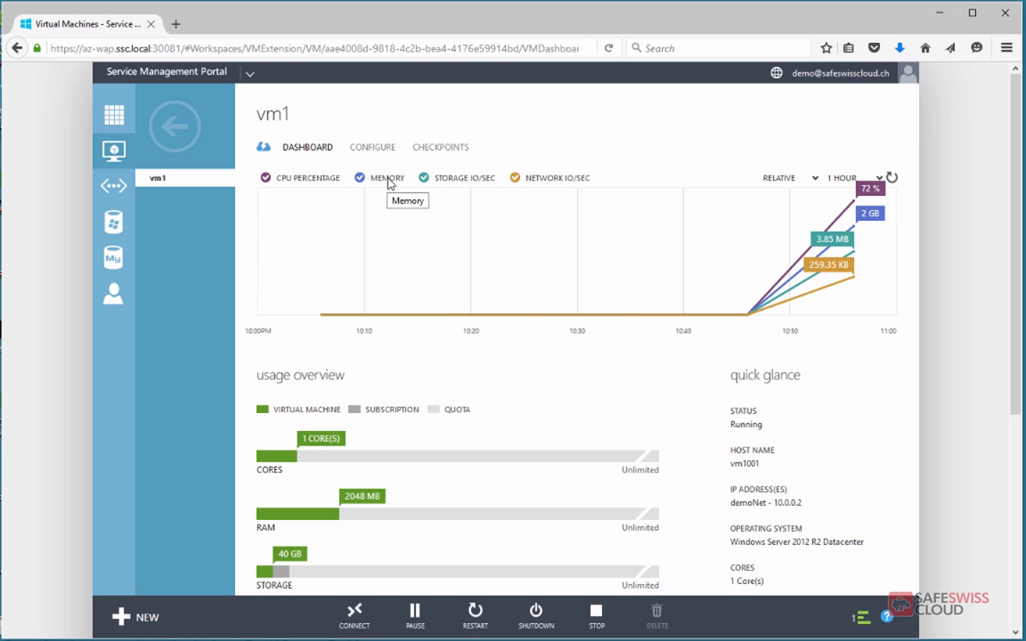
Step: Refresh the vm1 performance chart and switch its CPU, memory, network and storage metrics off and back on to compare them
click(891, 179)
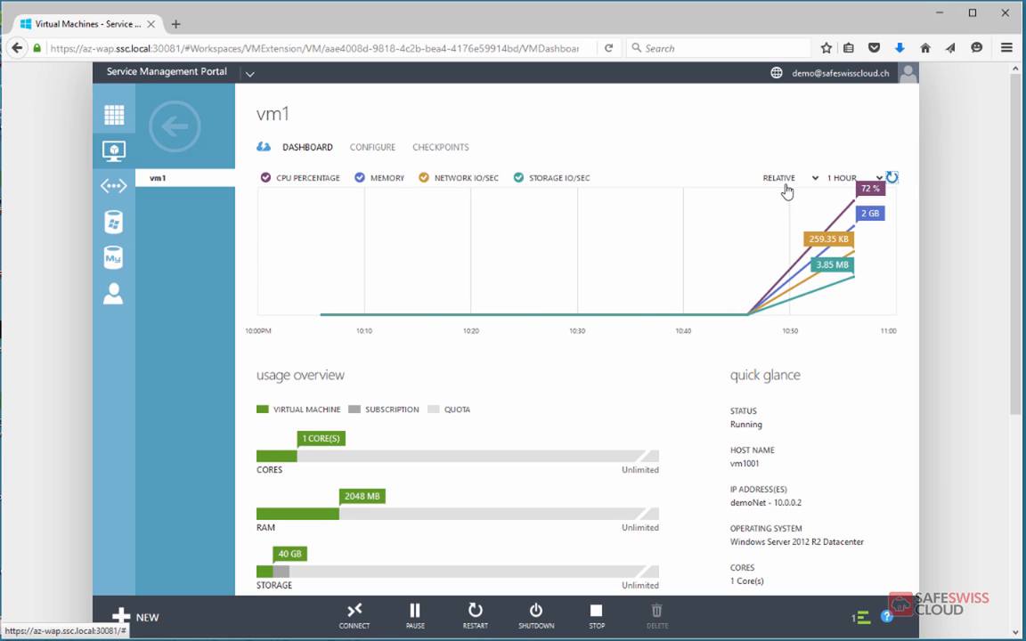
click(395, 181)
click(460, 179)
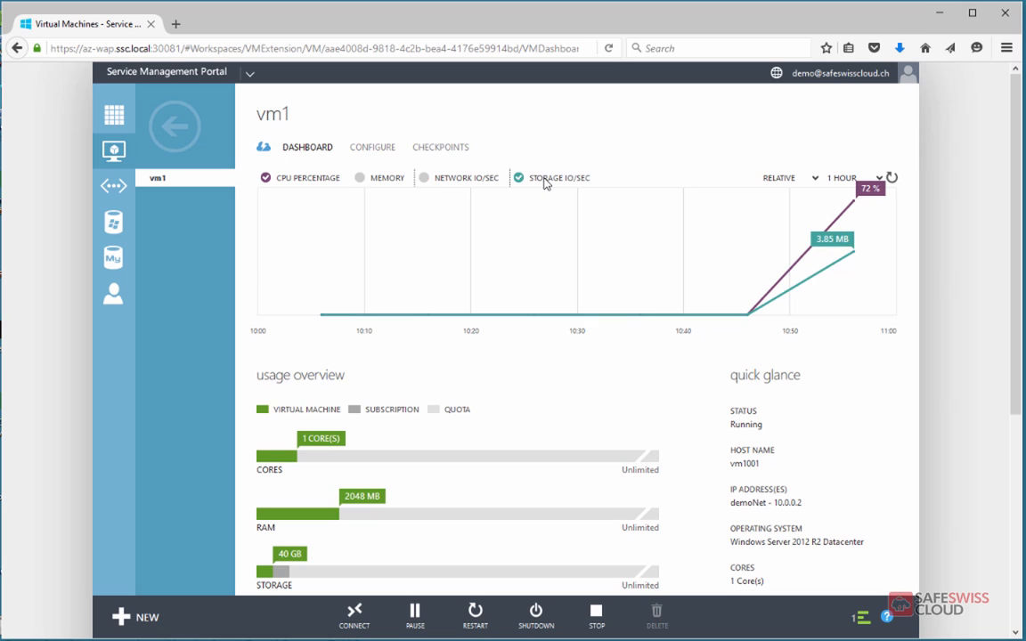
click(545, 180)
click(545, 181)
click(331, 181)
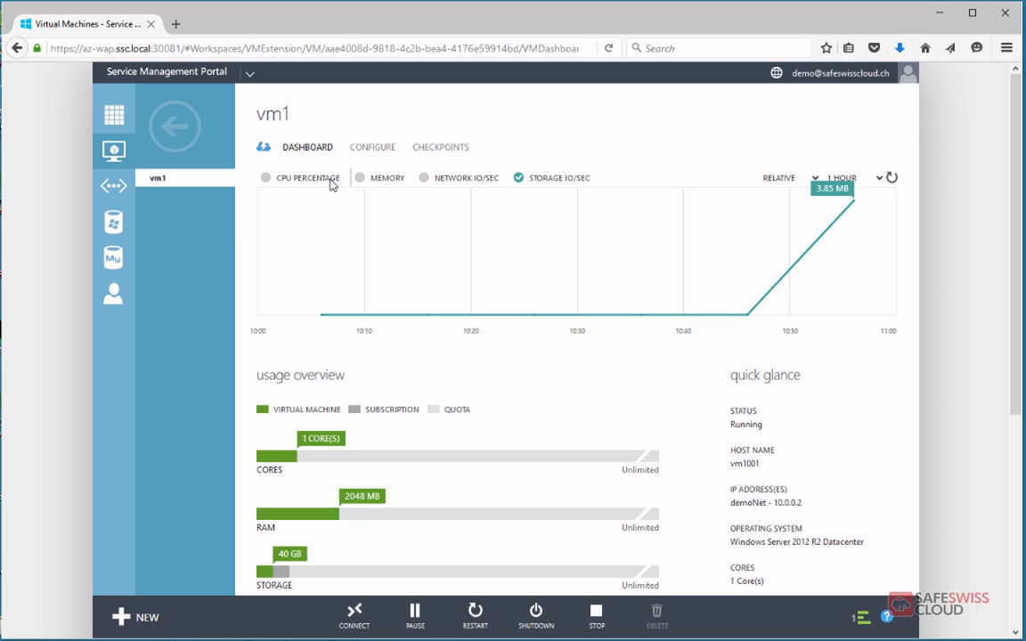
click(420, 177)
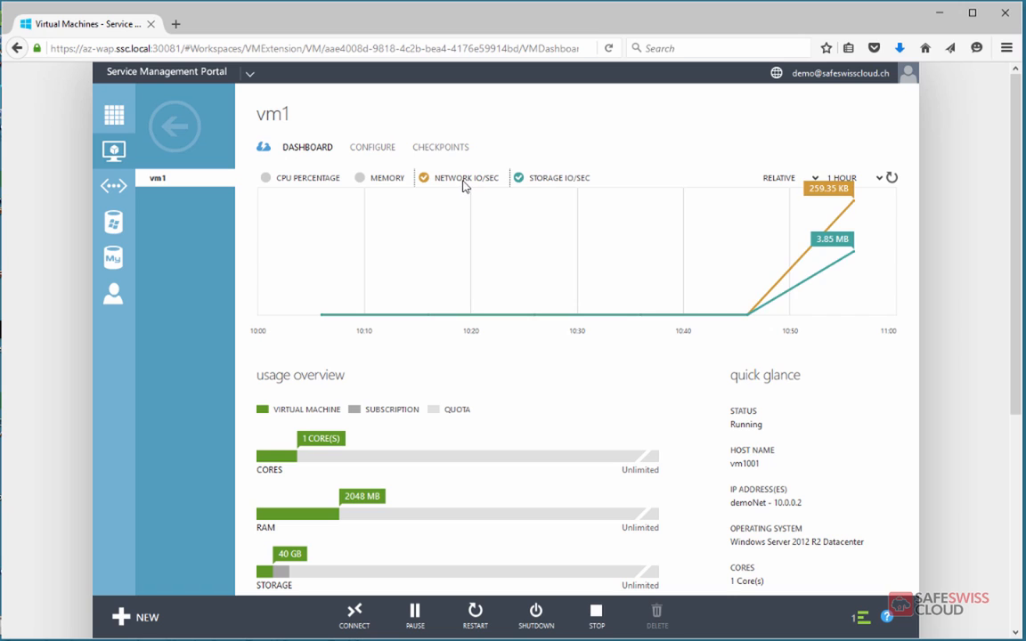
click(363, 179)
click(270, 177)
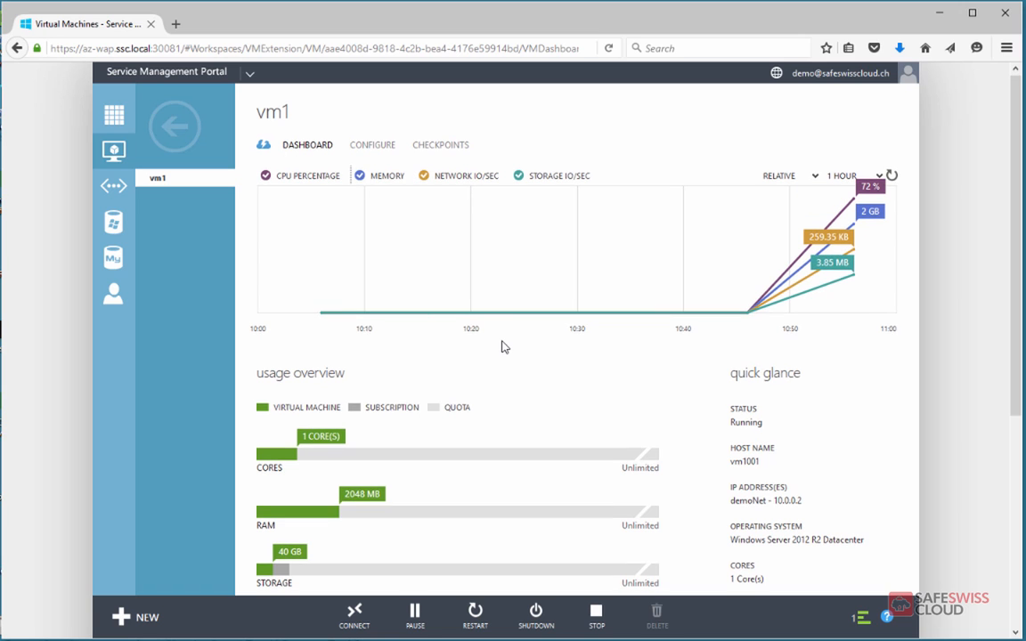
Step: Check the devices attached to vm1 and view its configuration settings for machine size and devices
scroll(502, 347, down, 3)
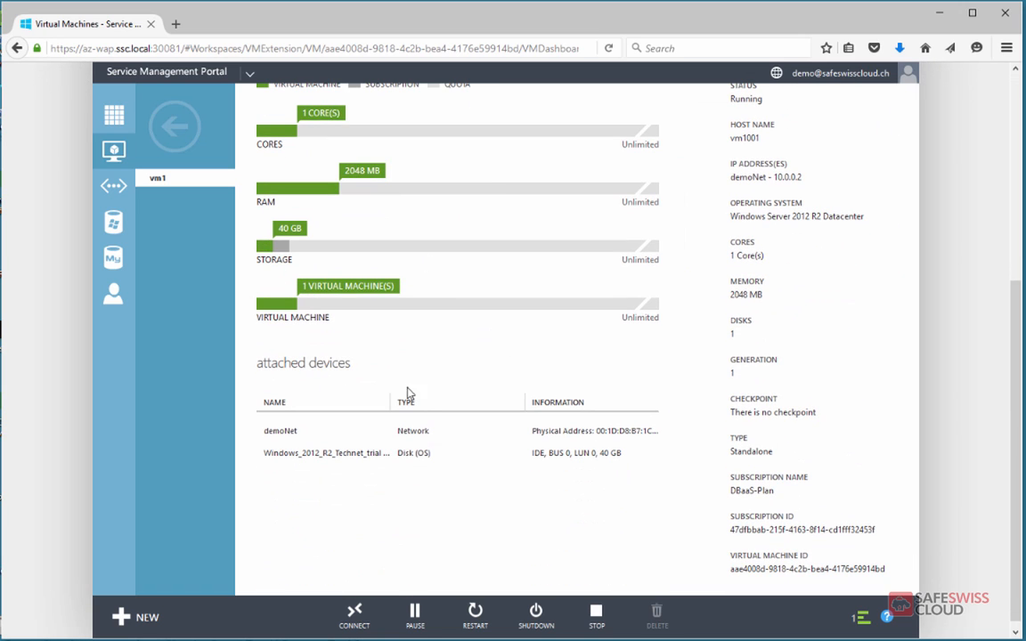
click(440, 430)
scroll(380, 218, up, 4)
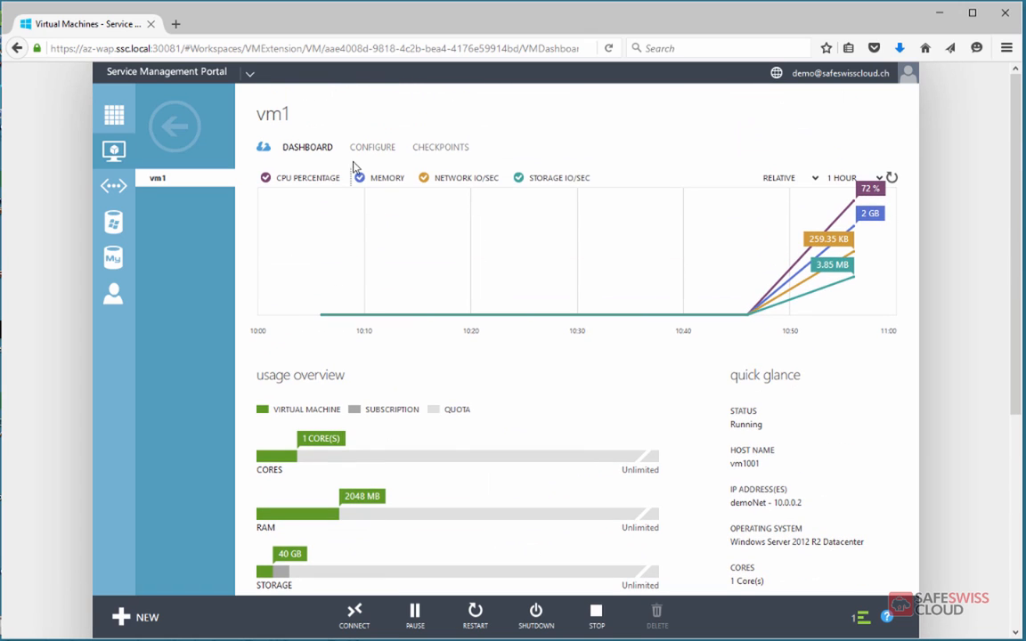
click(390, 152)
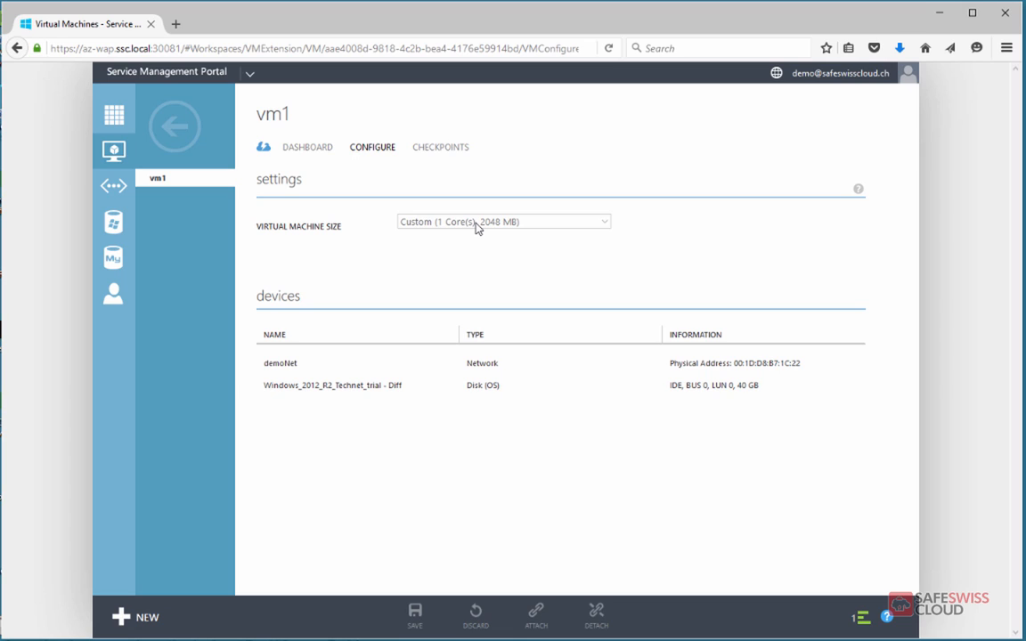
Step: View the vm1 checkpoints page and its checkpoint creation form, and close the form without creating a checkpoint
click(436, 149)
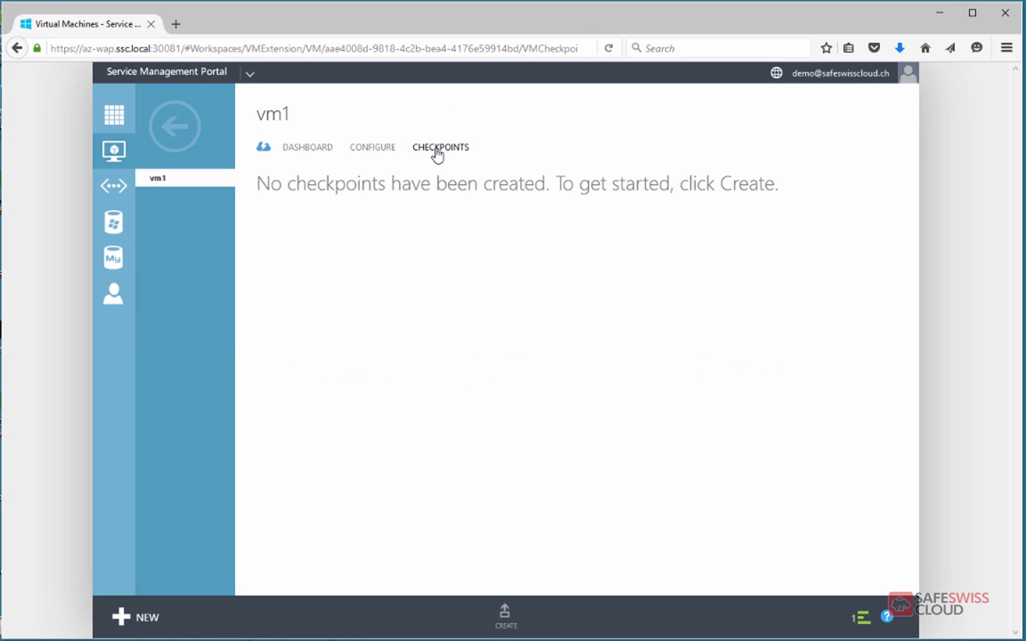
click(505, 615)
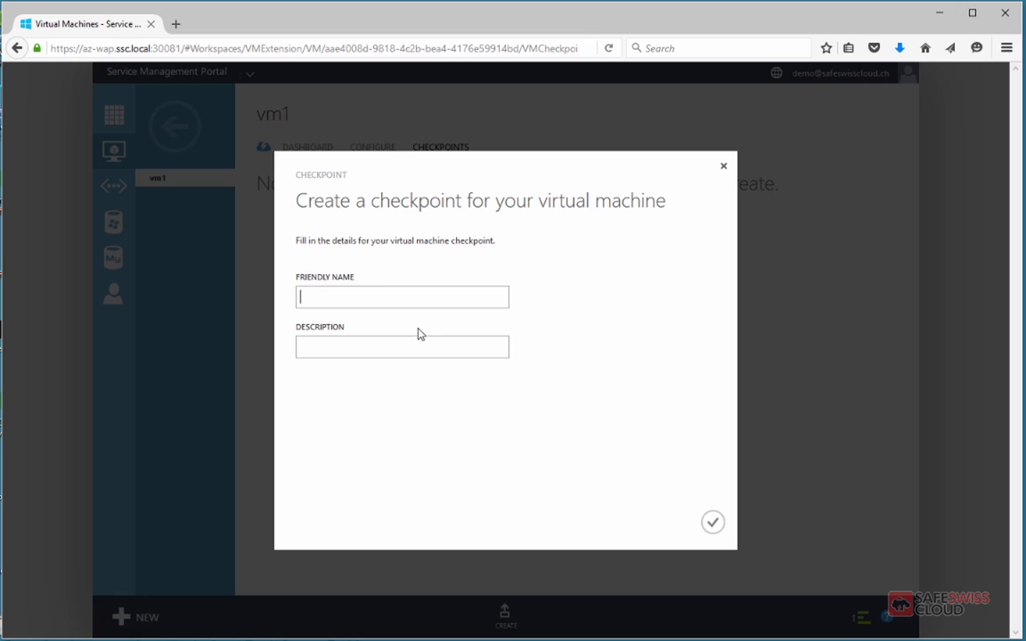
click(724, 169)
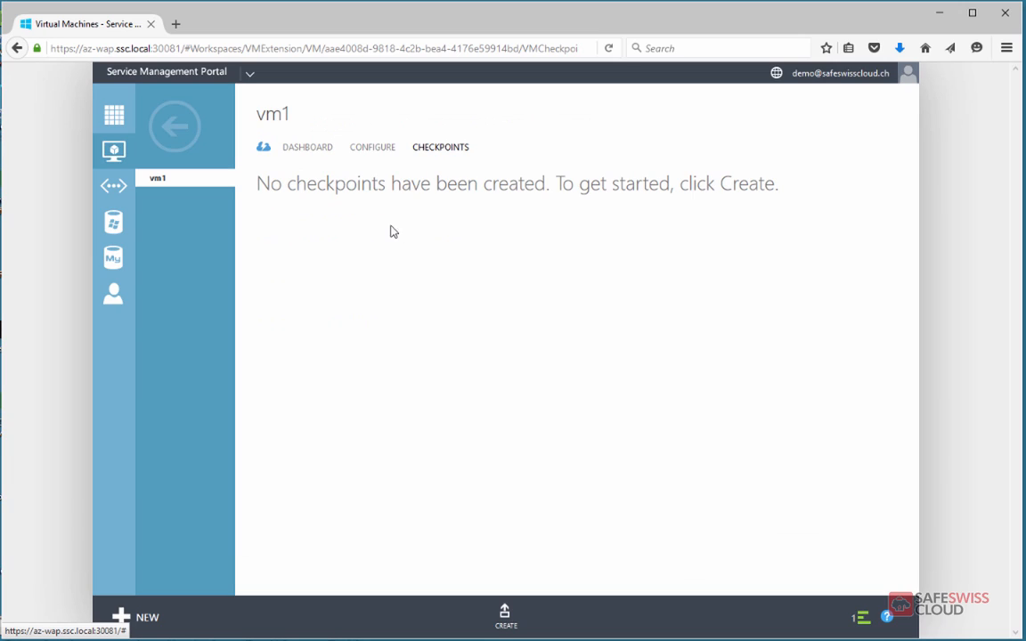
Step: Return to the vm1 dashboard and review the usage overview and the available machine power operations
click(370, 151)
click(312, 149)
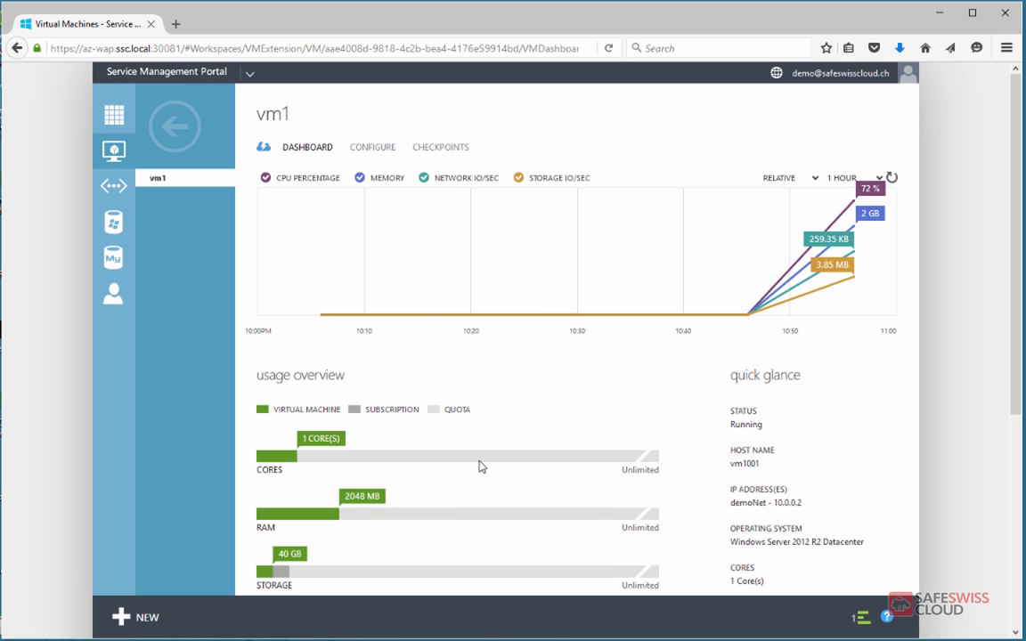
scroll(481, 468, down, 3)
scroll(481, 468, up, 3)
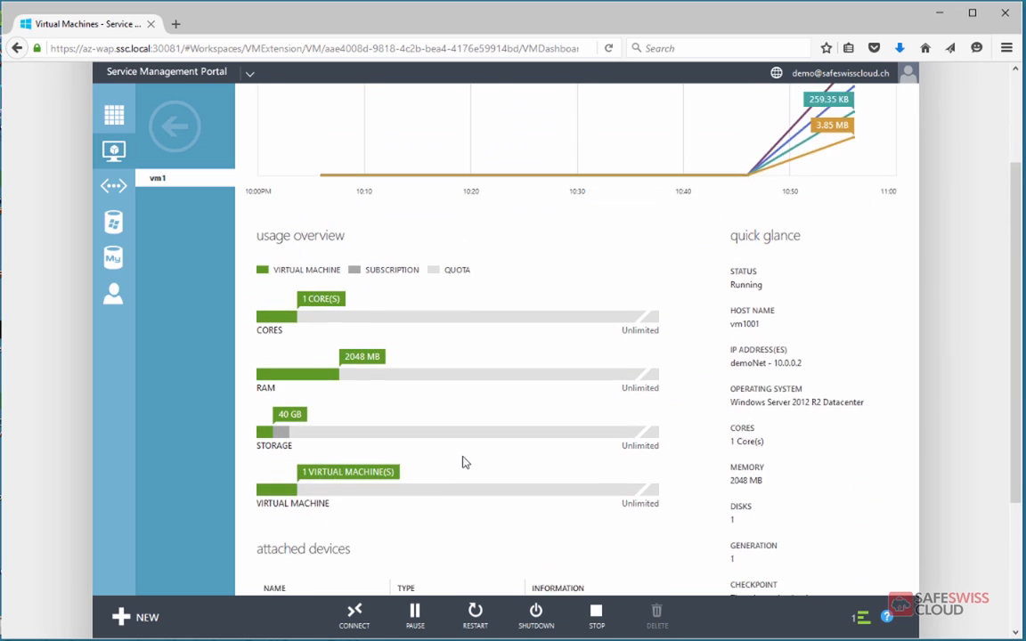
scroll(330, 207, up, 1)
scroll(329, 208, up, 1)
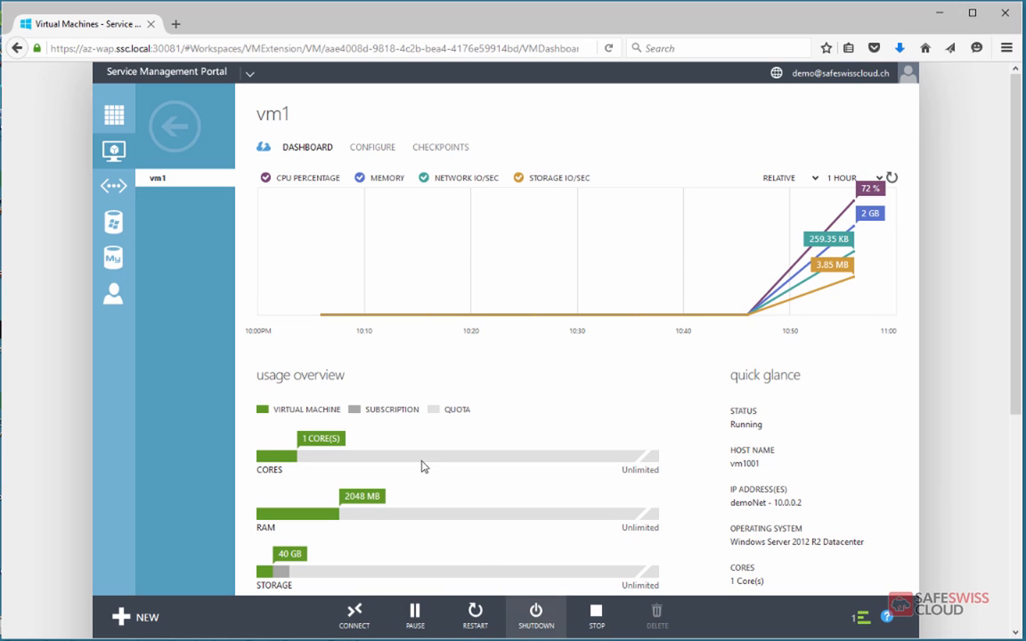
Step: Recheck the demoNet device and the attach option in the vm1 configuration, and go back over the dashboard
click(374, 147)
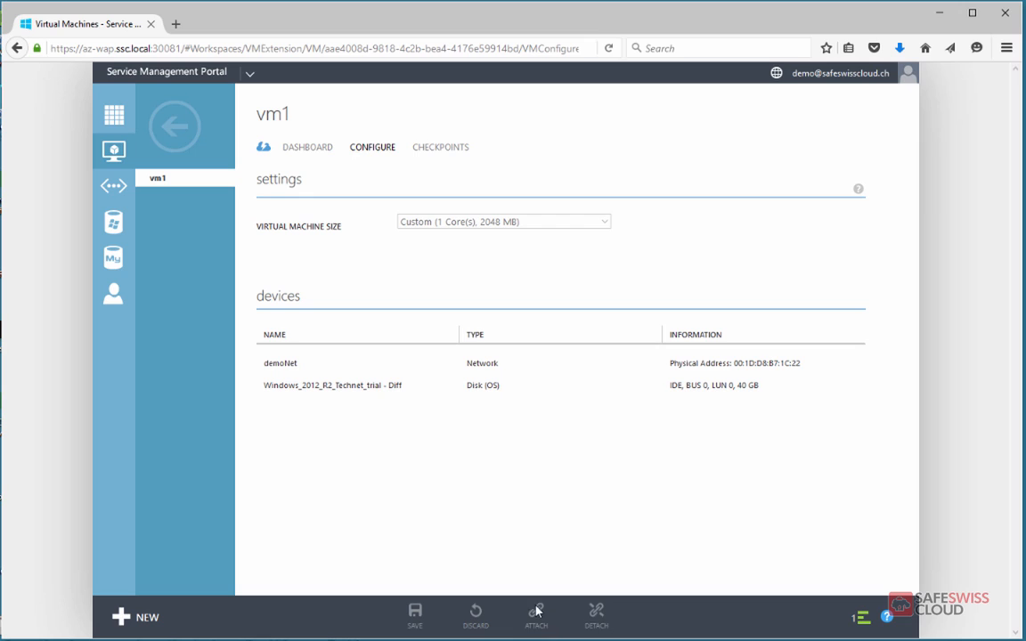
click(361, 363)
click(315, 150)
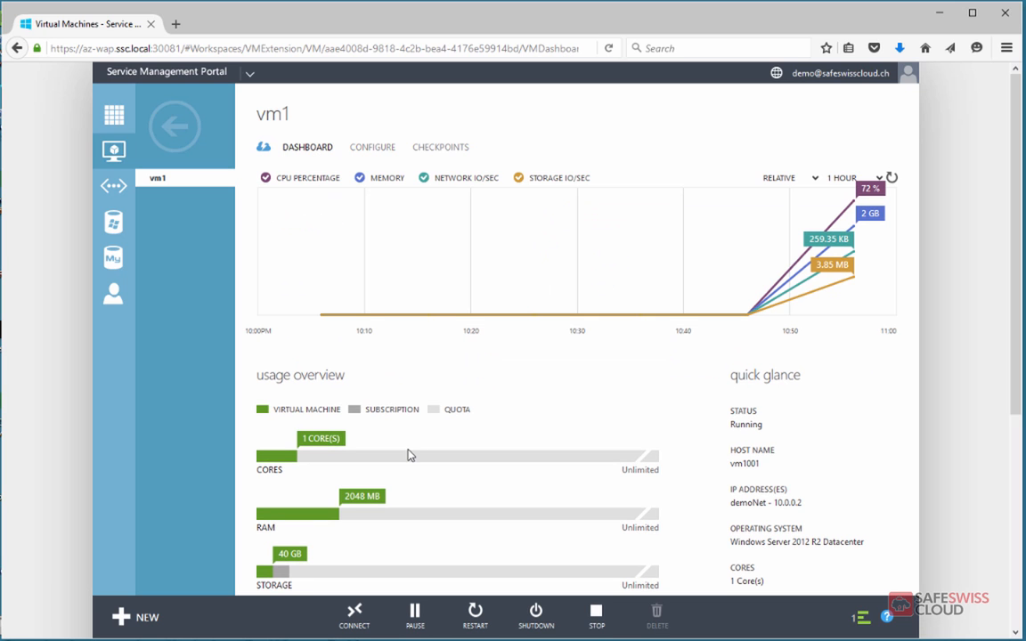
scroll(389, 364, down, 3)
scroll(389, 365, up, 3)
Step: Open demoNet from the networks list and examine its dashboard for connected virtual machines and the external IP address
click(175, 130)
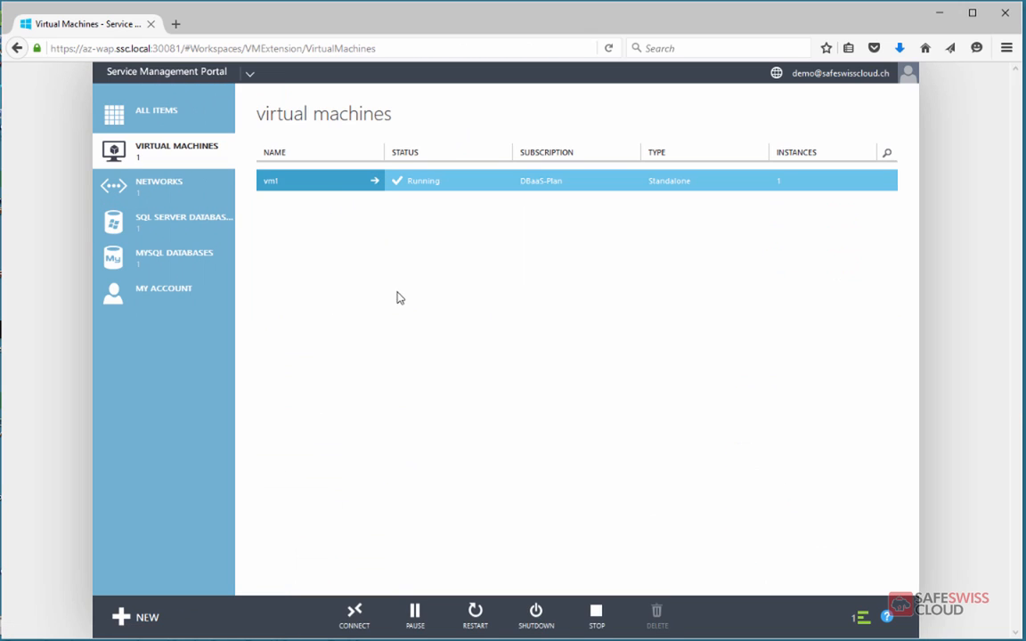
click(163, 189)
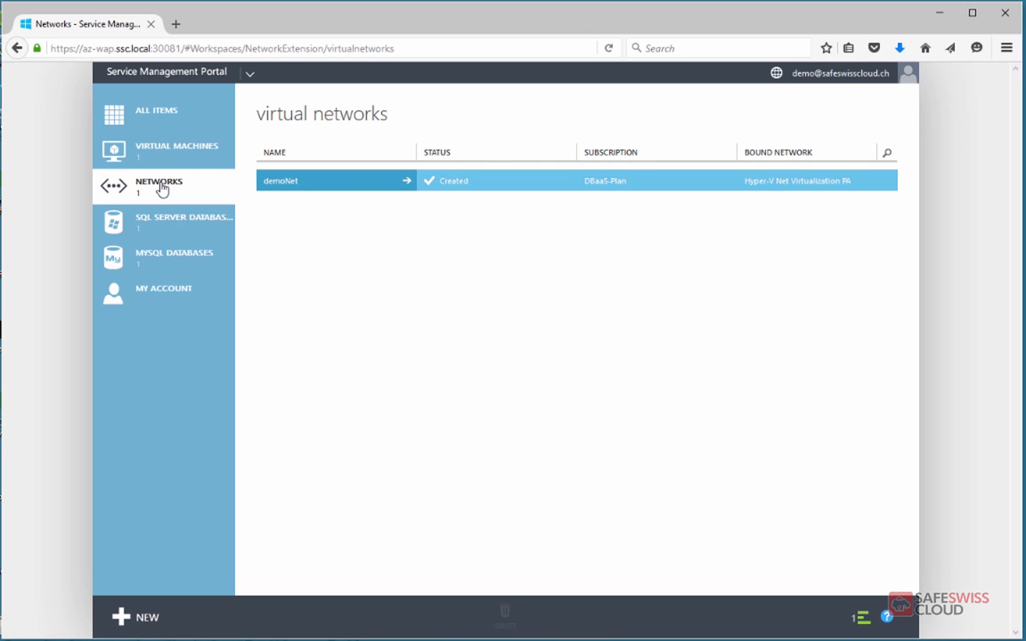
click(285, 184)
click(279, 182)
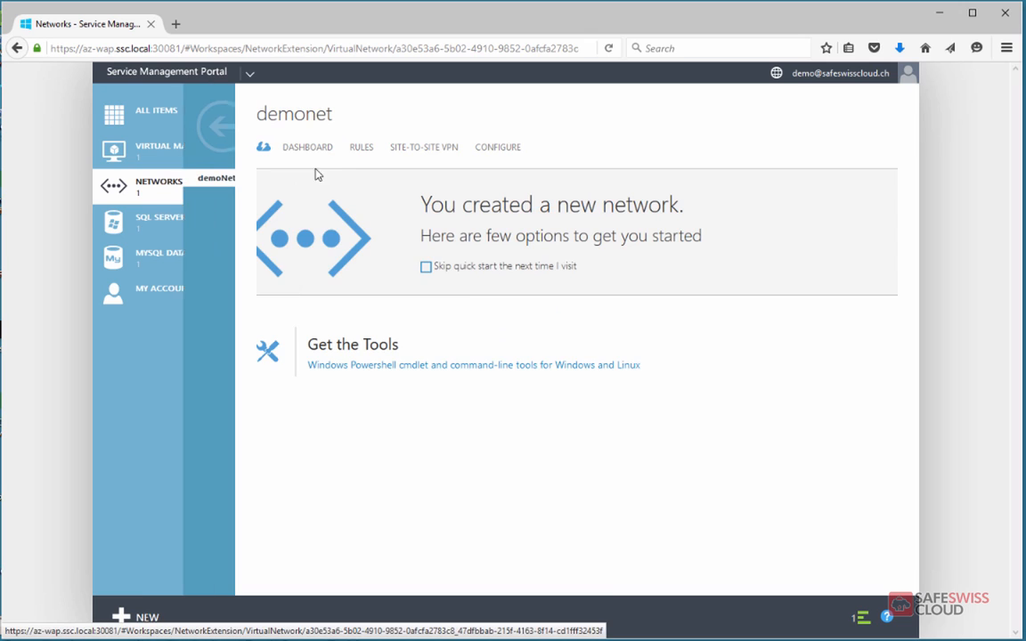
click(317, 156)
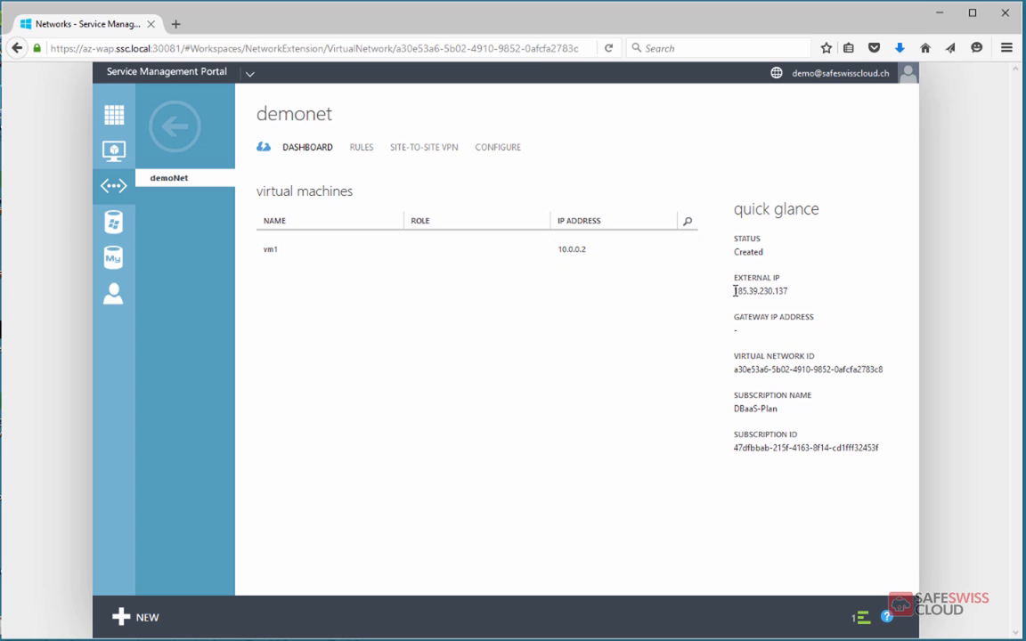
drag(734, 292, 787, 291)
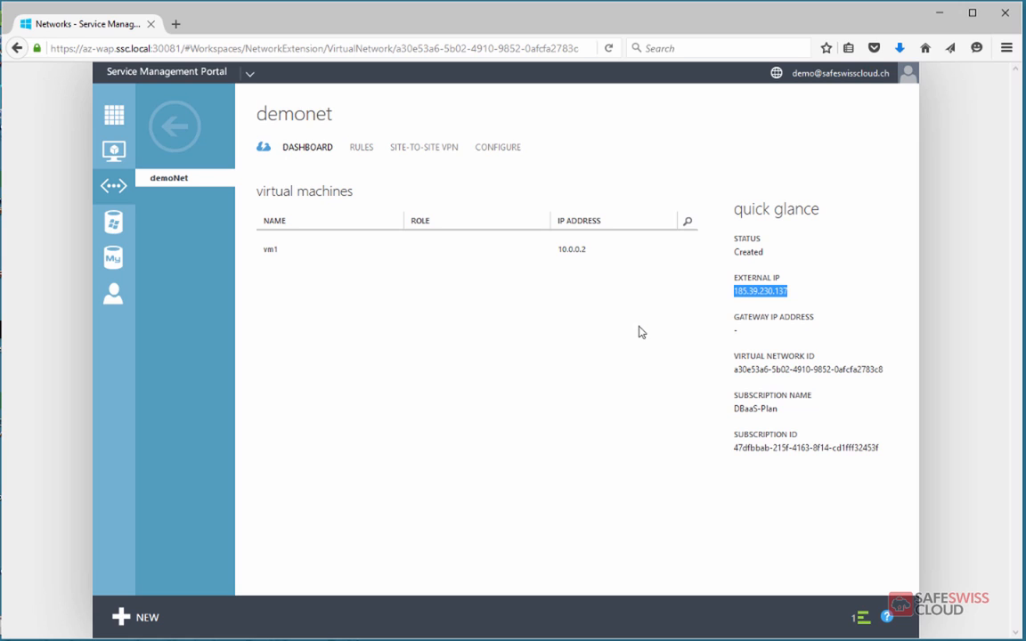
Step: Start a new network rule for demoNet named RDP-PF that uses the existing external IP address 185.39.230.137
click(368, 153)
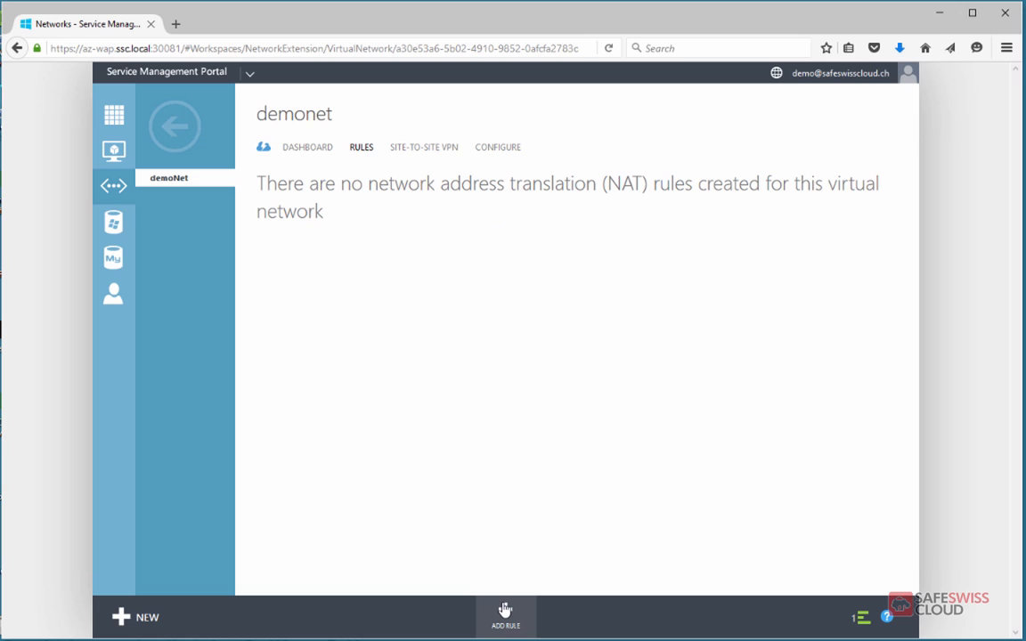
click(505, 611)
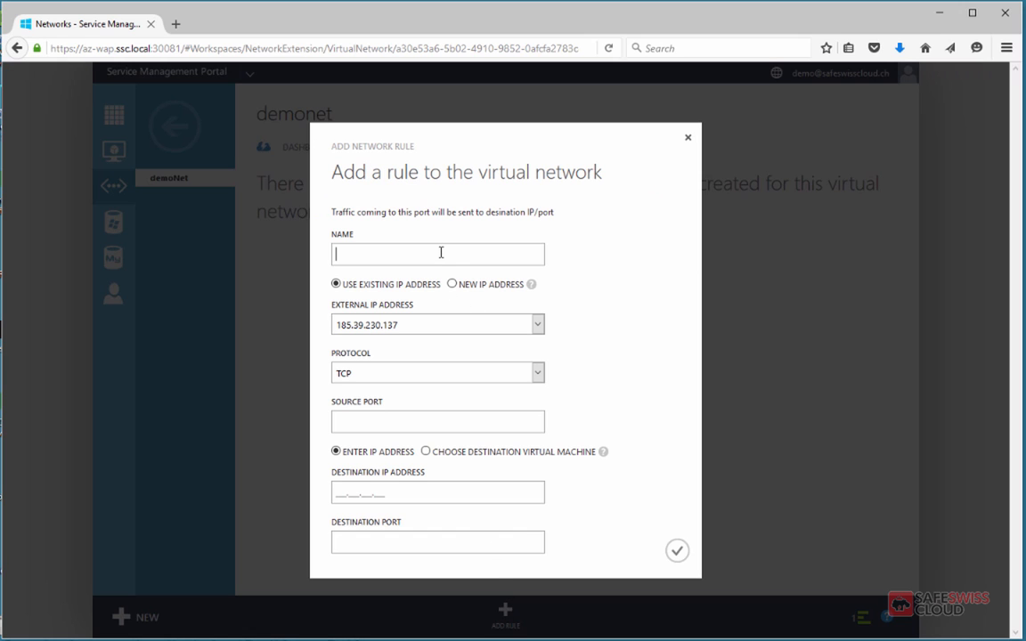
text(RDO)
click(428, 332)
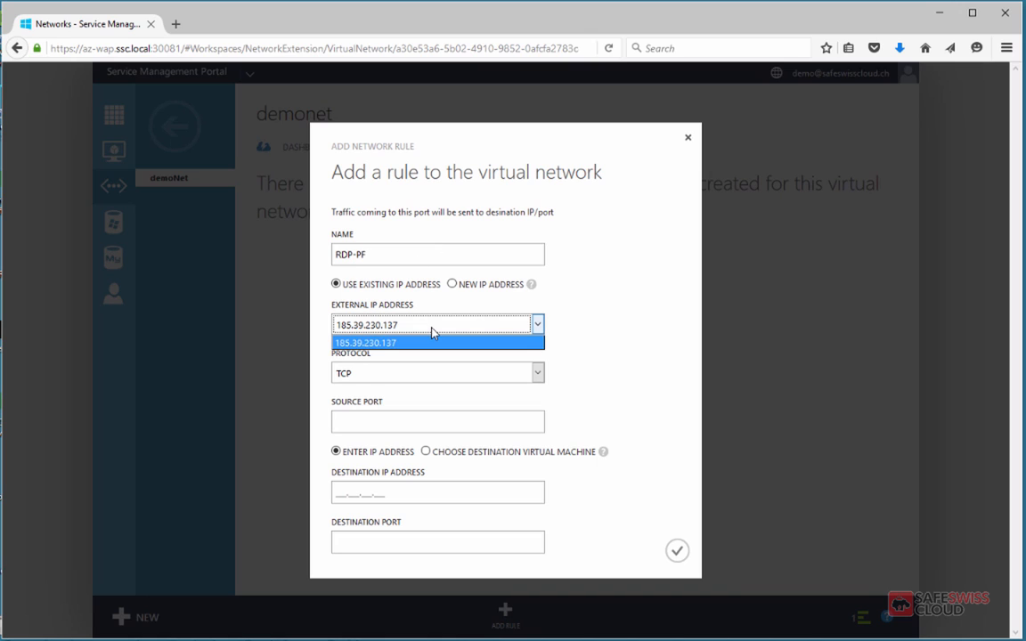
click(433, 332)
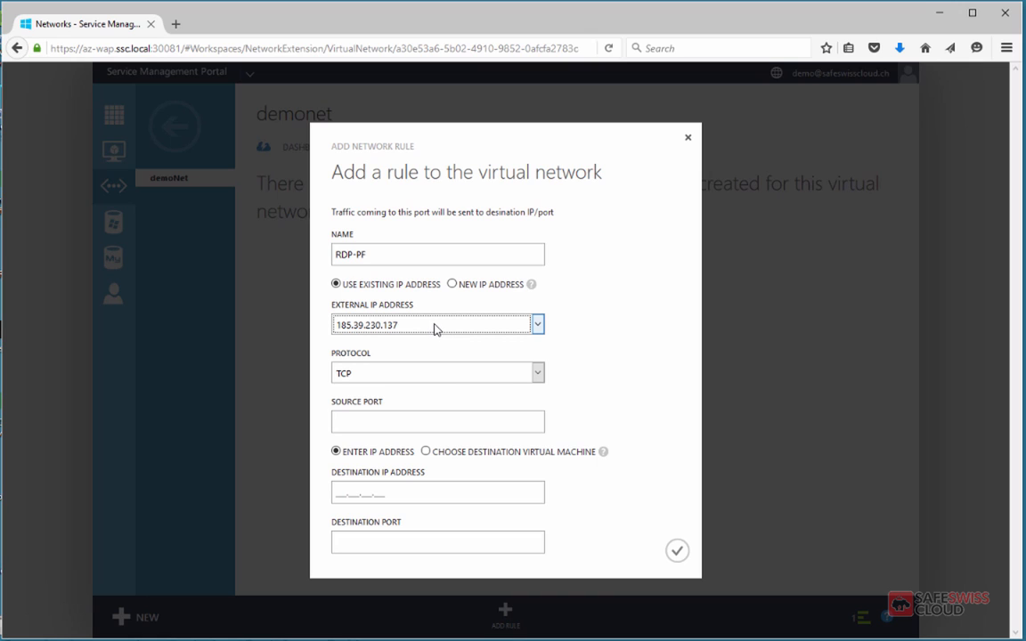
click(452, 284)
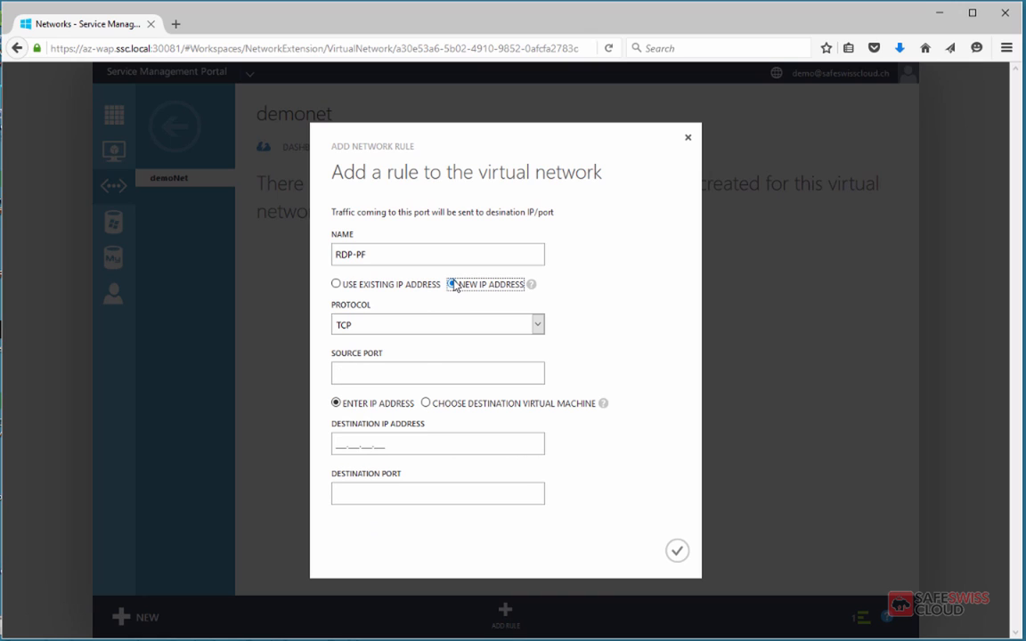
click(337, 285)
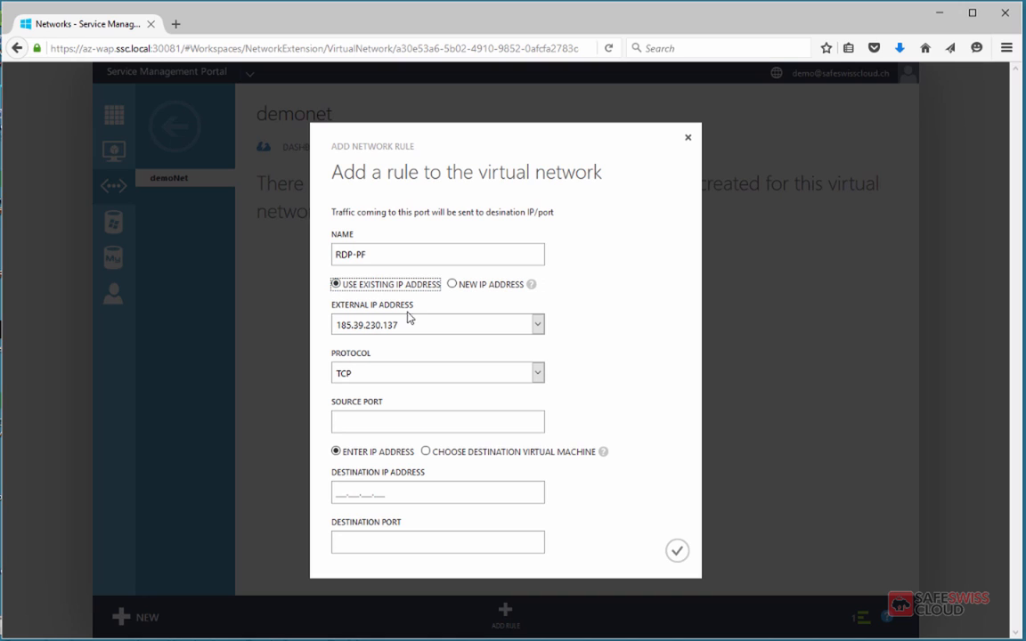
Step: Set the rule to TCP, source port 3389, destination virtual machine vm1 and destination port 3389, and create it
click(385, 372)
click(369, 386)
click(366, 424)
click(426, 452)
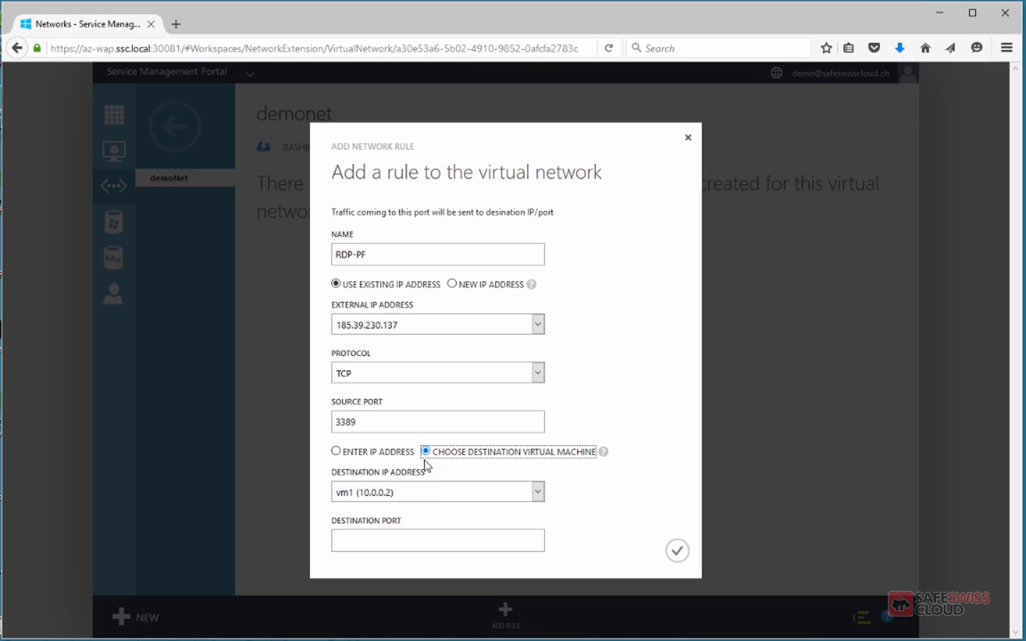
click(517, 493)
click(444, 494)
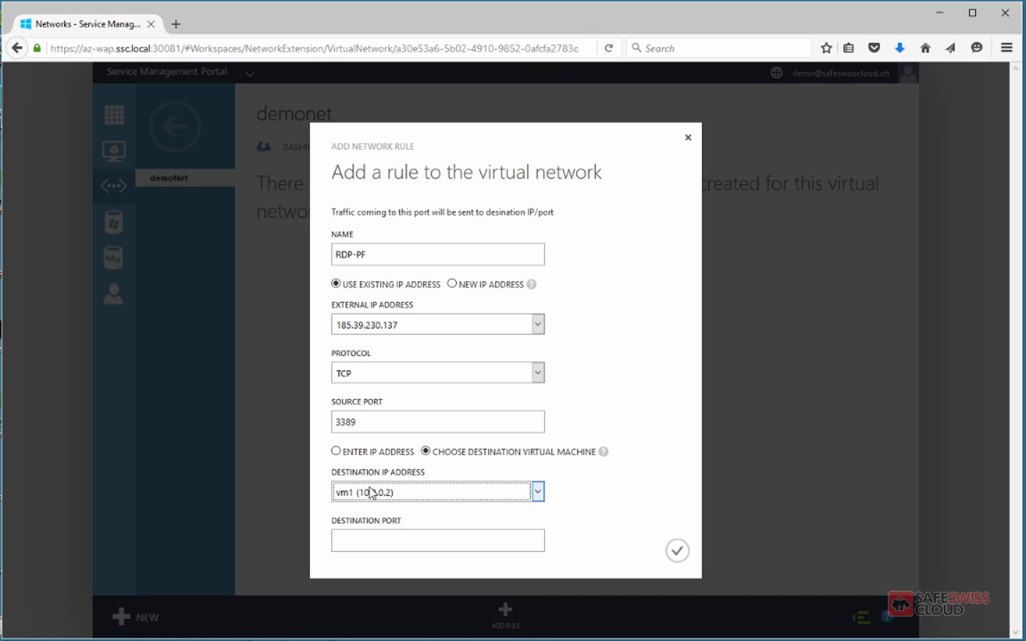
click(398, 542)
text(3389)
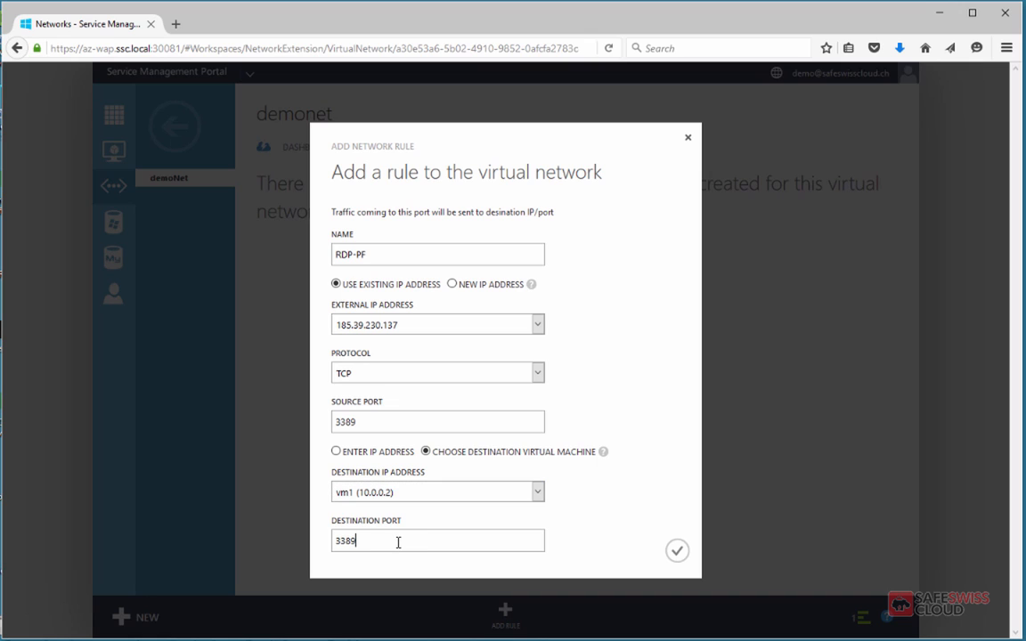
click(675, 554)
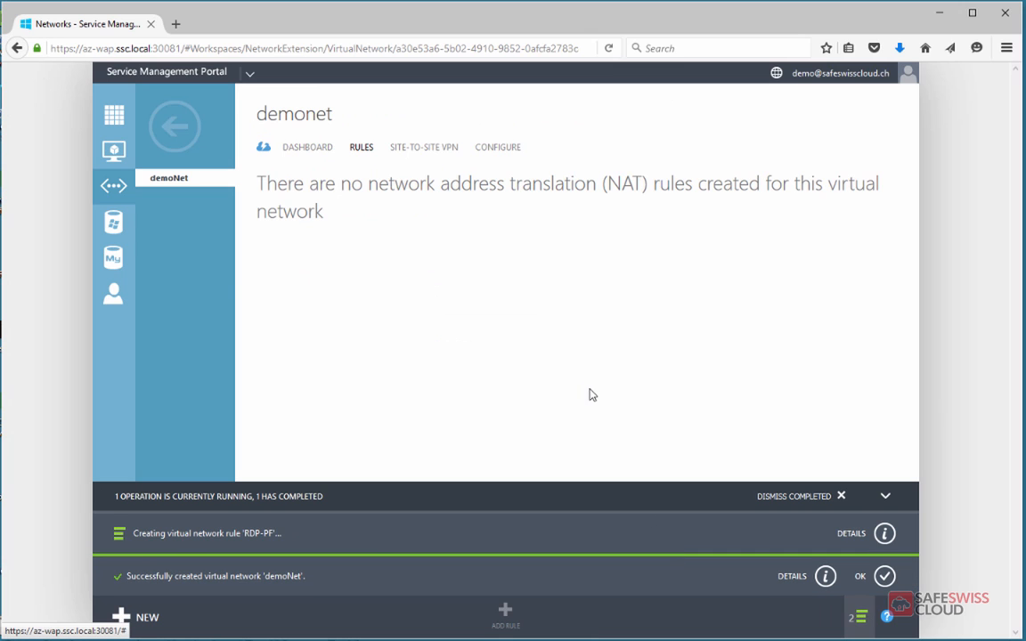
click(806, 495)
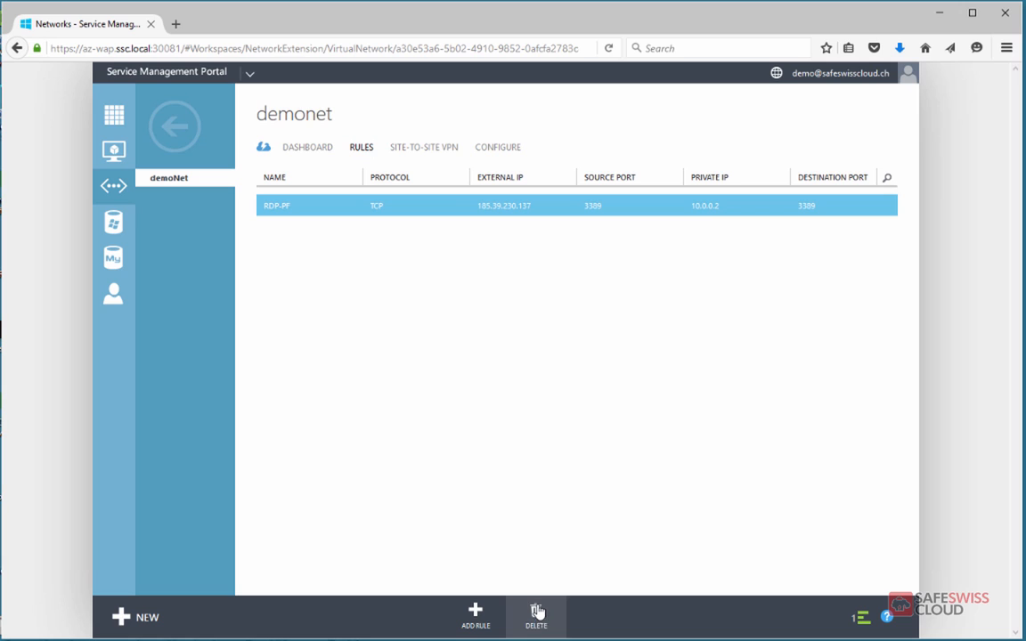
double_click(274, 207)
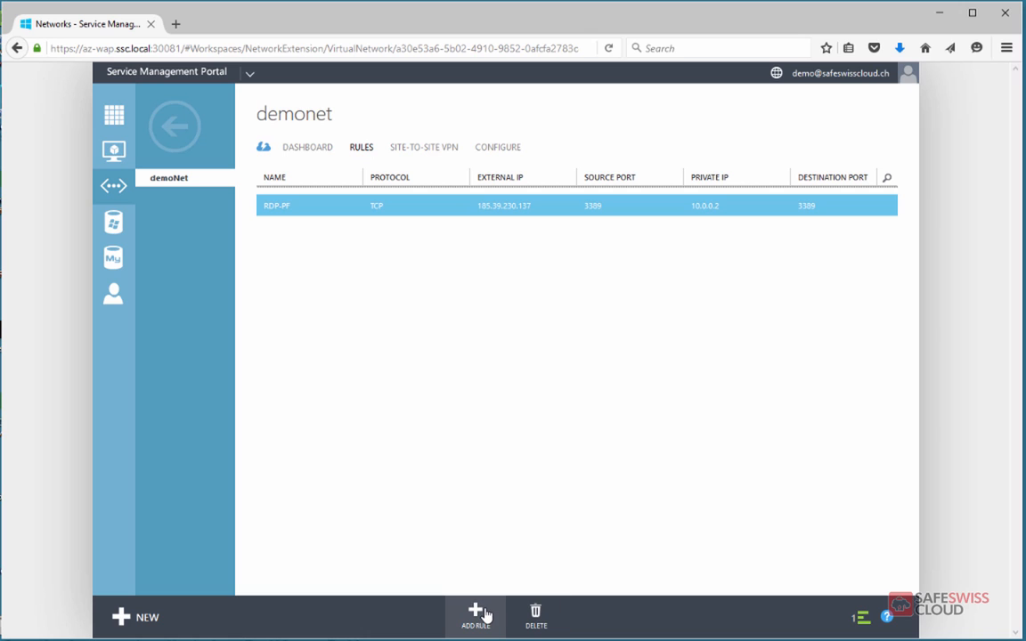
Step: View demoNet's site-to-site VPN page and its connection creation form, and close the form without creating a VPN
click(409, 151)
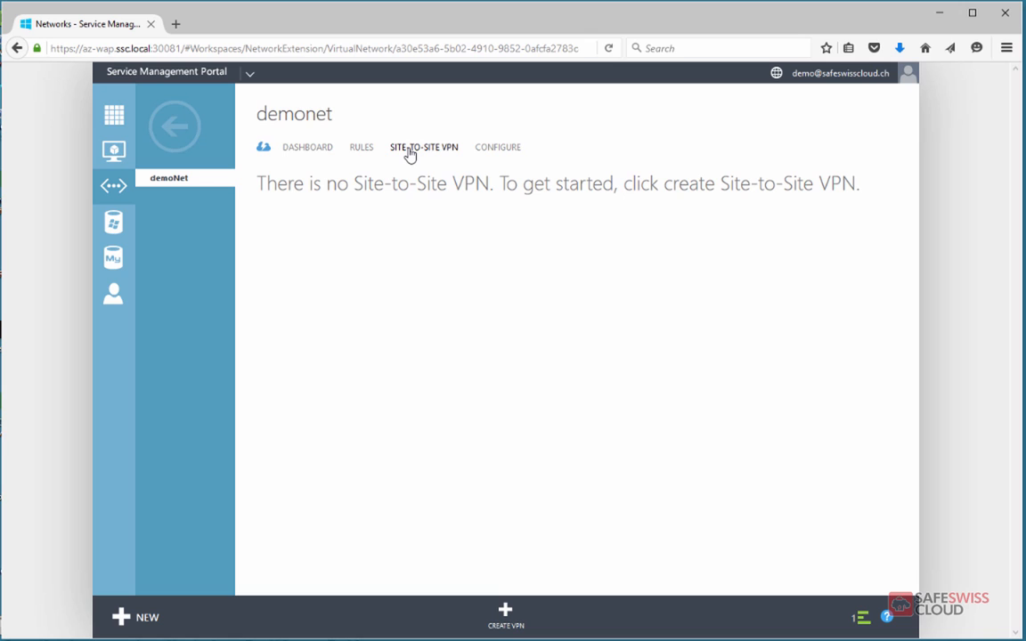
click(504, 611)
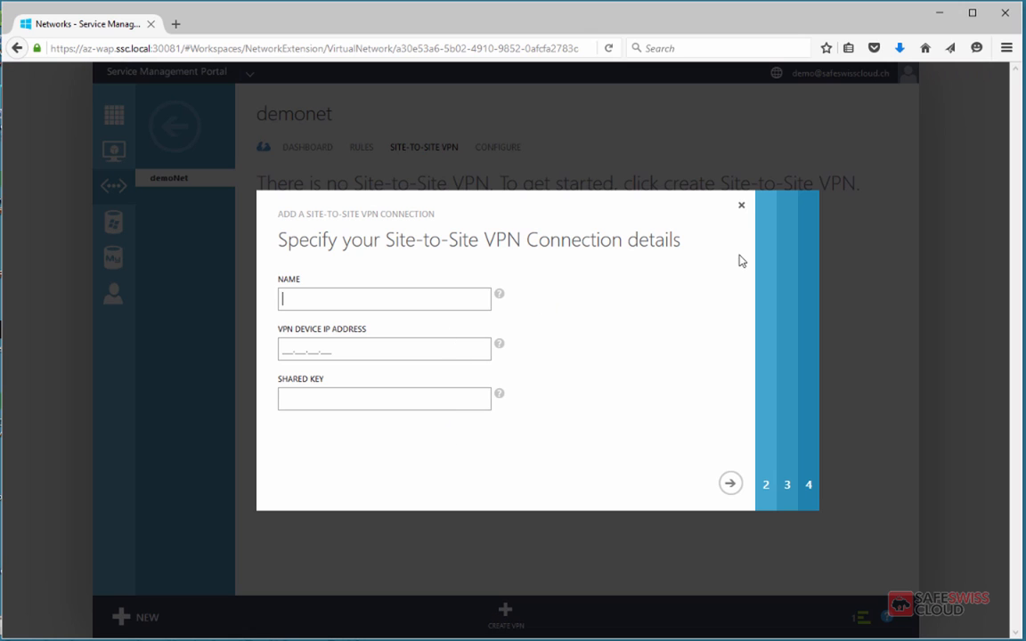
click(742, 207)
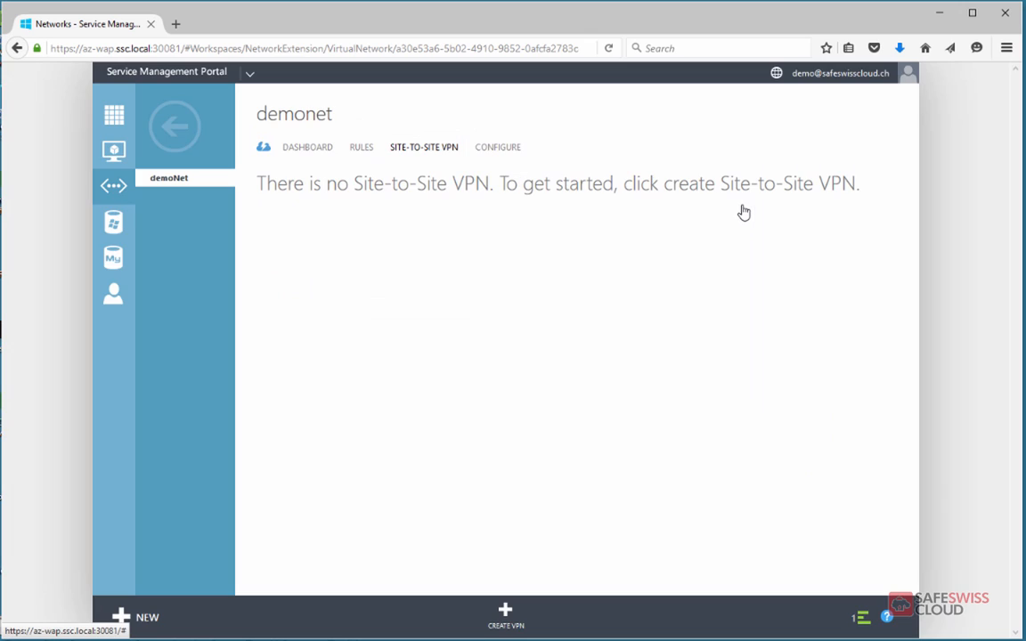
Step: Try to replace the first DNS server in the demoNet configuration with 10.0.0.3
click(498, 150)
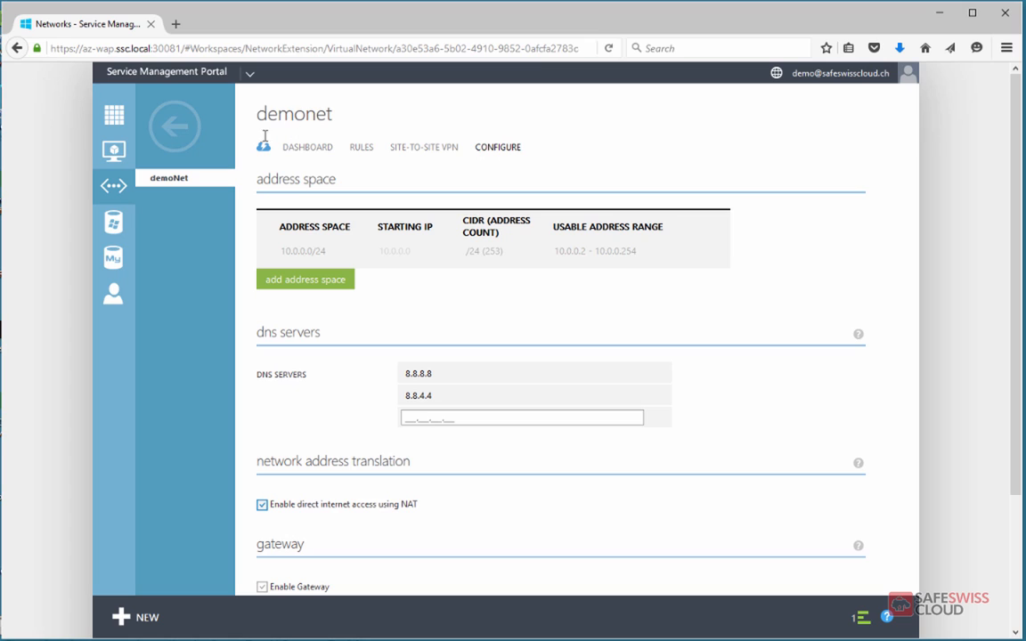
click(420, 373)
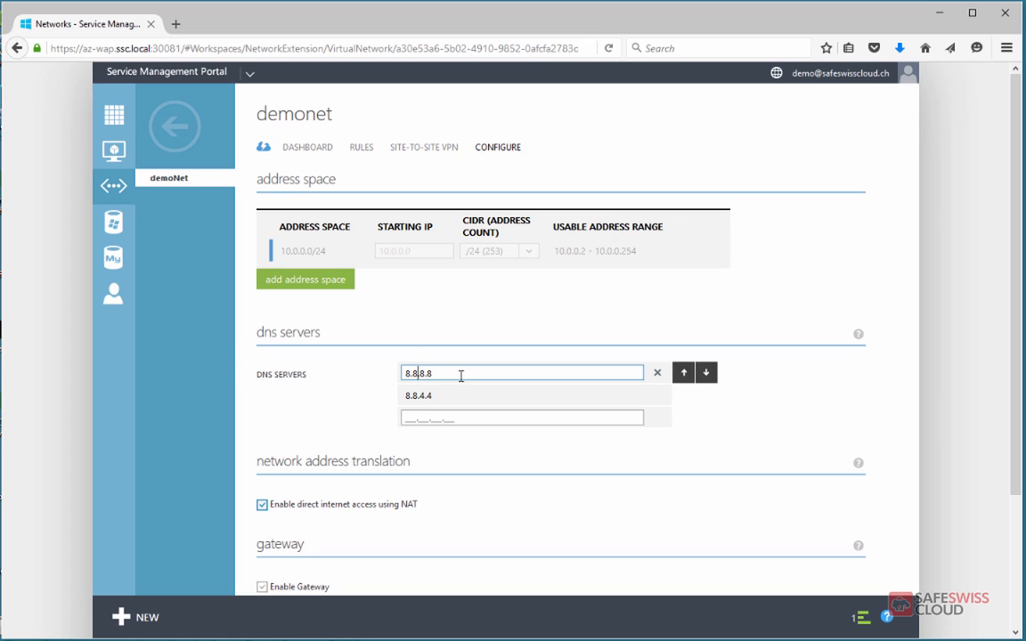
drag(465, 371, 251, 335)
text(10.0.0)
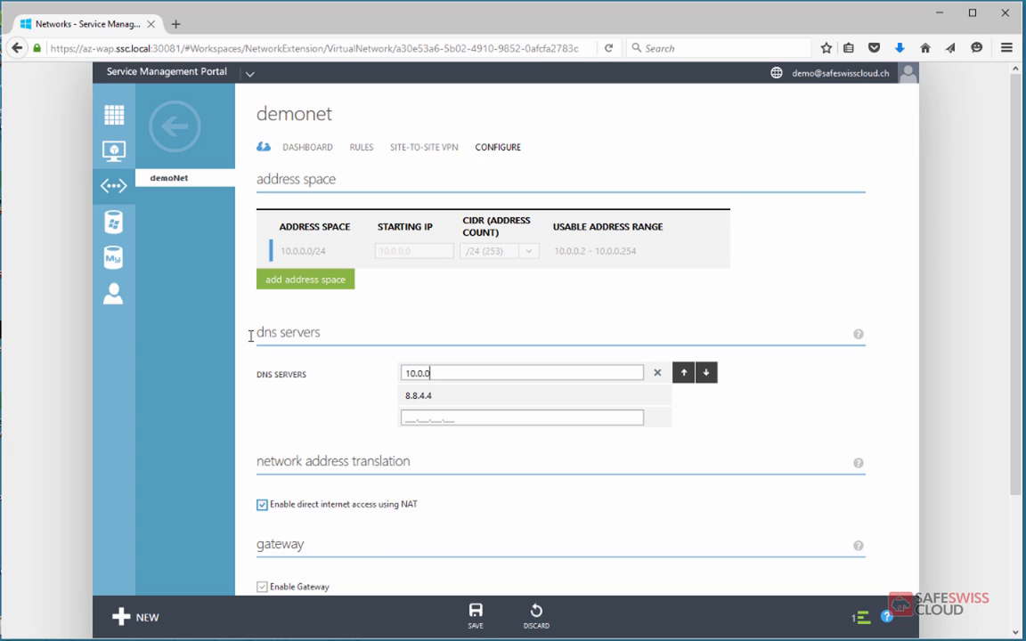
key(BackSpace)
key(BackSpace)
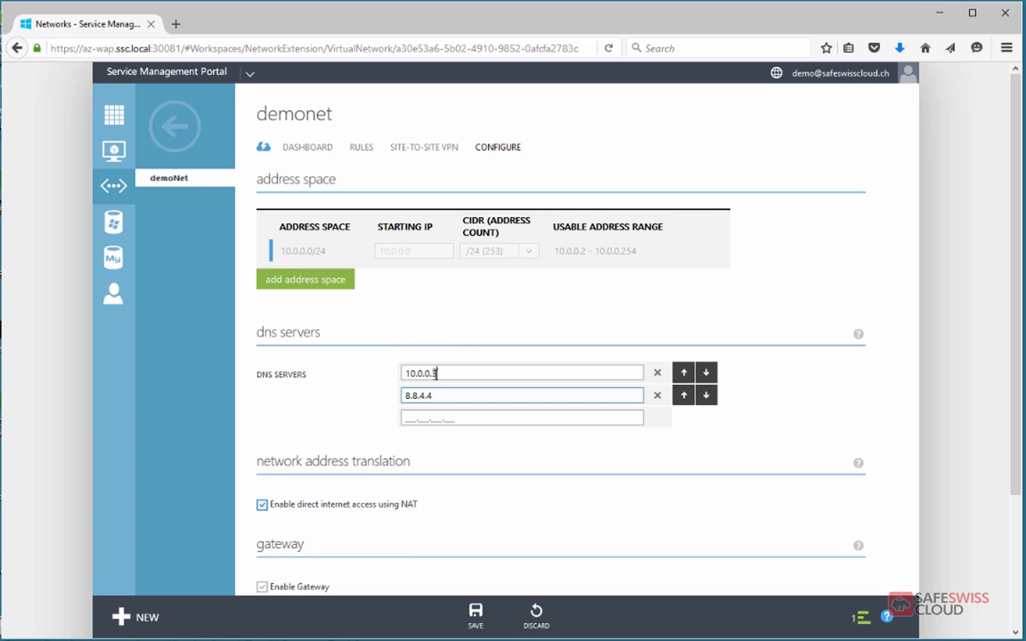
click(430, 372)
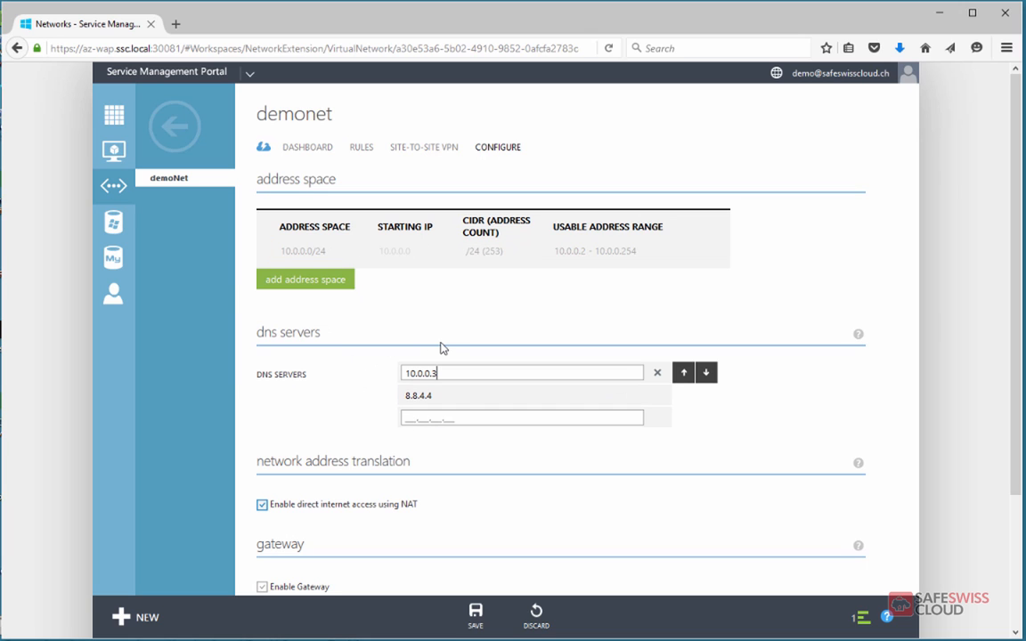
Step: Review demoNet's NAT and gateway settings, then add a blank address space row and remove it
scroll(443, 348, down, 3)
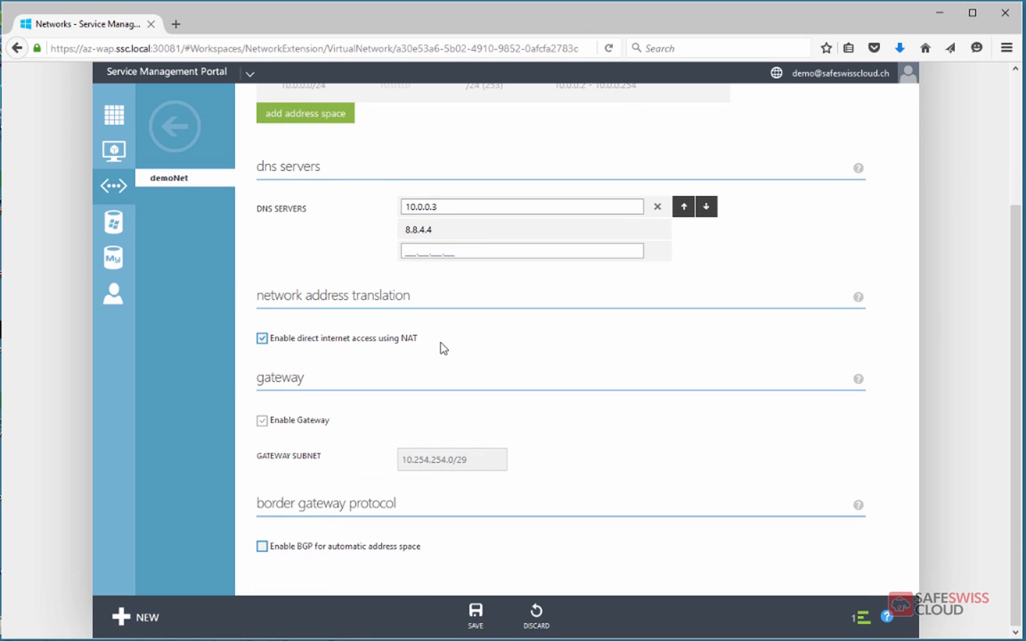
scroll(442, 348, up, 3)
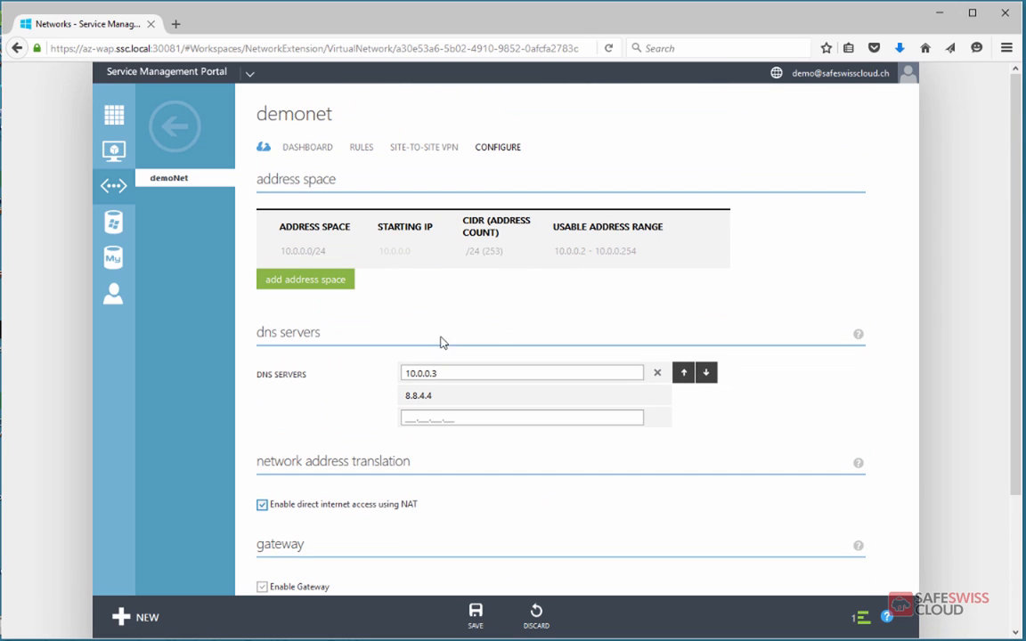
click(303, 254)
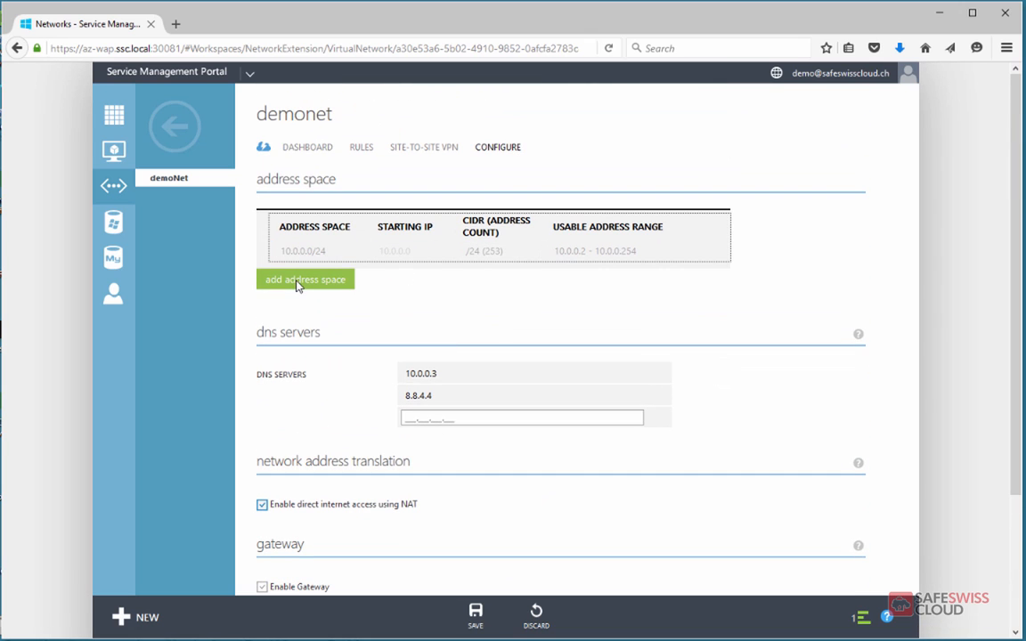
click(297, 281)
click(425, 280)
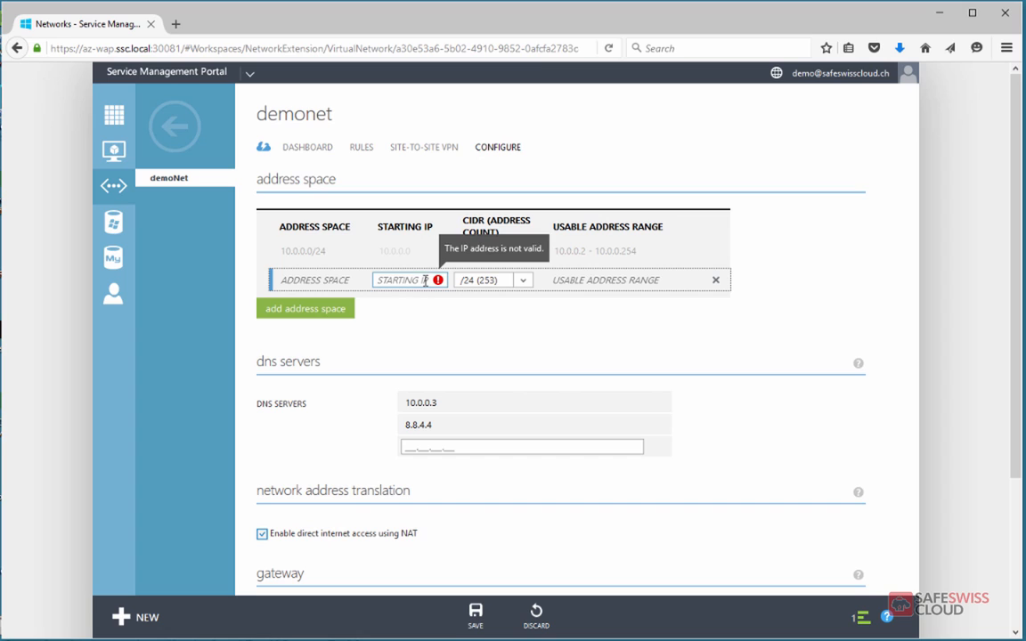
click(717, 281)
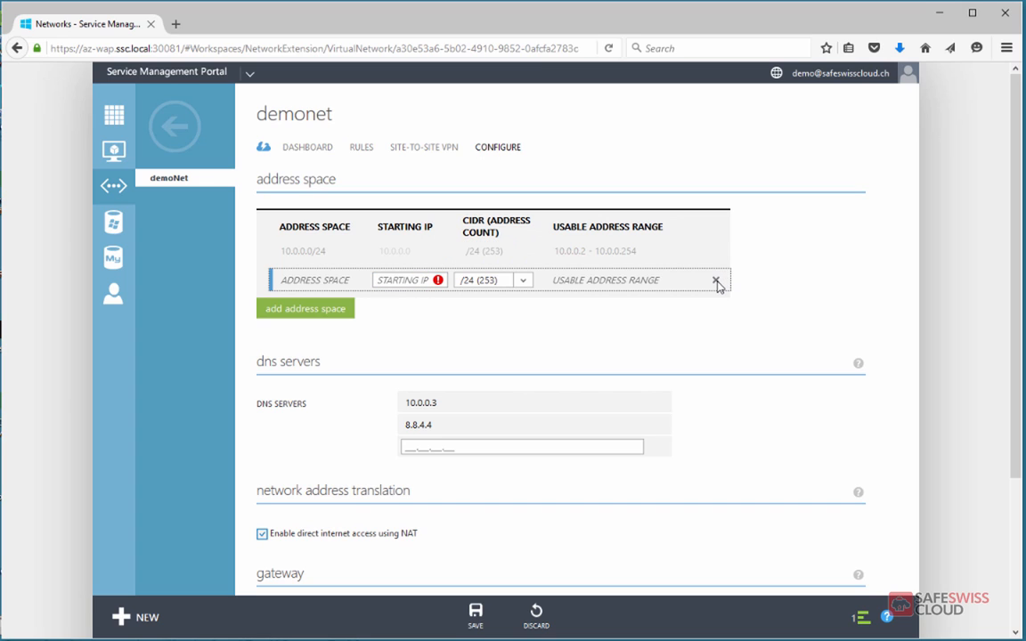
click(717, 282)
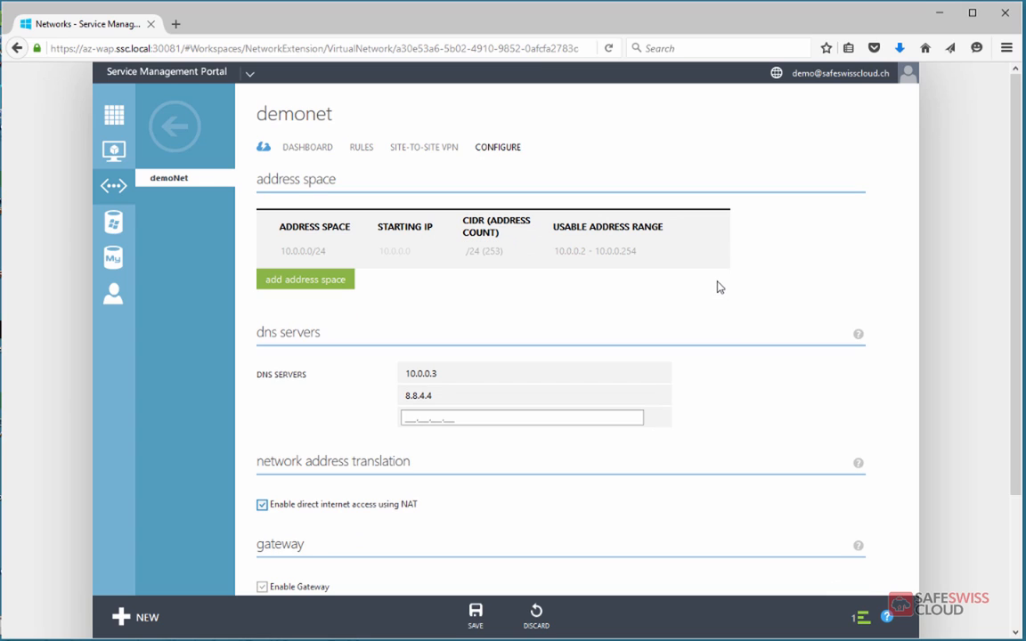
Step: Leave the demoNet configuration without saving its changes, and go back over the network rules and dashboard
click(428, 149)
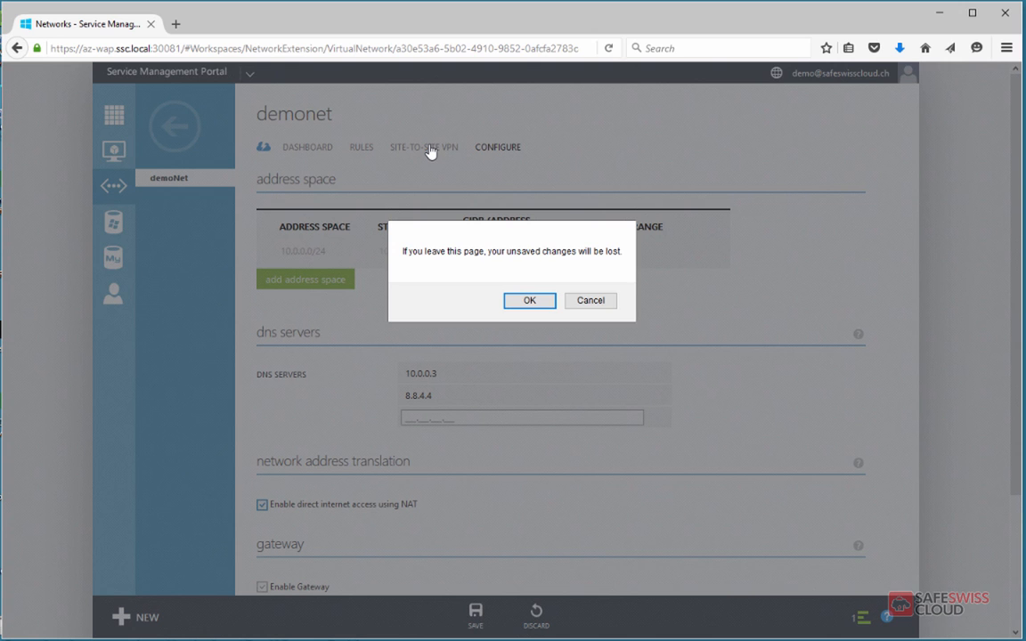
click(528, 301)
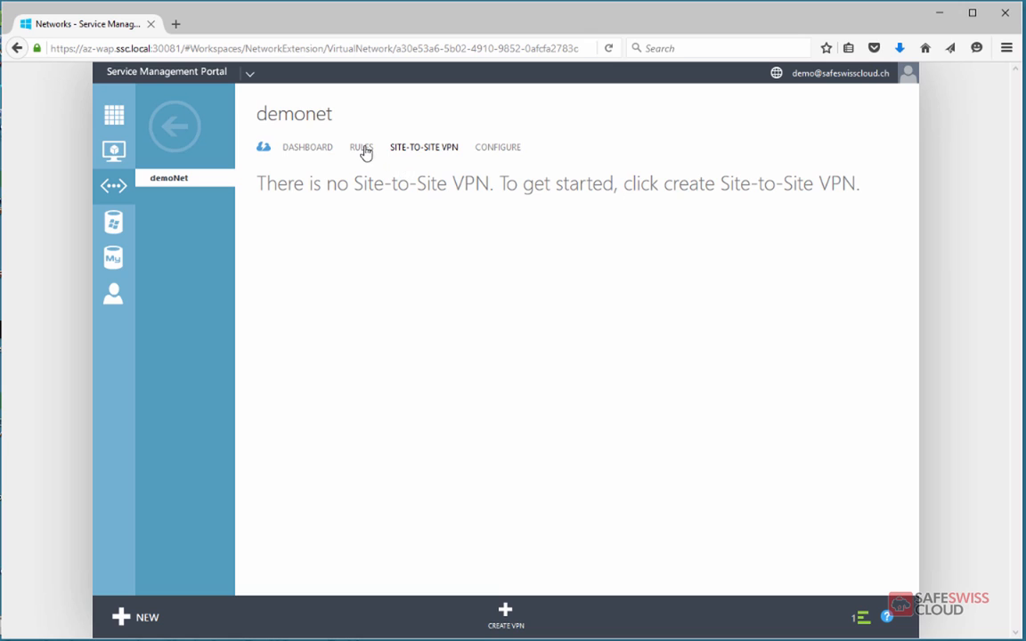
click(357, 150)
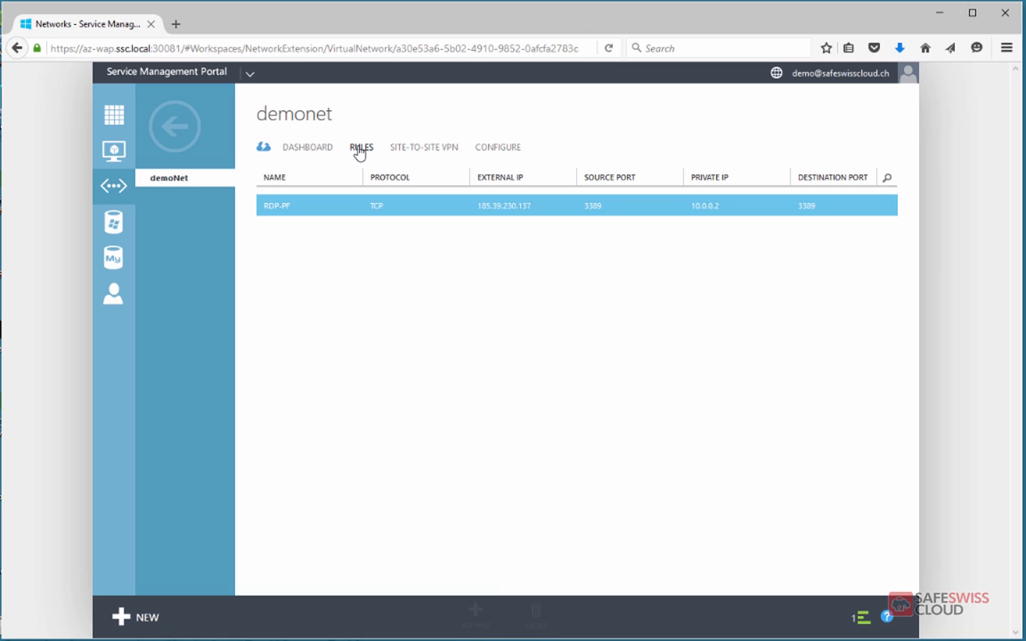
click(308, 153)
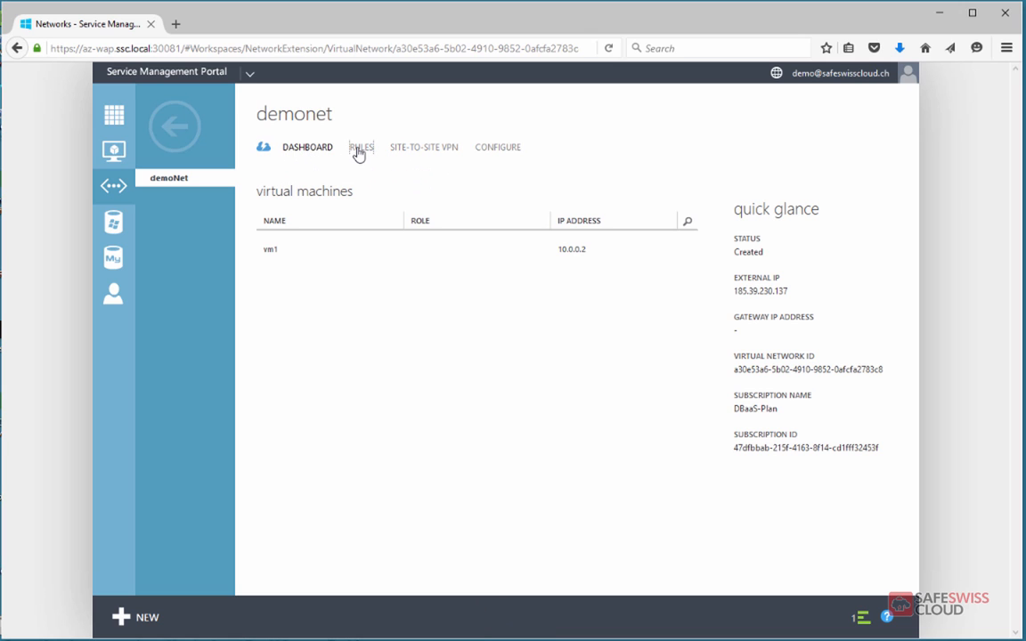
Step: Start adding a network rule to demoNet and try the range 3389-4000 as its source port
click(357, 153)
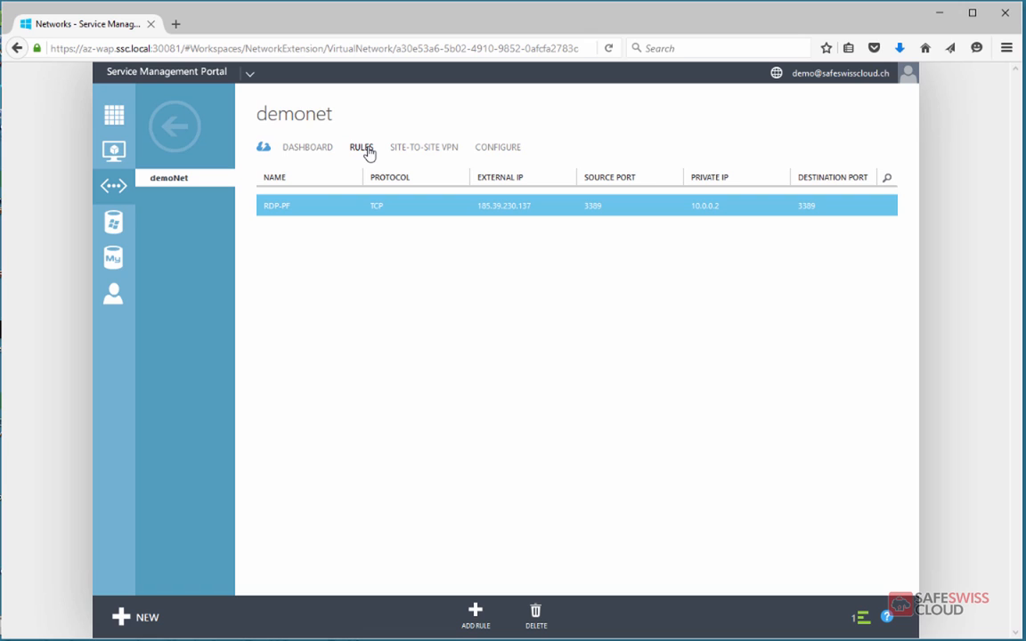
click(475, 615)
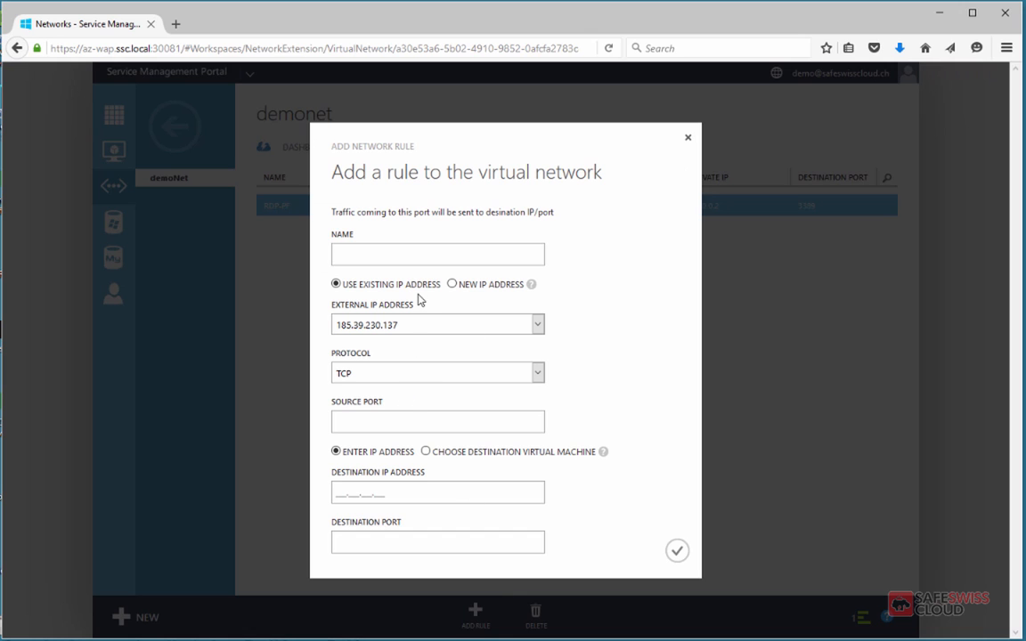
click(378, 427)
text(3389-)
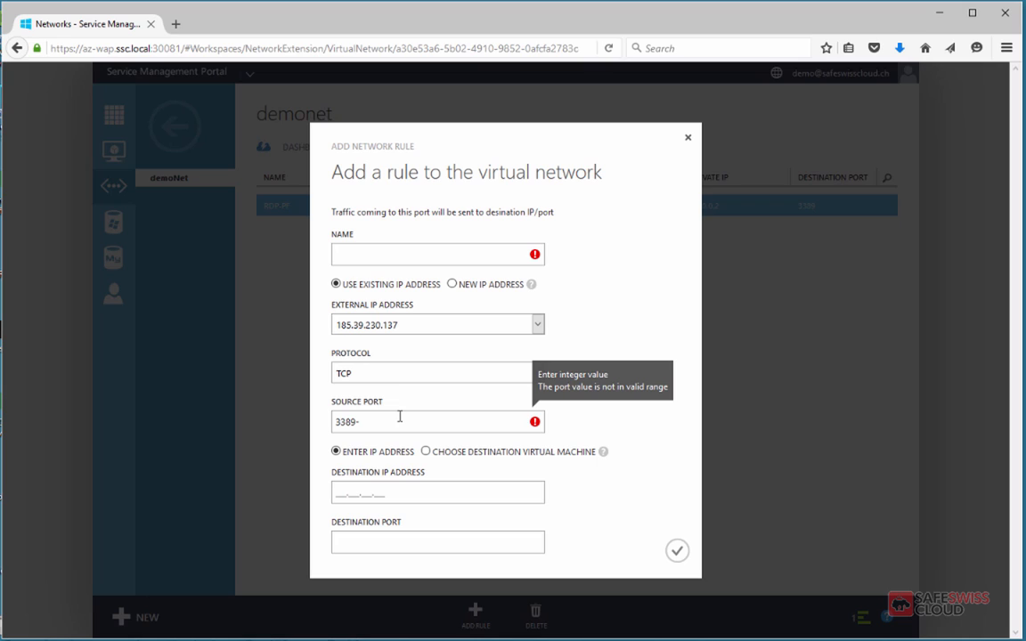
text(40)
Step: Try the source port range 3900-4000 instead, and close the rule form without adding a rule
key(BackSpace)
key(BackSpace)
key(BackSpace)
key(BackSpace)
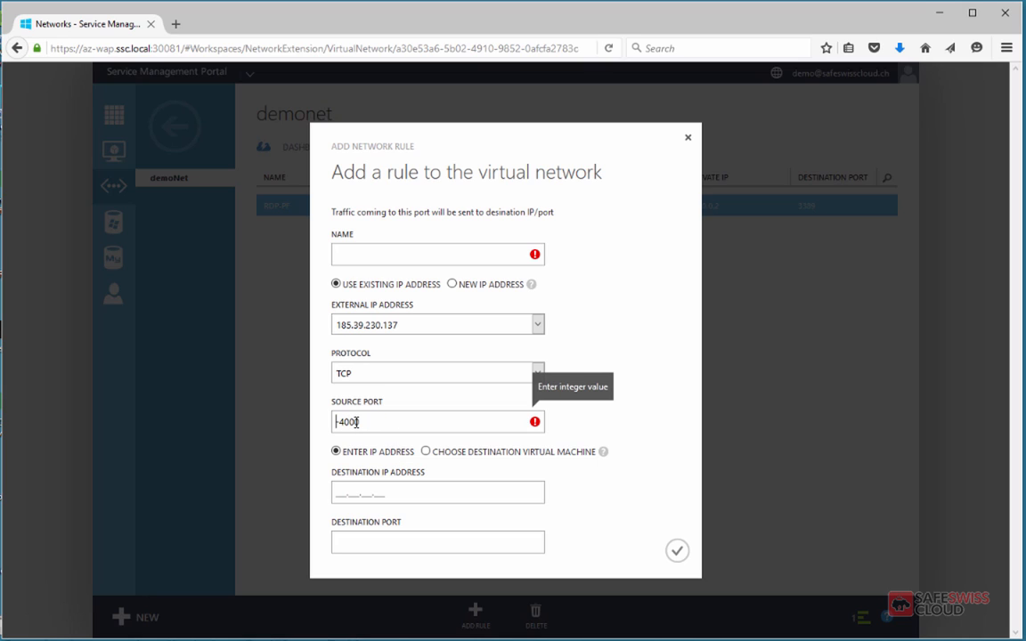
text(3900)
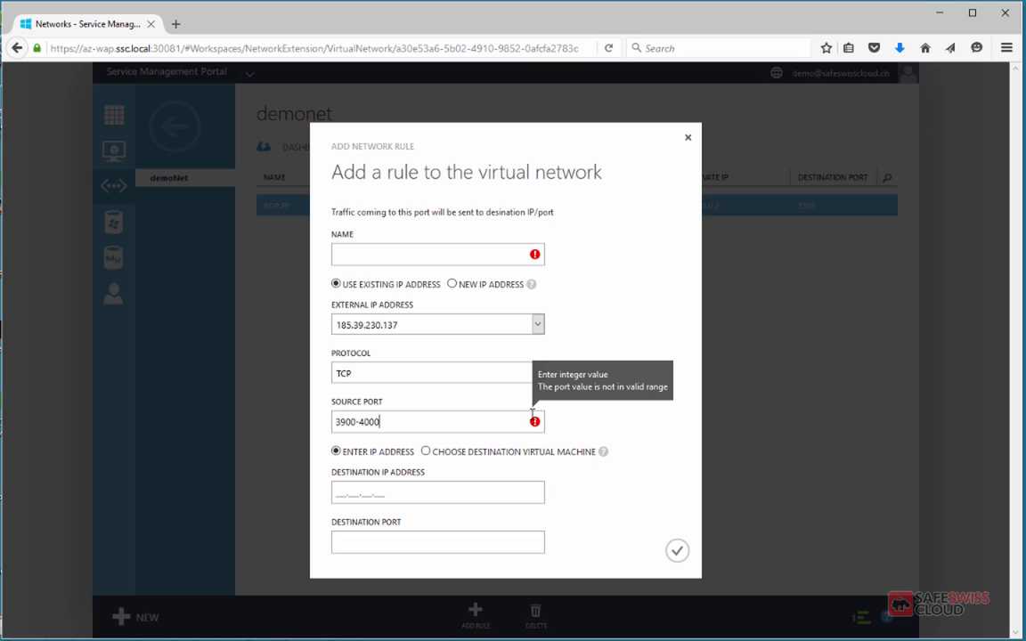
click(469, 494)
click(462, 423)
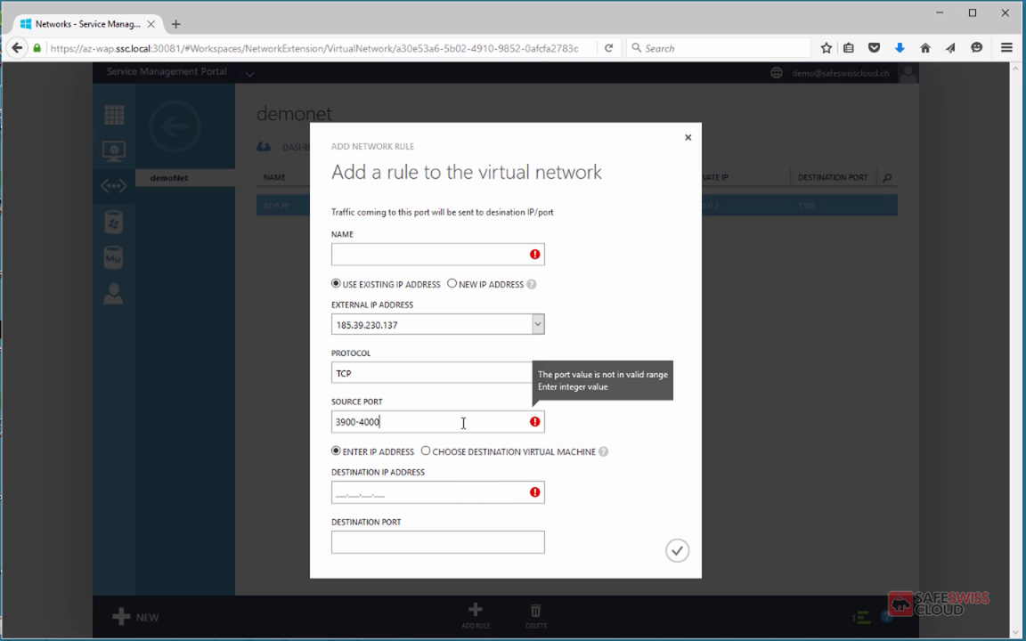
click(688, 141)
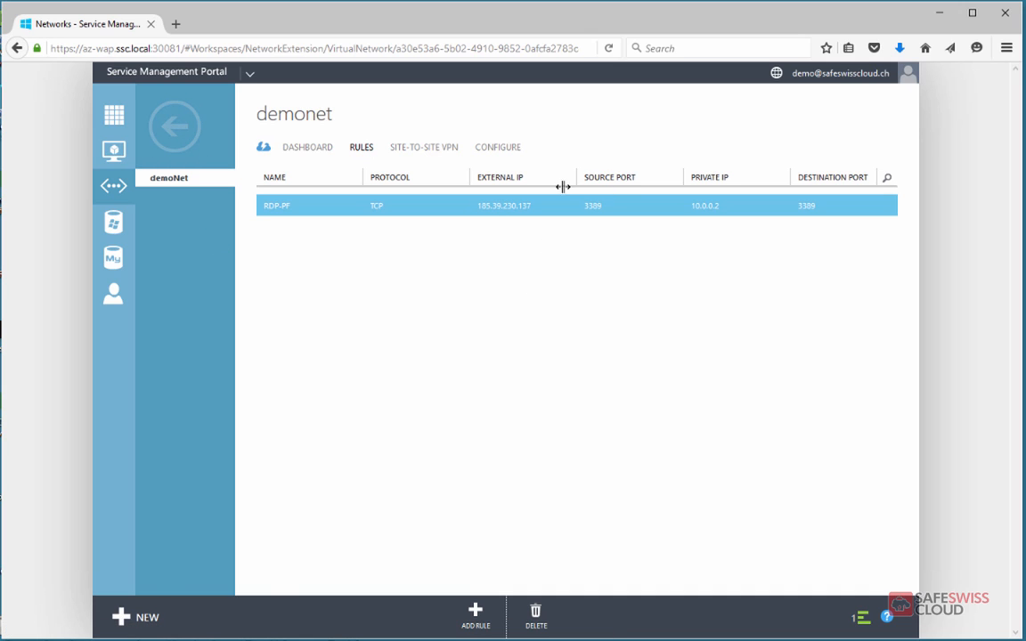
Step: Open vm1's dashboard from the virtual machines list and request a remote desktop connection using demoNet - 10.0.0.2
click(121, 156)
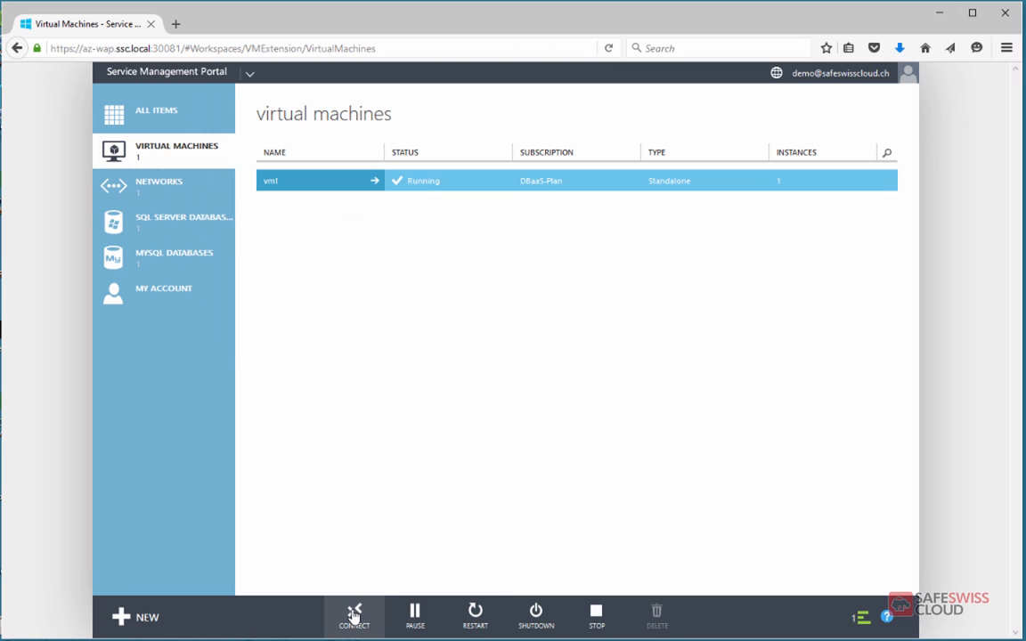
click(168, 153)
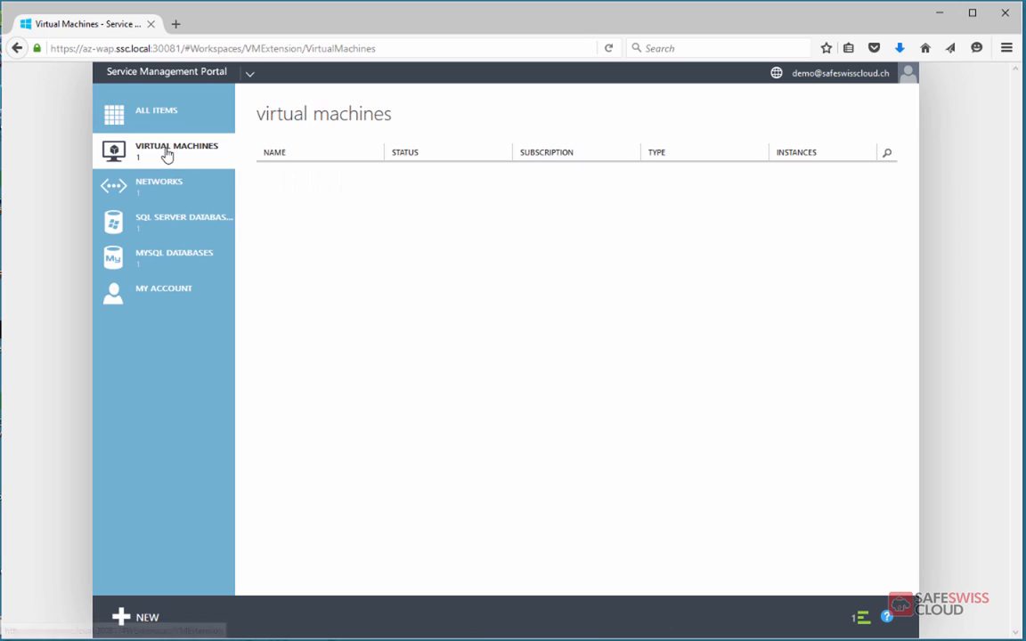
click(271, 185)
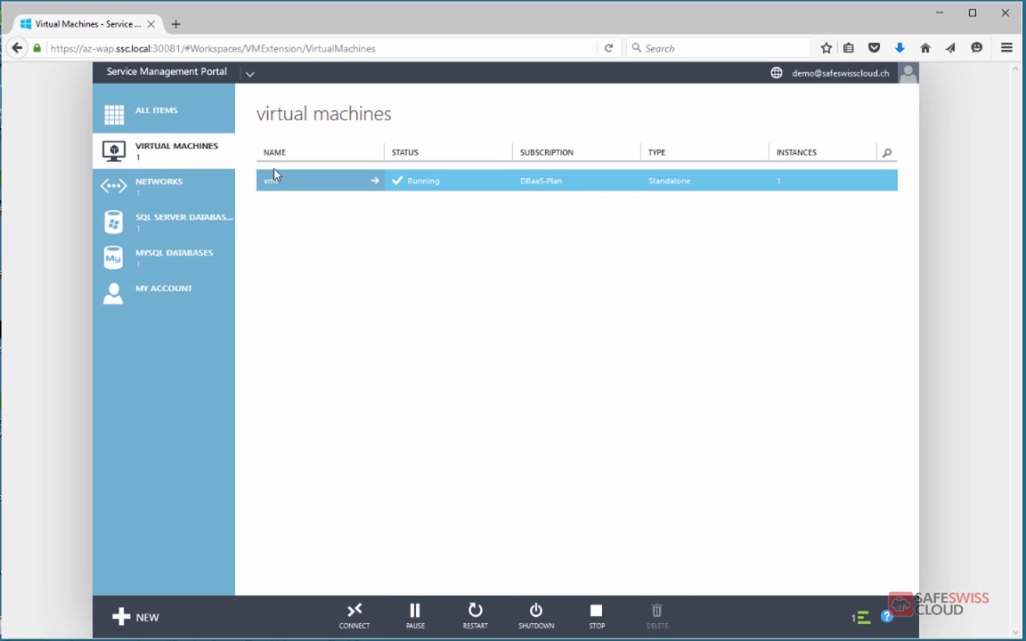
click(272, 181)
click(313, 152)
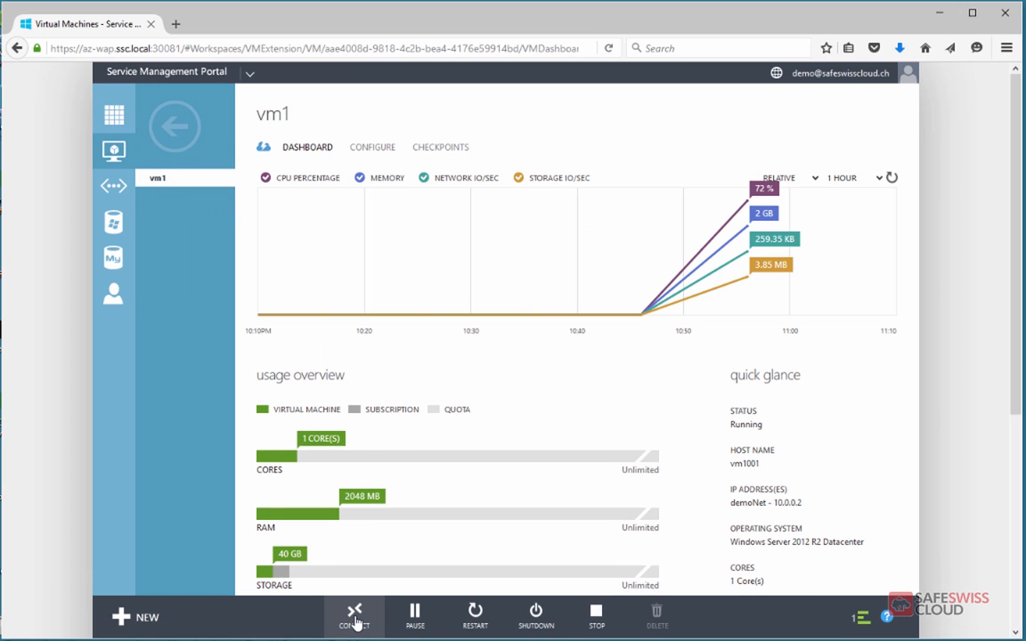
click(355, 615)
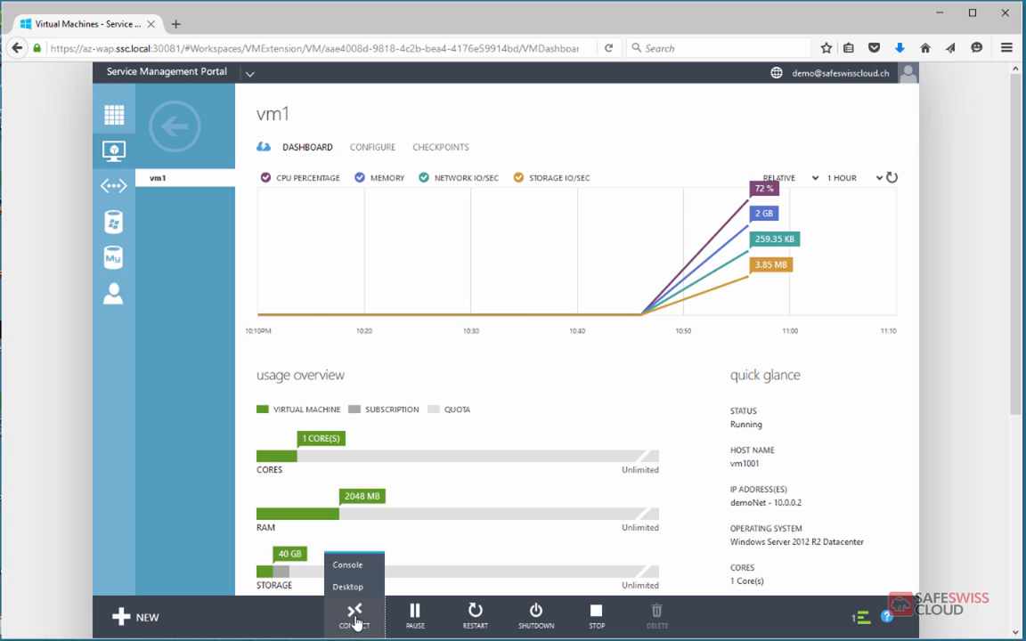
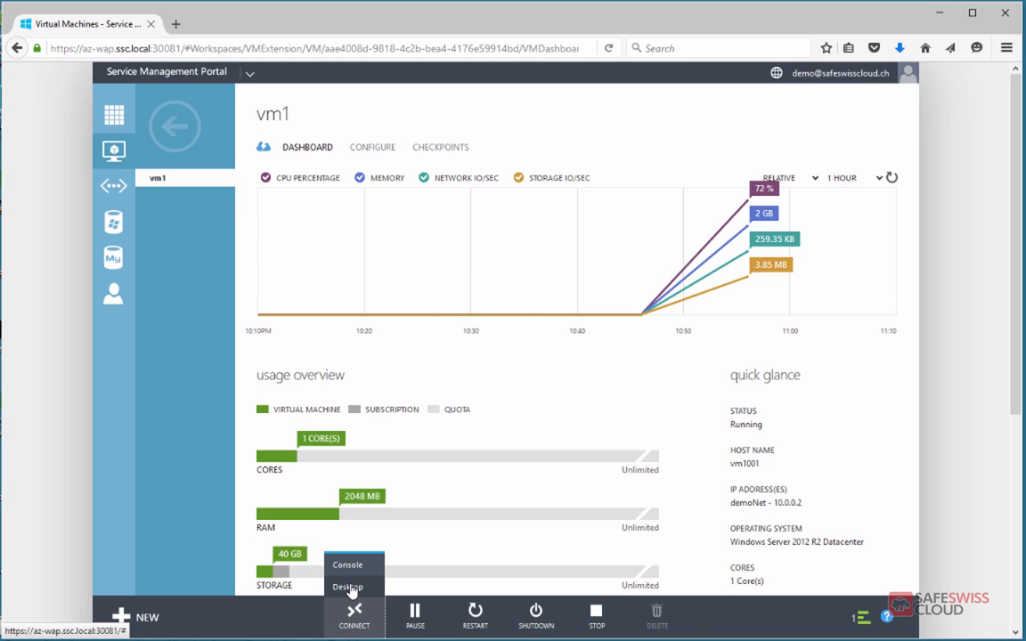
click(348, 588)
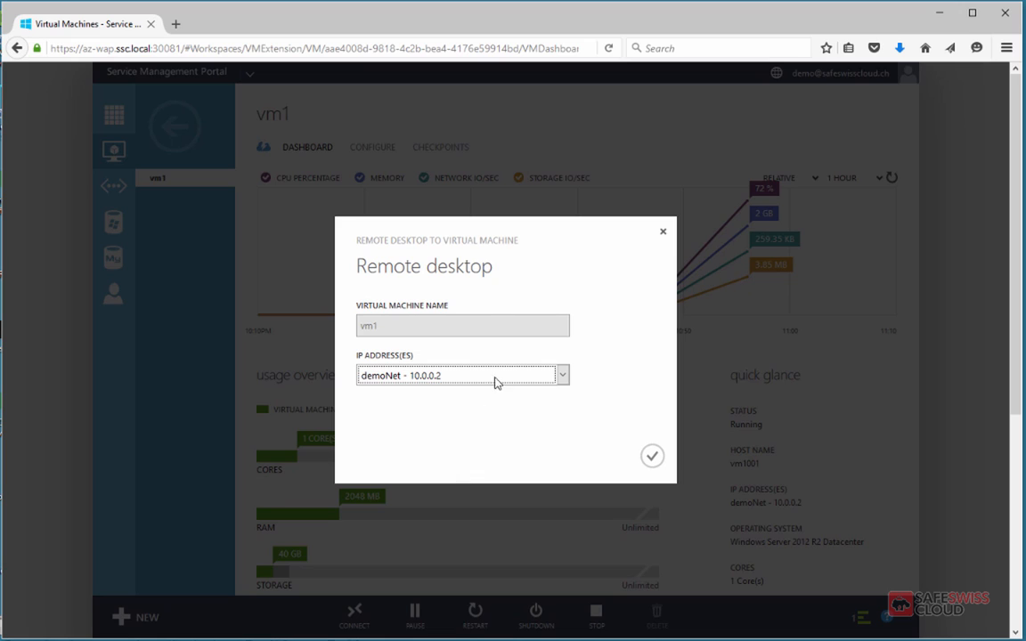
click(435, 381)
click(446, 381)
click(654, 459)
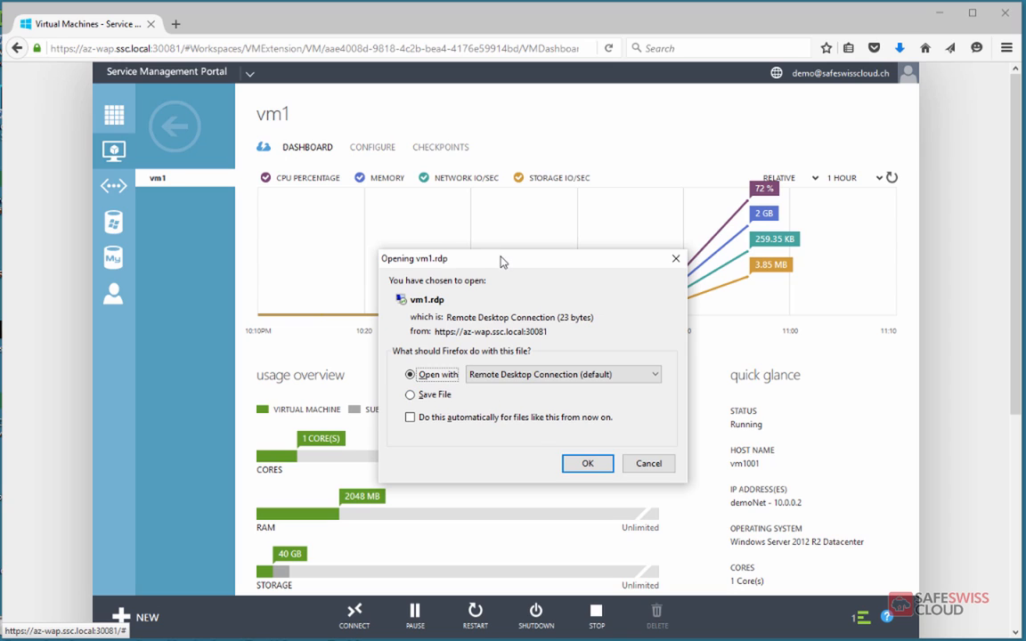
Step: Open vm1.rdp with Remote Desktop Connection, try to connect to 10.0.0.2, and dismiss the connection error
drag(497, 259, 467, 260)
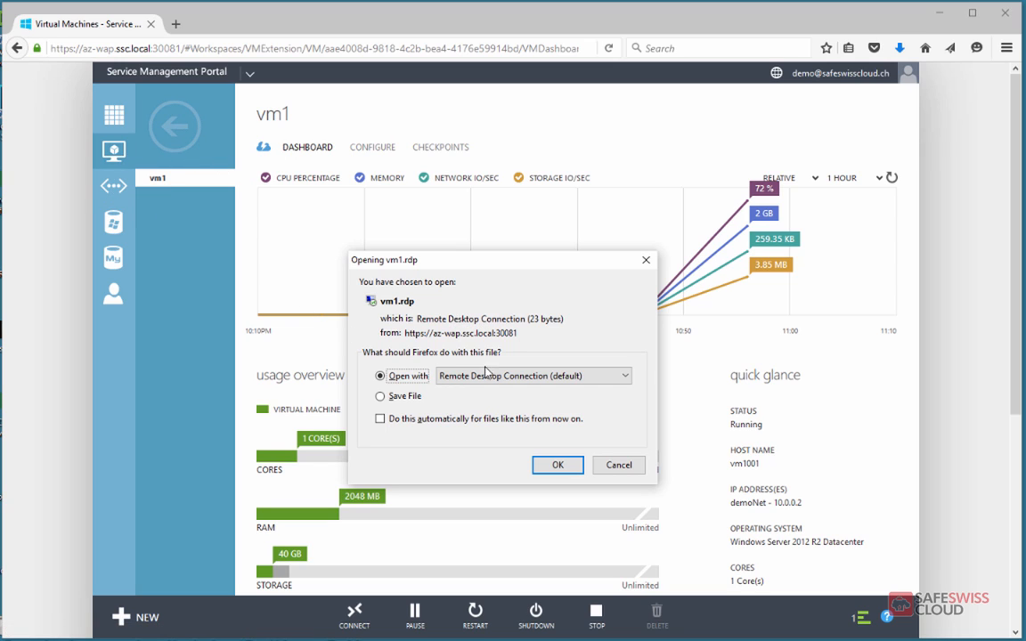
click(558, 467)
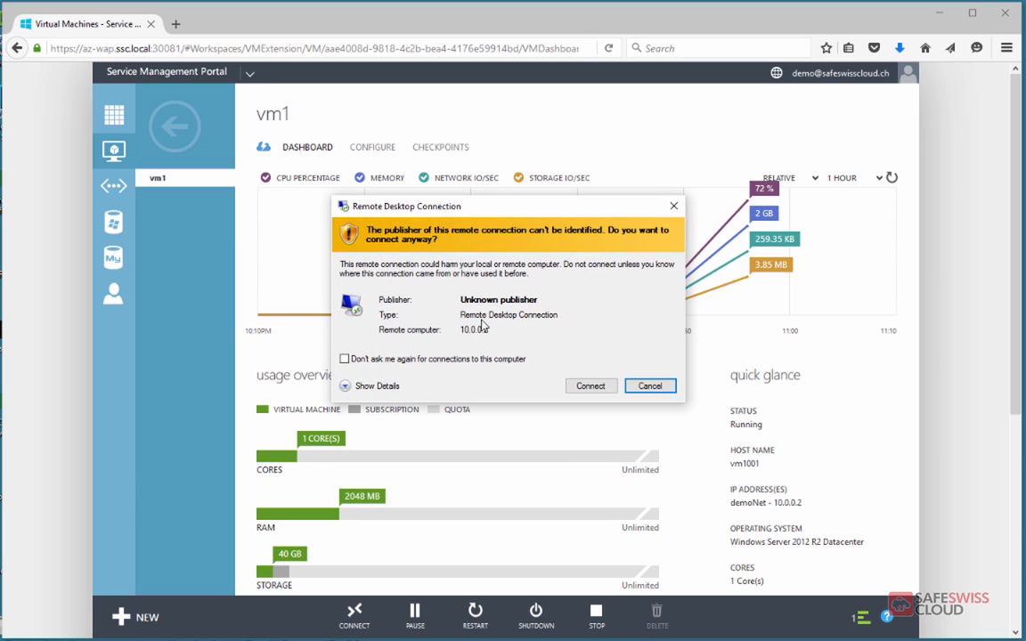
click(591, 387)
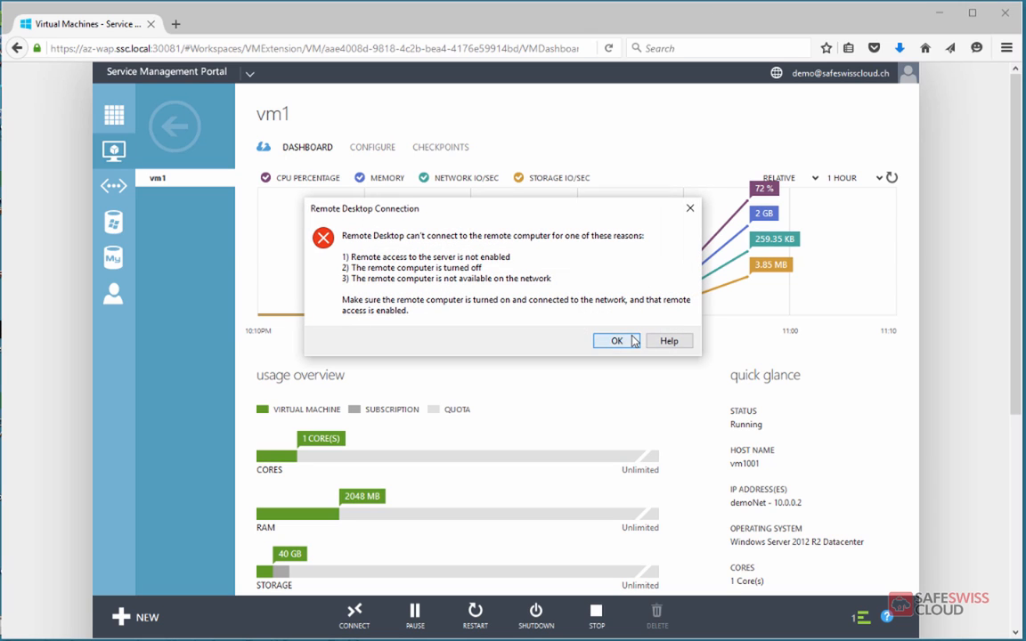
click(616, 341)
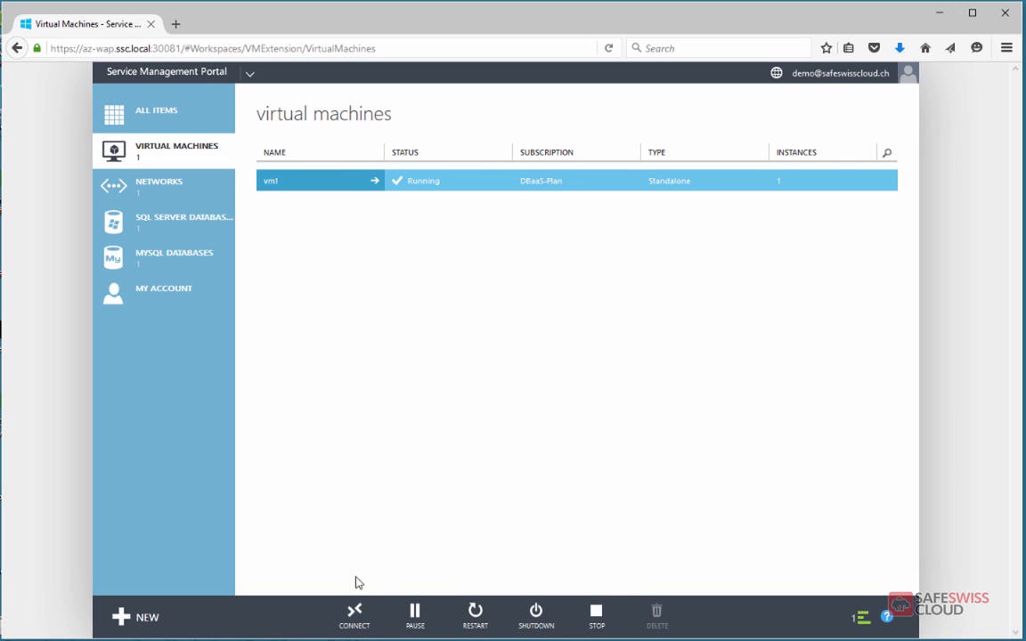
Step: Request a desktop connection to vm1 using demoNet - 10.0.0.2:3389, open vm1.rdp, and cancel the connection to the external address
click(356, 626)
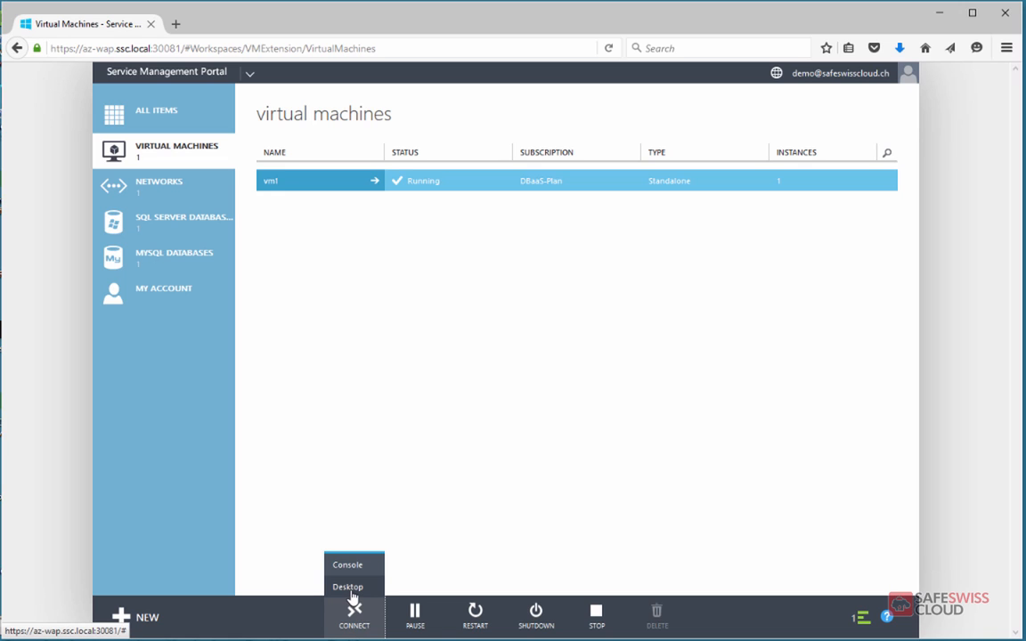
click(348, 588)
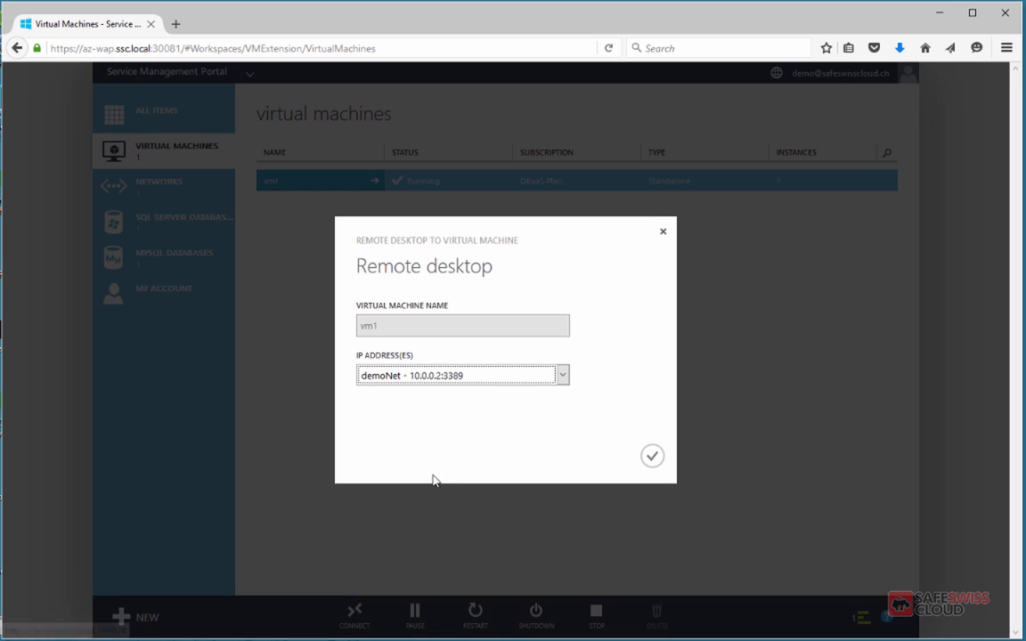
click(390, 372)
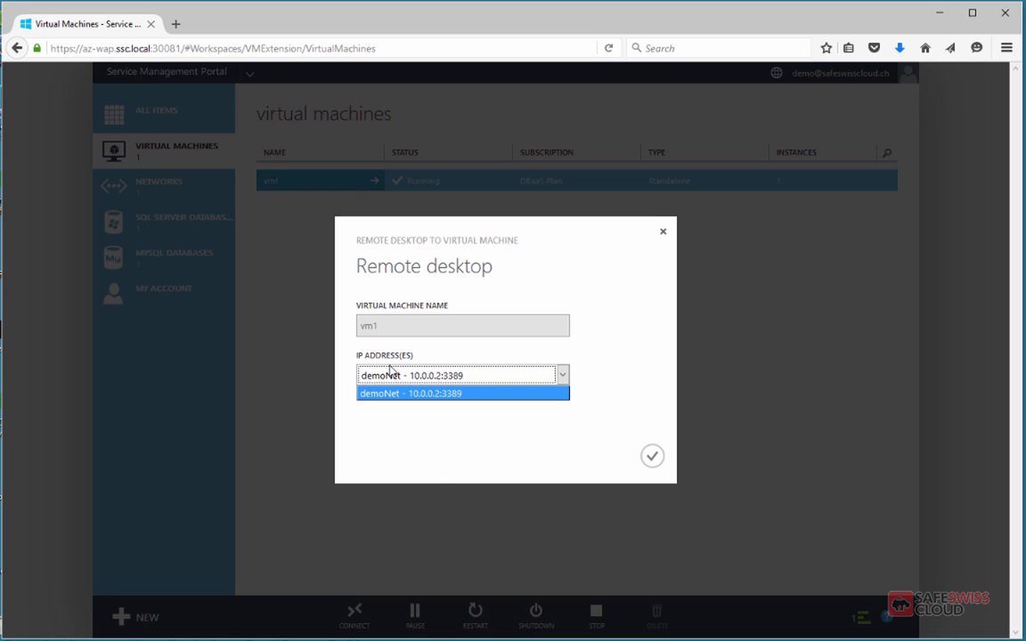
click(438, 393)
click(657, 463)
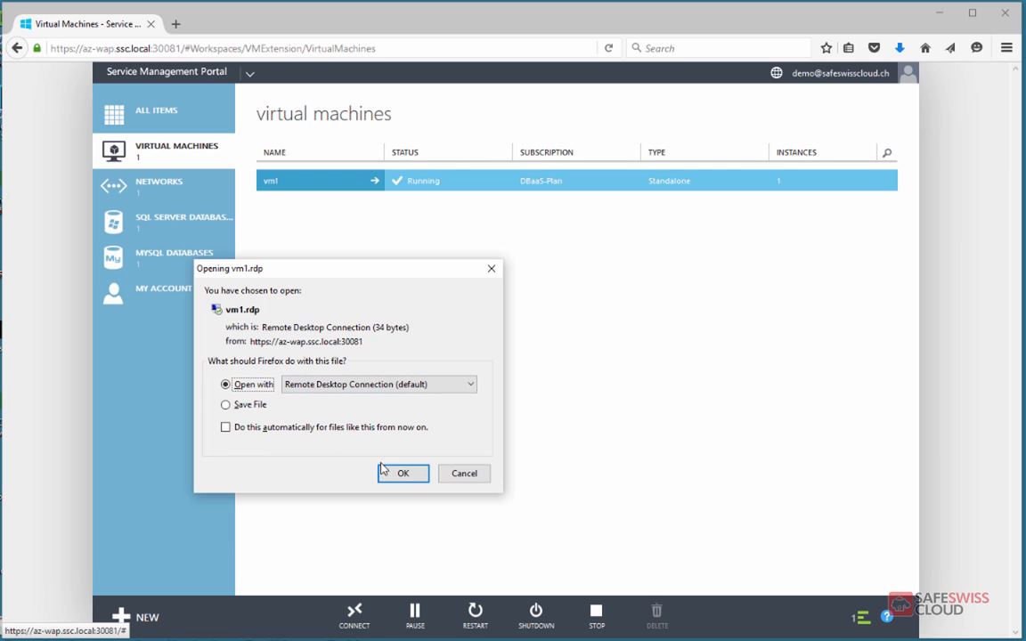
click(403, 474)
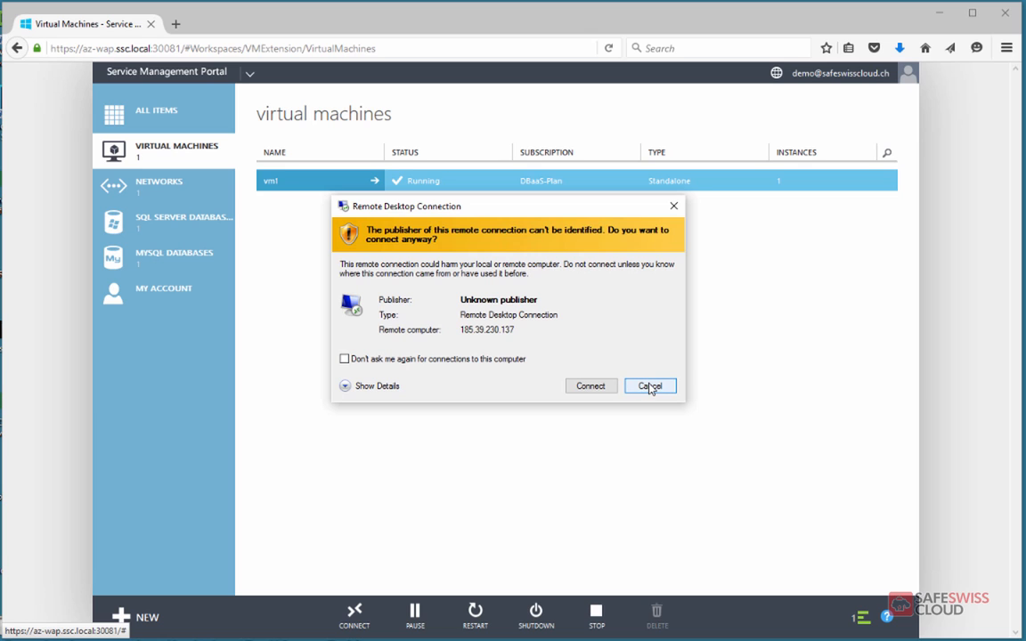
click(650, 387)
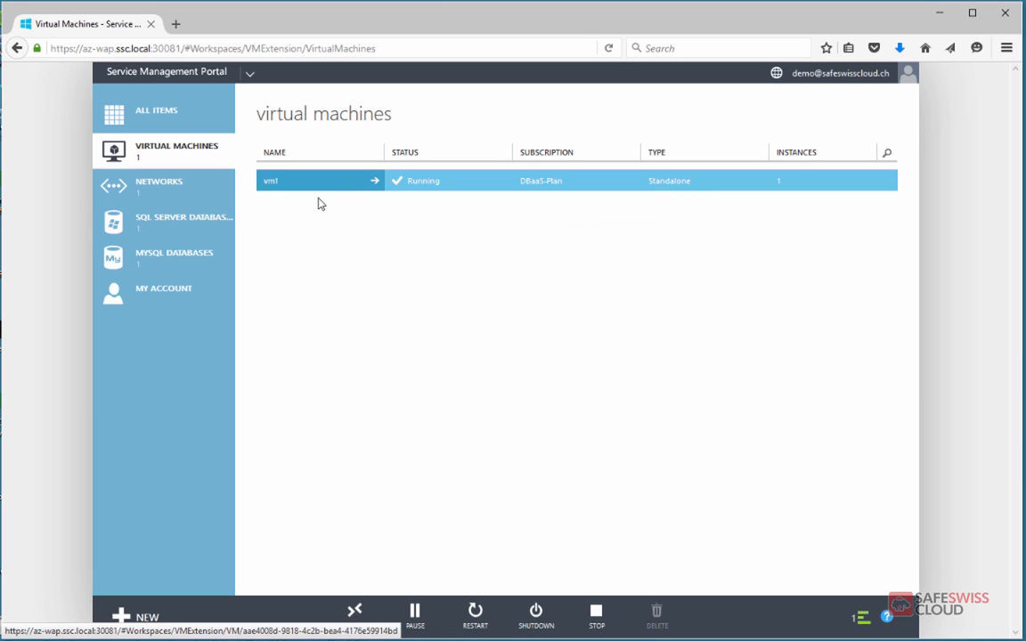
Step: From vm1's dashboard, start a remote desktop connection using demoNet - 10.0.0.2:3389, opening vm1.rdp and accepting the unknown publisher
click(273, 184)
drag(322, 163, 313, 157)
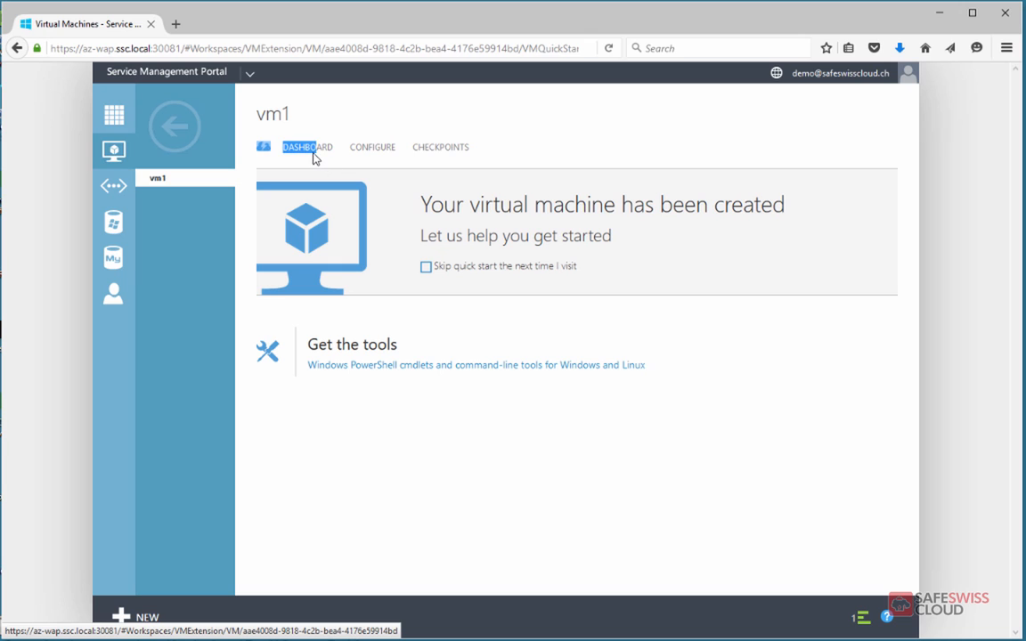
click(314, 151)
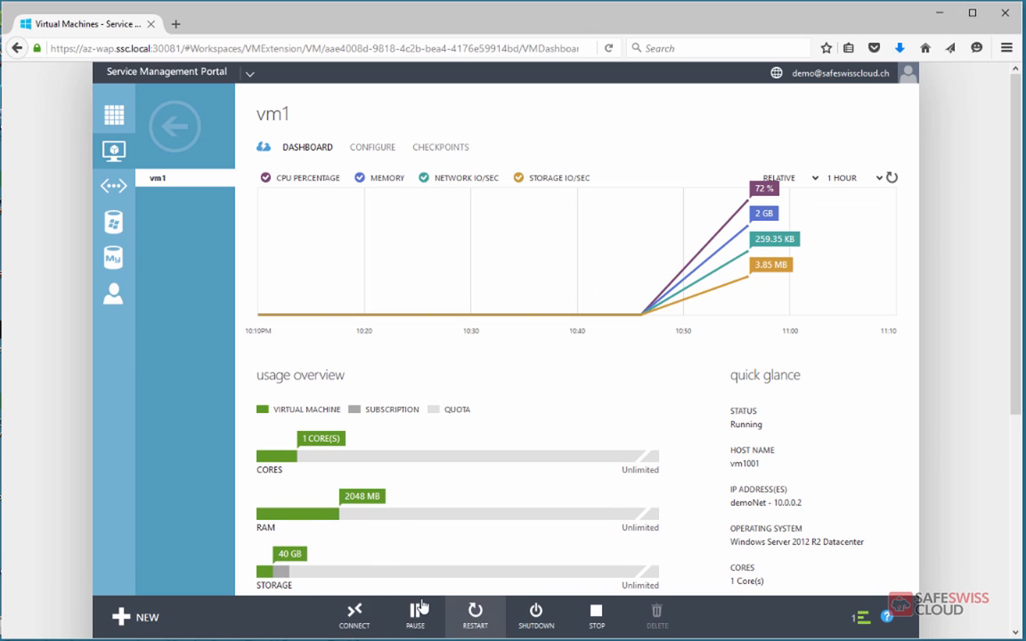
click(355, 612)
click(326, 531)
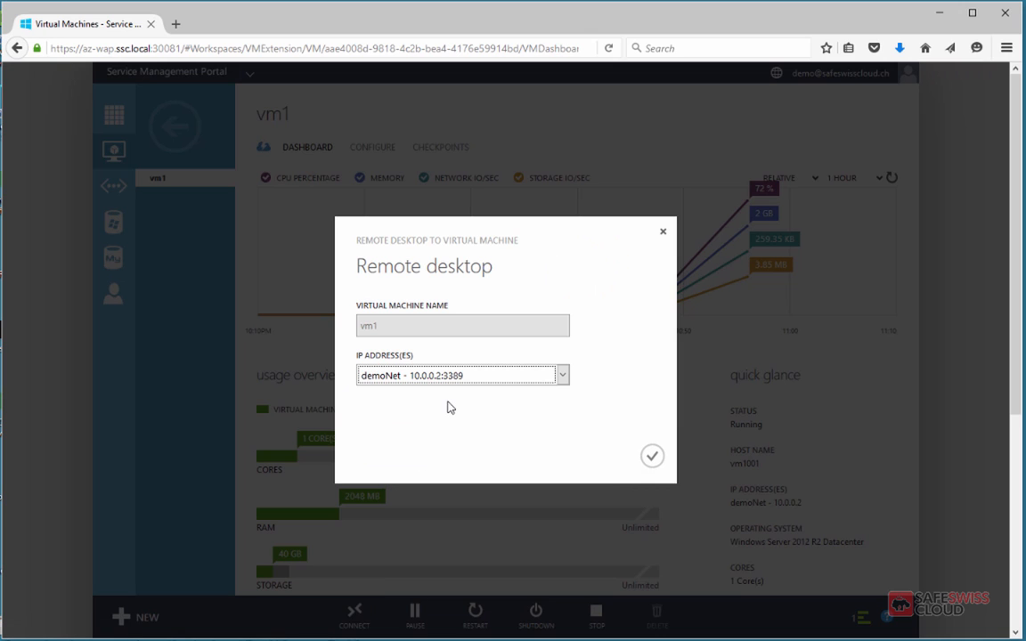
click(652, 456)
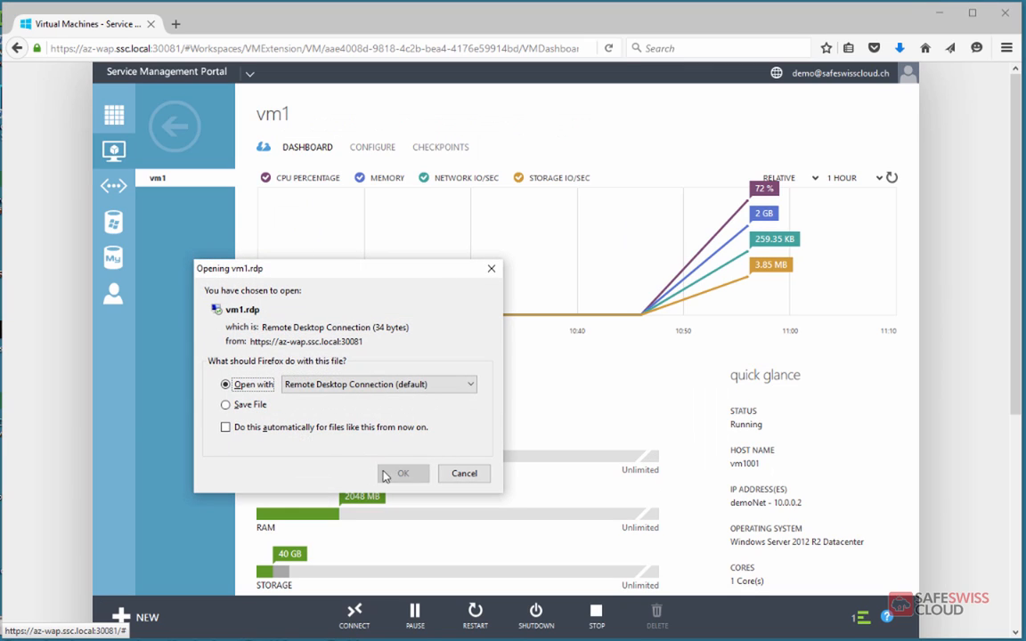
click(398, 474)
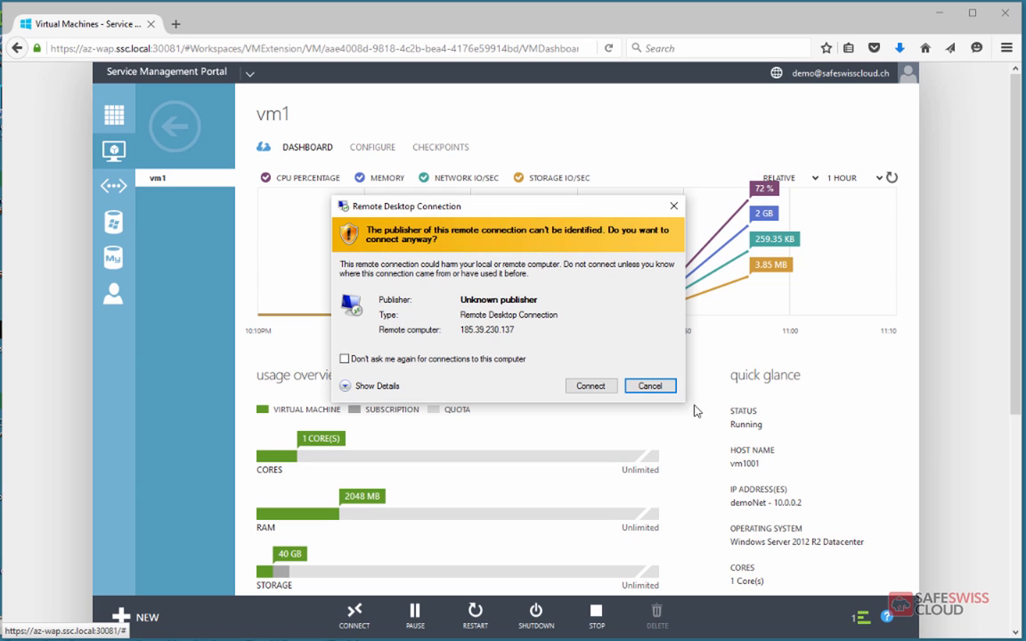
click(591, 386)
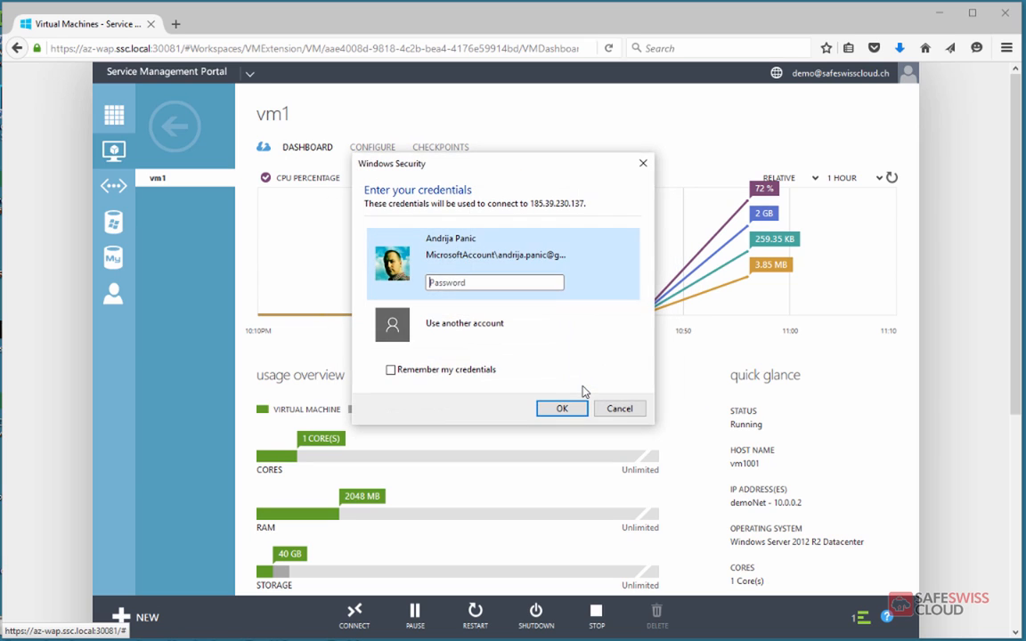
Step: Try to sign in to vm1 with another account, entering the username administrator and the account password, and dismiss the connection error
click(535, 328)
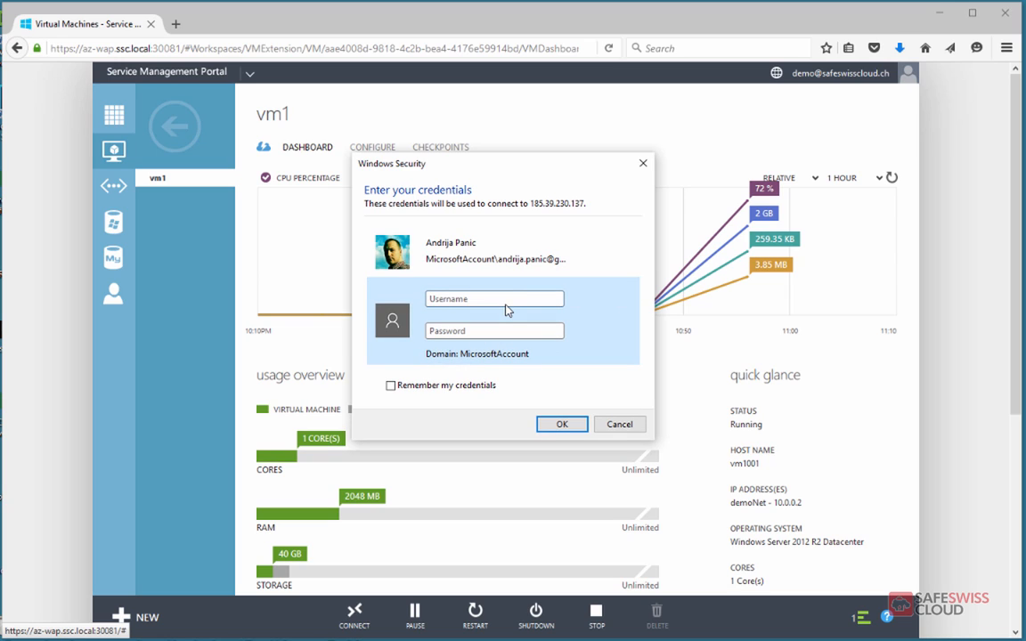
text(administrator)
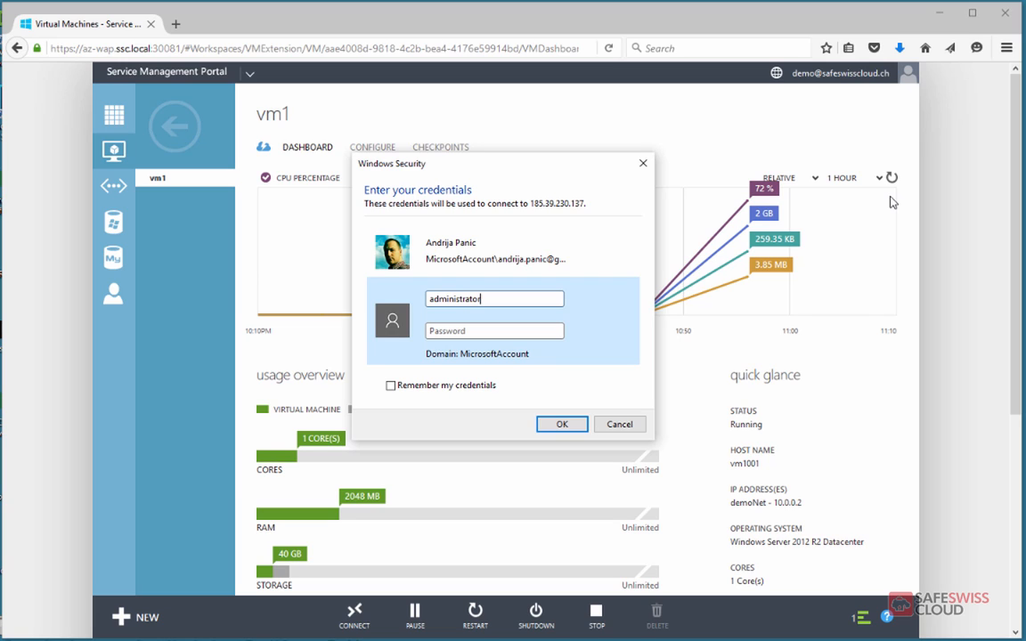
text(••)
key(Return)
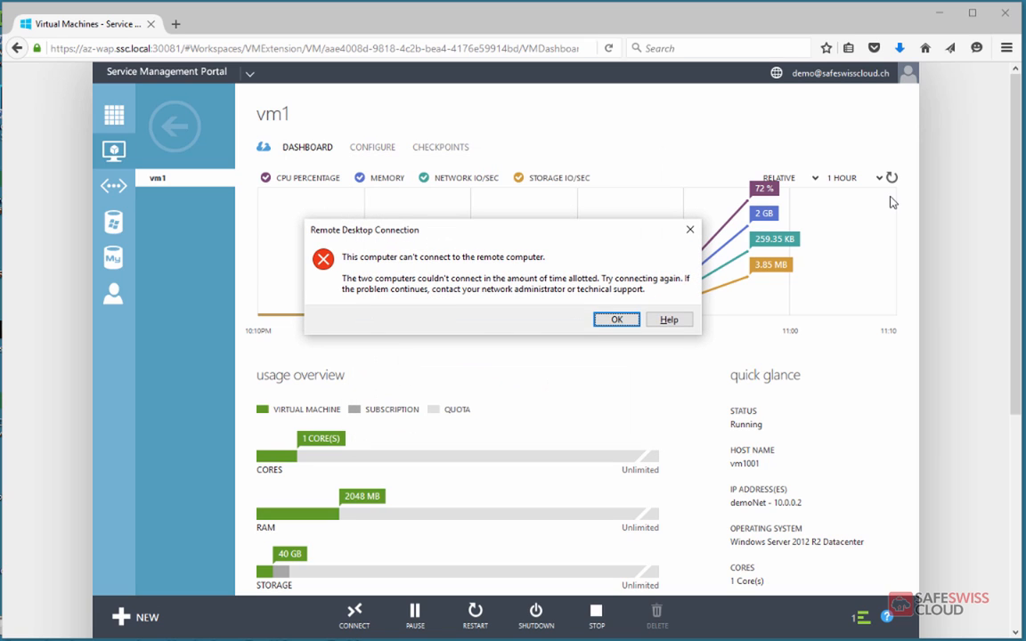
click(614, 319)
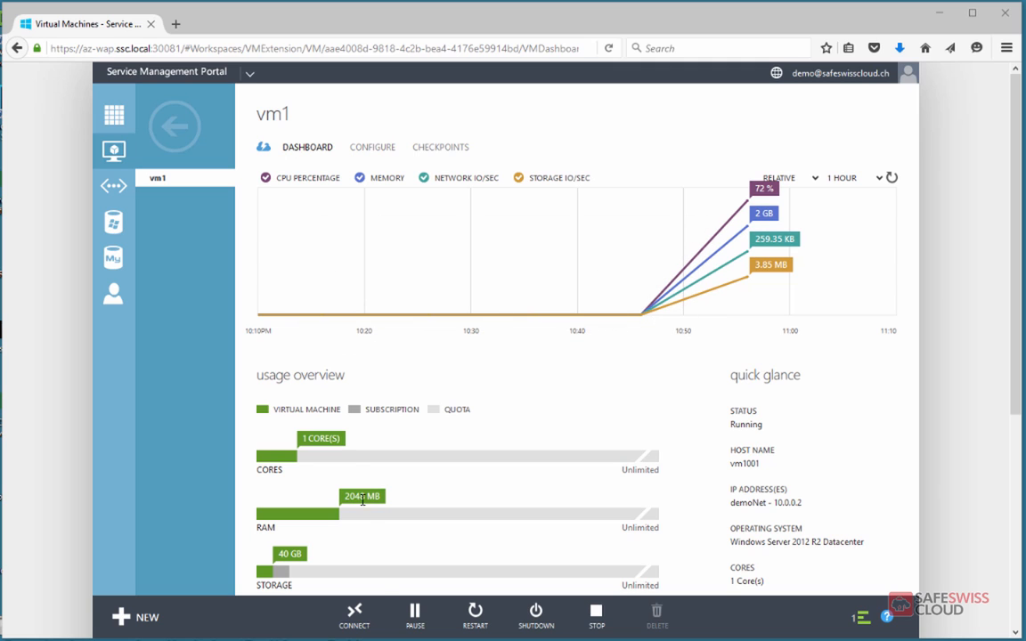
Step: Start a remote desktop connection to vm1 from its dashboard and accept the unknown publisher without being asked again
click(370, 625)
click(342, 587)
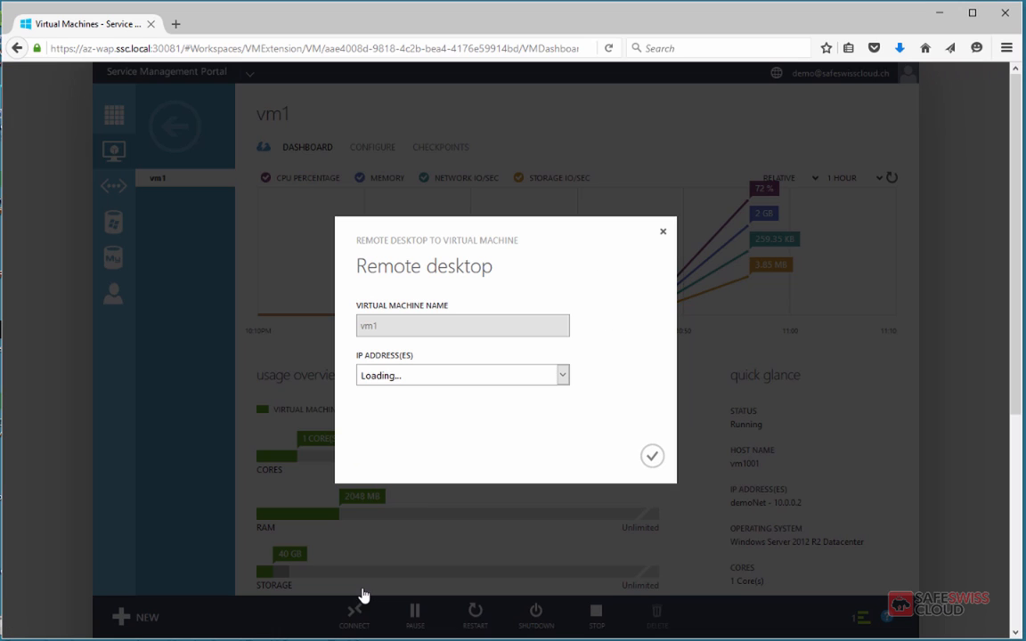
click(650, 456)
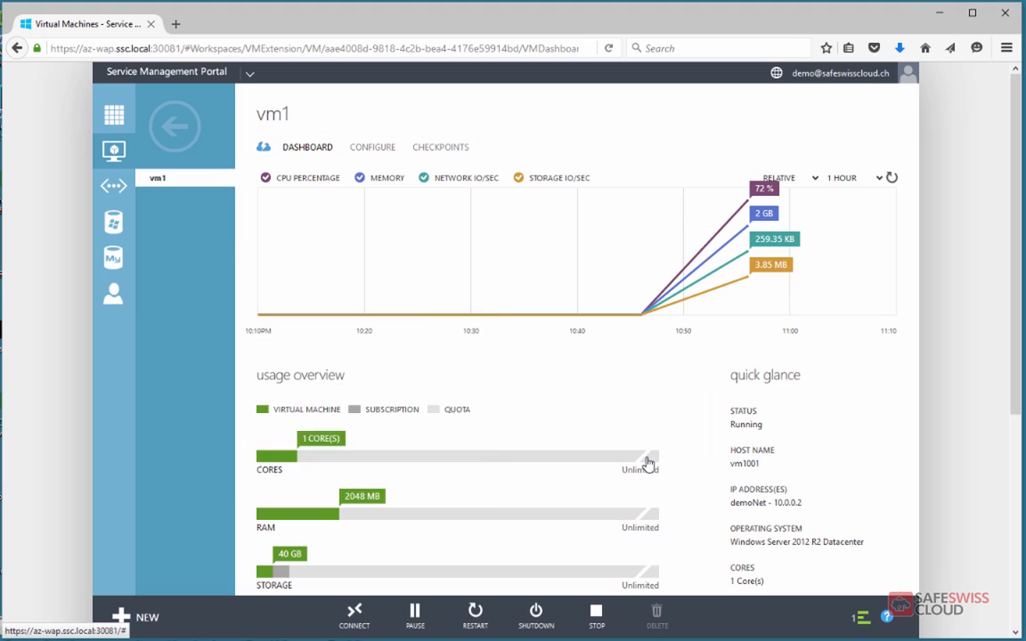
click(394, 473)
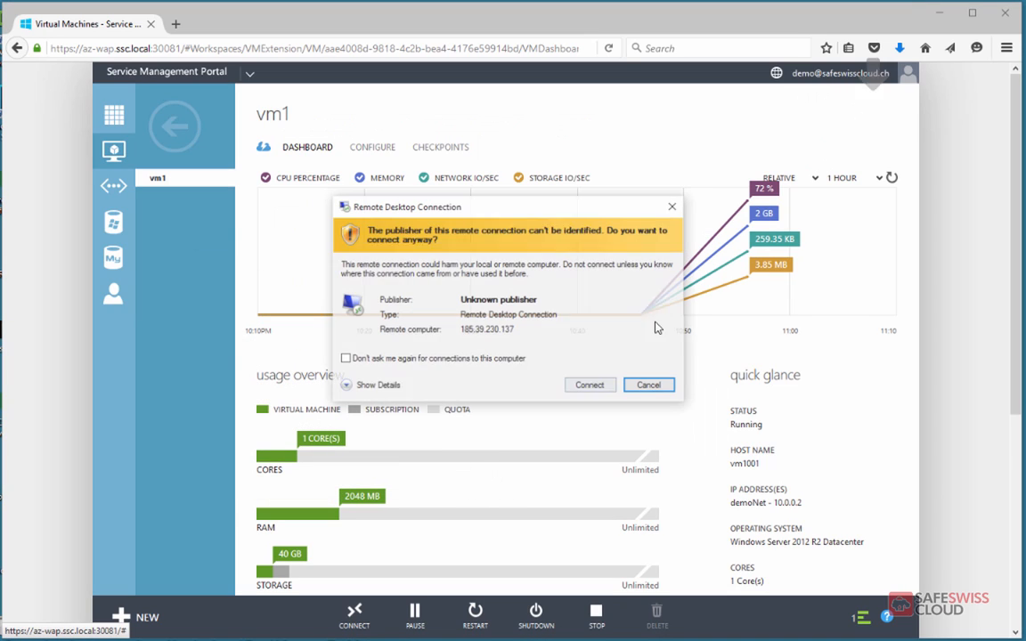
click(591, 386)
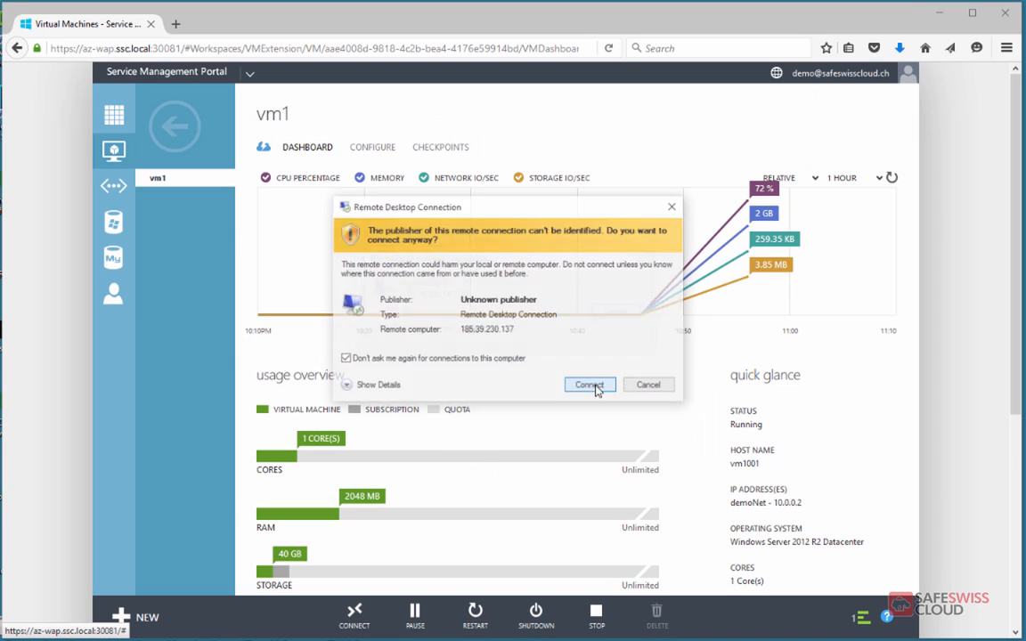
Step: Sign in to vm1 with the administrator username and the account password, accepting the untrusted certificate without being asked again
click(505, 323)
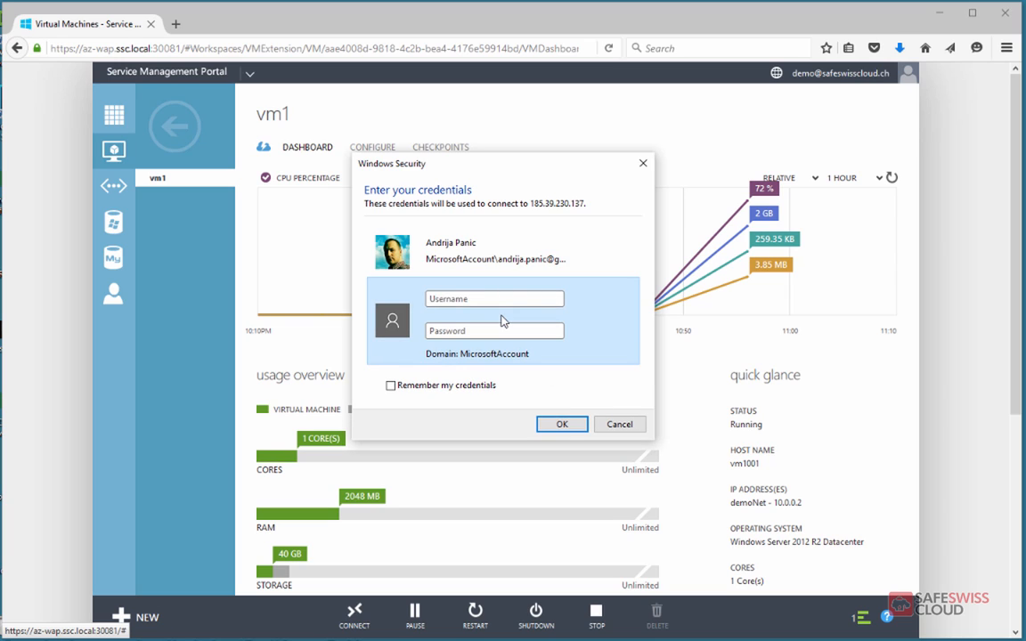
text(admi•••)
key(Return)
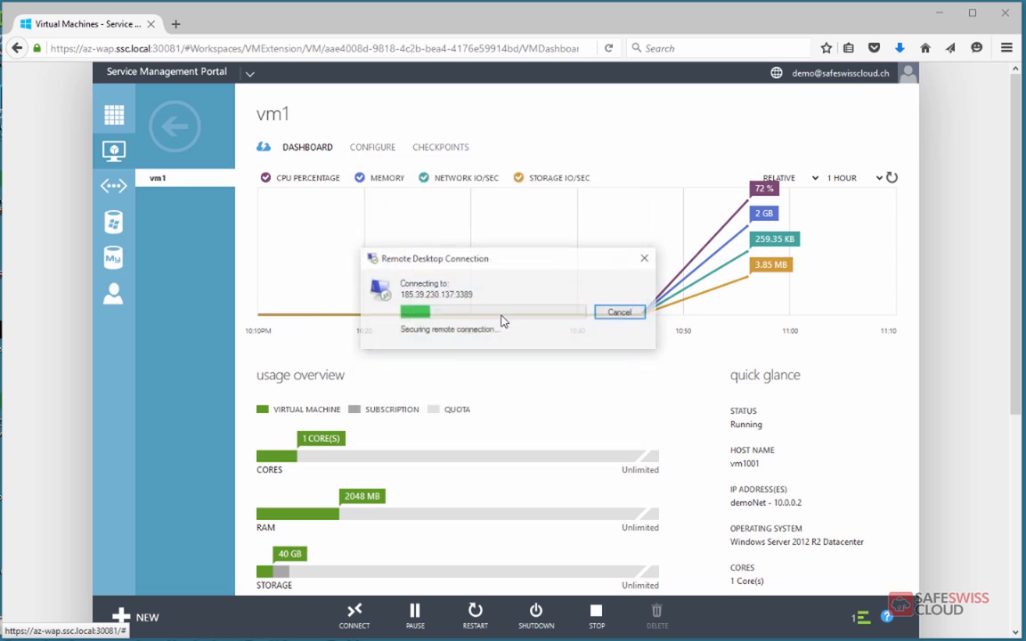
click(506, 398)
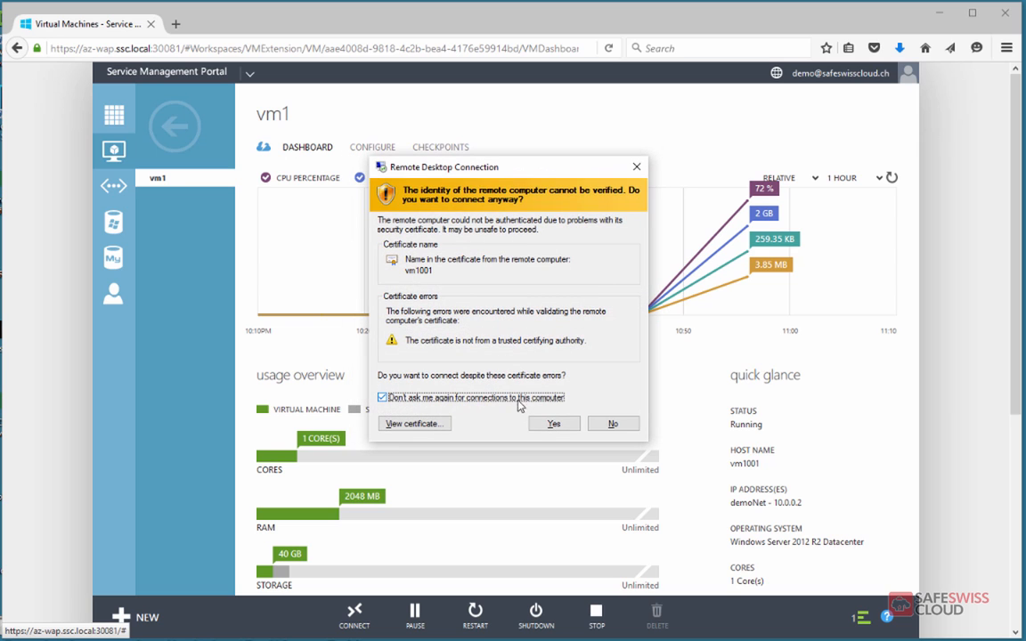
click(553, 423)
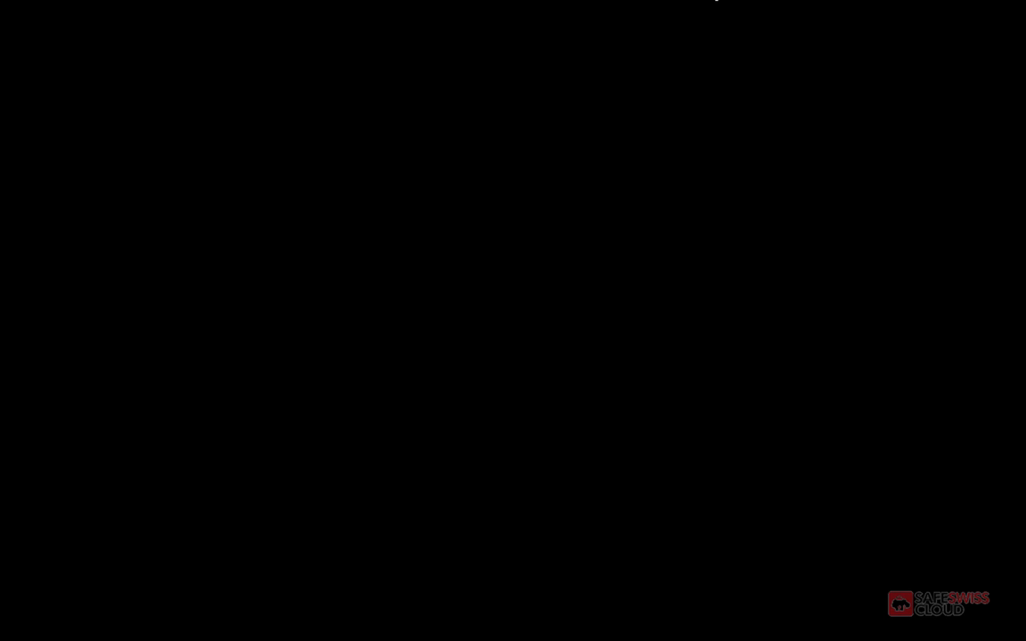
Step: Switch the vm1 remote session from full screen to a window and enlarge it to fill most of the screen
click(717, 0)
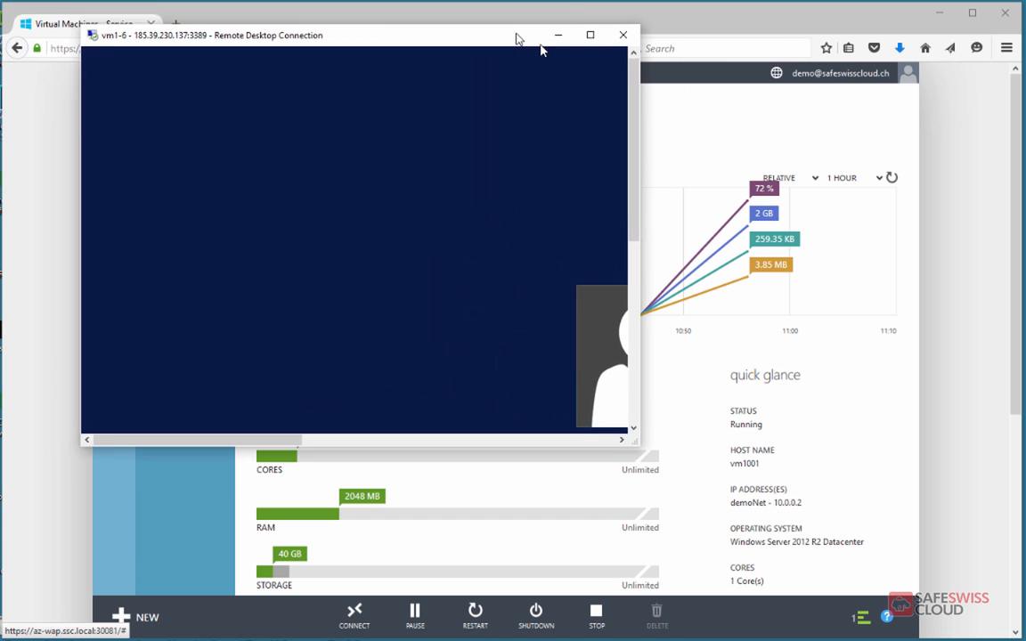
drag(542, 46, 444, 18)
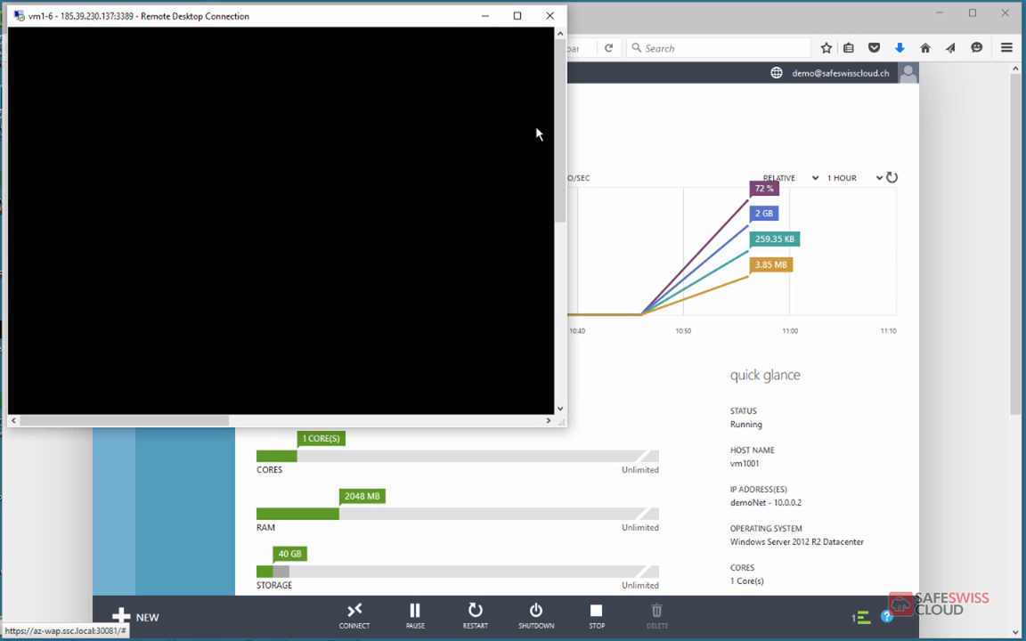
drag(562, 424, 1013, 629)
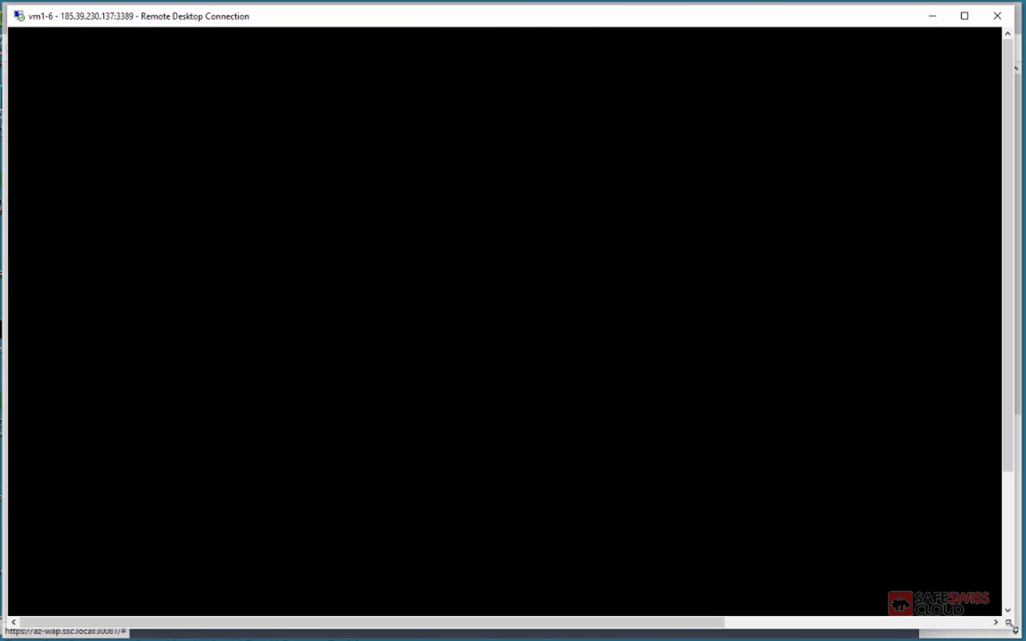
Step: Answer Yes to the network prompt on vm1's desktop and check the server's network status
drag(1008, 380, 1022, 501)
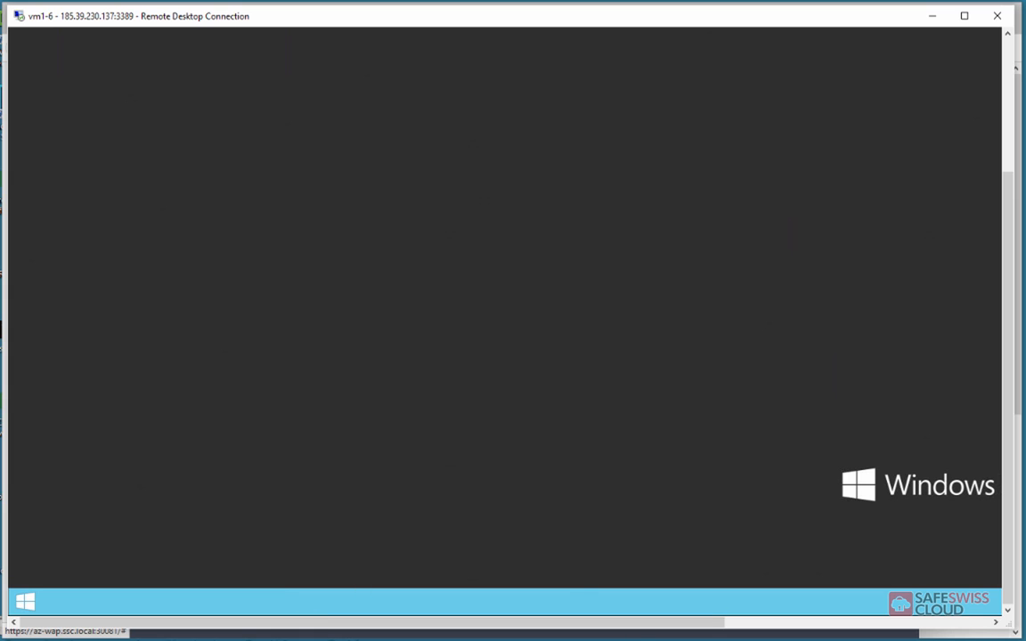
drag(809, 614, 914, 614)
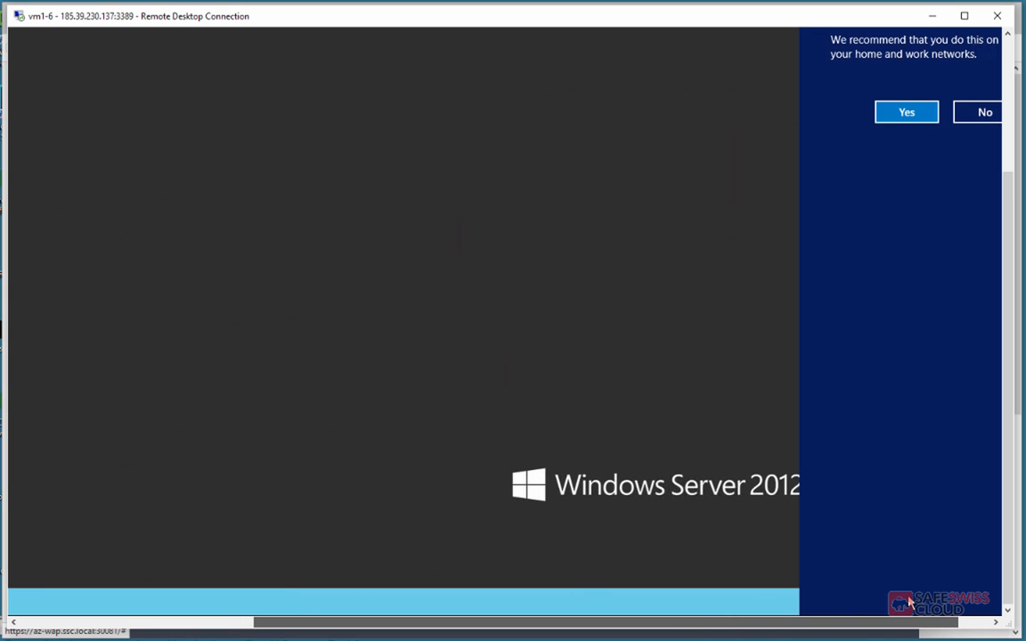
drag(1009, 185, 1000, 43)
click(902, 288)
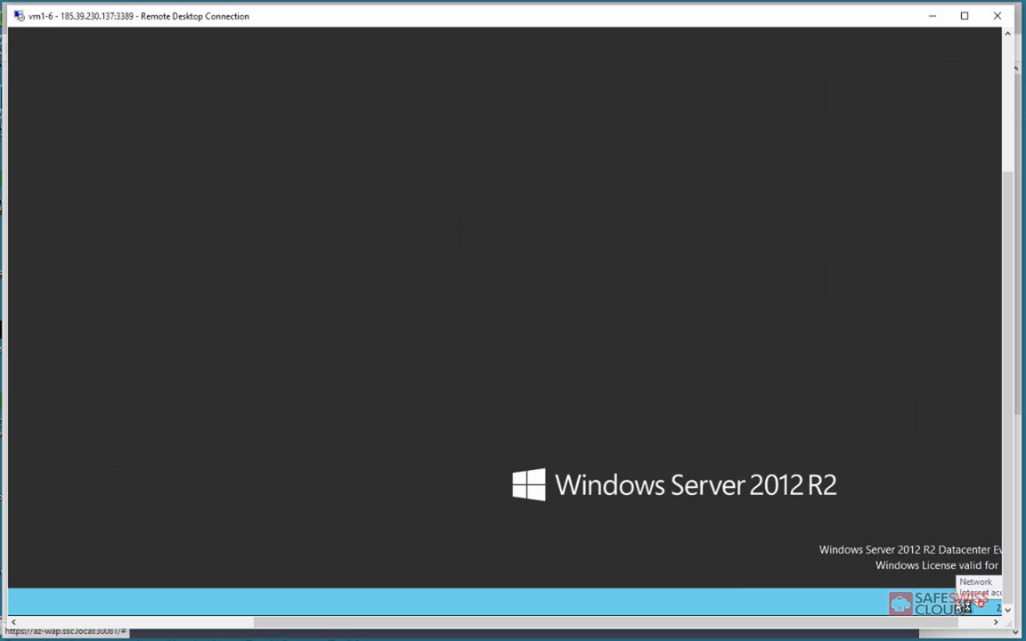
drag(928, 623, 982, 622)
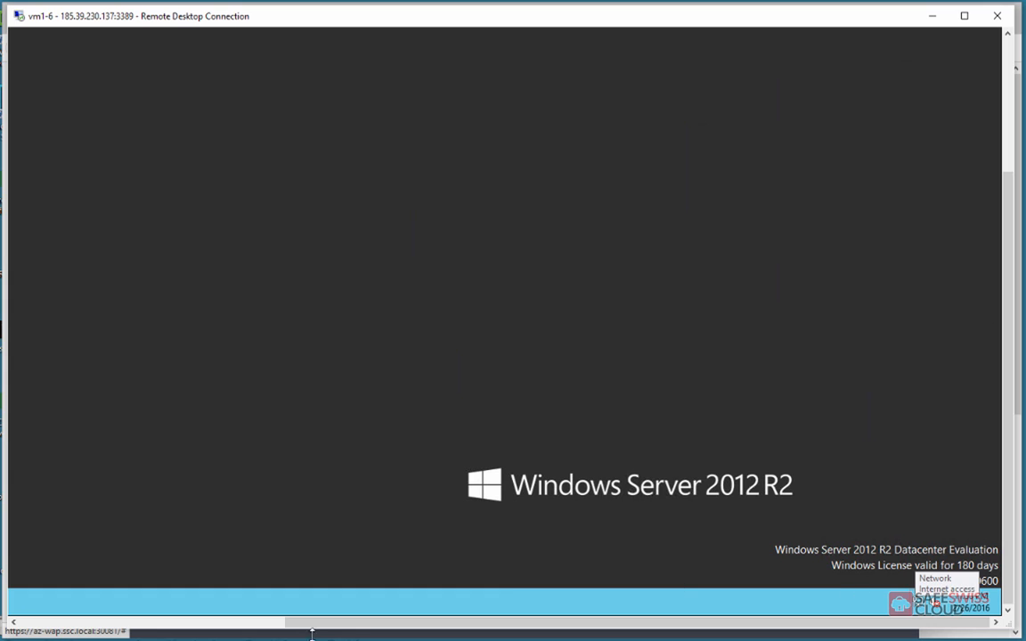
Step: Open Command Prompt on vm1, ping 8.8.8.8 to test internet connectivity, and stop the ping
drag(342, 616, 27, 622)
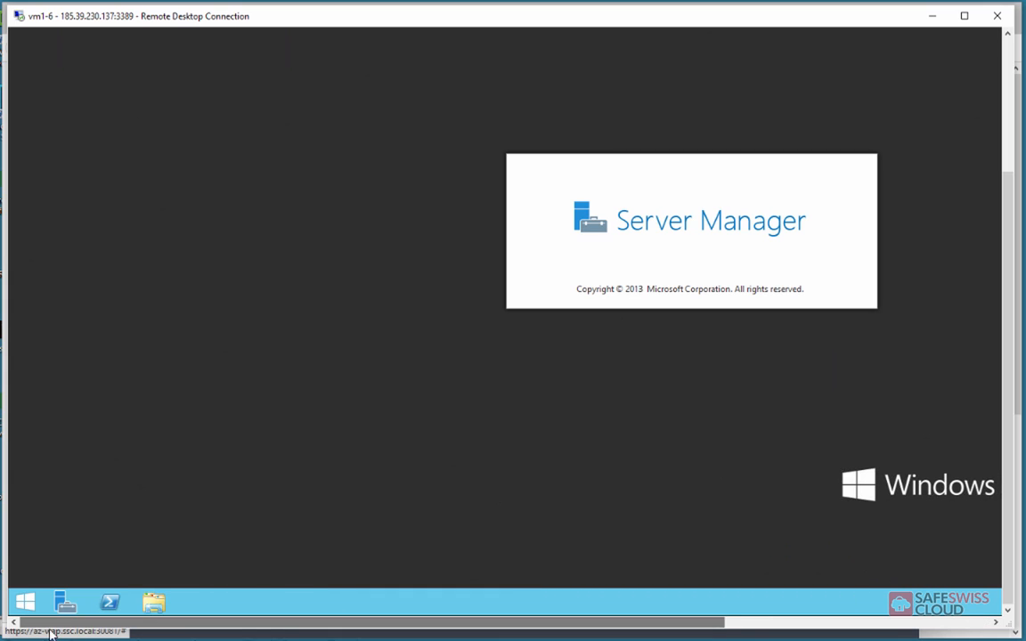
click(25, 605)
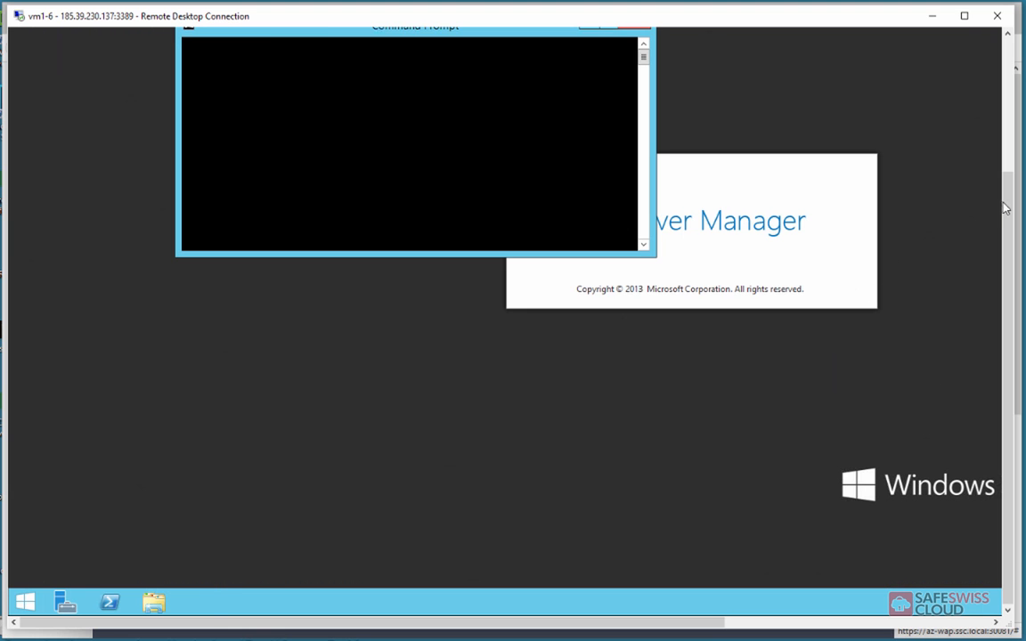
text(ping)
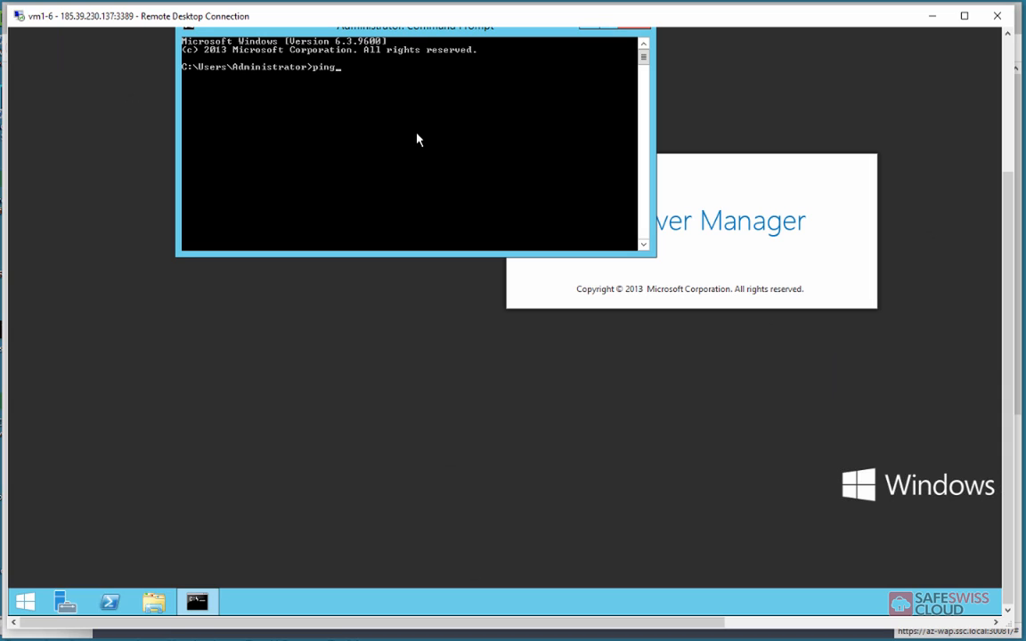
text( 8/8/8/)
key(BackSpace)
key(BackSpace)
key(BackSpace)
key(BackSpace)
key(BackSpace)
text(.8.8.8)
key(Return)
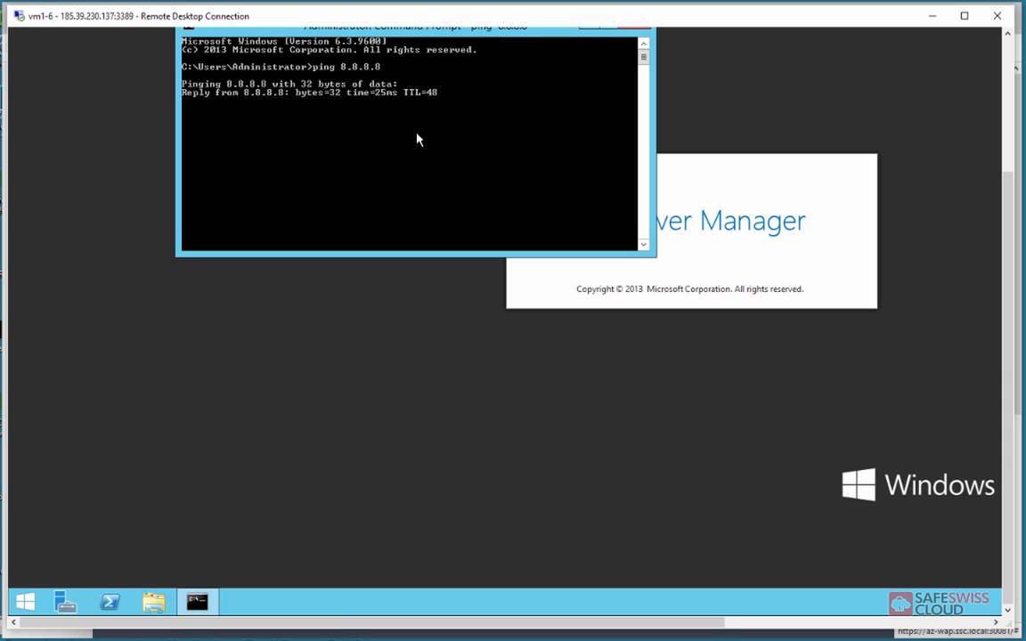
key(ctrl+c)
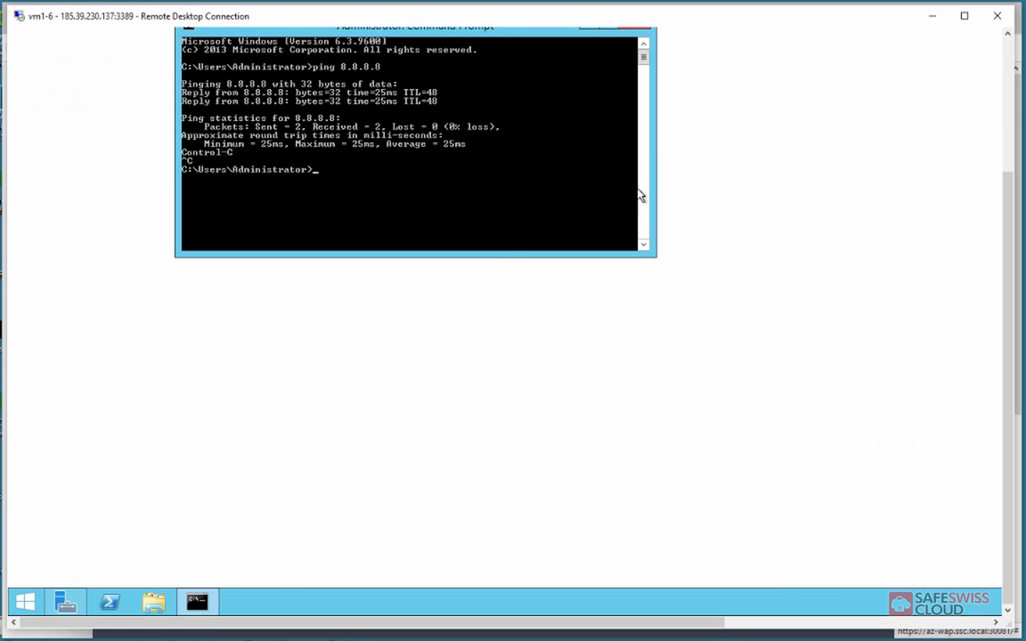
Step: Disconnect the remote desktop session and shut down vm1 from its dashboard
click(996, 17)
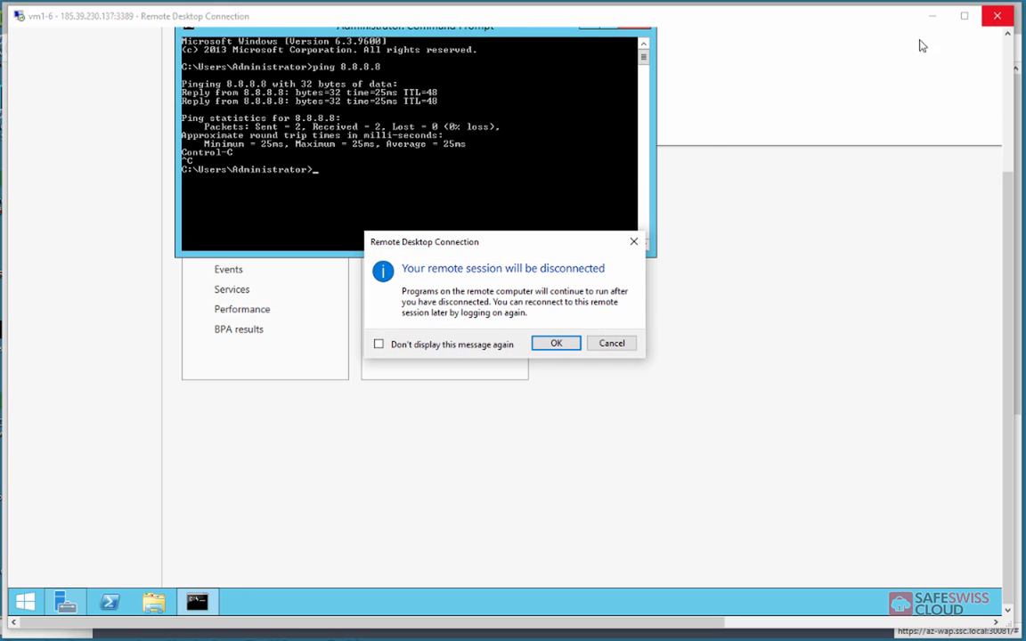
click(568, 349)
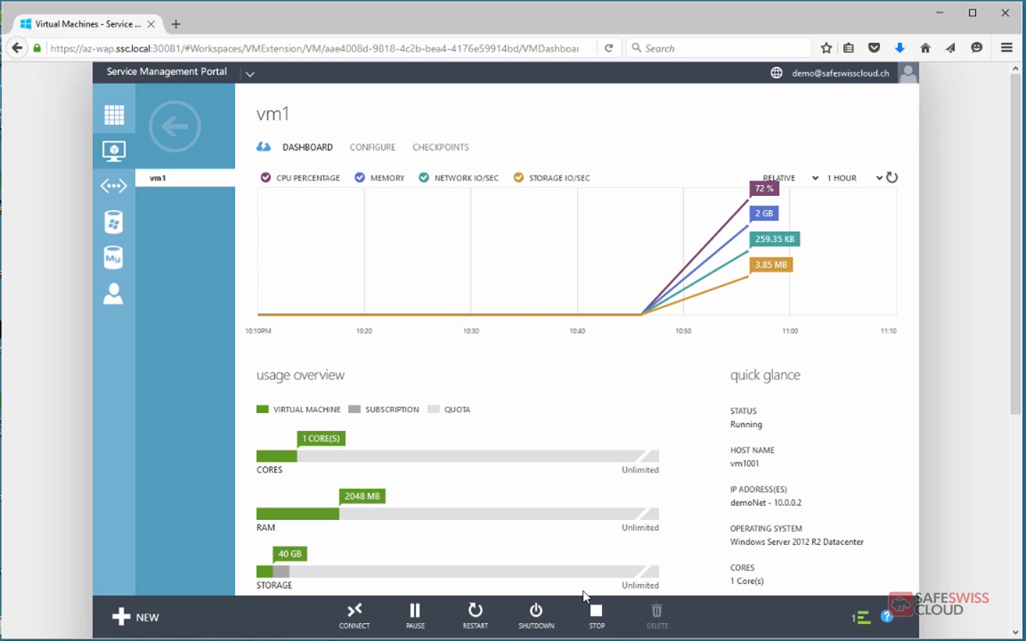
click(535, 615)
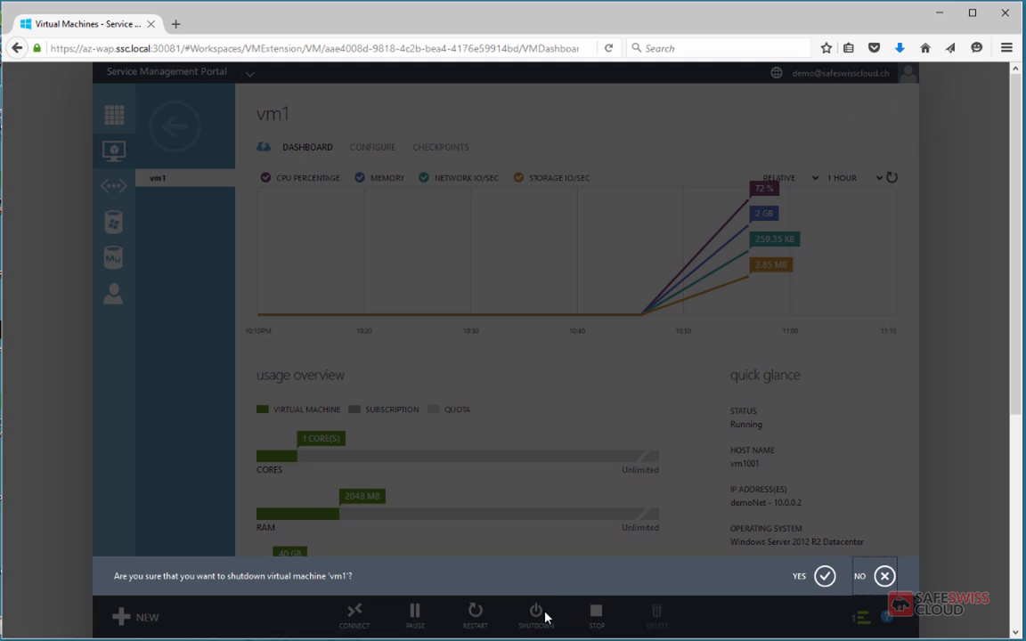
click(826, 581)
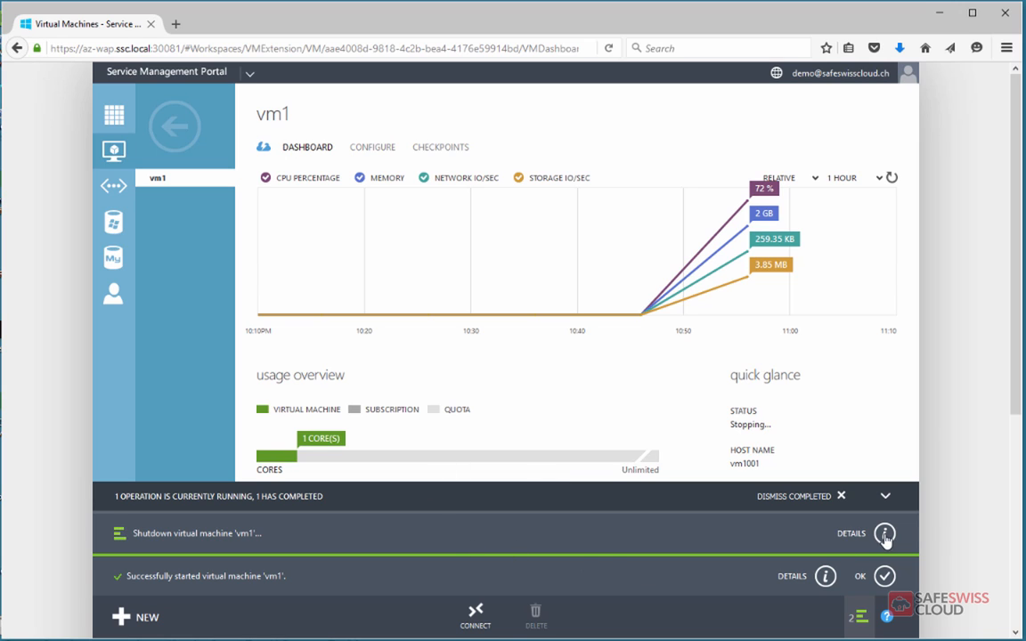
Step: Dismiss the completed operation notifications and reload vm1's dashboard to check its status
click(840, 496)
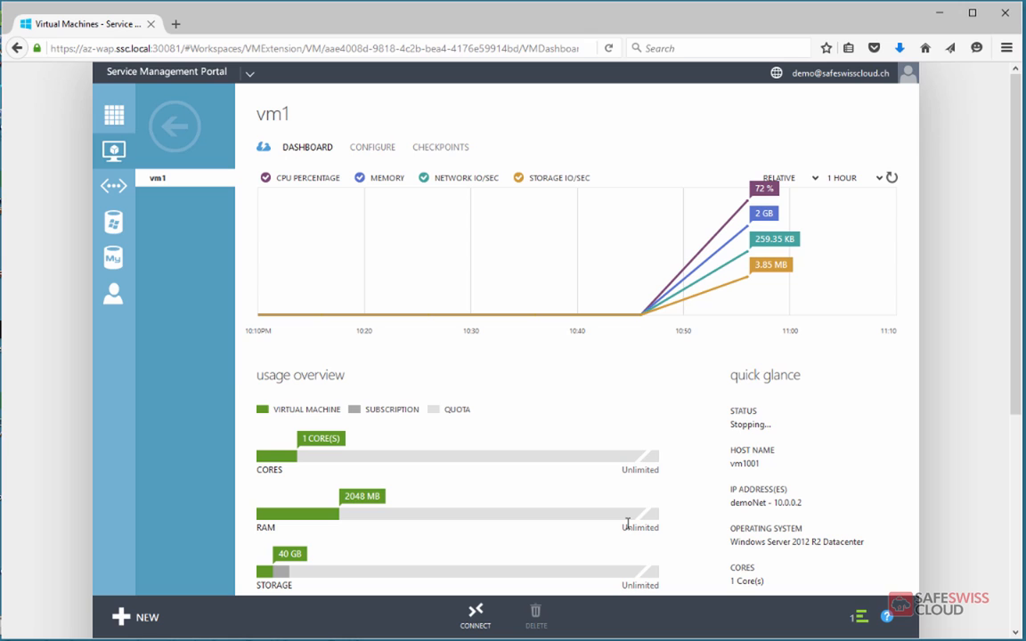
drag(481, 396, 498, 555)
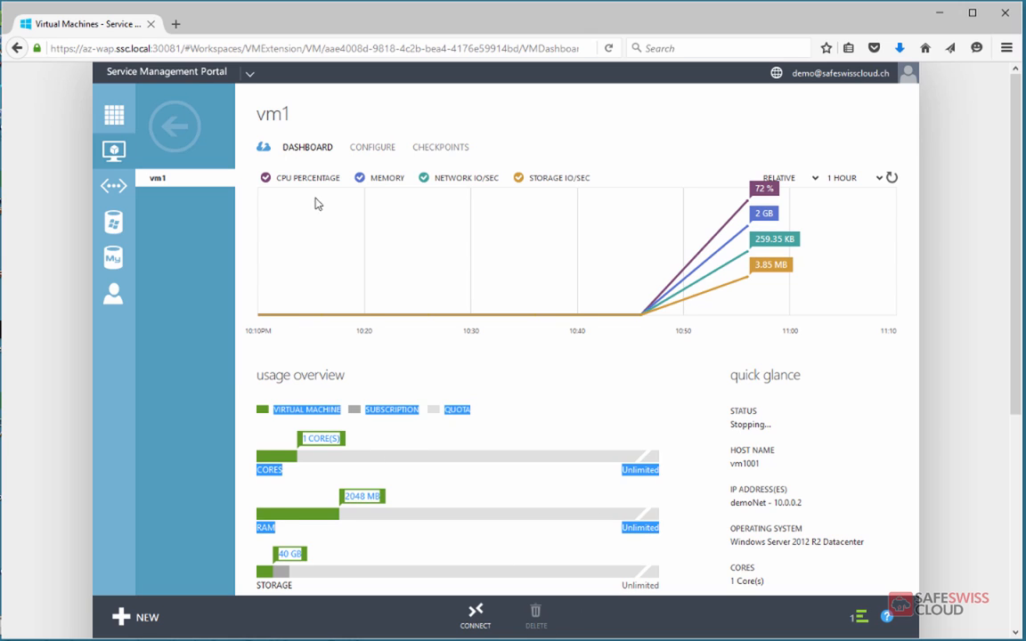
drag(315, 204, 309, 159)
click(300, 155)
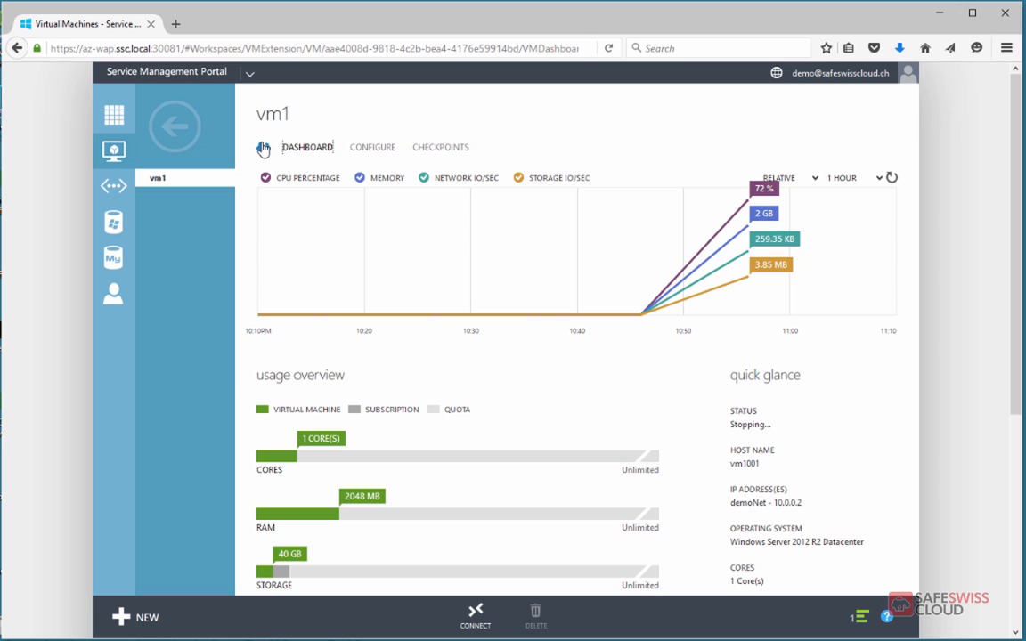
click(263, 148)
click(312, 154)
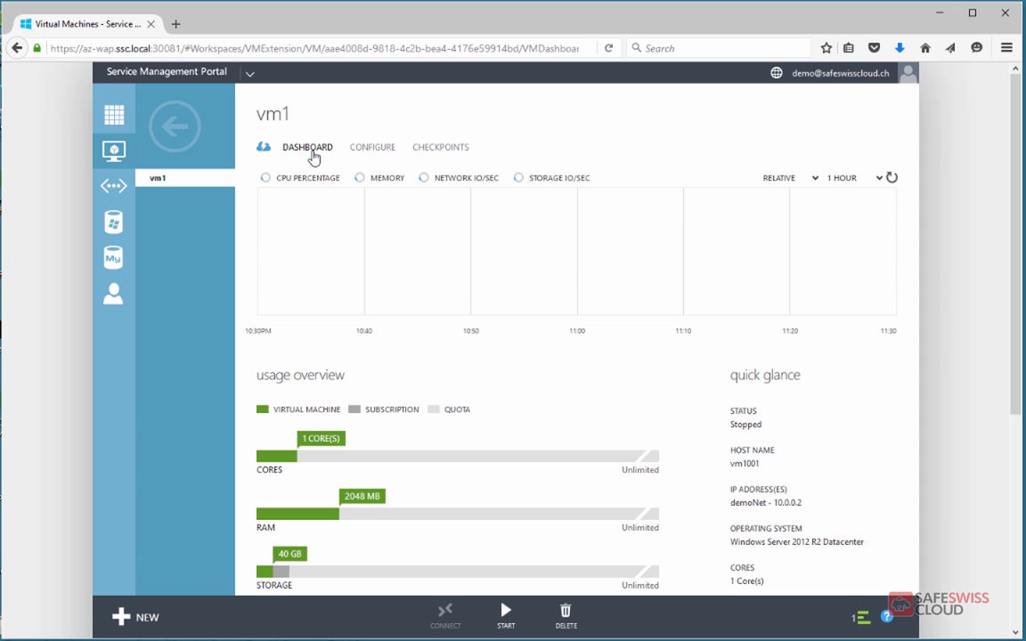
Step: Delete virtual machine vm1 and review the details of the deletion operation
click(564, 614)
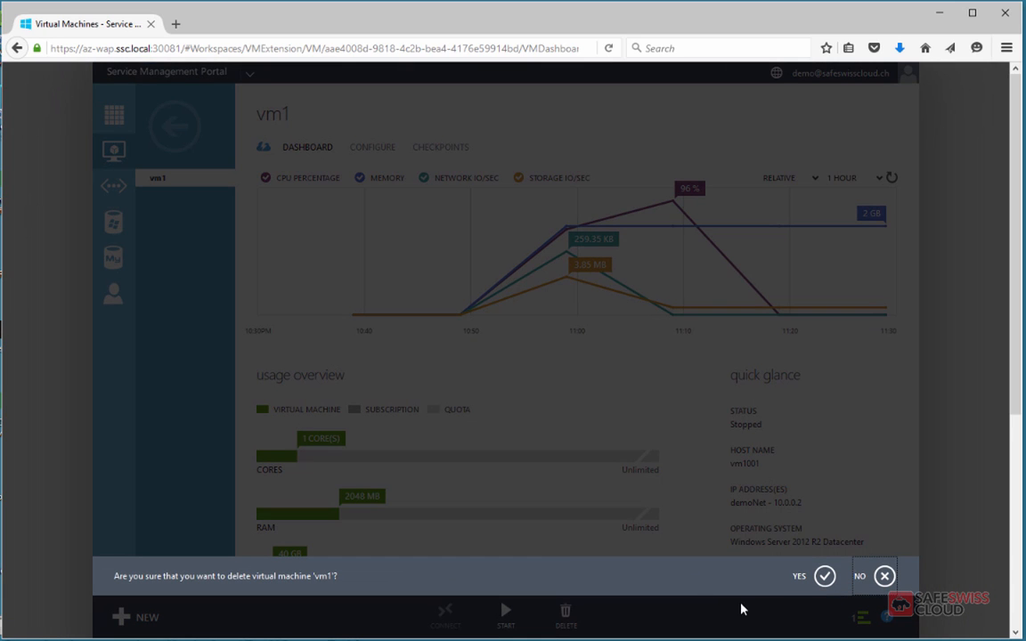
click(818, 577)
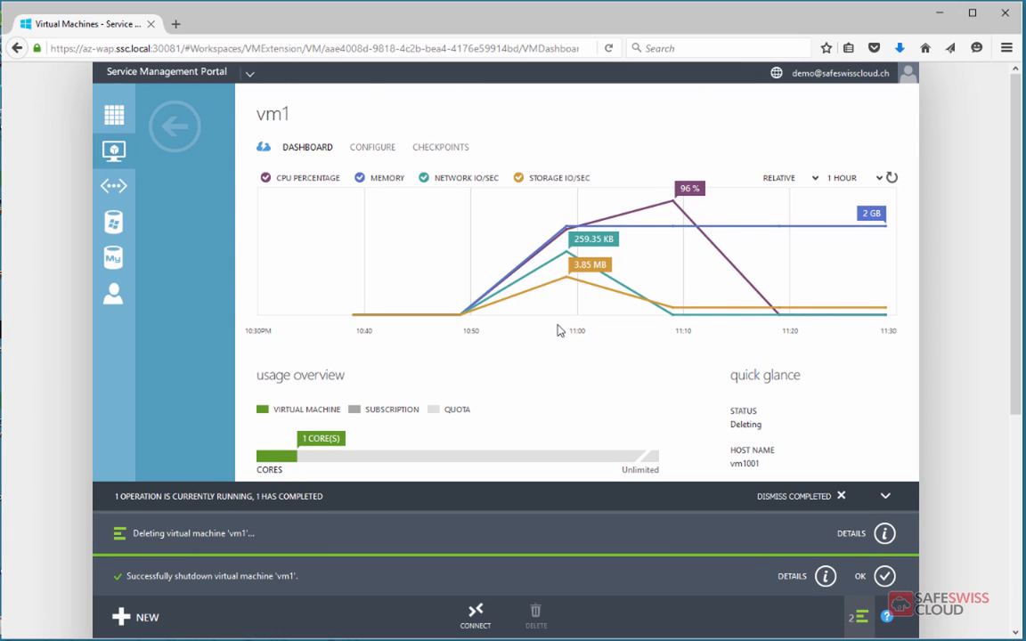
click(849, 535)
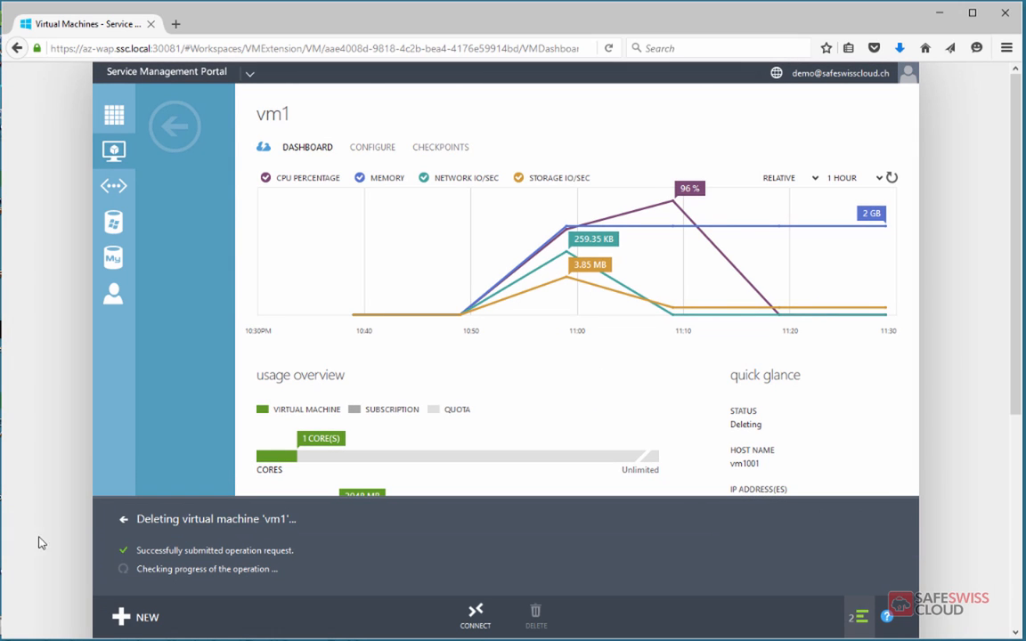
click(860, 616)
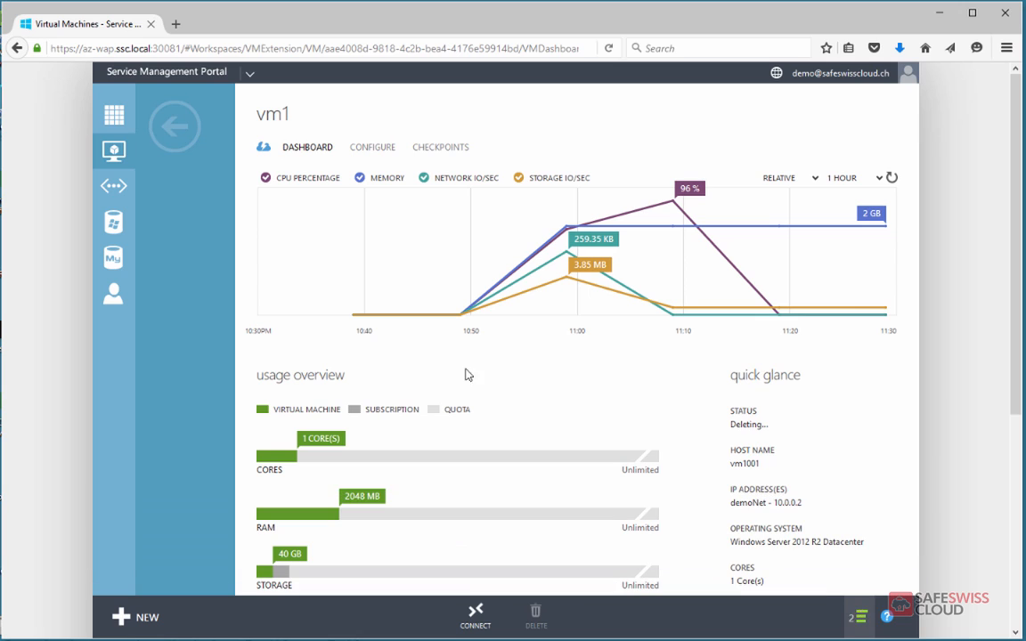
Step: Start a virtual machine role from the gallery using Domain Controller - Windows 2012 and name it DemoDC
click(173, 127)
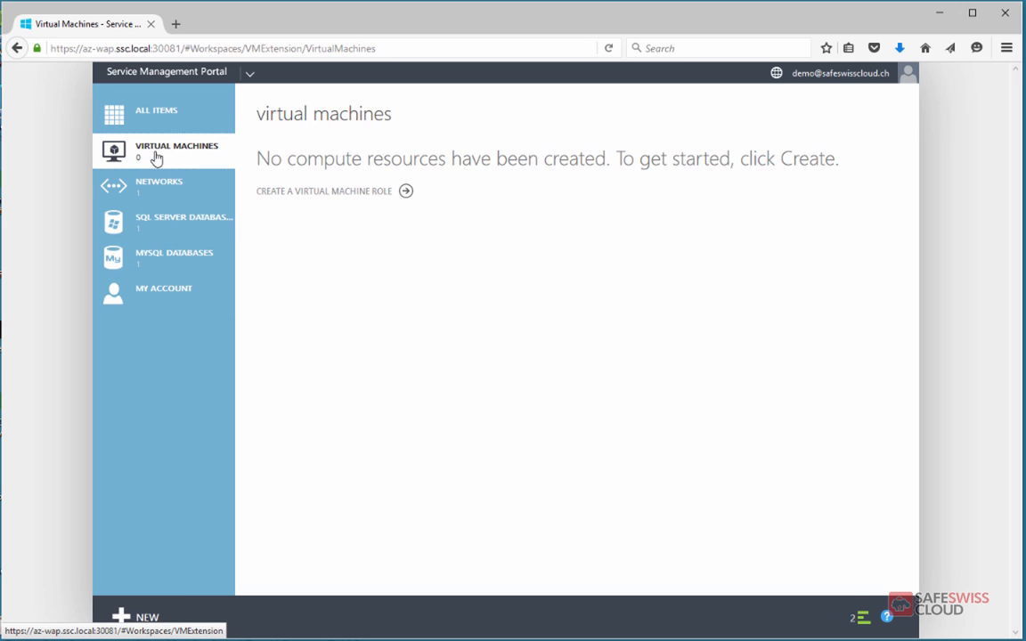
click(136, 619)
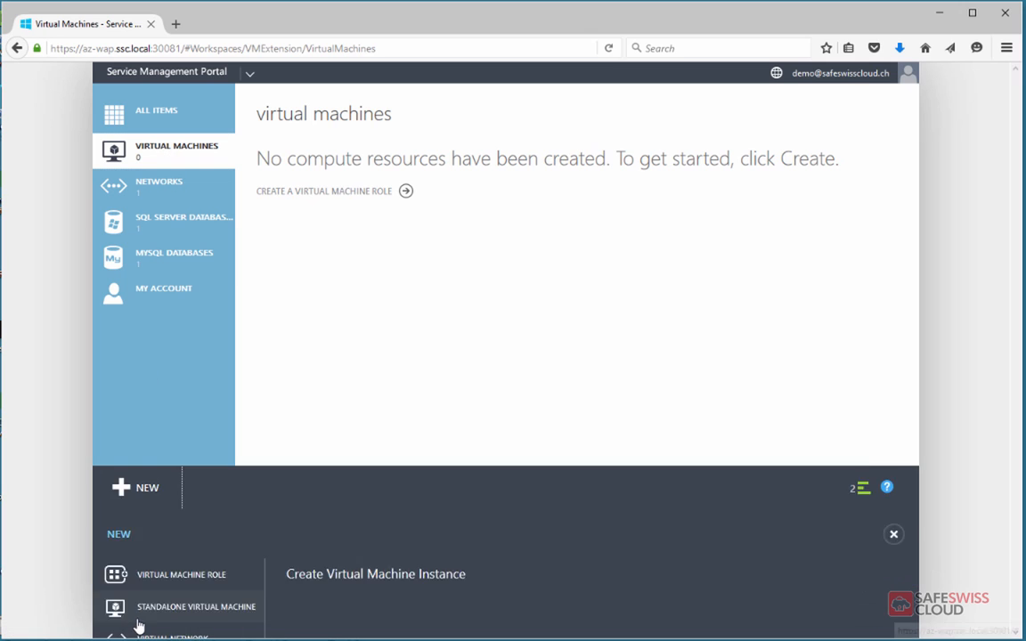
click(210, 328)
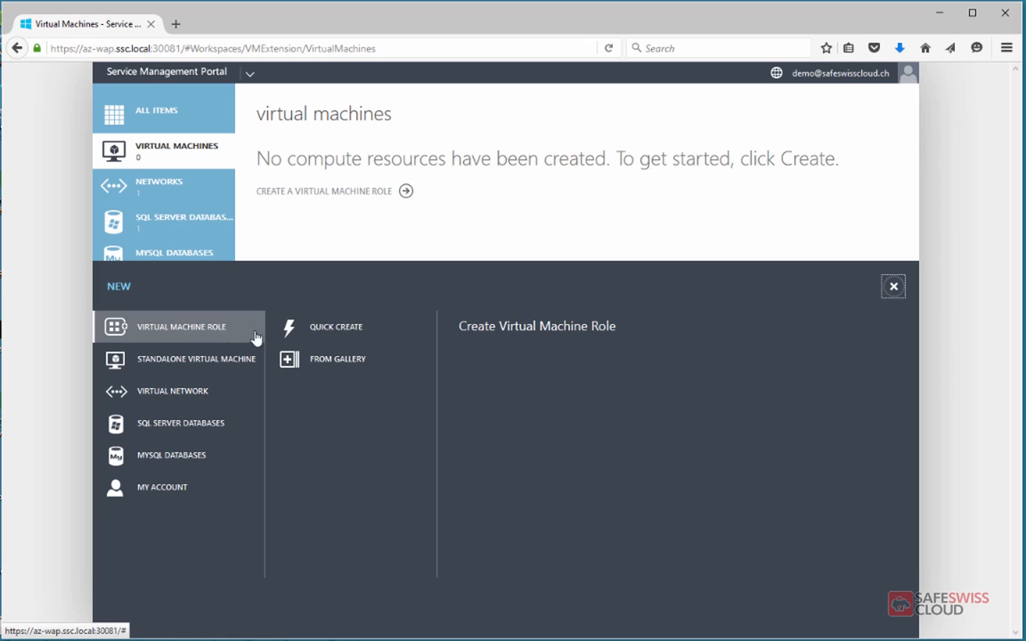
click(331, 357)
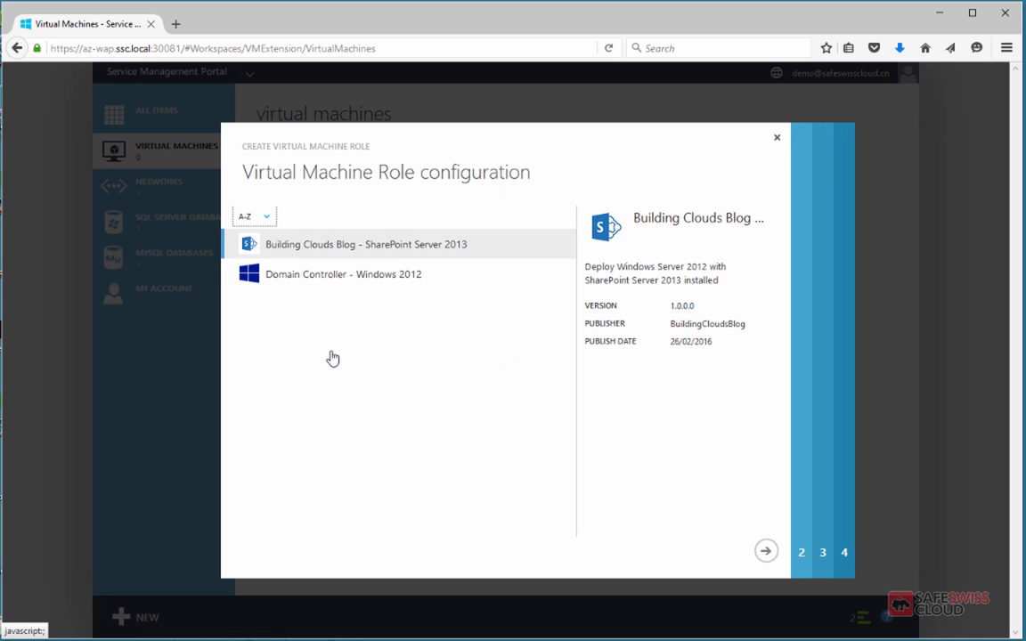
click(373, 284)
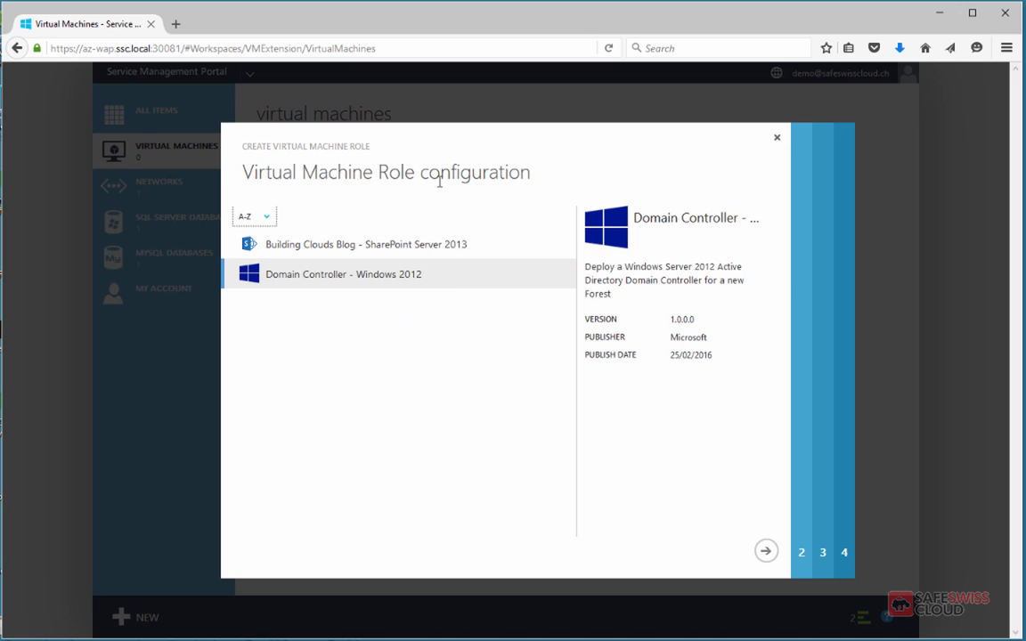
click(766, 550)
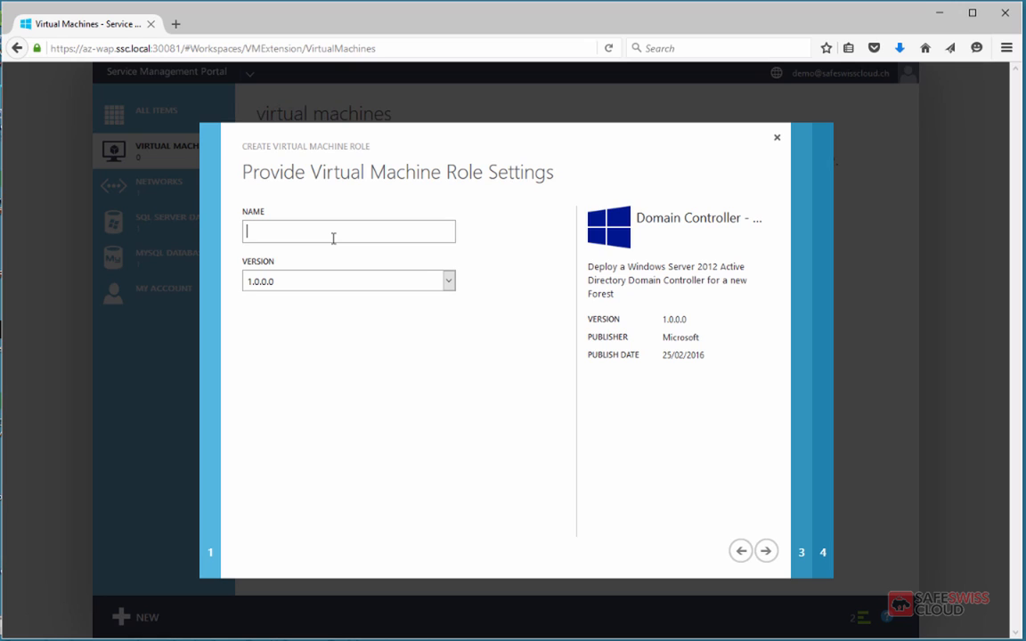
text(DemoDC)
click(764, 551)
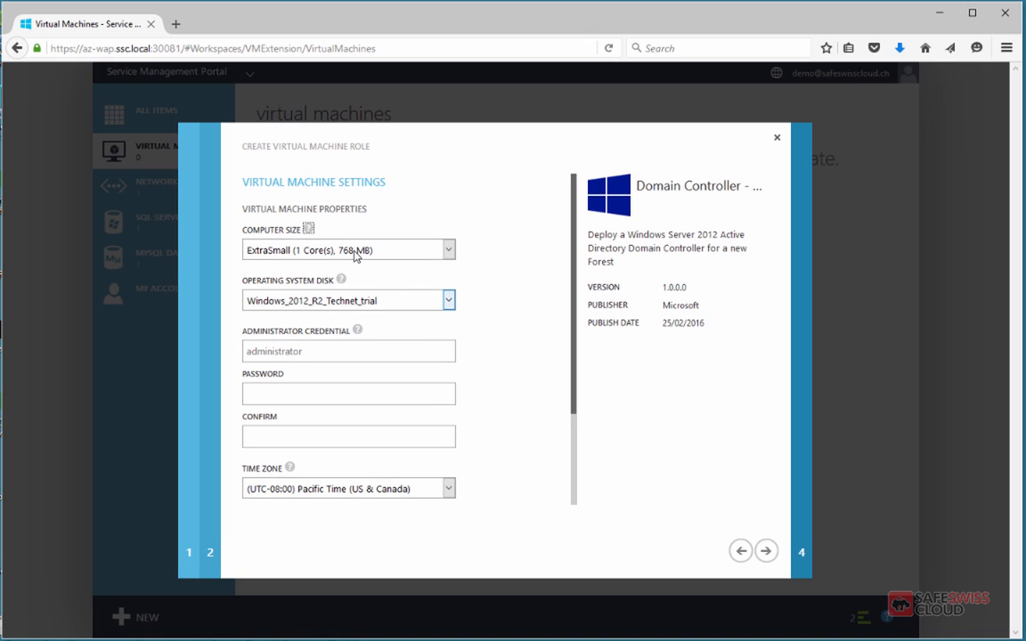
Step: Set the role's computer size to Small (1 Core(s), 1792 MB) with Windows_2012_R2_Technet_trial as the operating system disk
click(356, 253)
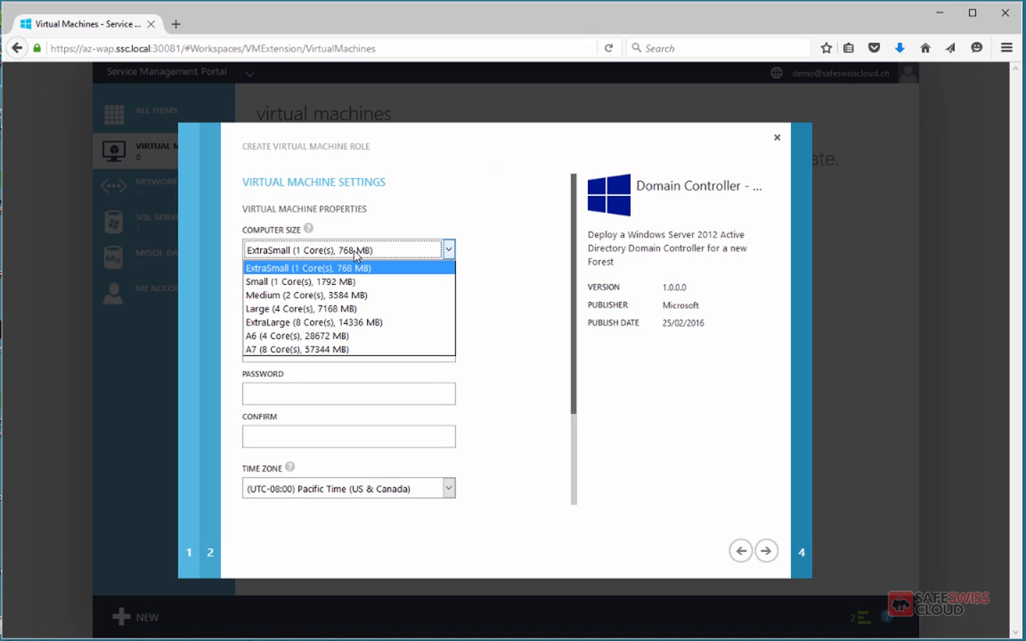
click(377, 177)
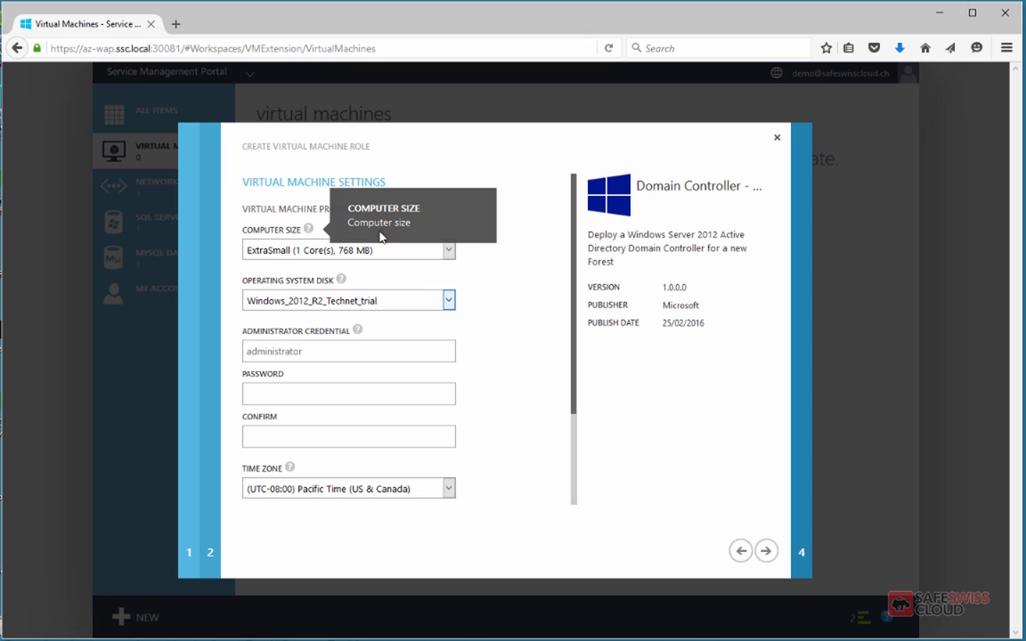
click(449, 253)
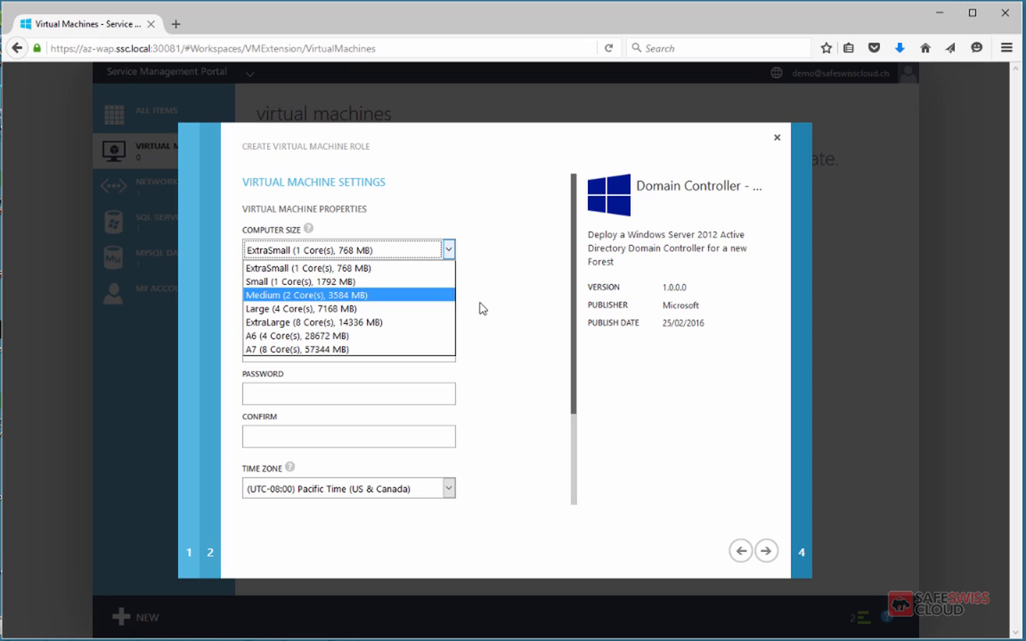
click(339, 288)
click(355, 303)
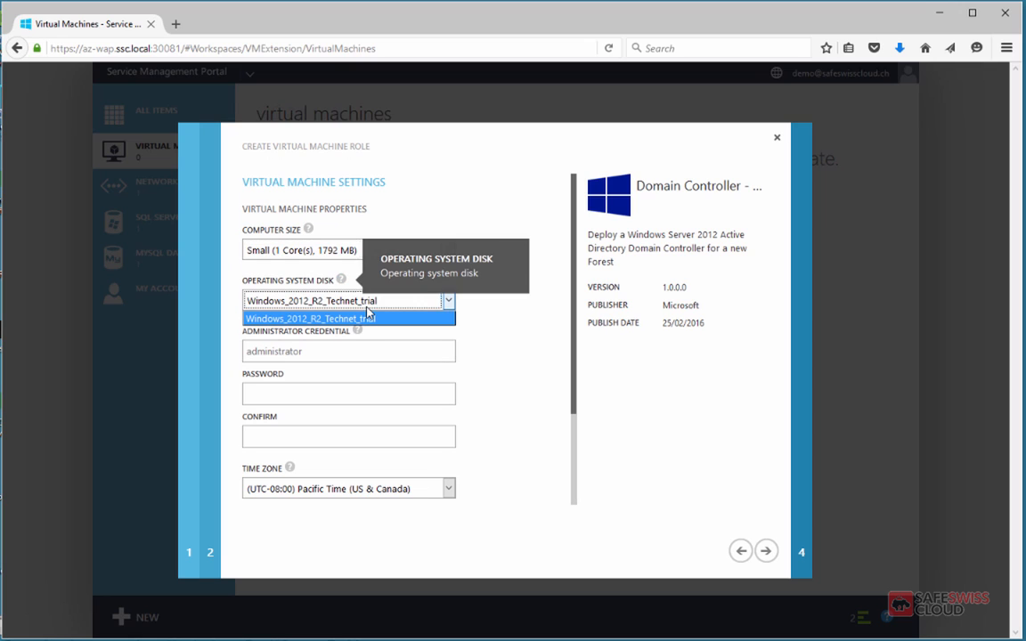
click(389, 305)
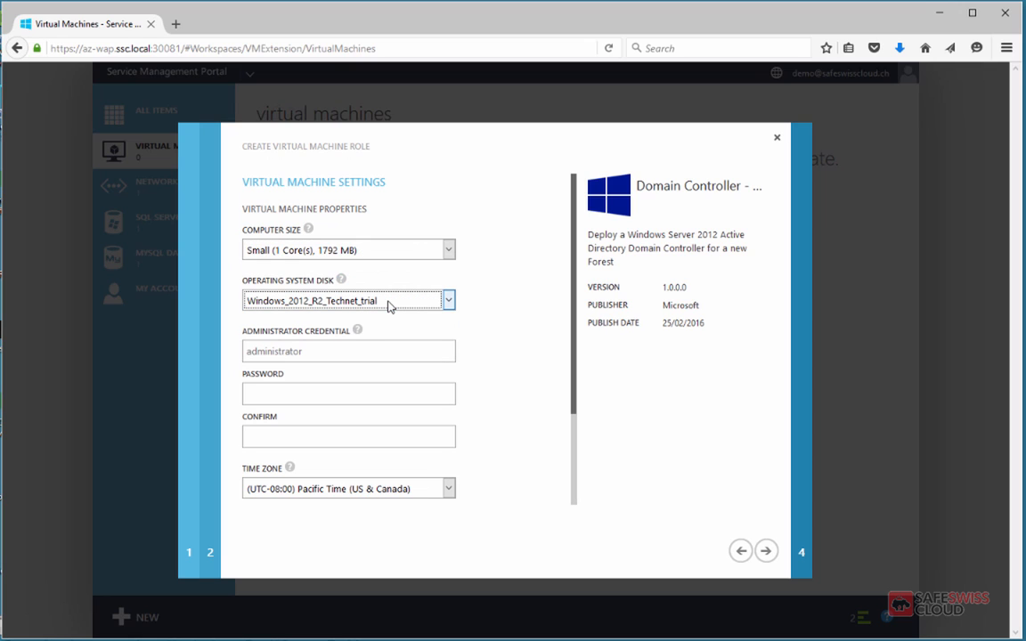
click(449, 301)
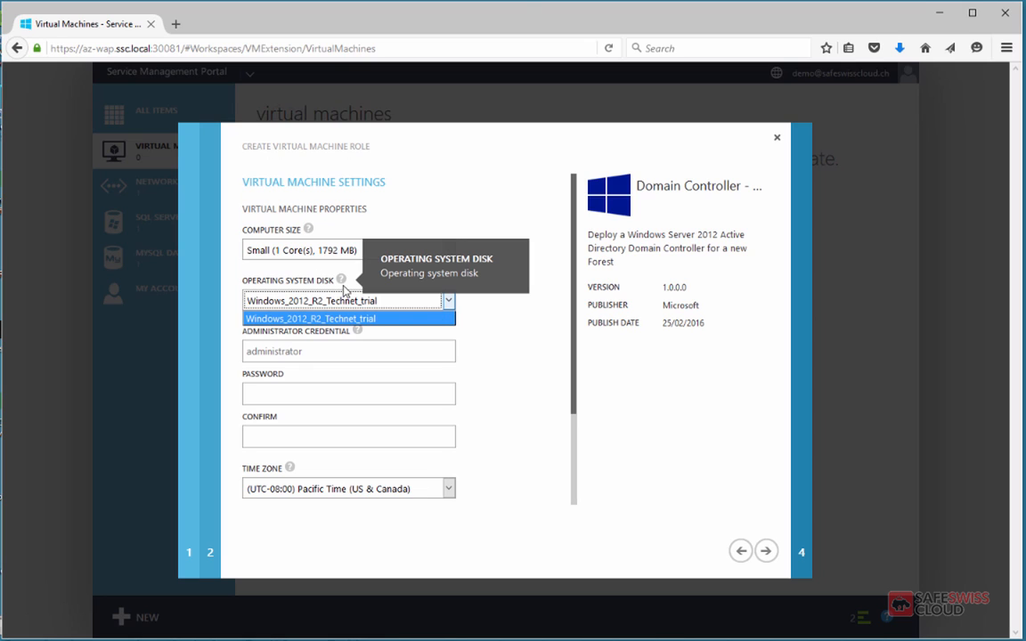
click(427, 303)
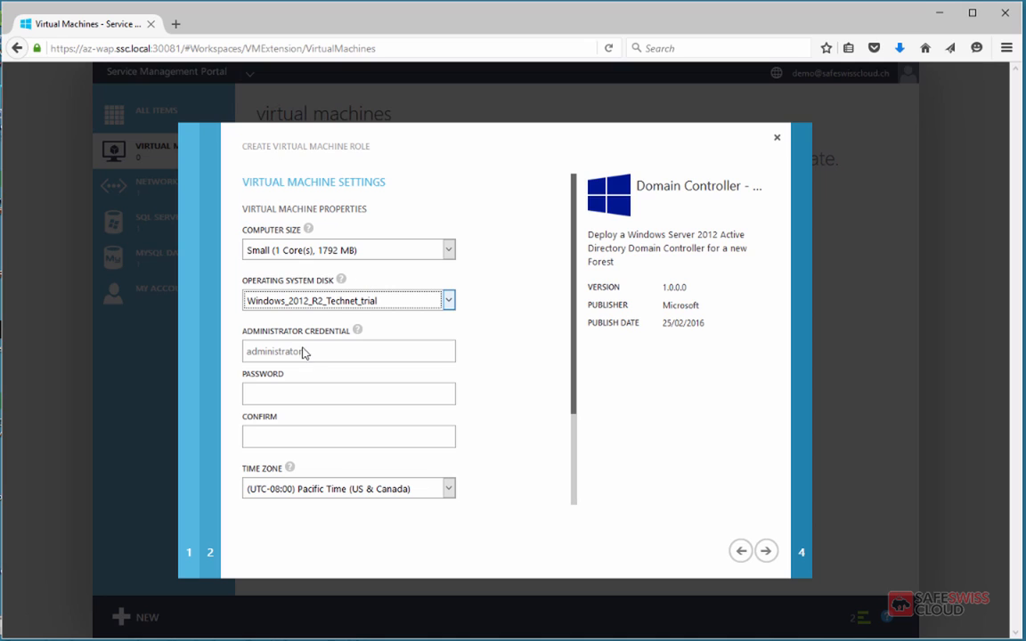
Step: Enter and confirm the administrator password for the virtual machine role
click(301, 388)
text(●●●)
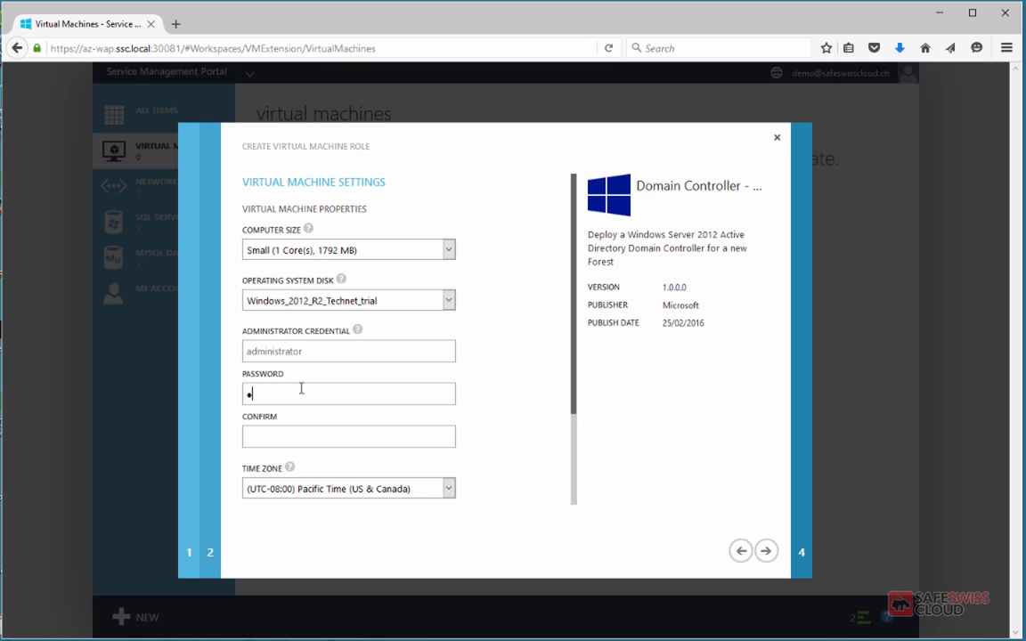
key(BackSpace)
key(BackSpace)
key(BackSpace)
text(●●●●●●●●●●)
key(Tab)
text(●●●●●●●●●●)
Step: Set the time zone to (UTC+01:00) Belgrade, Bratislava, Budapest, Ljubljana, Prague and continue to the Active Directory settings
click(448, 488)
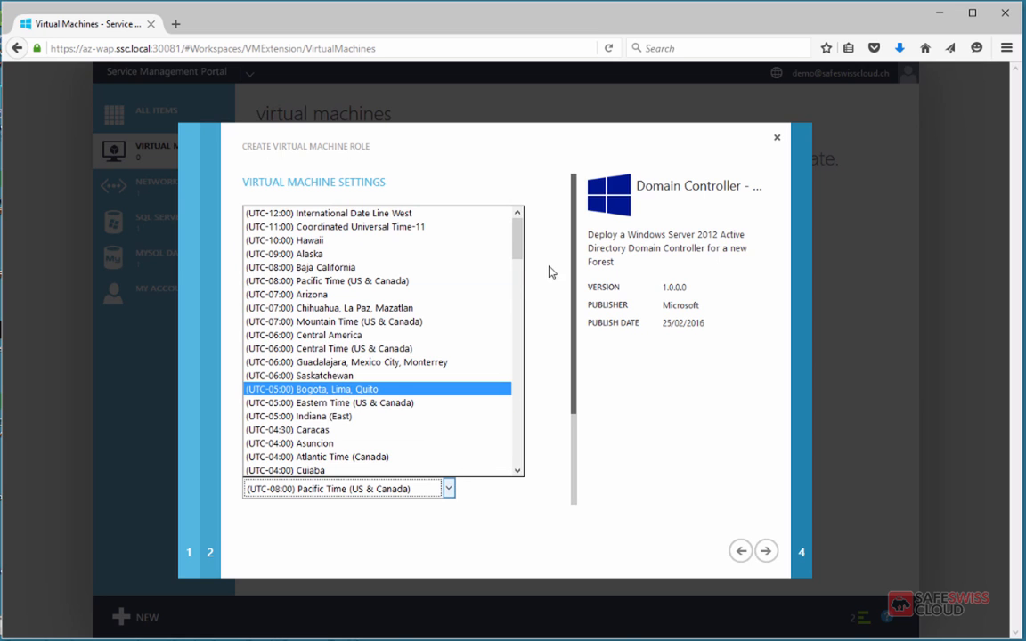
drag(517, 238, 518, 294)
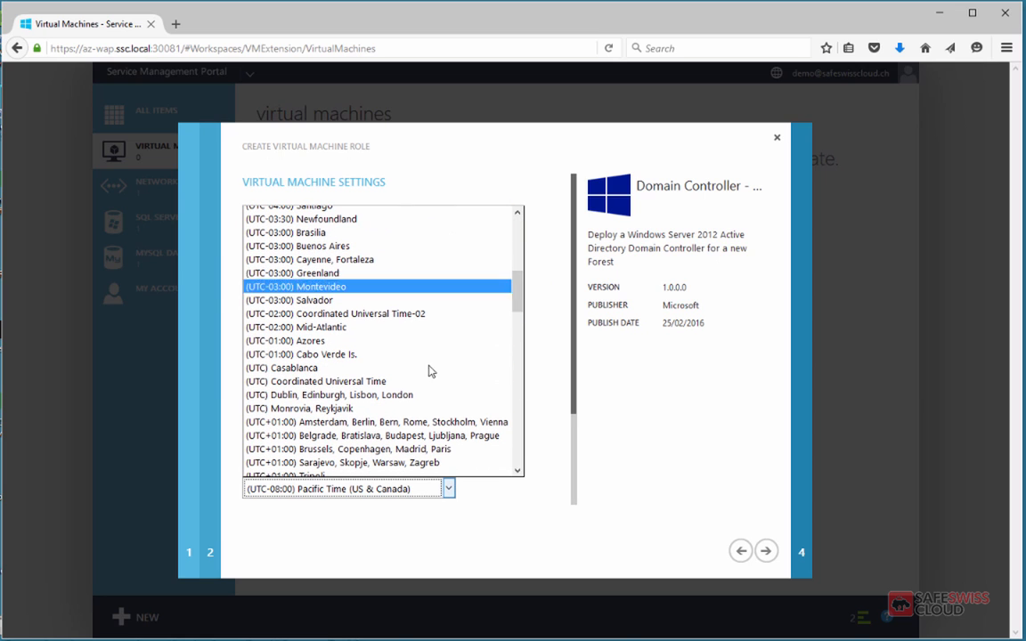
click(376, 436)
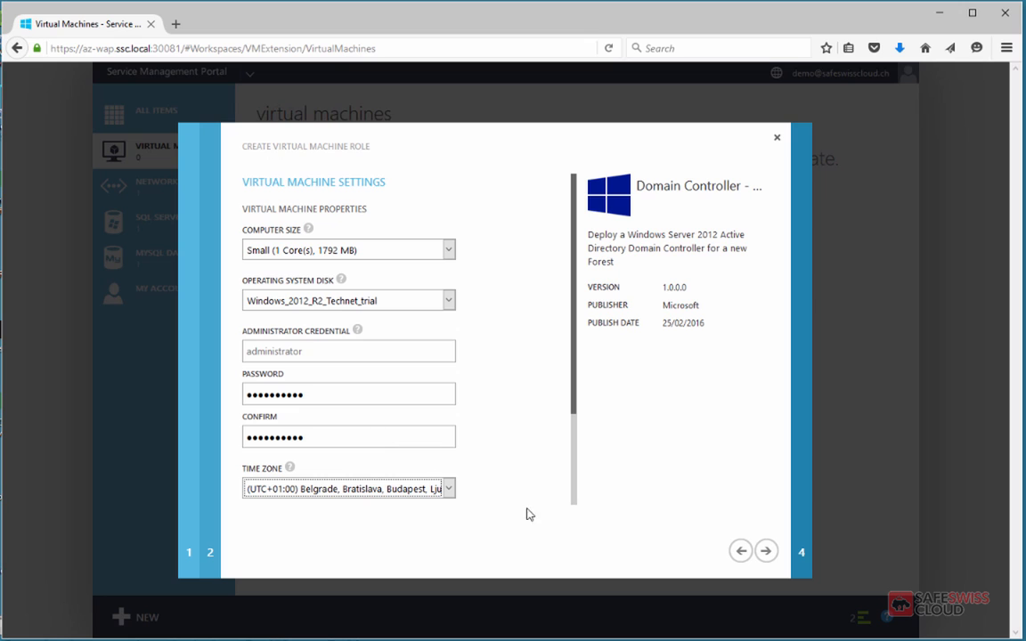
click(767, 552)
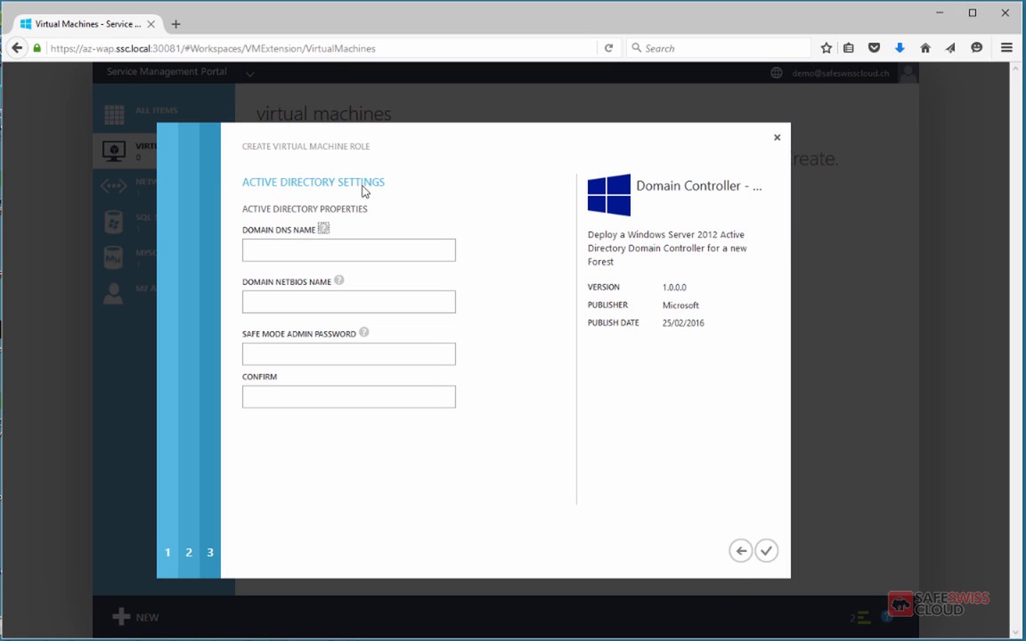
Step: Set the domain DNS name to demo.local and the domain NetBIOS name to DEMO
click(316, 255)
text(demo.local)
key(Tab)
text(DEMO)
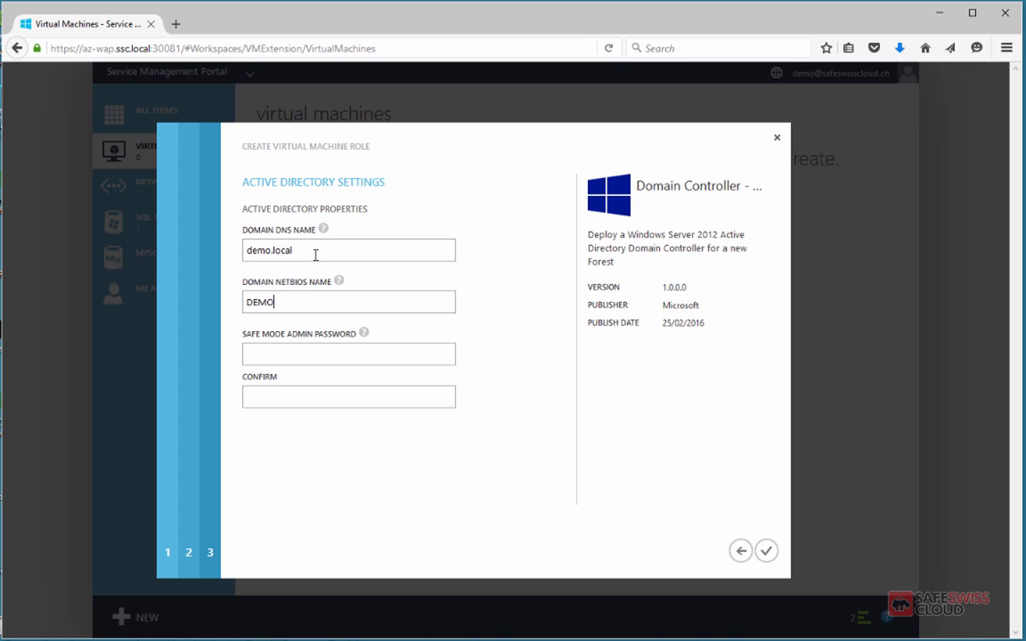
double_click(257, 250)
Step: Enter and confirm the safe mode admin password in the Active Directory settings
click(279, 349)
text(******)
key(BackSpace)
key(BackSpace)
key(BackSpace)
key(BackSpace)
key(BackSpace)
key(BackSpace)
text(****)
key(BackSpace)
key(BackSpace)
key(BackSpace)
key(BackSpace)
text(**********)
key(Tab)
text(**********)
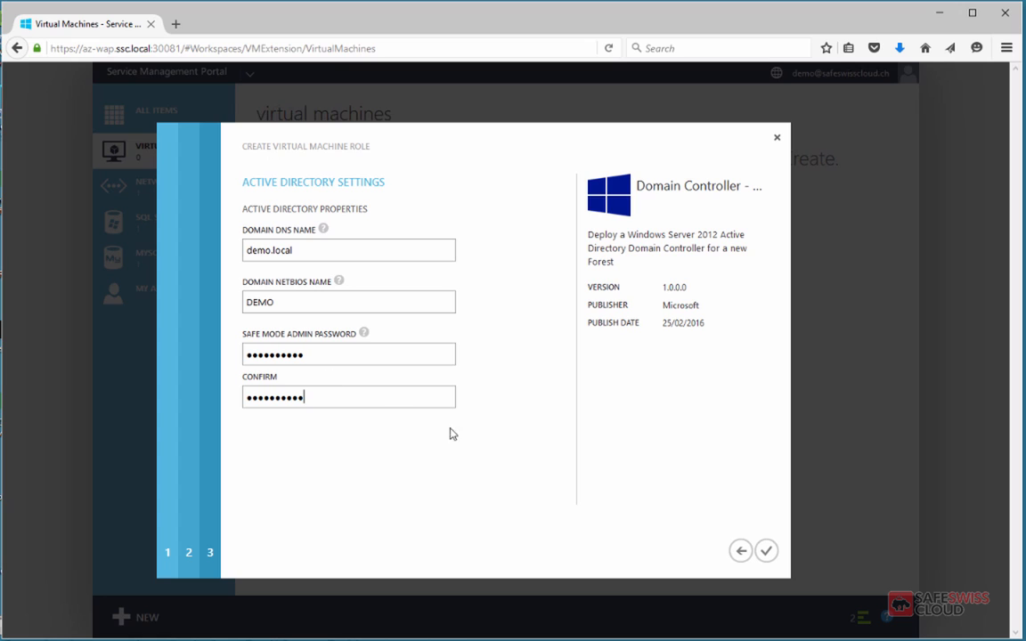
Step: Test a mismatched entry in the safe mode password confirmation, restore it, and submit the DemoDC role for creation
text(*)
mouse_move(445, 357)
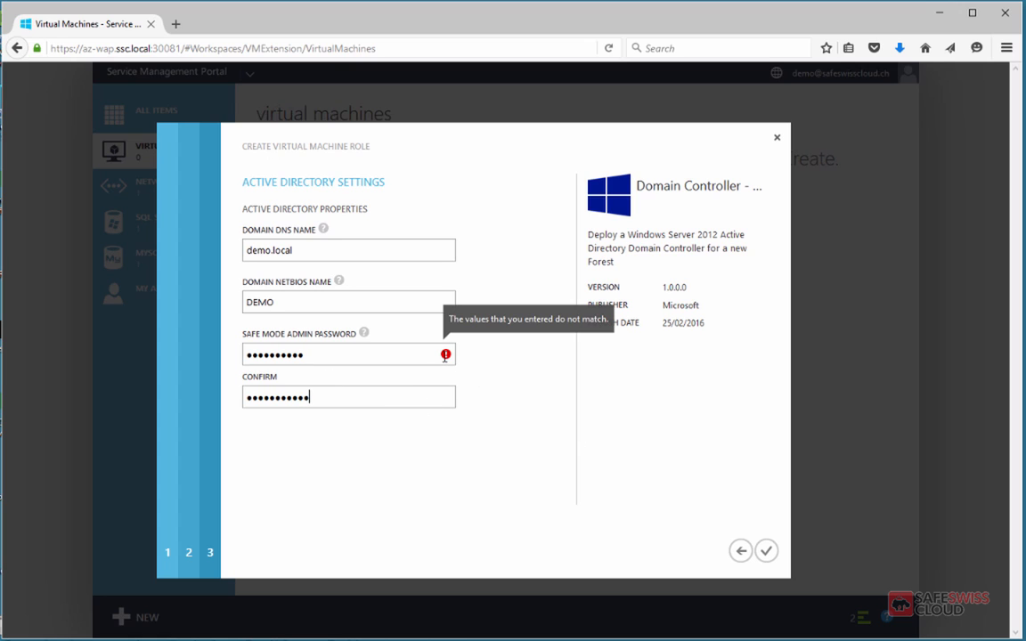
key(BackSpace)
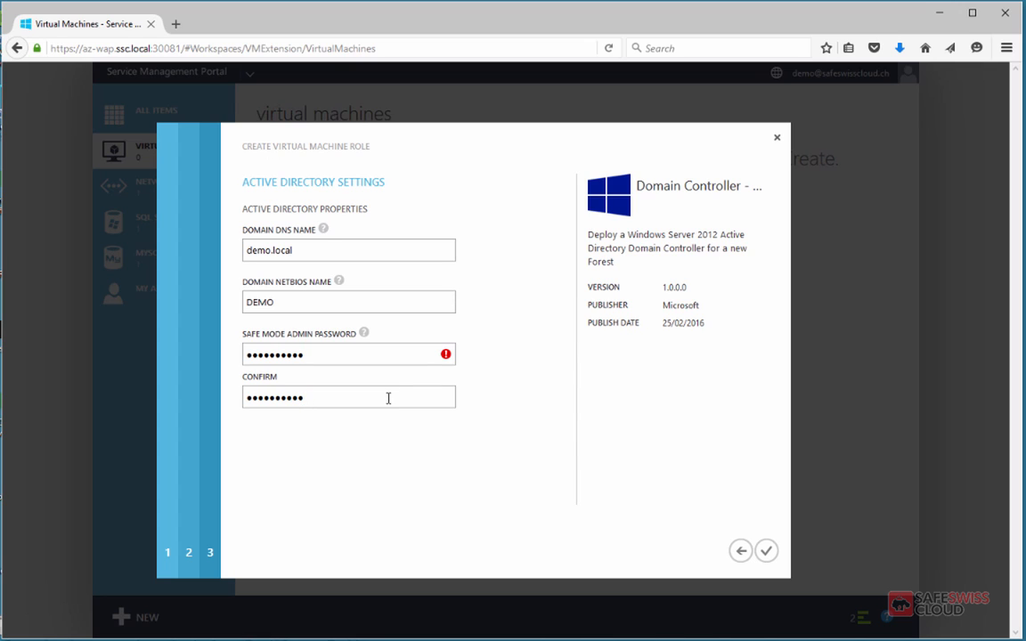
click(766, 552)
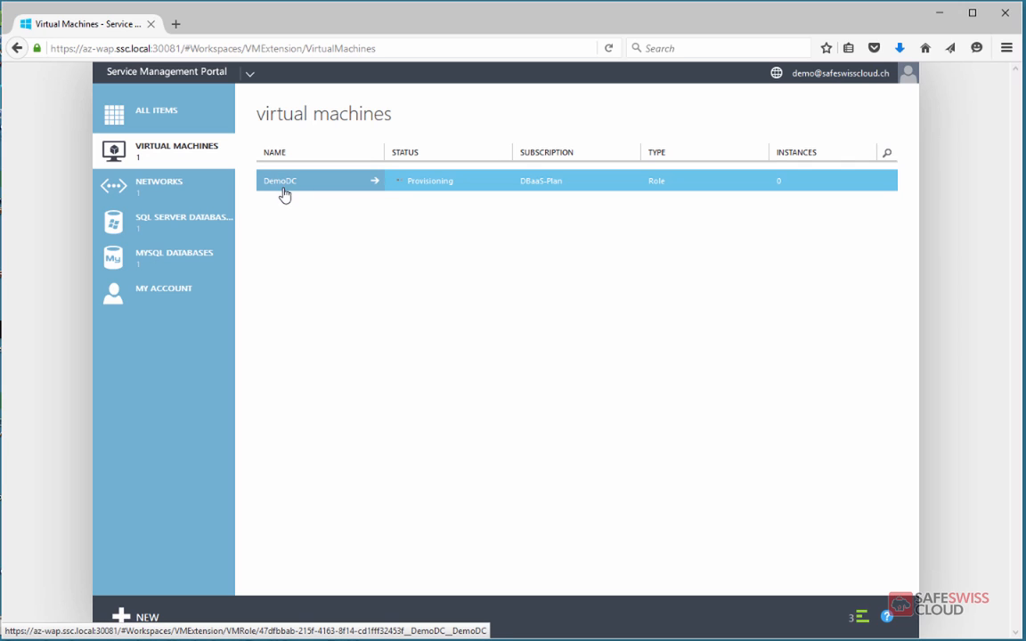
Step: Dismiss the completed operation notifications and review DemoDC's dashboard, including its usage overview and devices
click(860, 618)
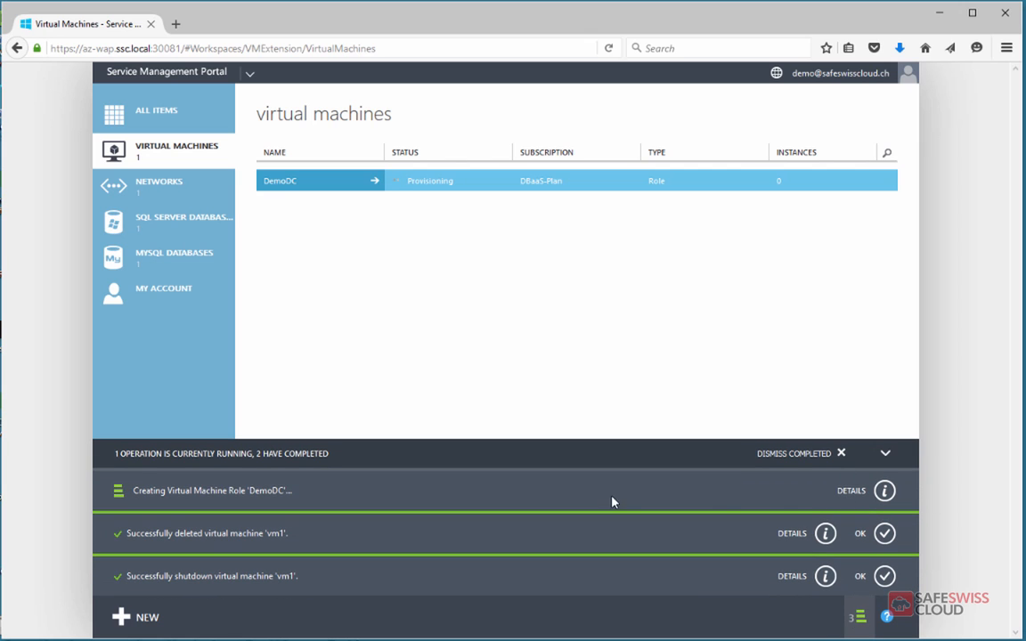
click(828, 455)
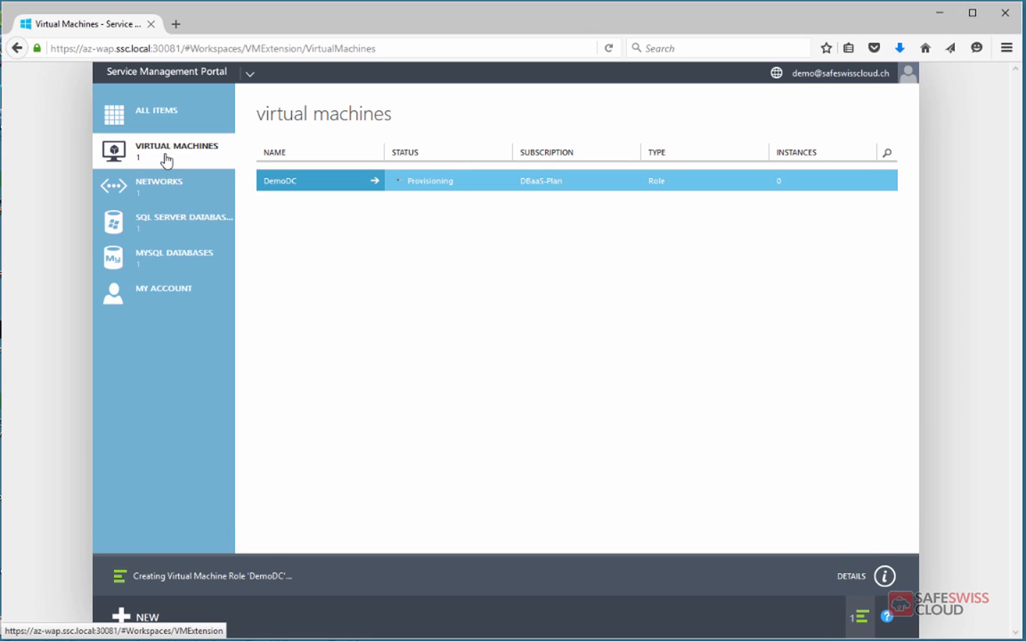
click(287, 181)
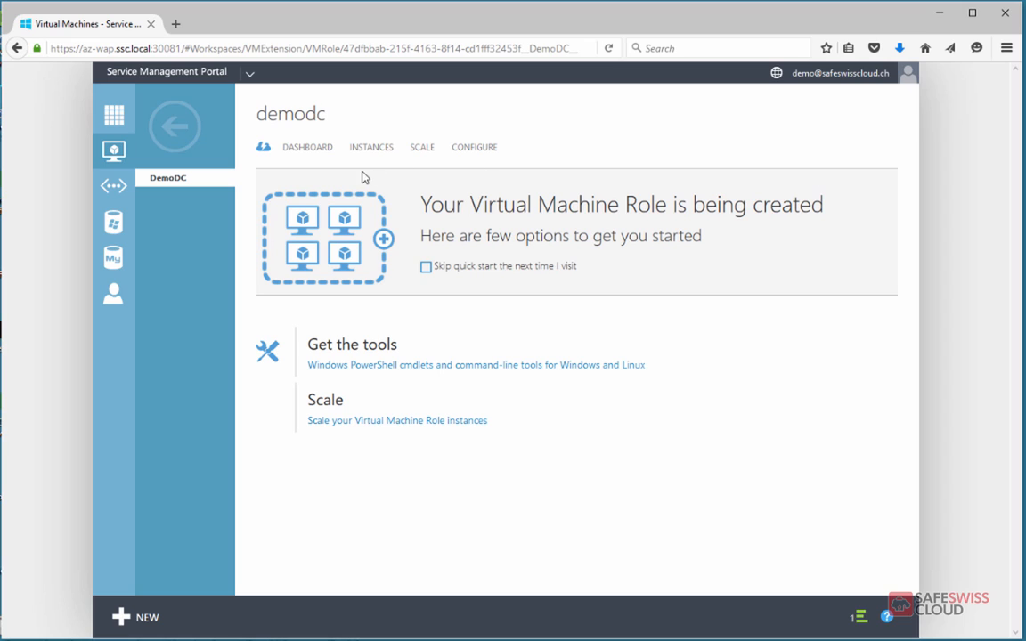
click(316, 150)
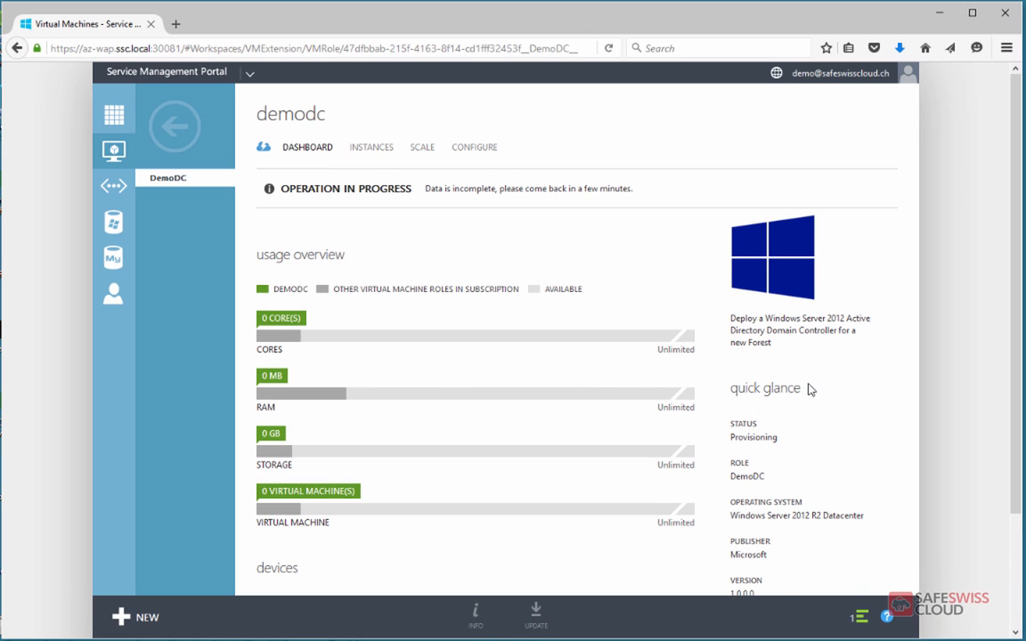
scroll(543, 391, down, 3)
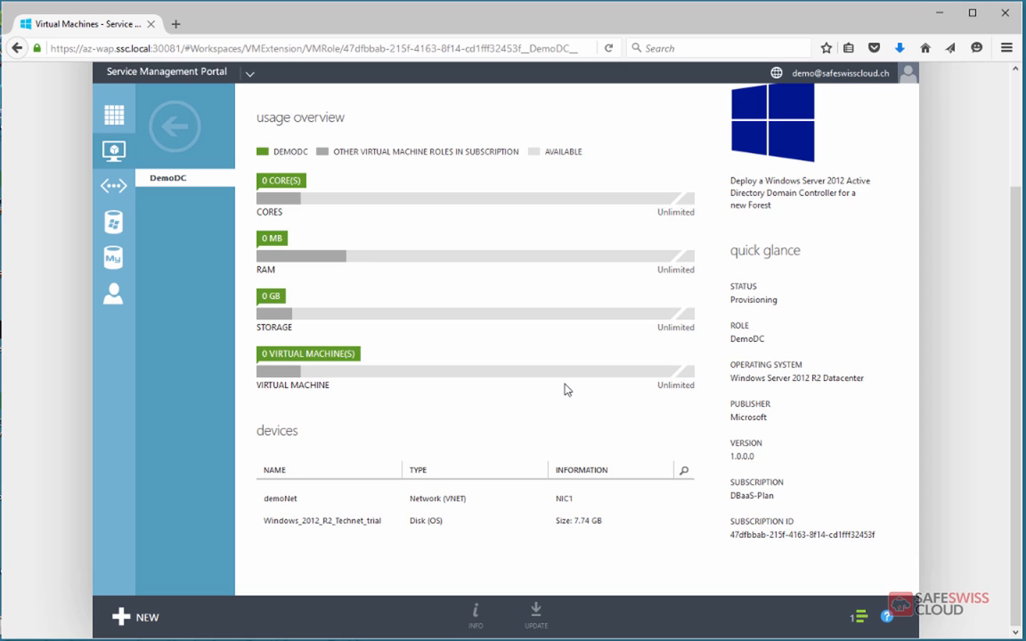
scroll(565, 389, up, 3)
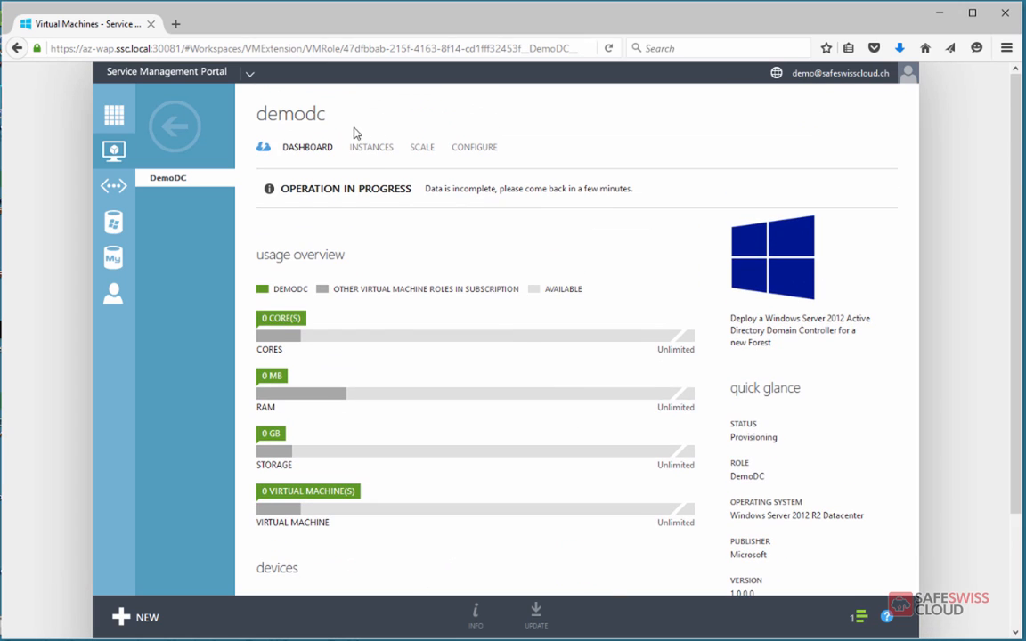
Step: Check DemoDC's instance list and the progress of its creation operation
click(371, 153)
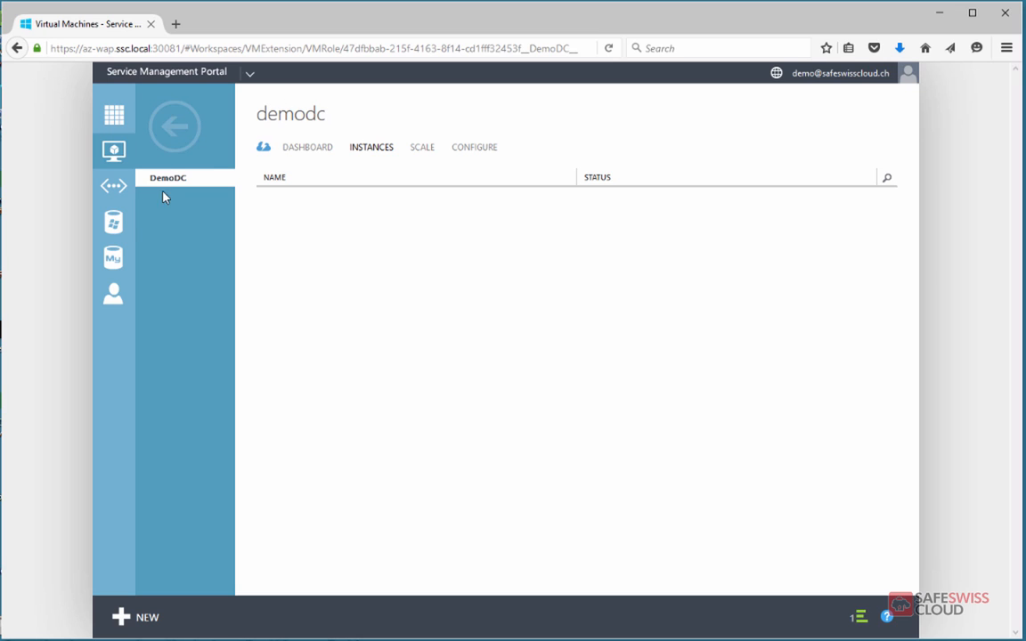
click(177, 135)
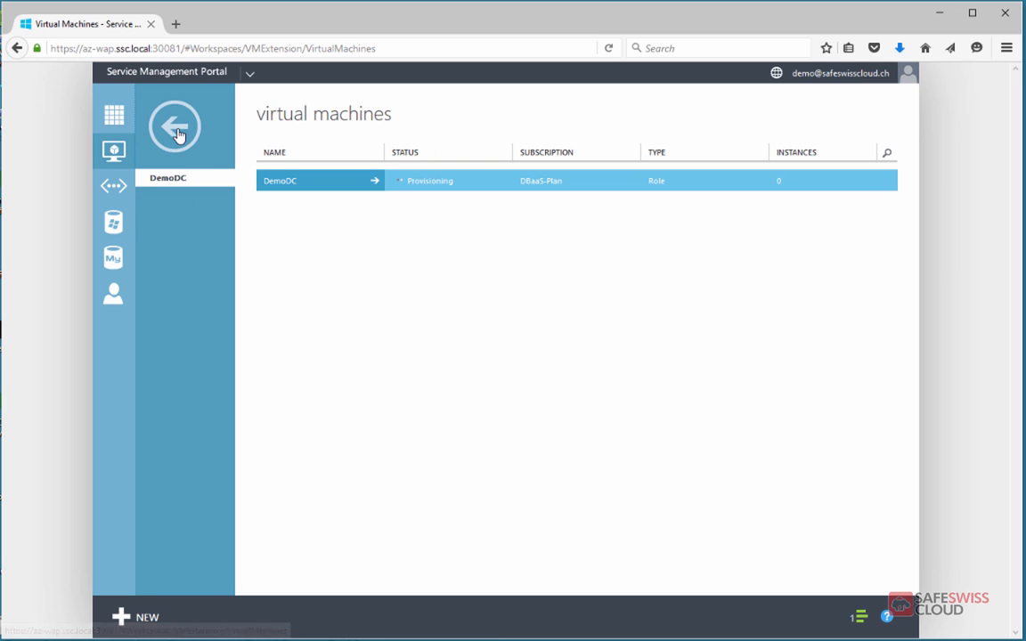
click(293, 184)
click(390, 151)
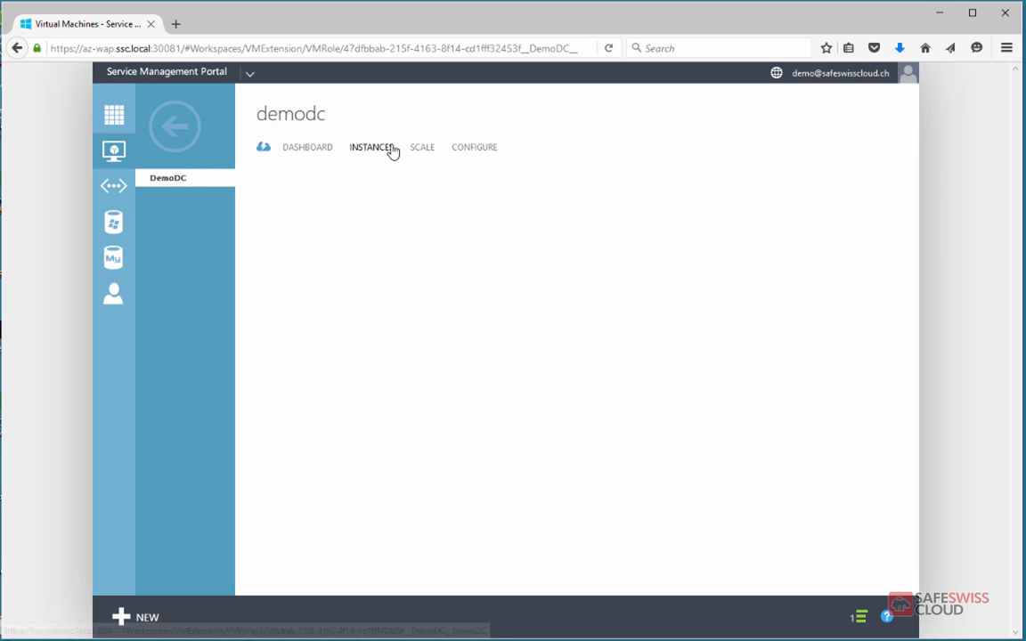
click(862, 616)
click(868, 618)
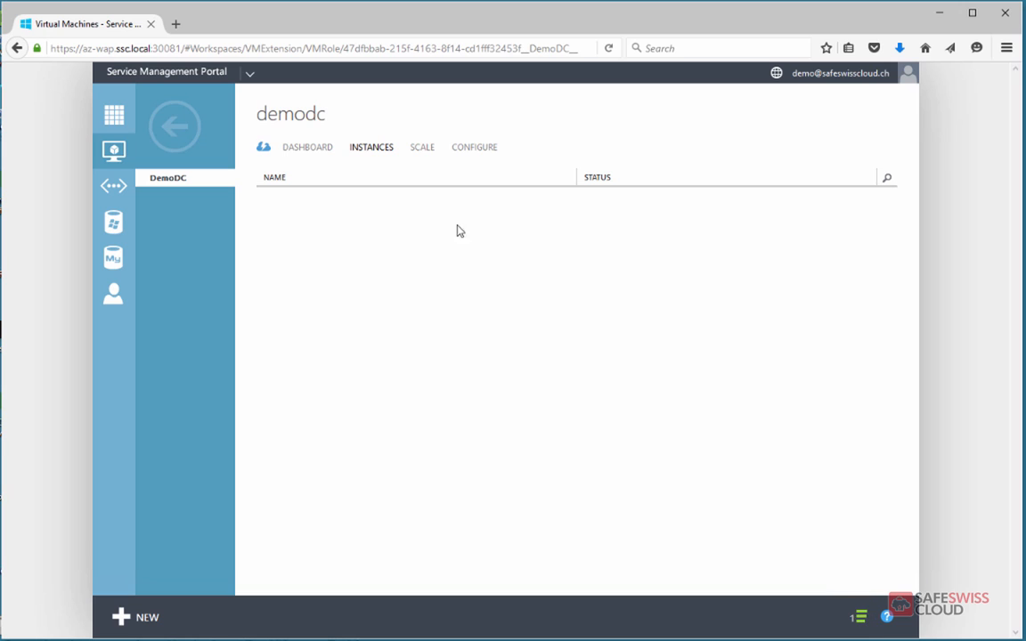
click(860, 617)
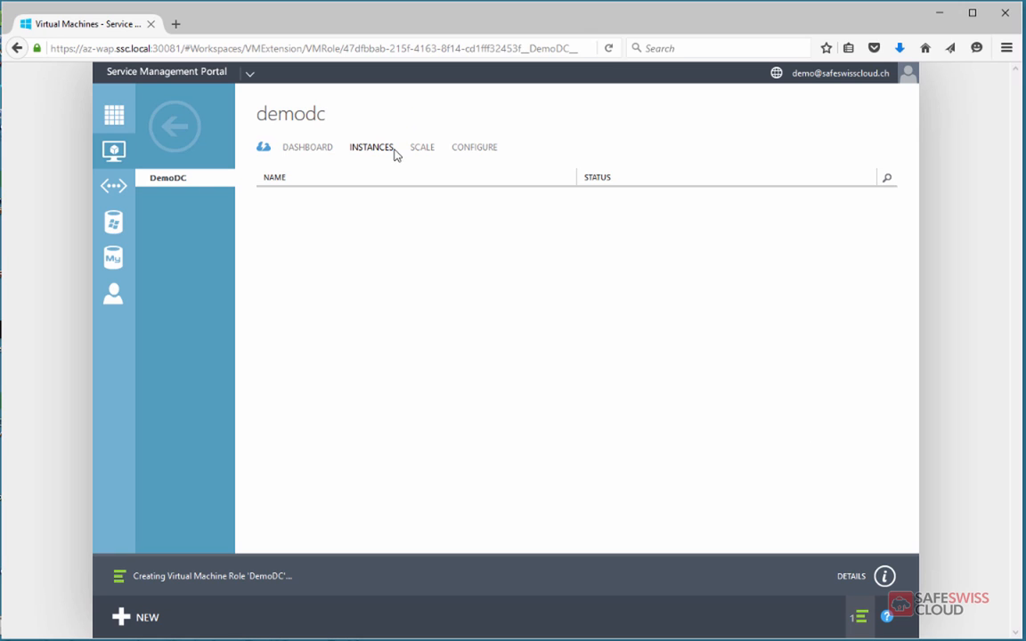
Step: Review DemoDC's scale options and its configured virtual machine and Active Directory settings
click(423, 155)
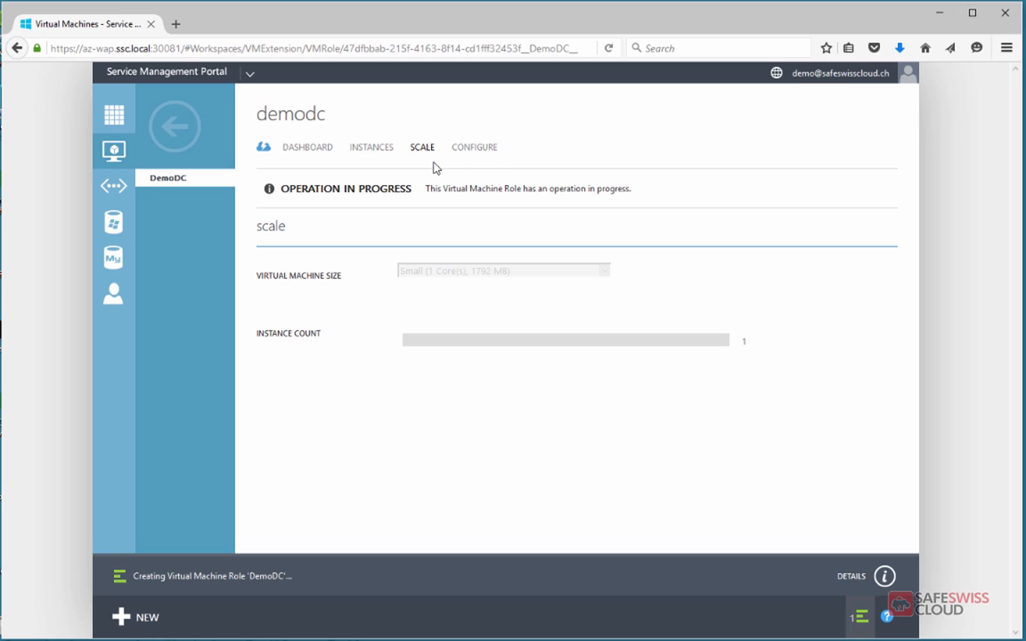
click(481, 152)
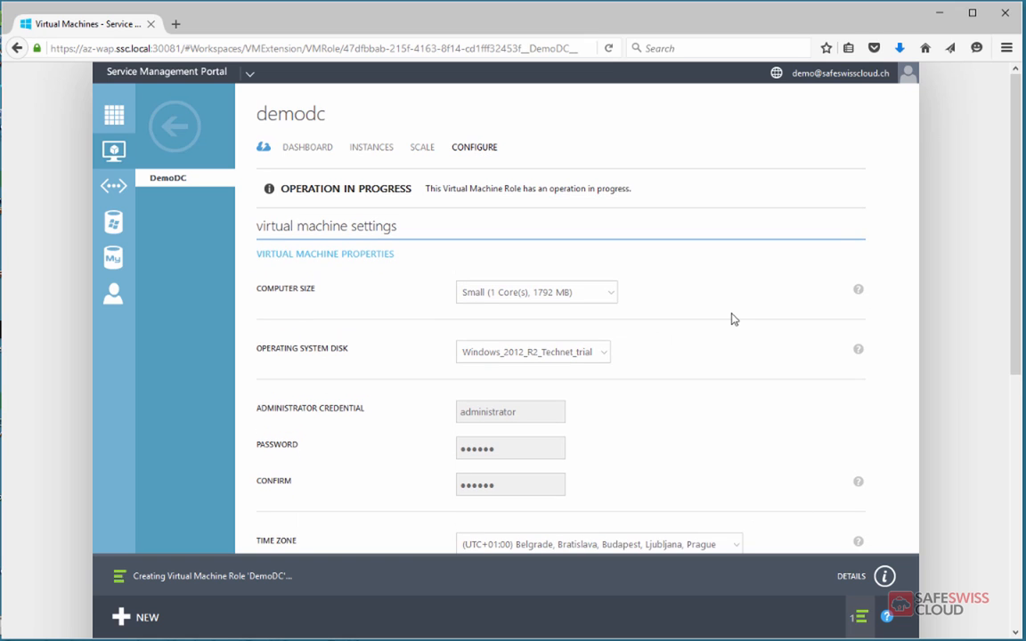
scroll(732, 319, down, 5)
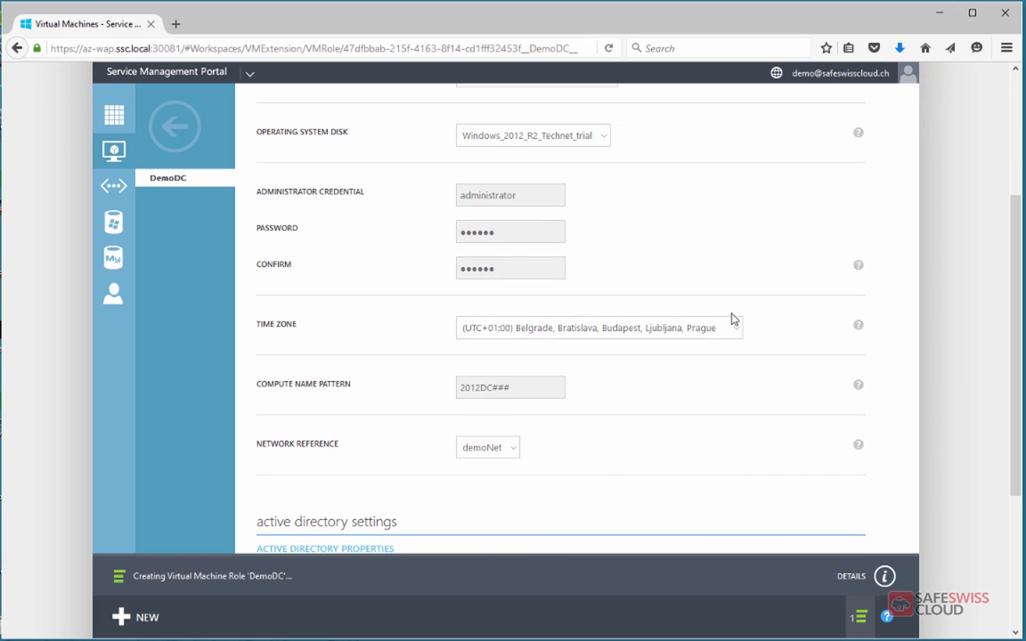
scroll(732, 319, down, 4)
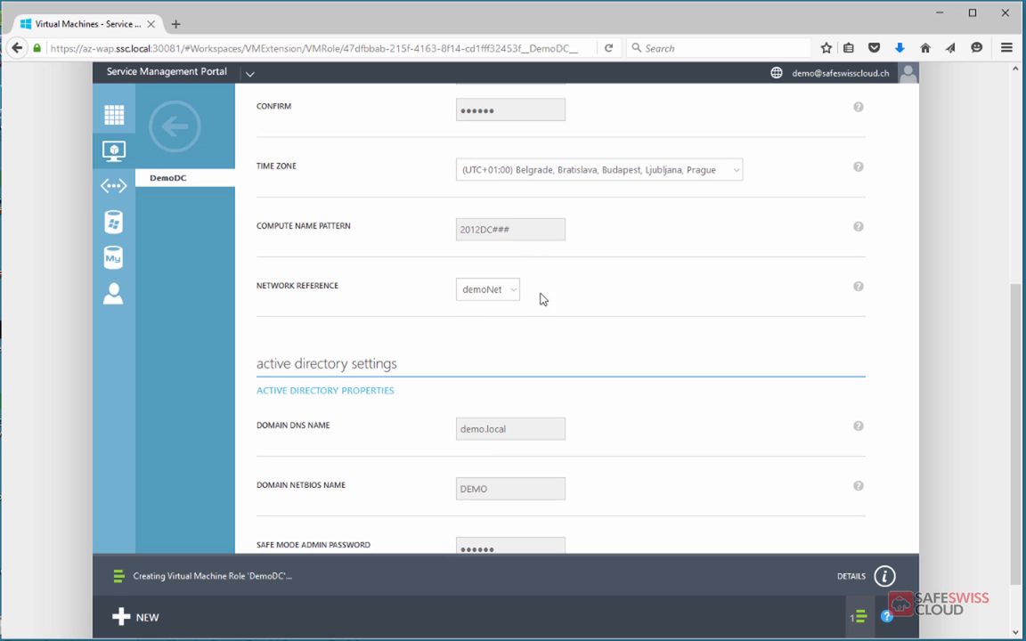
scroll(702, 321, down, 2)
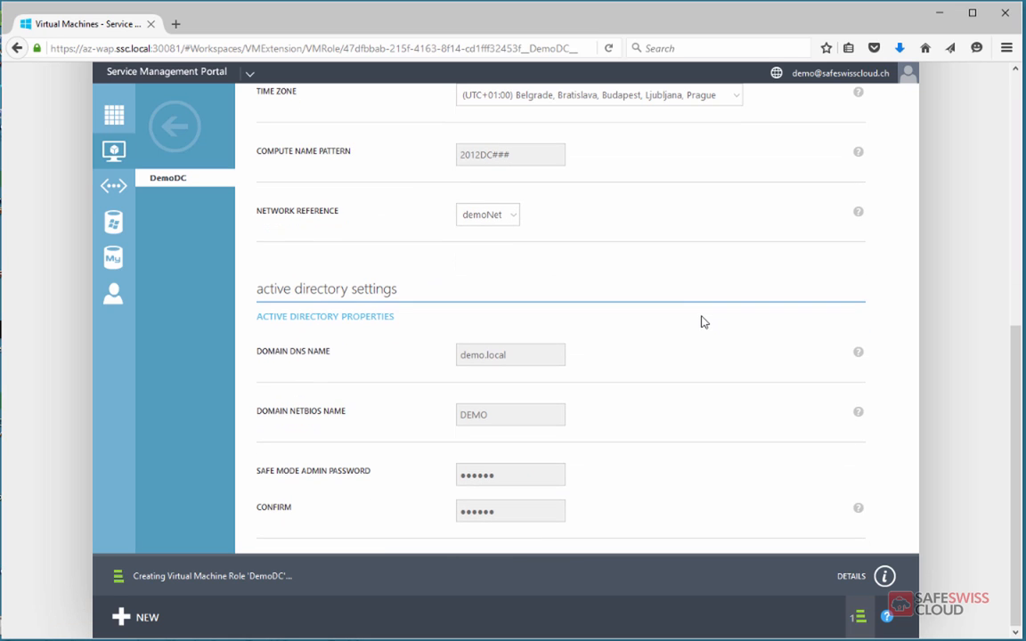
scroll(703, 321, up, 10)
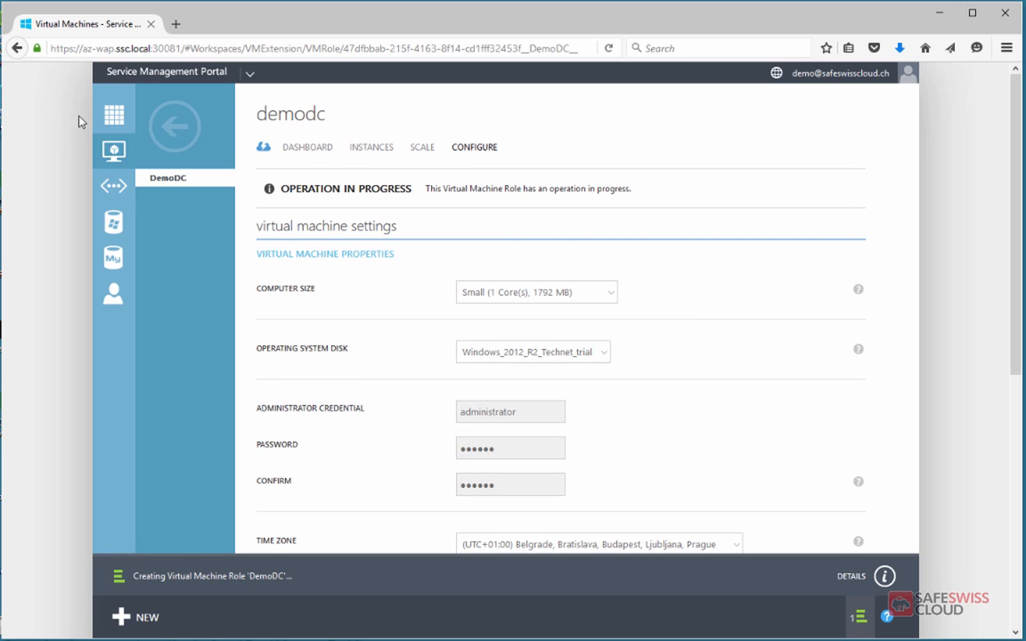
Step: Return to the virtual machines list and start a new role from the gallery using the Building Clouds Blog - SharePoint Server 2013 template
click(113, 153)
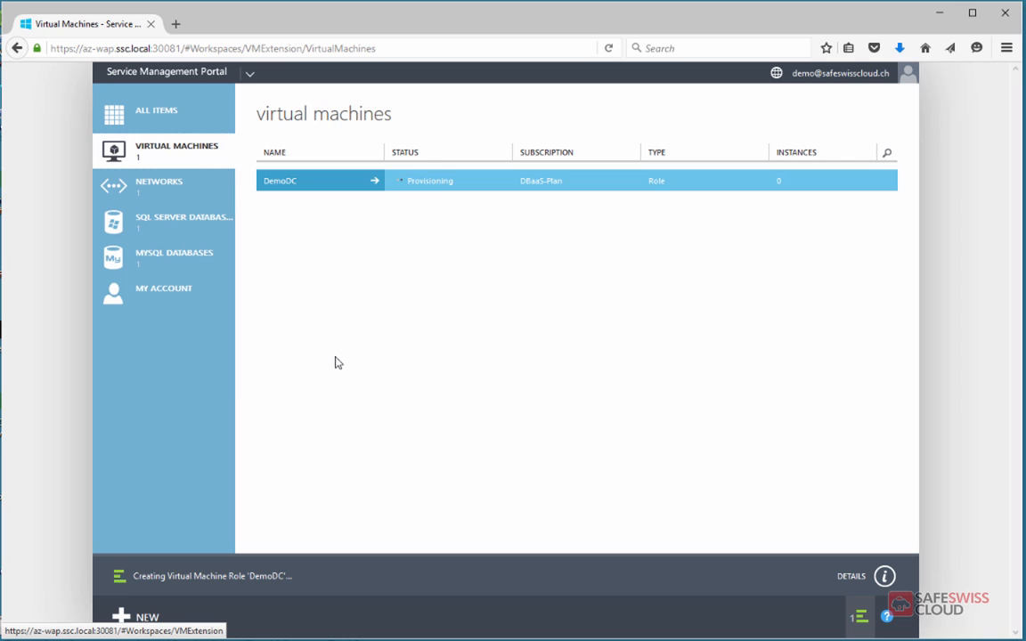
click(133, 619)
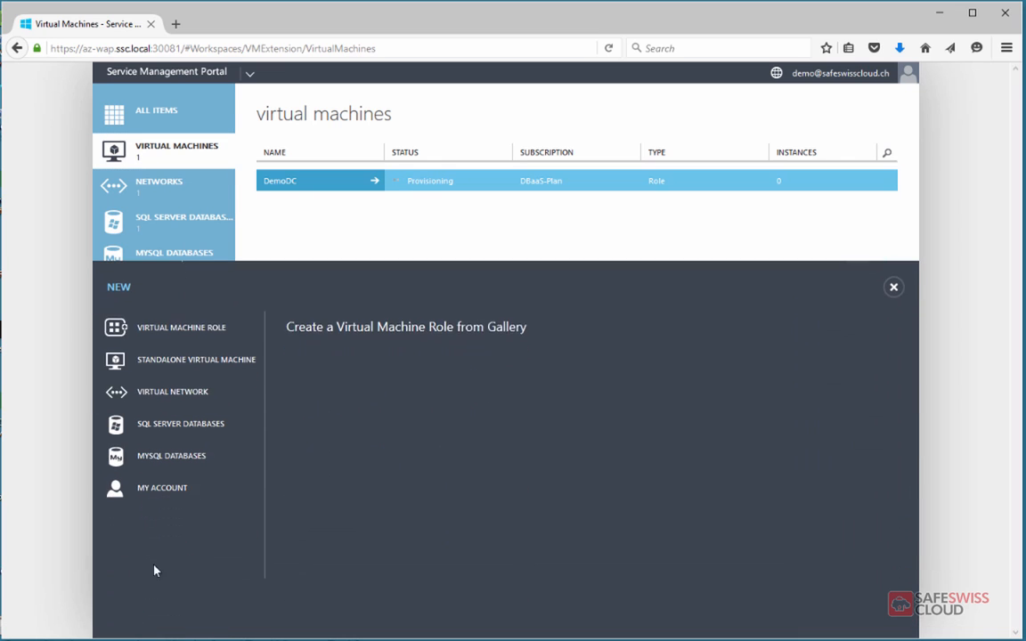
click(200, 332)
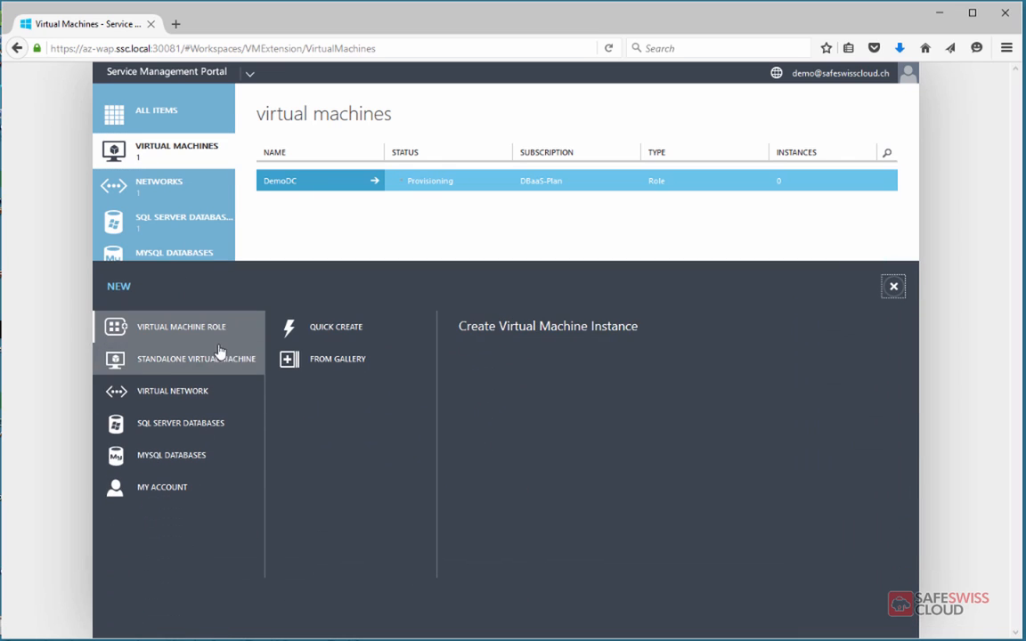
click(343, 360)
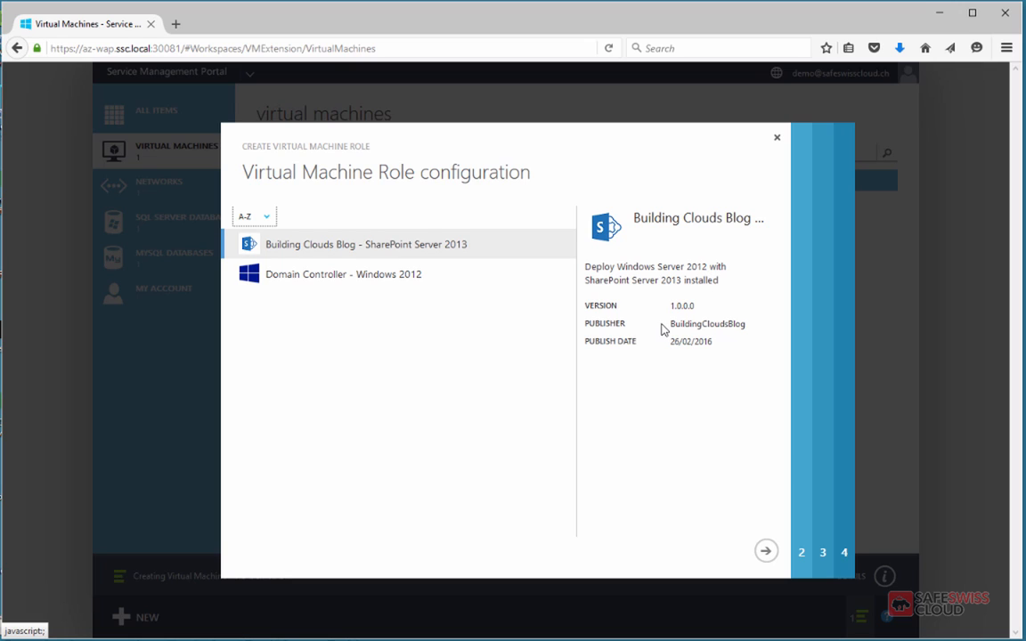
drag(672, 325, 756, 332)
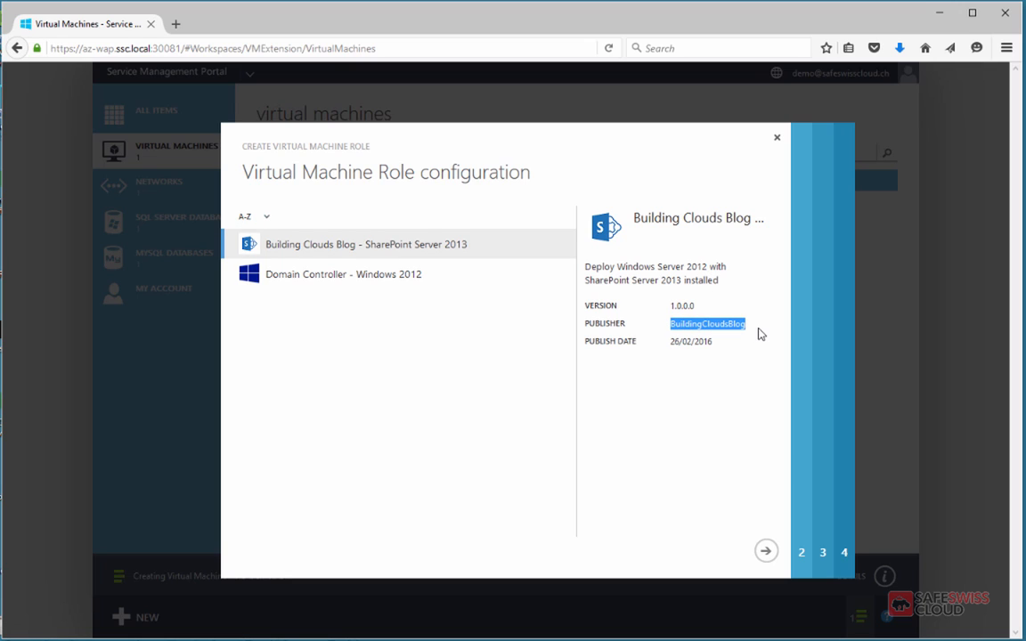
click(766, 553)
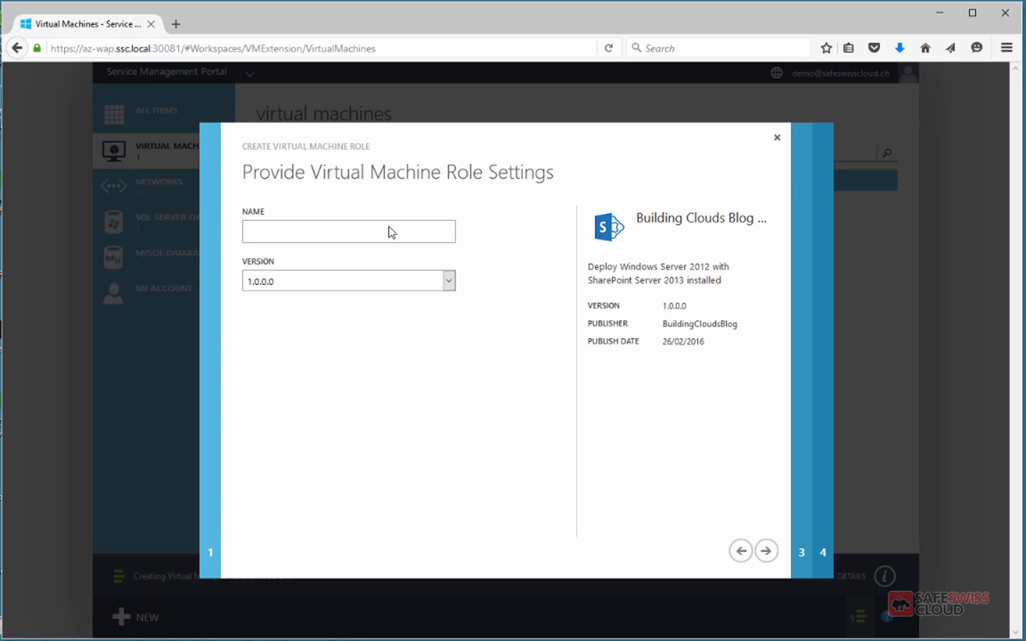
Step: Name the SharePoint virtual machine role sharepoint and continue to its local machine settings
click(389, 232)
text(SP)
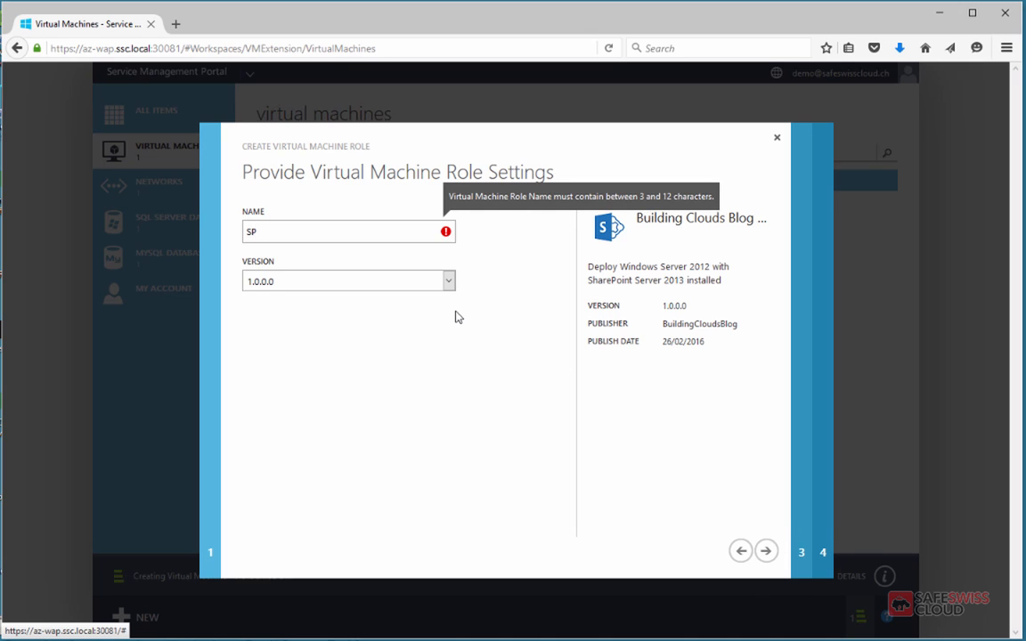
key(BackSpace)
key(BackSpace)
text(sharepoint)
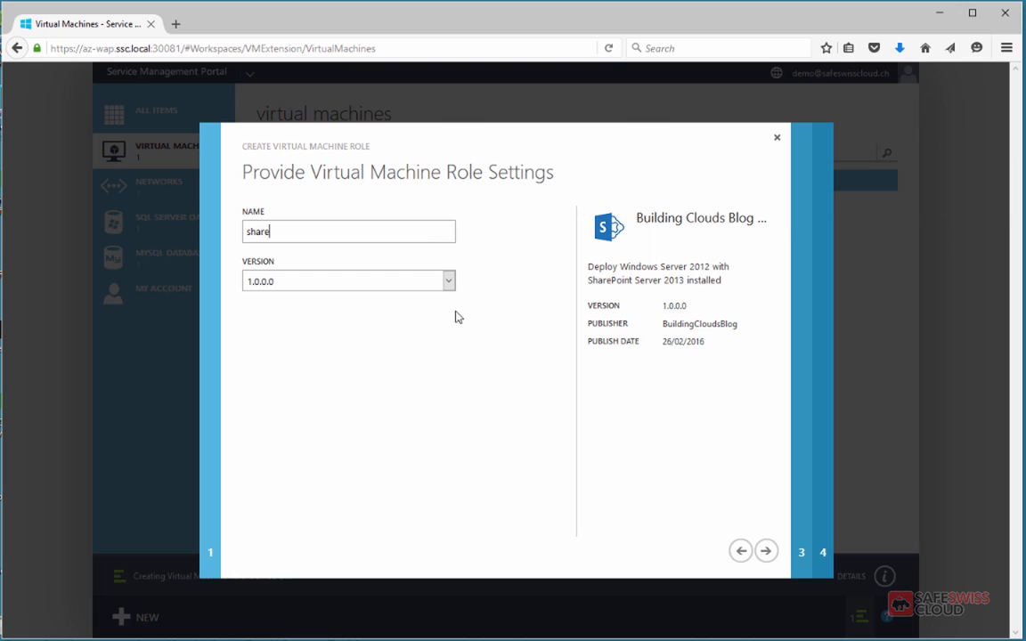
click(777, 555)
Step: Examine the available virtual machine sizes and operating system disks, keeping ExtraLarge and Windows_2012_R2_Technet_trial
click(387, 252)
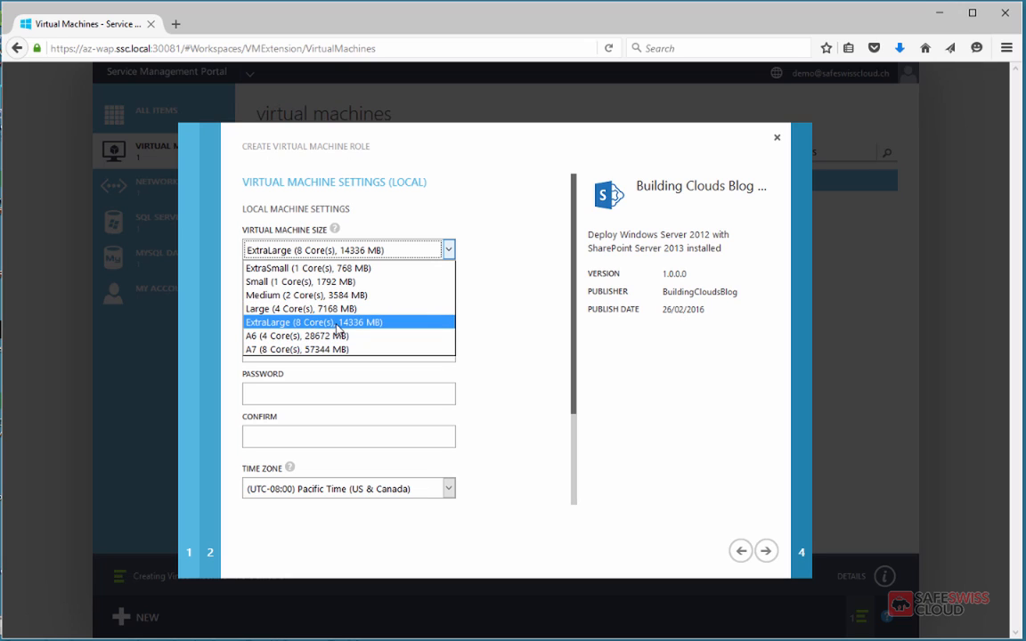
click(313, 323)
click(370, 254)
click(372, 255)
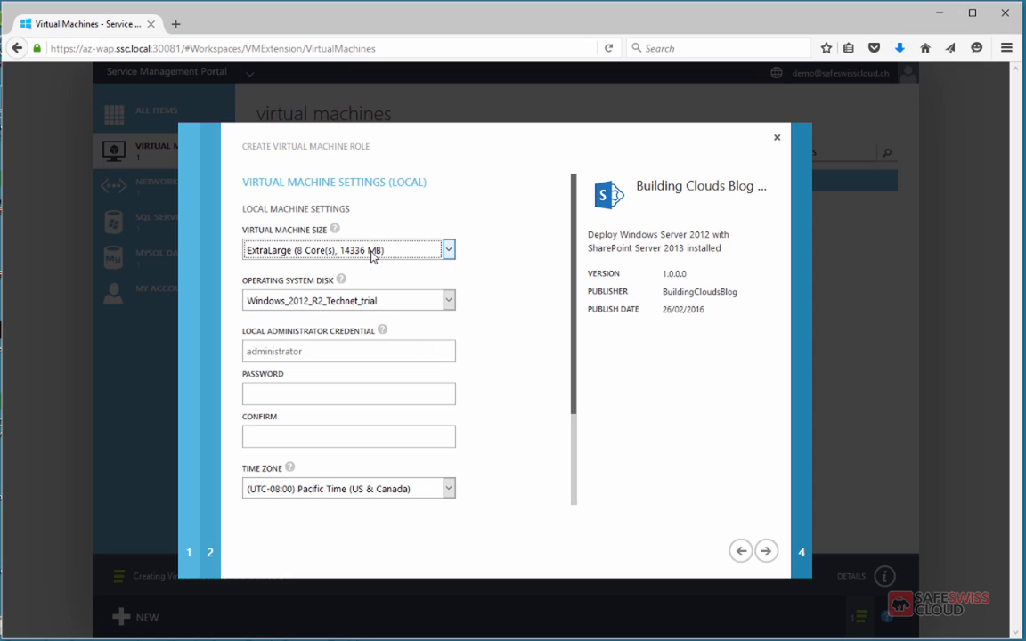
click(328, 303)
click(327, 306)
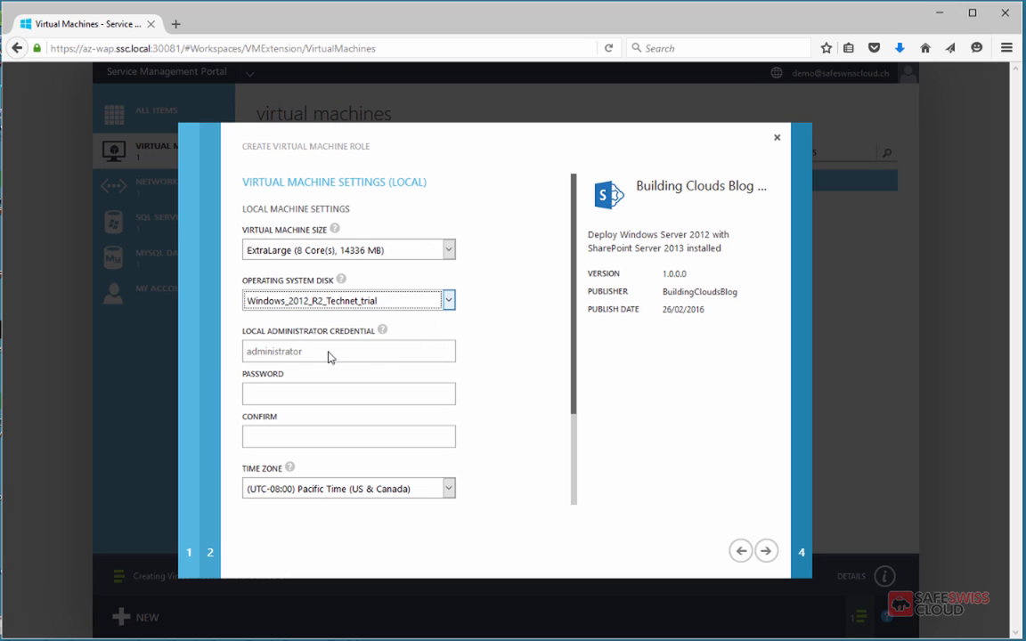
Step: Enter and confirm the local administrator password for the SharePoint role
click(288, 388)
text(****)
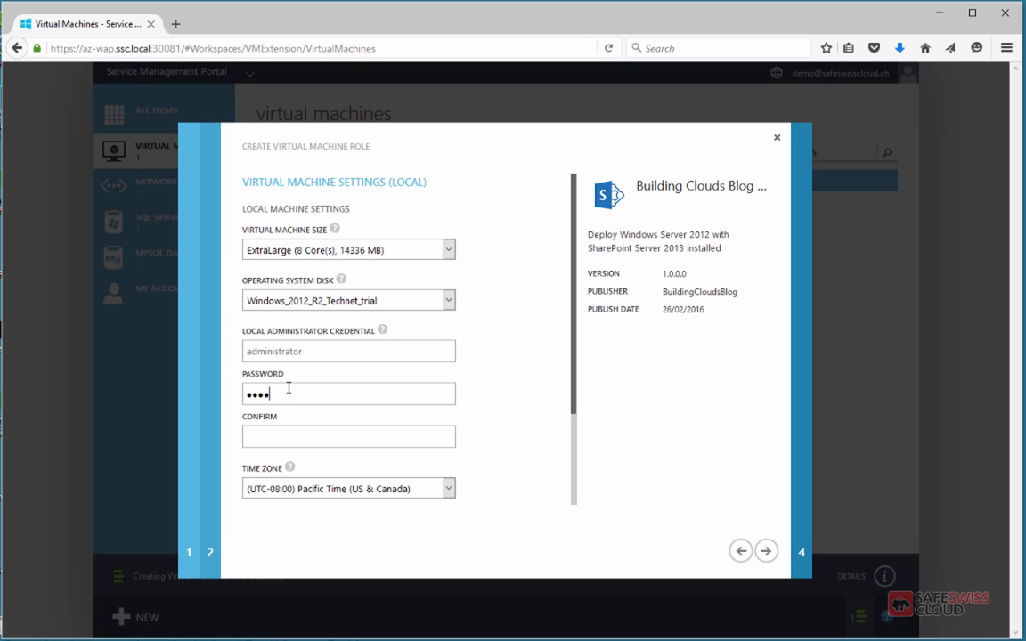
text(****)
key(BackSpace)
key(BackSpace)
key(BackSpace)
key(BackSpace)
key(BackSpace)
key(BackSpace)
key(BackSpace)
key(BackSpace)
text(*******)
key(Tab)
text(********)
Step: Set the SharePoint role's time zone to (UTC-04:00) Asuncion and continue to the Run As settings
click(403, 488)
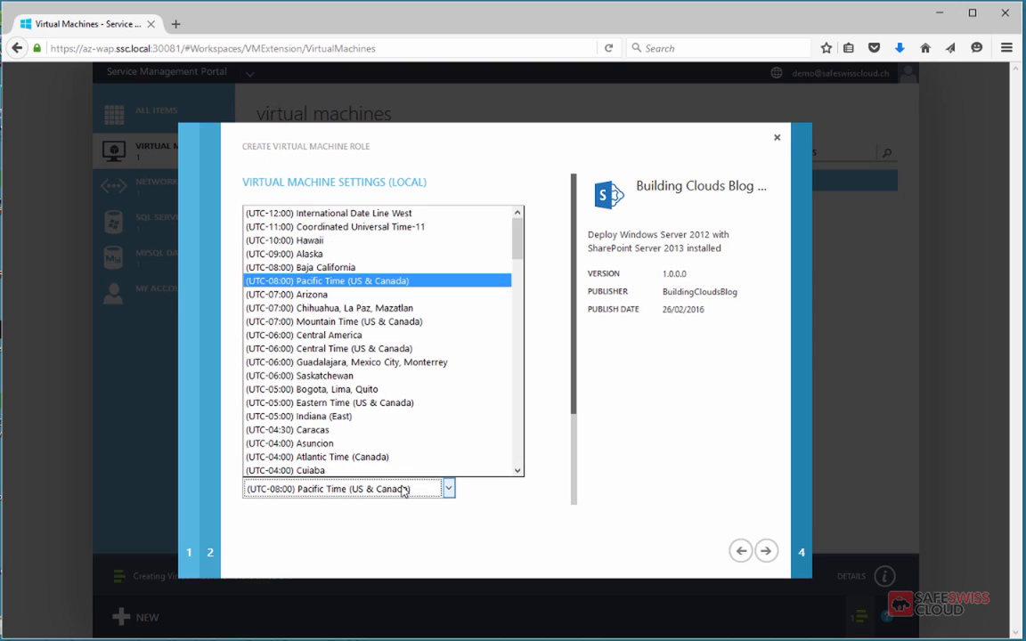
click(398, 442)
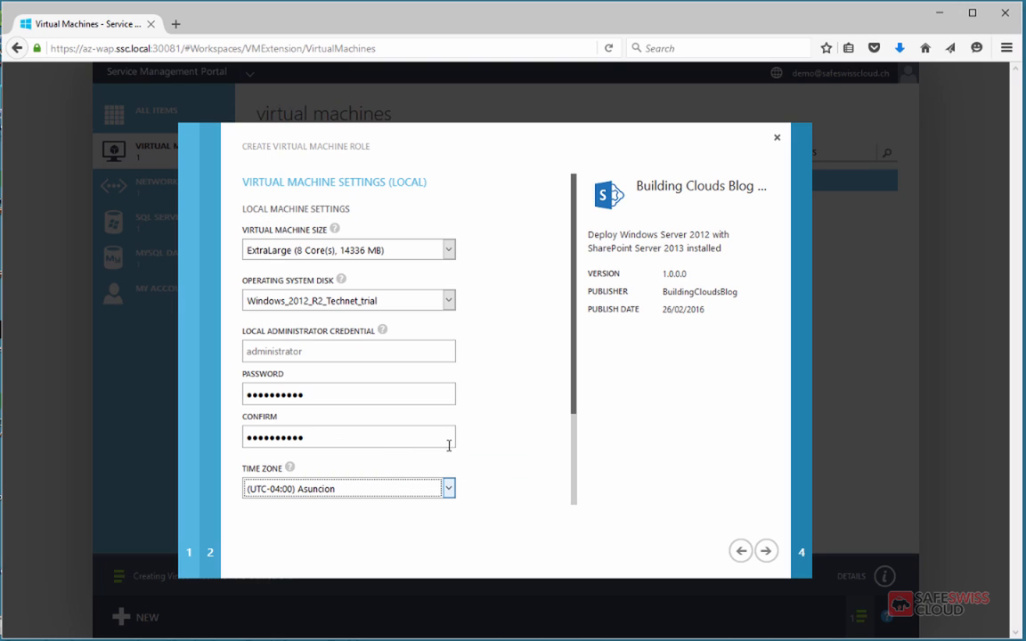
click(765, 550)
Step: Set the domain name to demo.local and the Run As account to administrator, entering and confirming its password
click(281, 251)
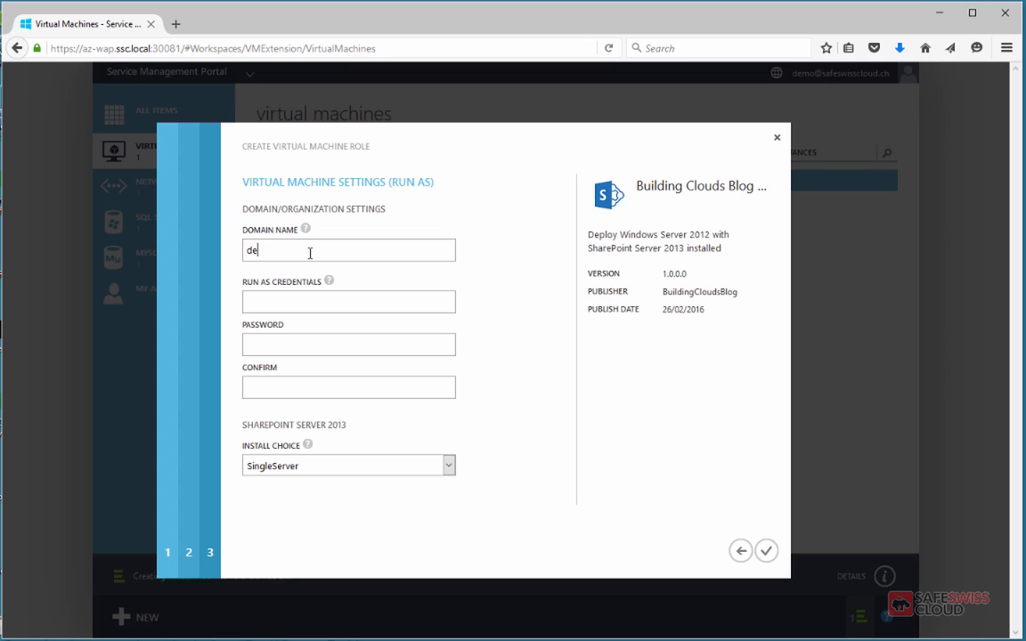
text(mo.local)
mouse_move(329, 282)
text(dministrator•)
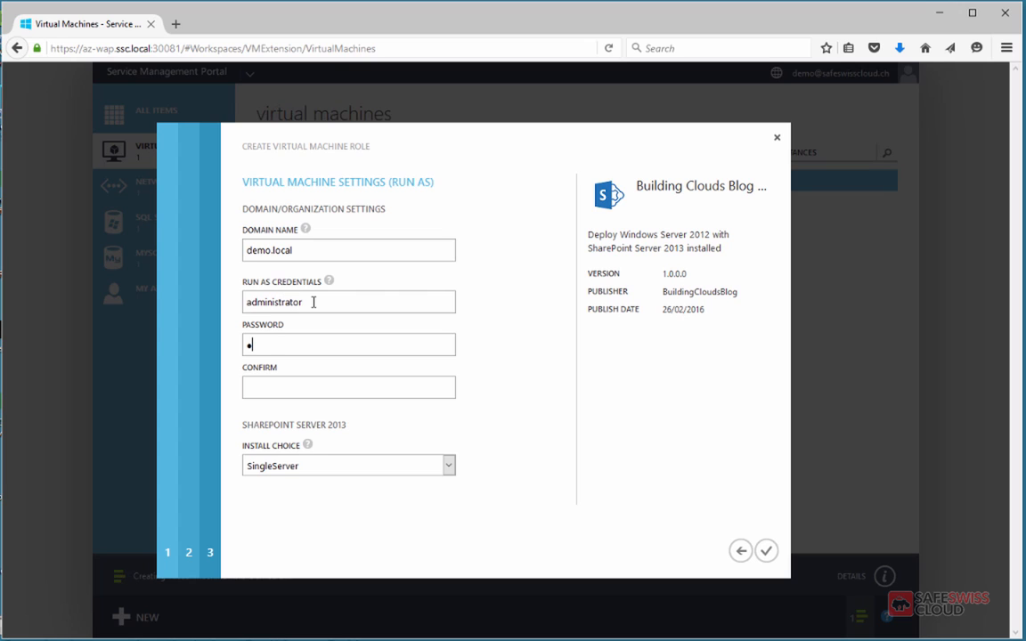
text(•••)
key(BackSpace)
key(BackSpace)
key(BackSpace)
key(BackSpace)
key(BackSpace)
text(••••••••••••••••)
Step: Switch the SharePoint install choice to FarmServer and back to SingleServer, and close the role wizard without creating the role
click(371, 466)
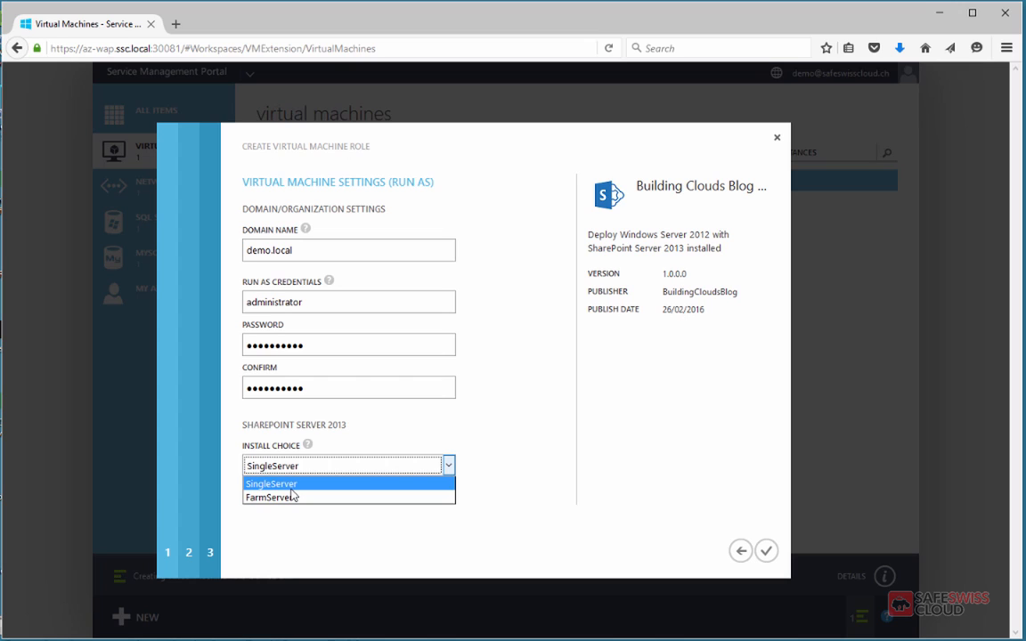
click(276, 484)
click(325, 466)
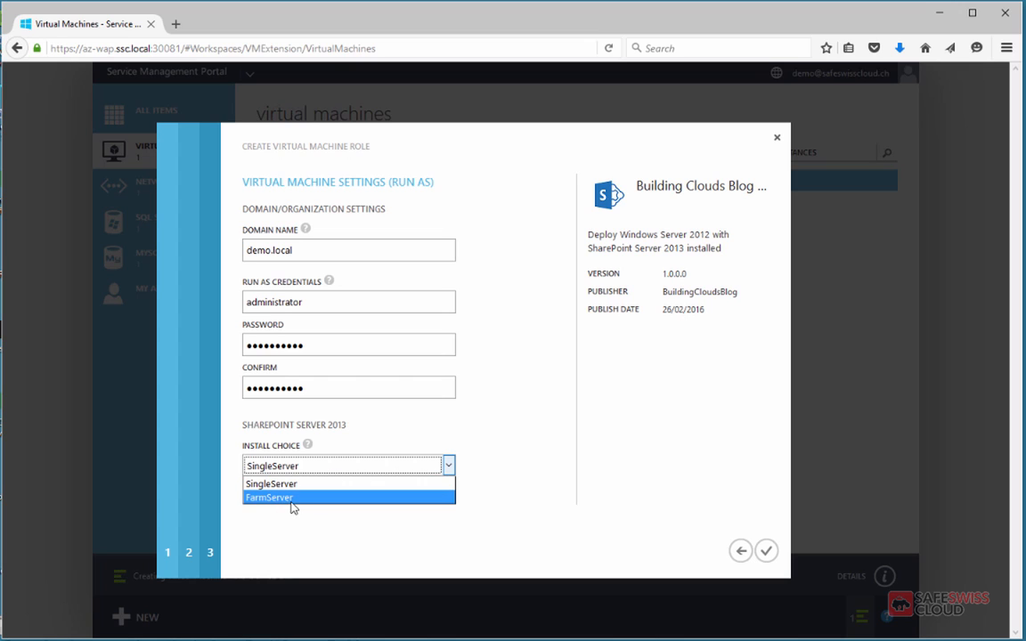
click(284, 500)
click(321, 469)
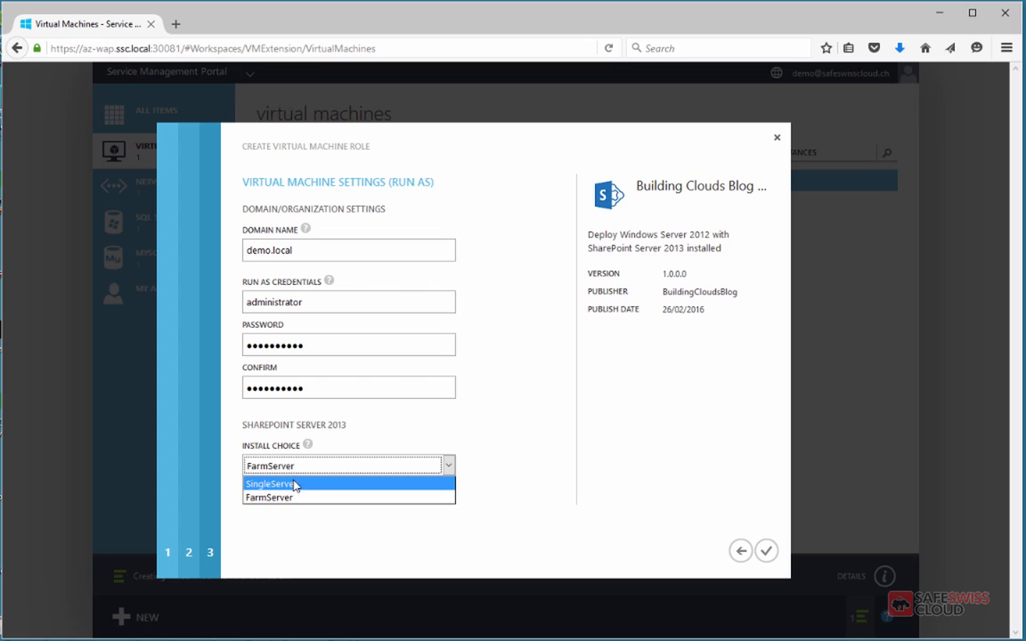
click(295, 484)
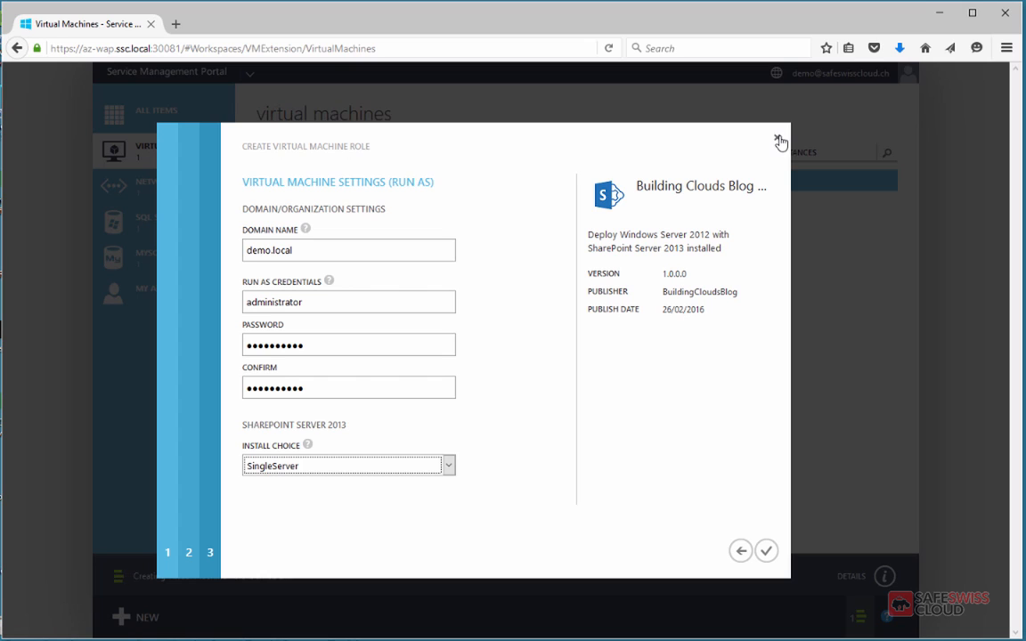
click(167, 552)
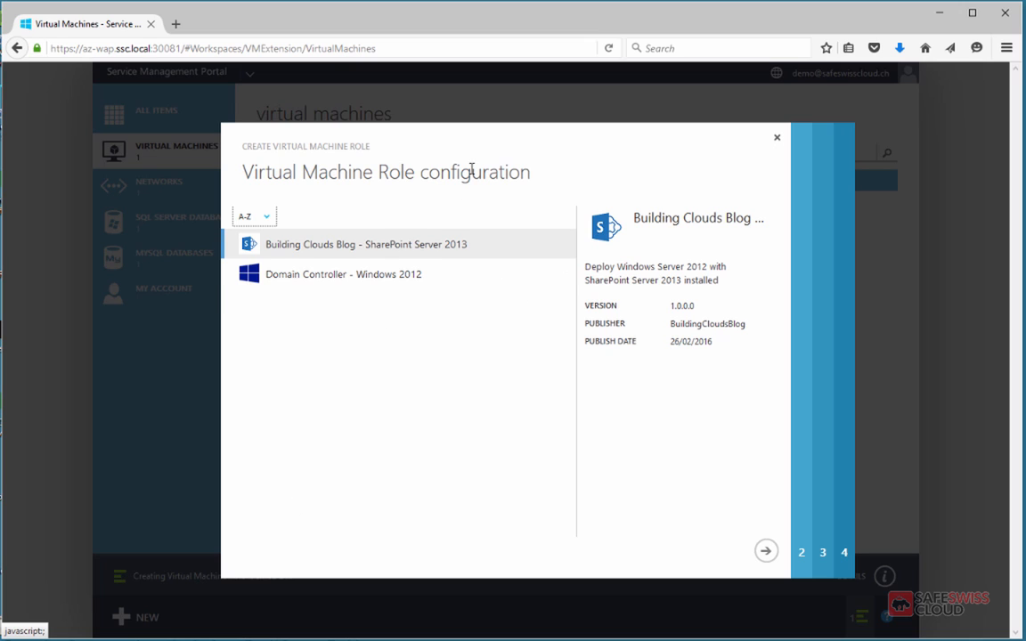
click(776, 141)
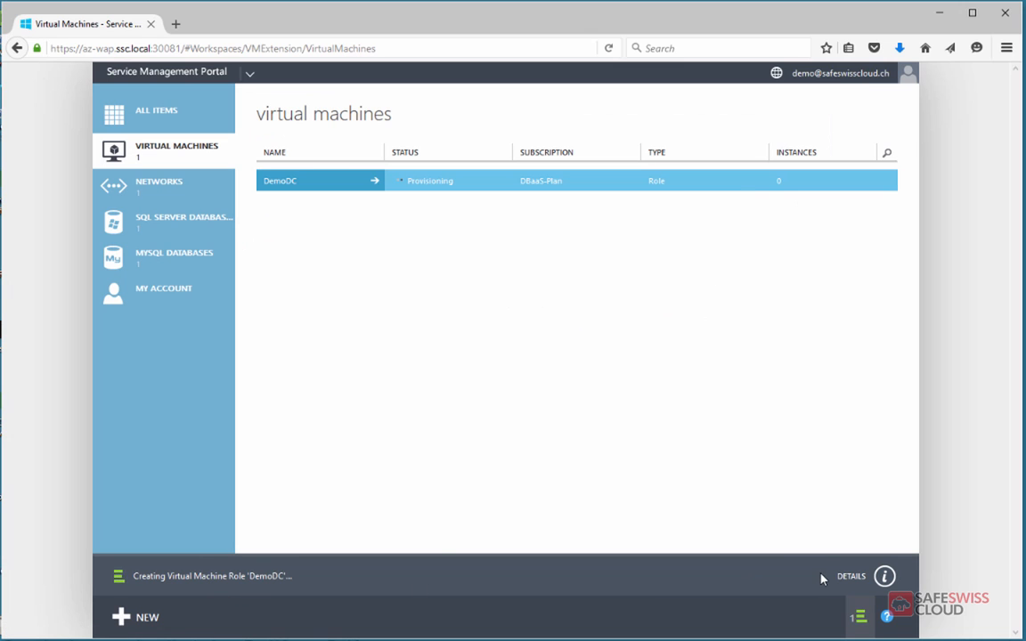
Step: Switch to Virtual Machine Manager, connect to the 2012DC003 virtual machine through its console, and request its sign-in screen
click(855, 578)
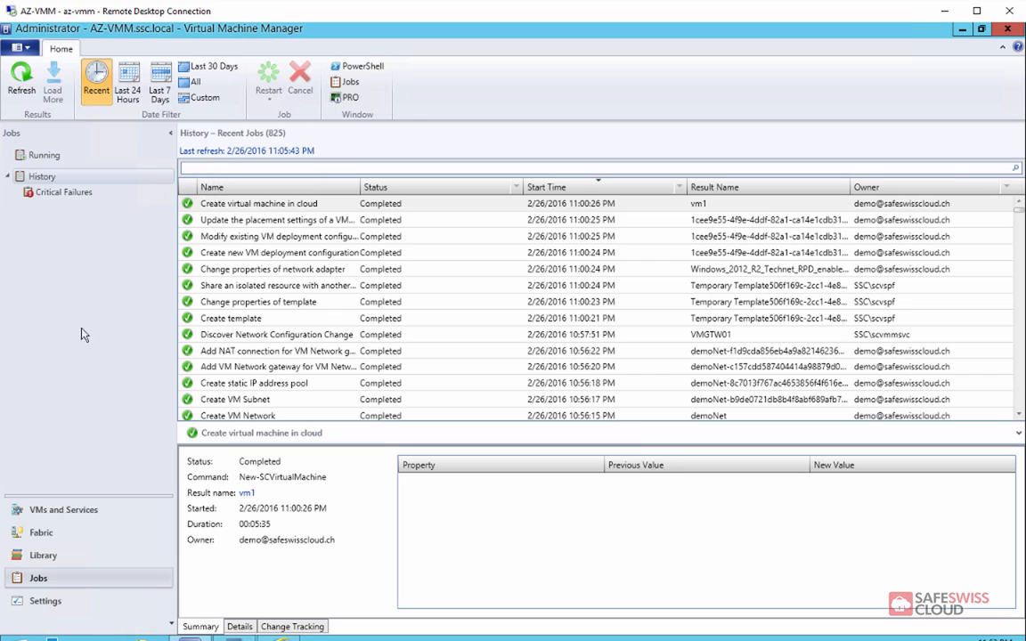
click(66, 512)
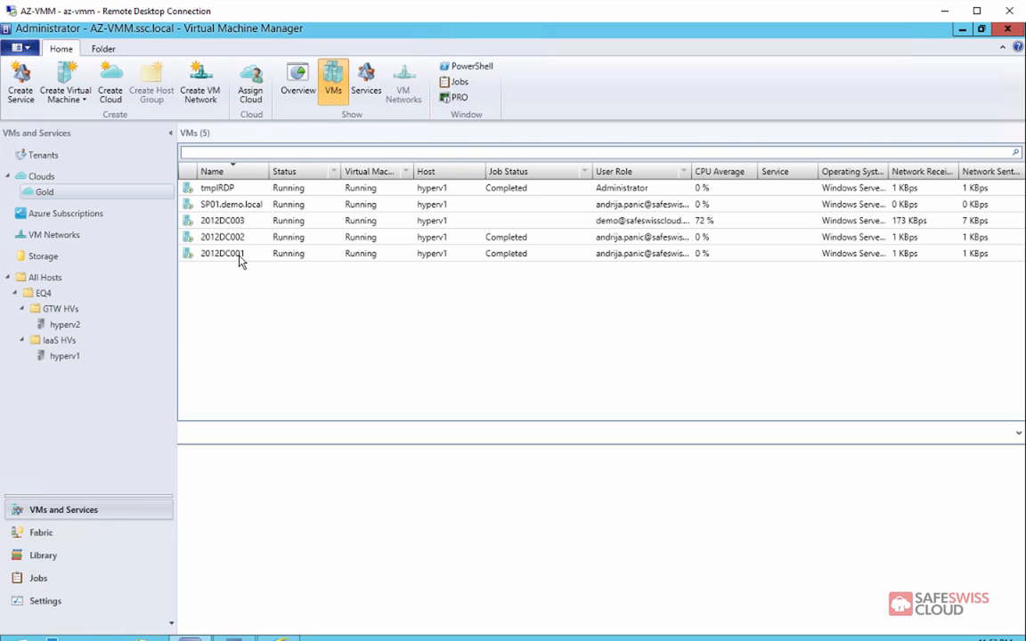
click(585, 220)
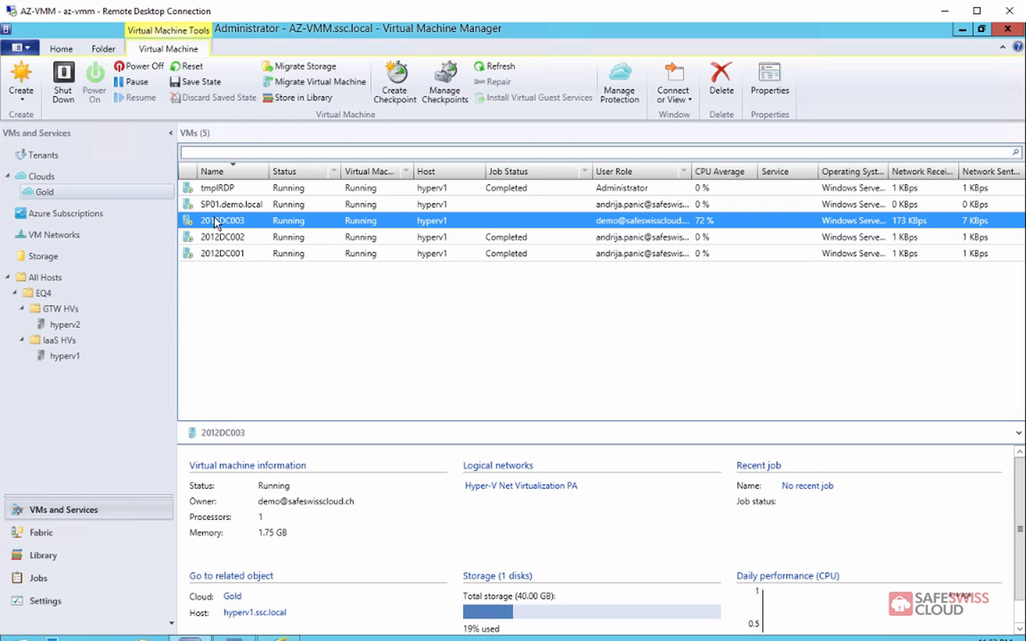
click(688, 98)
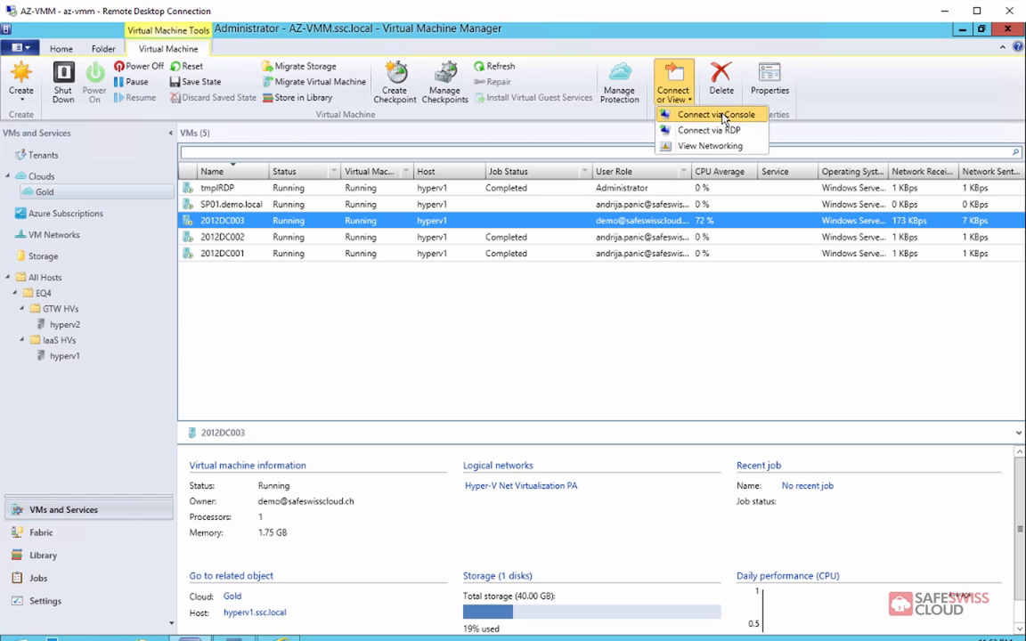
click(699, 115)
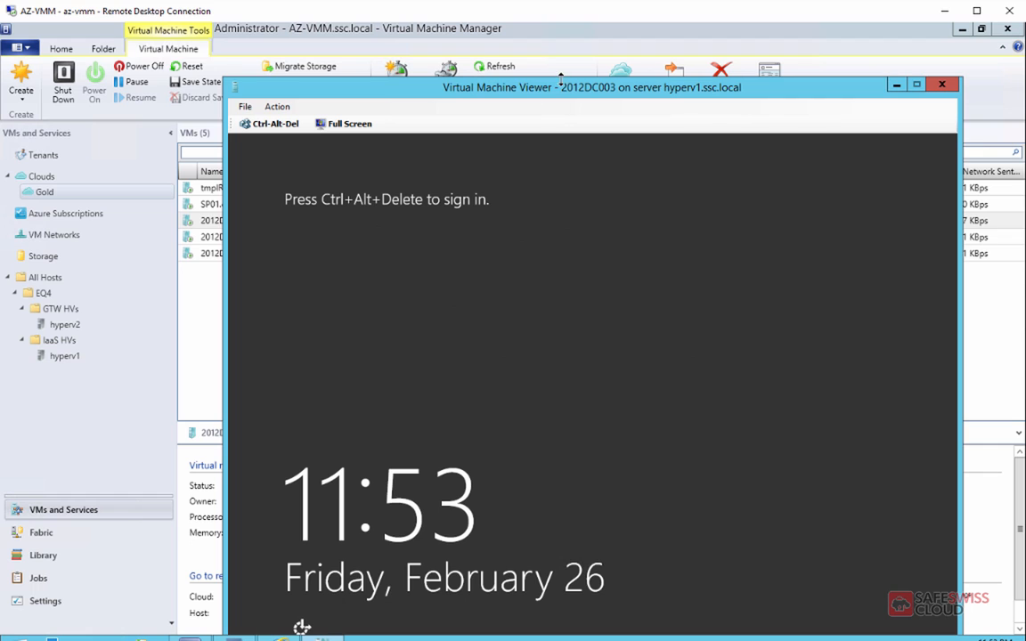
drag(562, 89, 442, 54)
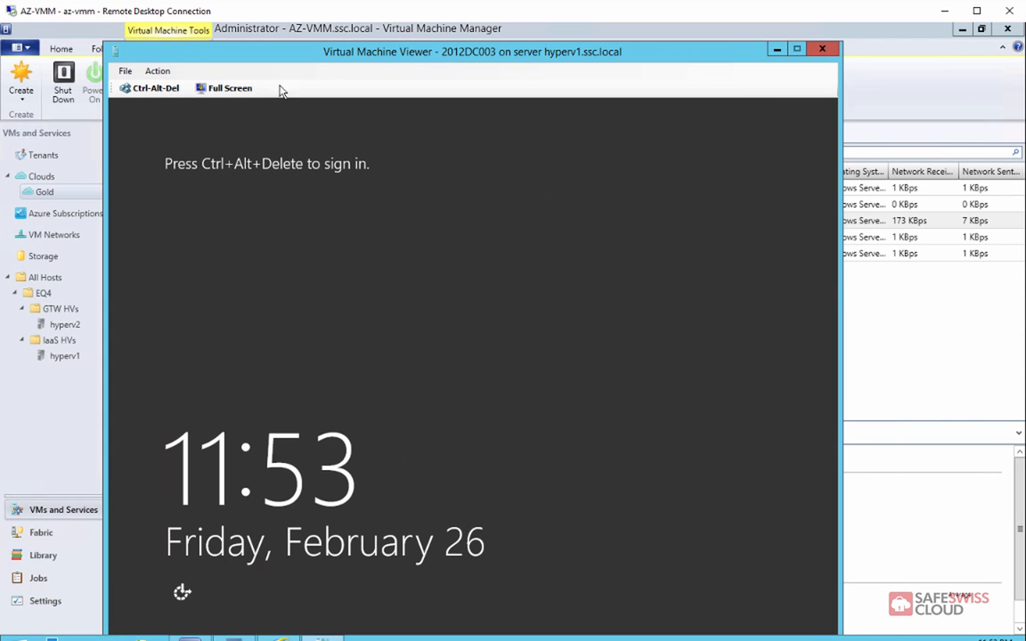
click(172, 95)
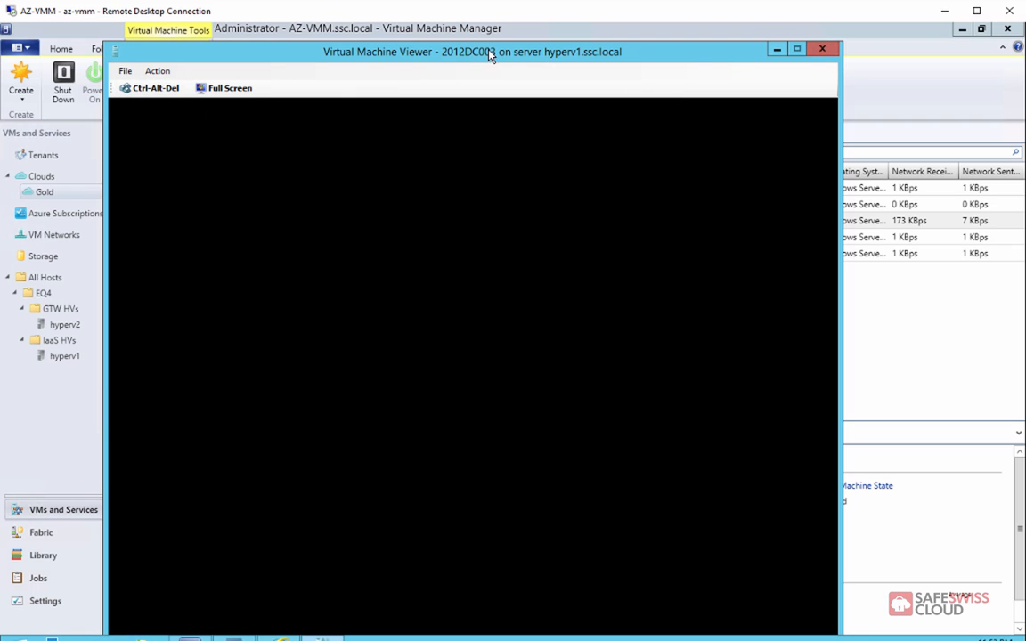
Step: Switch back to the Service Management Portal, open the DemoDC virtual machine role, and view its instances and scale settings
drag(447, 53, 514, 56)
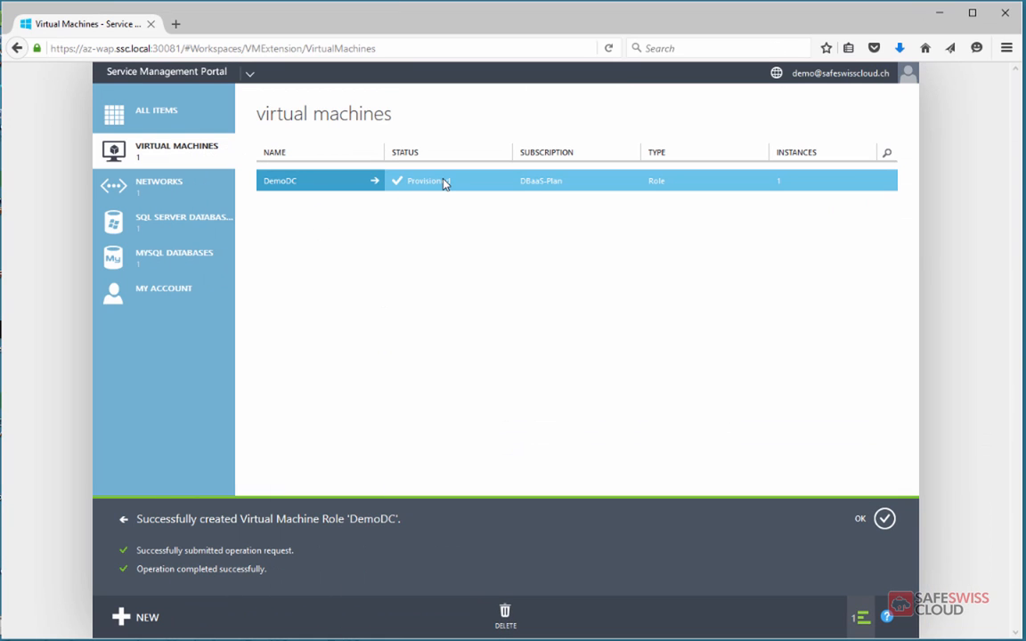
click(167, 149)
click(279, 185)
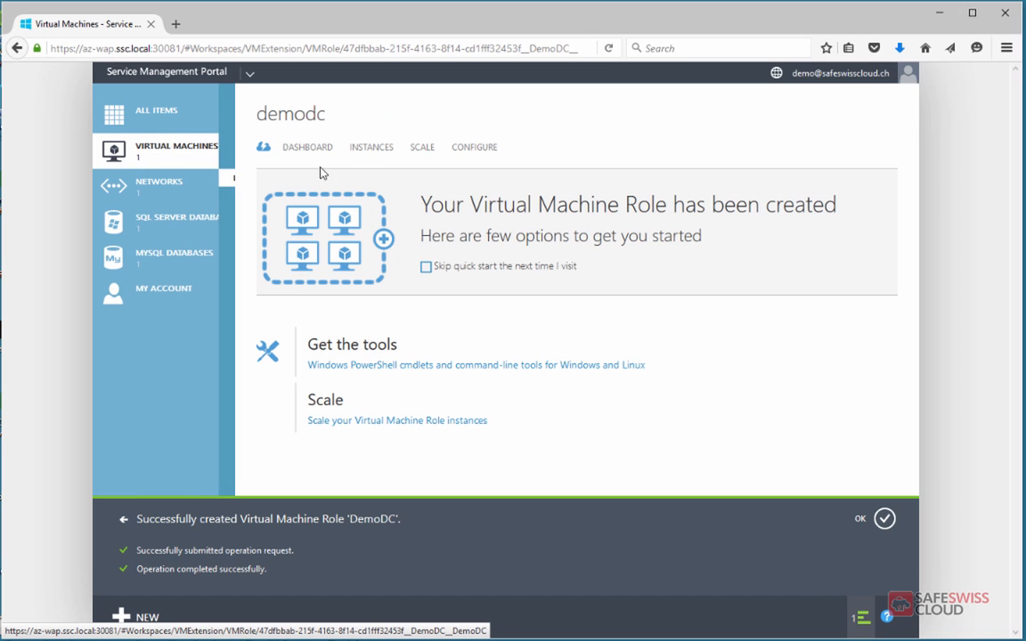
click(371, 151)
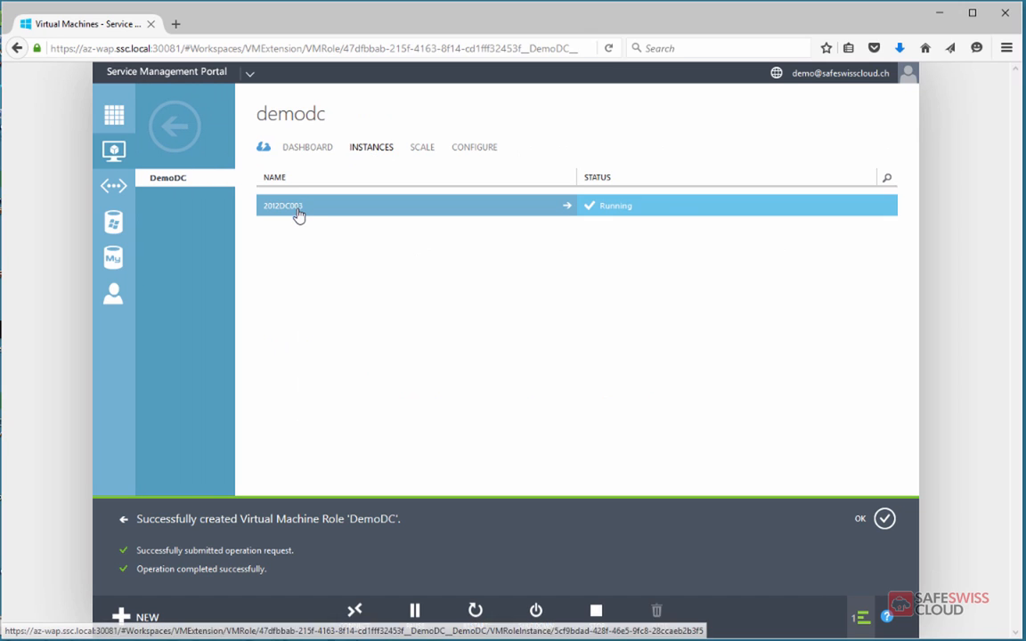
click(422, 151)
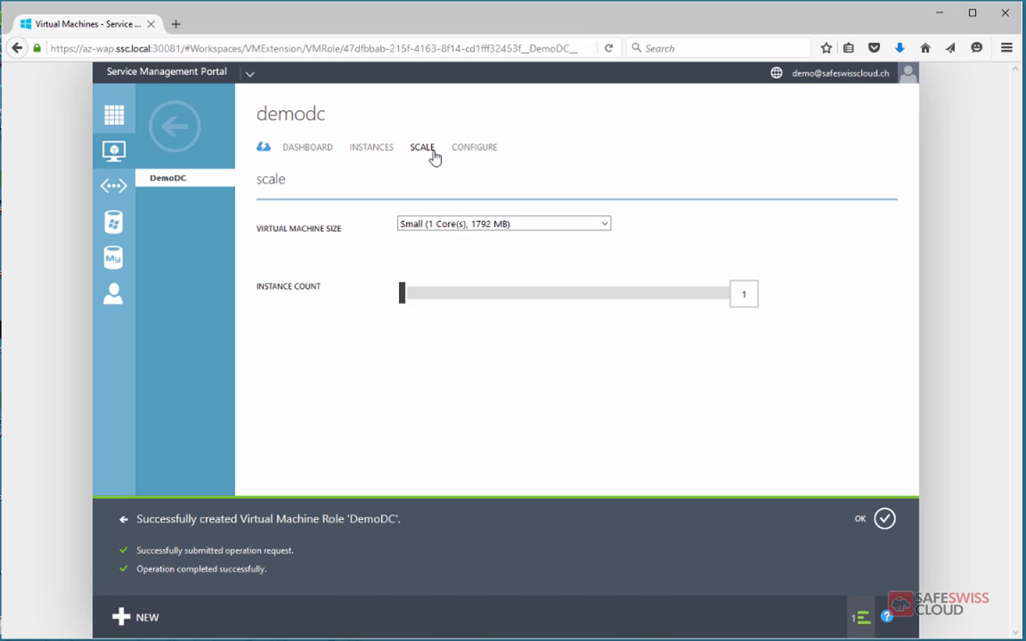
Step: Try an instance count of 2 for DemoDC, dismiss the creation notification, look through the virtual machine sizes, and discard the change
click(453, 299)
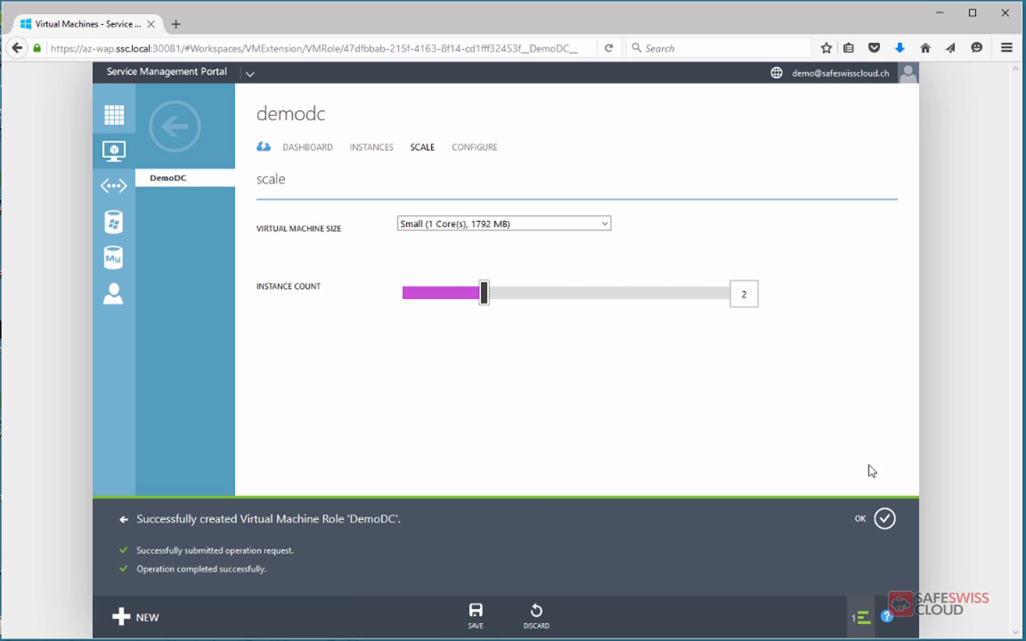
click(882, 521)
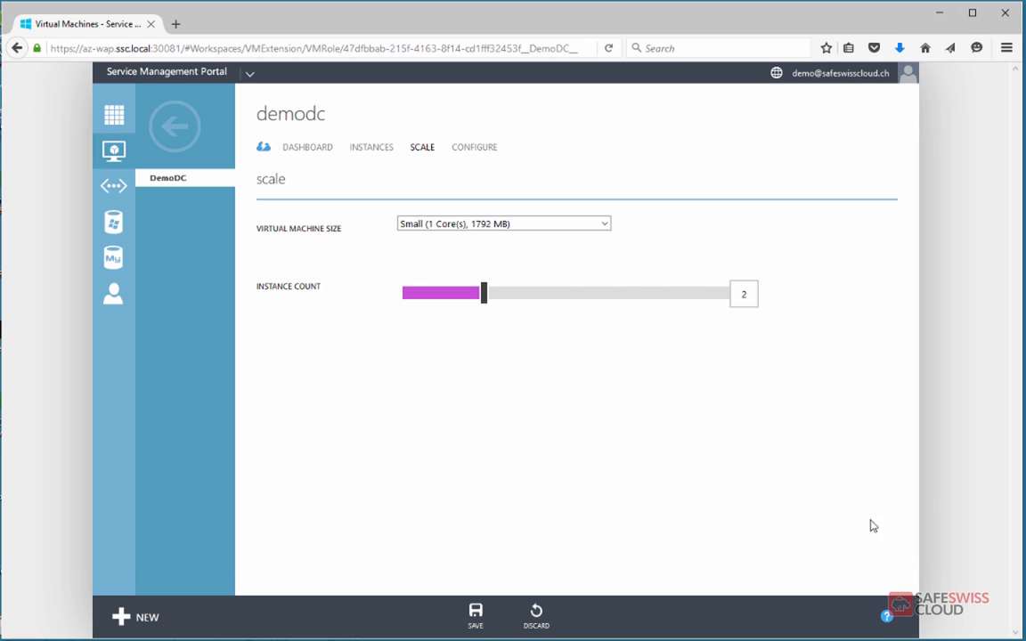
click(588, 224)
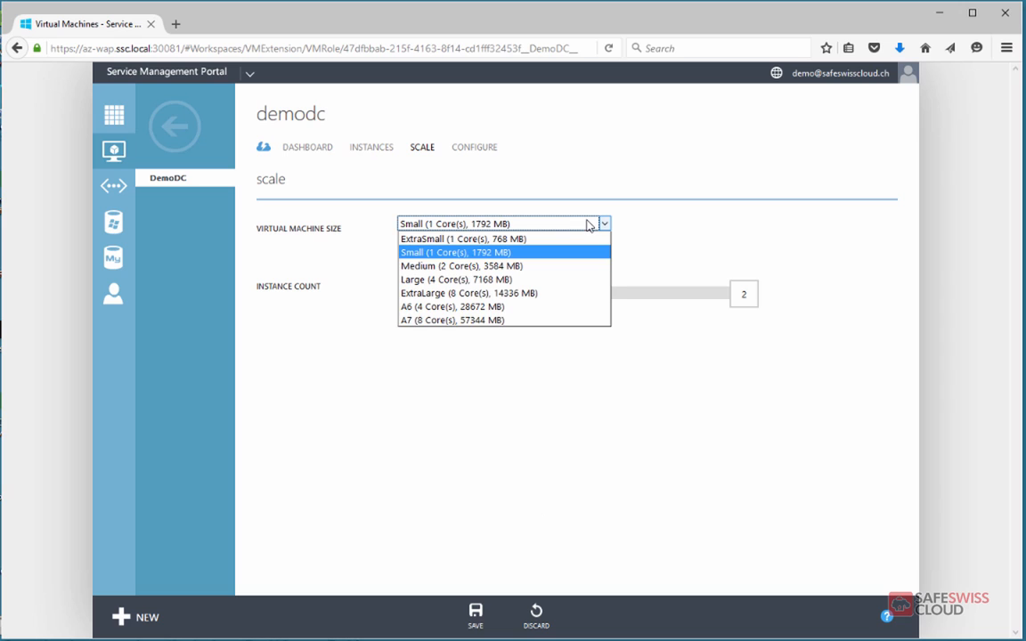
click(692, 223)
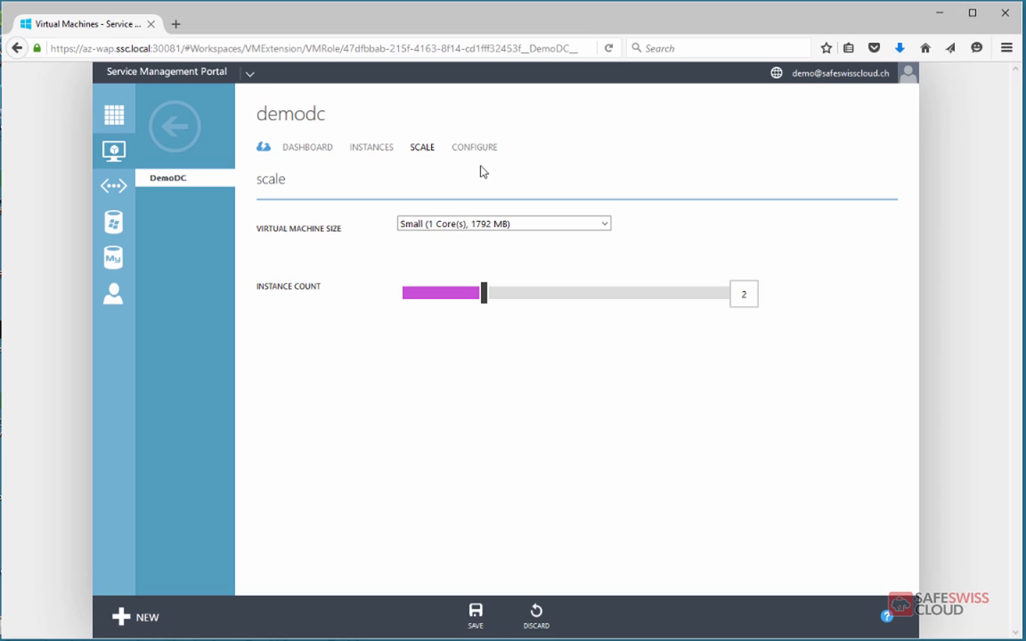
click(537, 617)
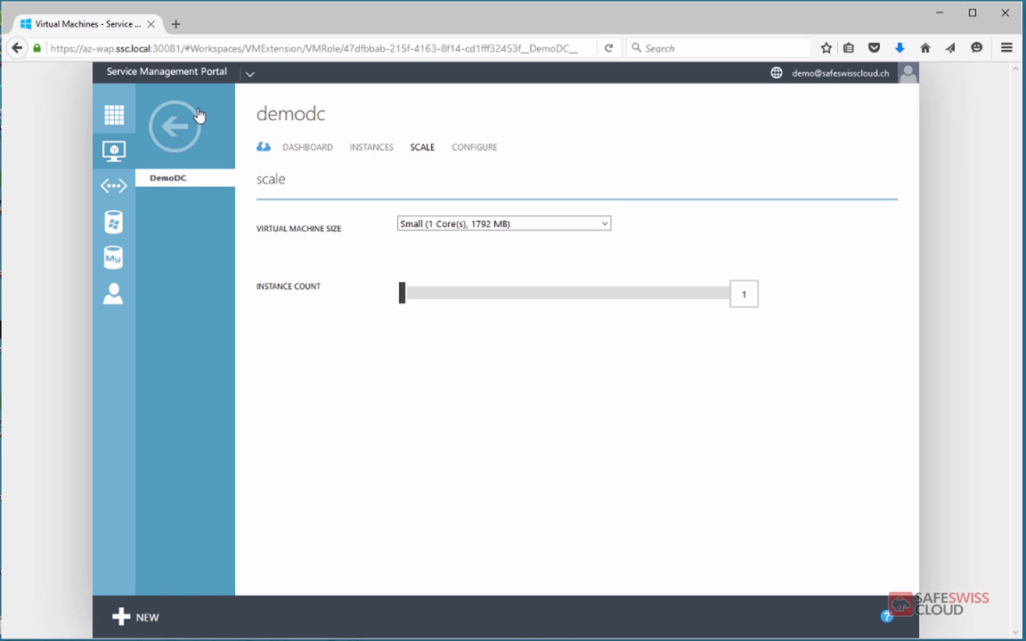
Step: Open the demoNet network and examine its site-to-site VPN page and its address space, DNS, NAT, gateway and BGP configuration
click(175, 127)
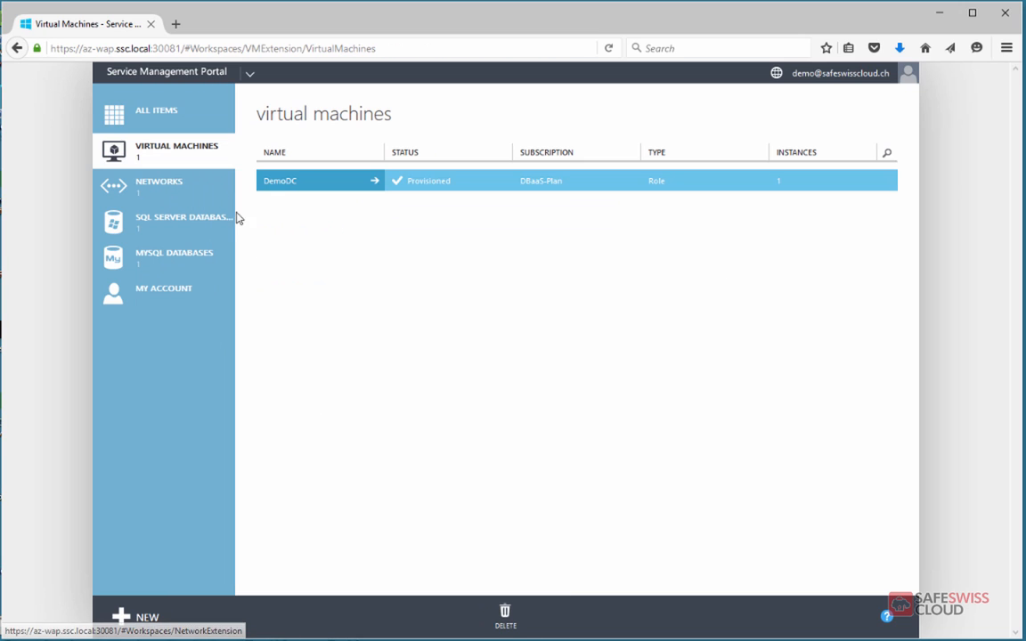
click(182, 187)
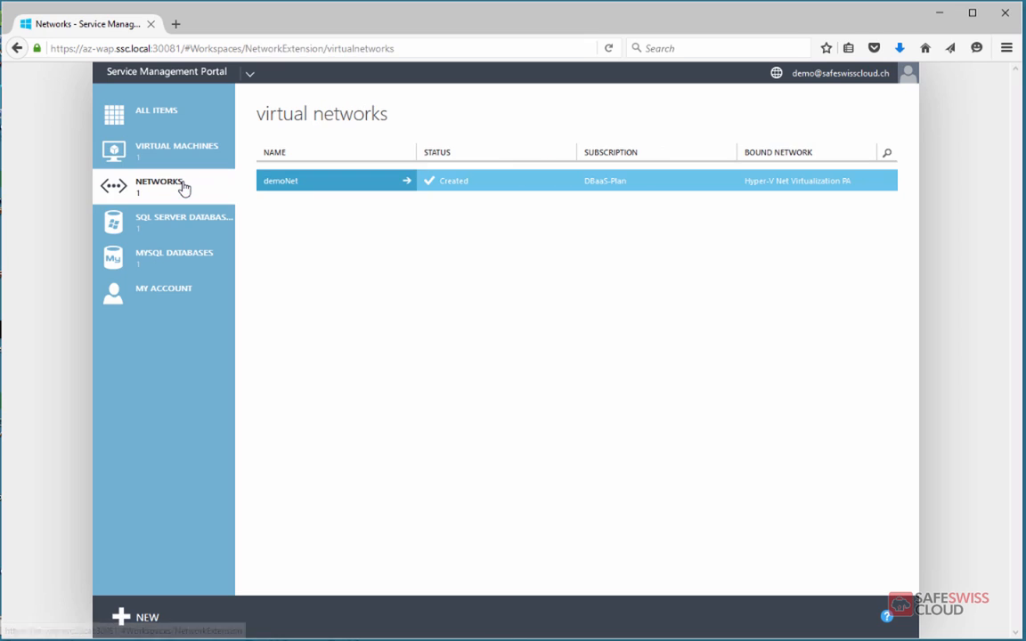
click(298, 187)
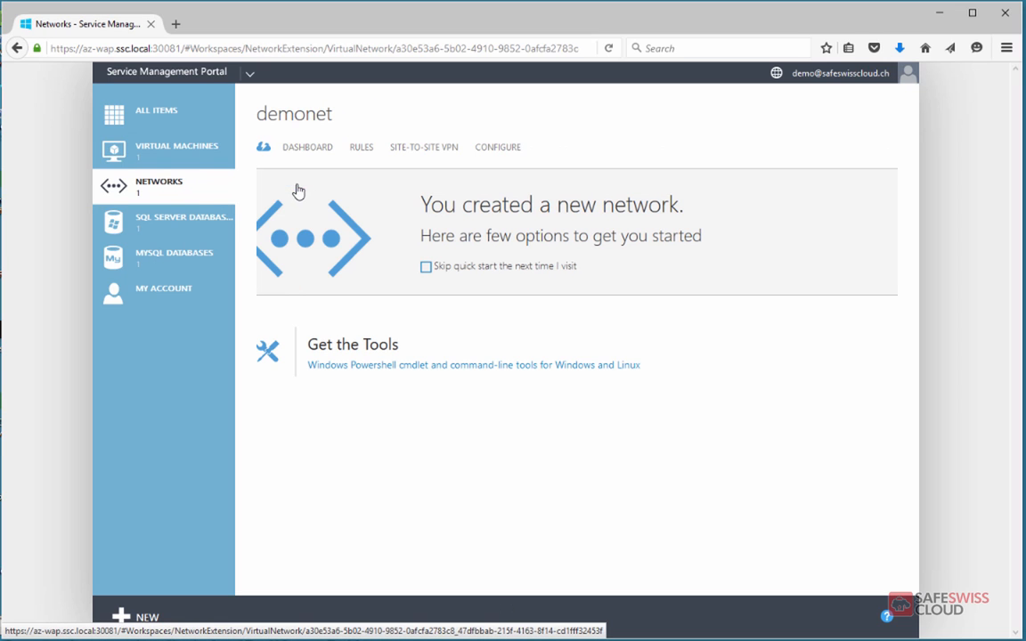
click(425, 151)
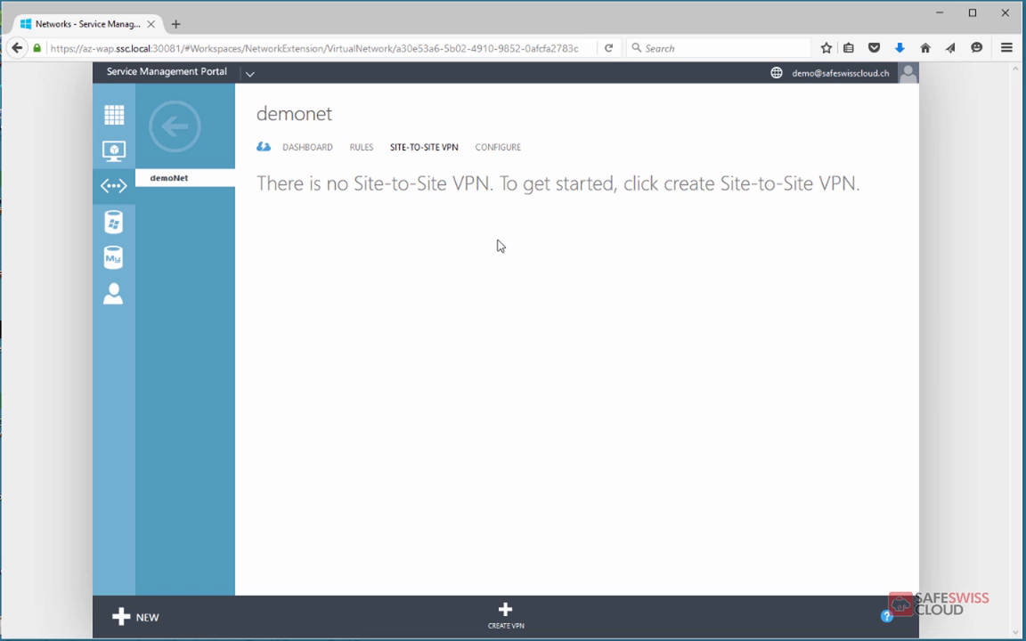
click(496, 157)
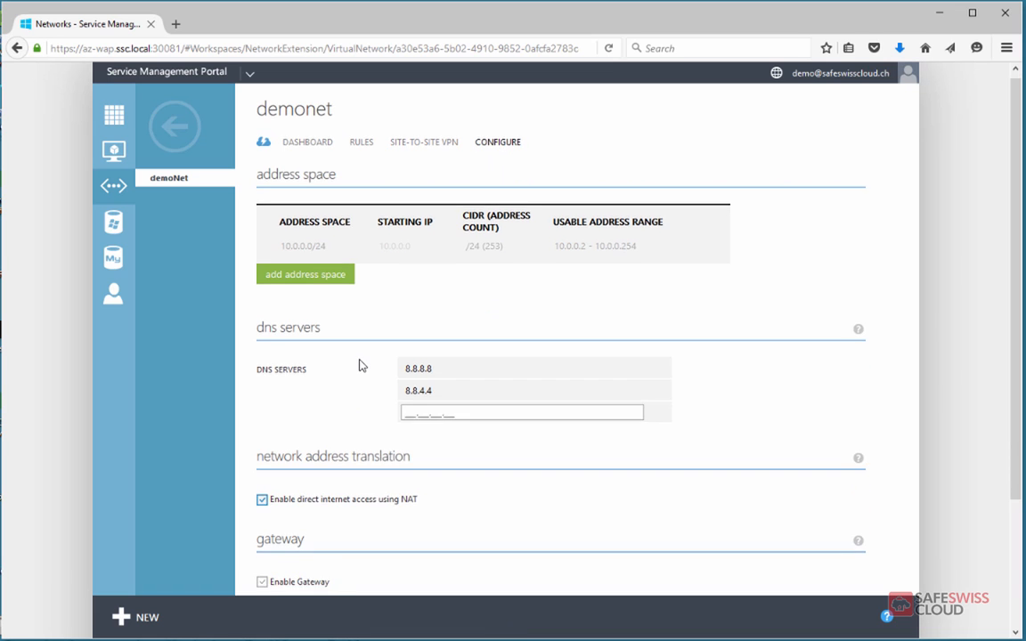
scroll(361, 365, down, 3)
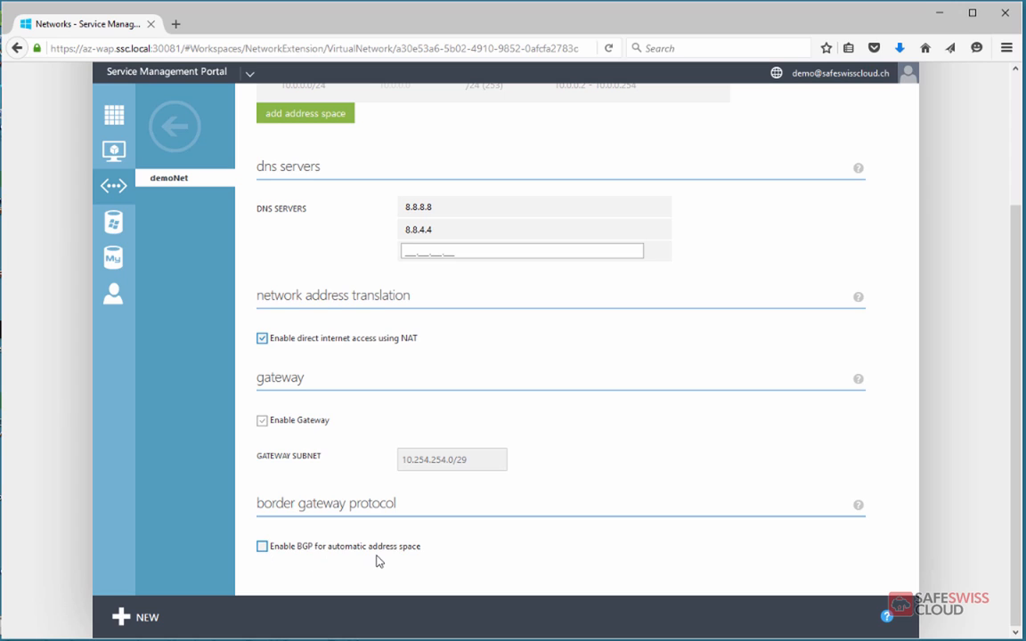
mouse_move(861, 506)
scroll(215, 433, up, 3)
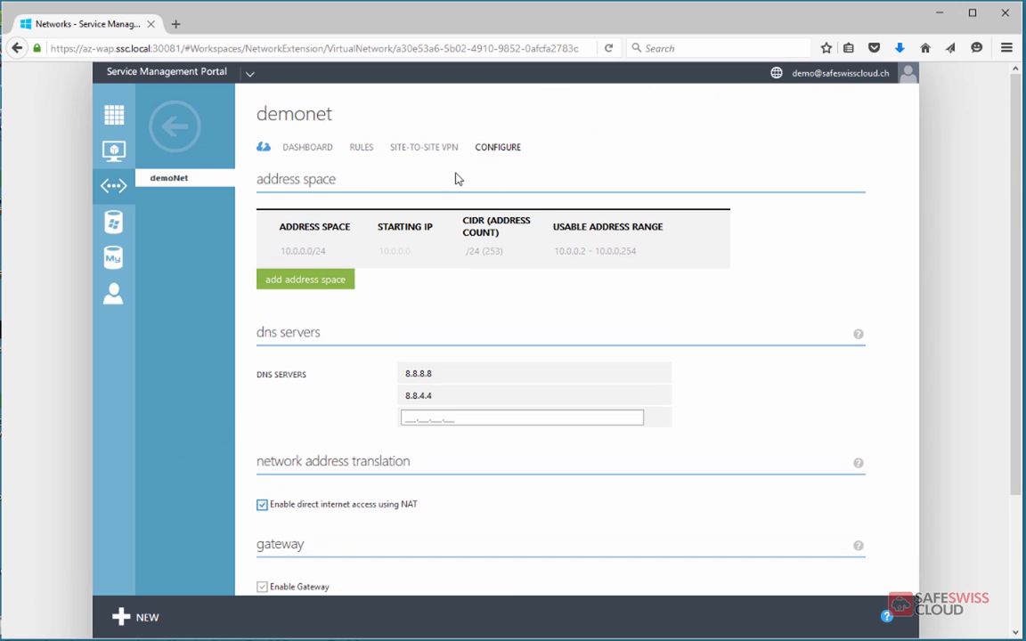
Step: Review demoNet's site-to-site VPN, rules and dashboard pages, and return to the list of virtual networks
click(436, 149)
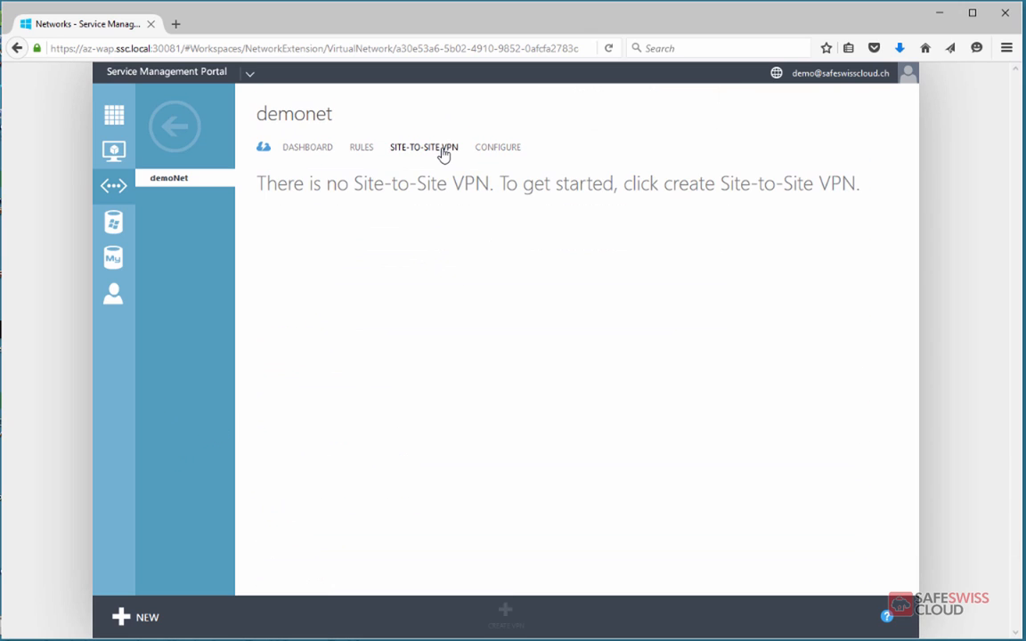
click(361, 152)
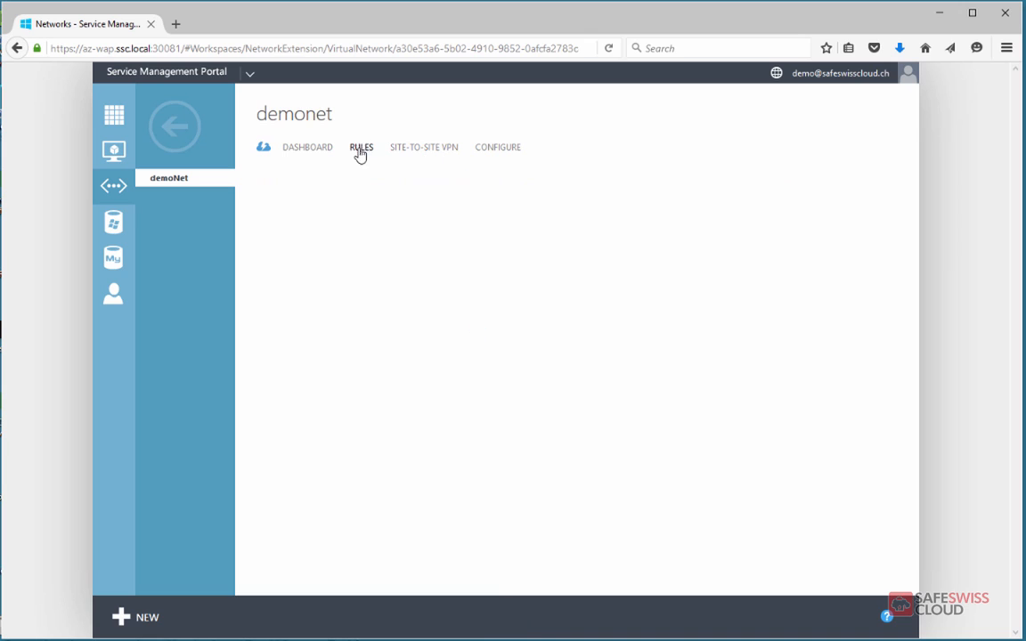
click(312, 154)
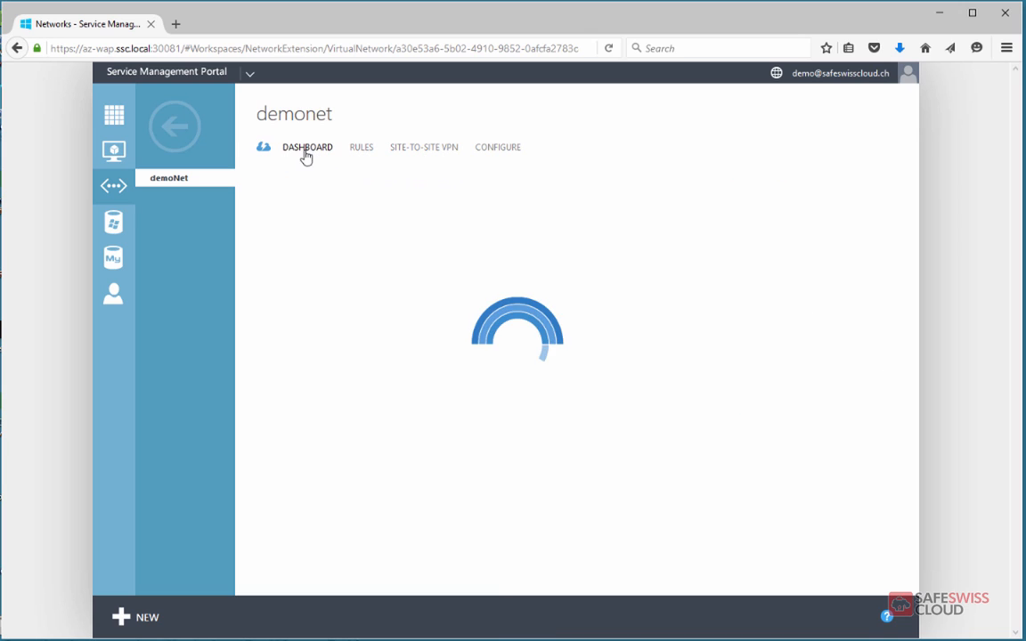
click(169, 132)
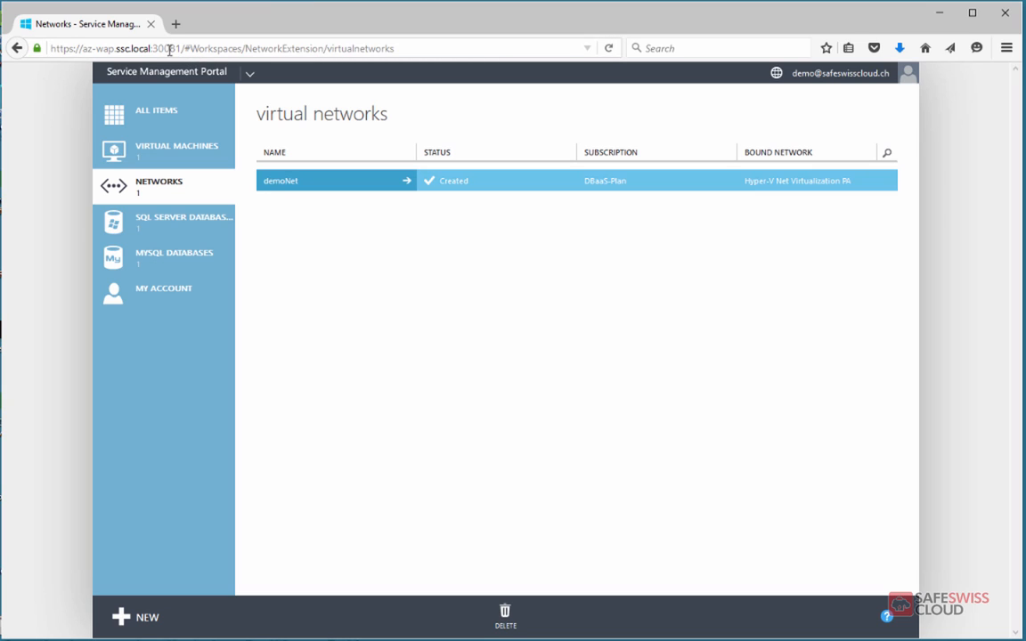
drag(169, 49, 574, 49)
key(Delete)
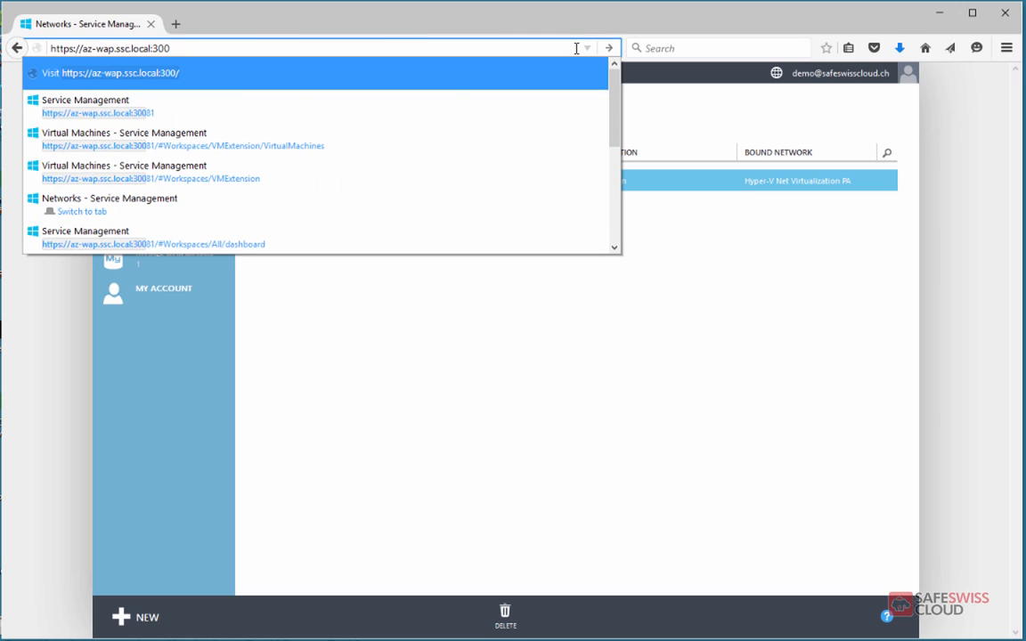
text(91)
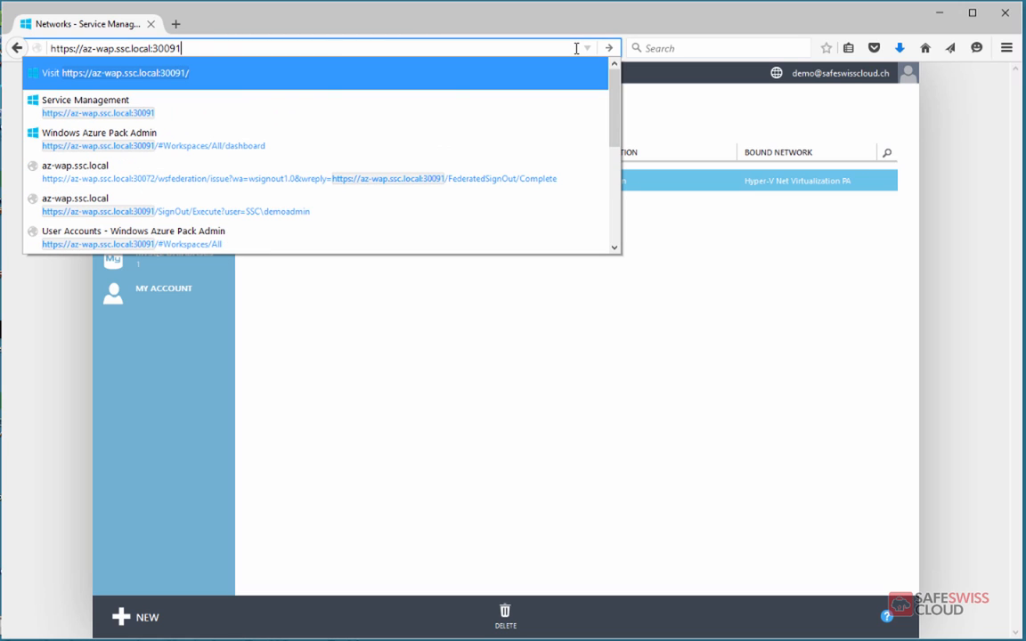
key(Return)
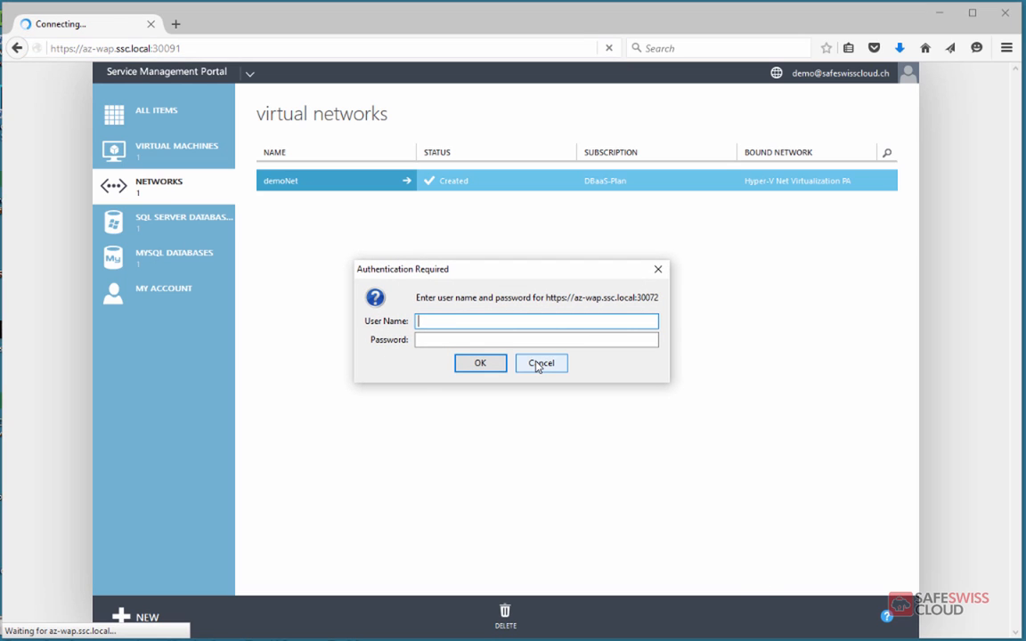
Step: Sign in as administrator with the account password and dismiss the browser's offer to remember the login
text(administrator)
key(Tab)
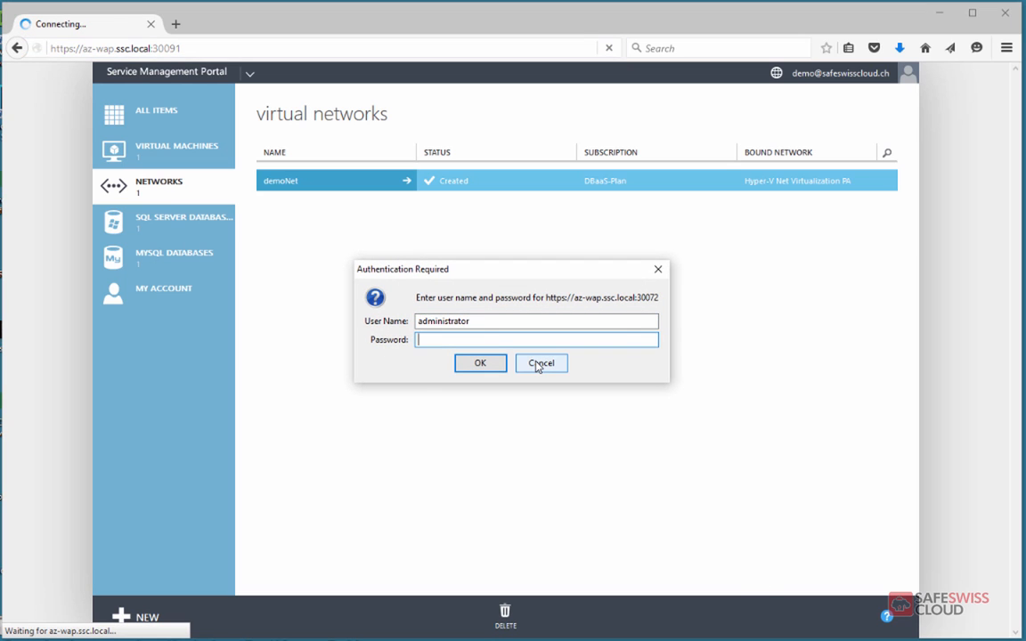
text(••••••••••)
key(Return)
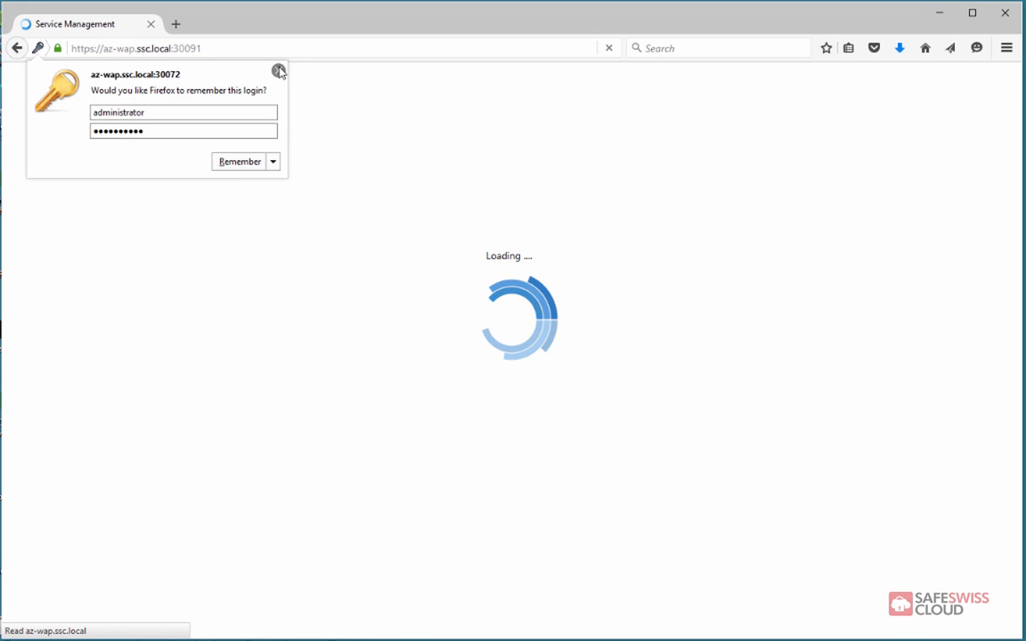
click(278, 70)
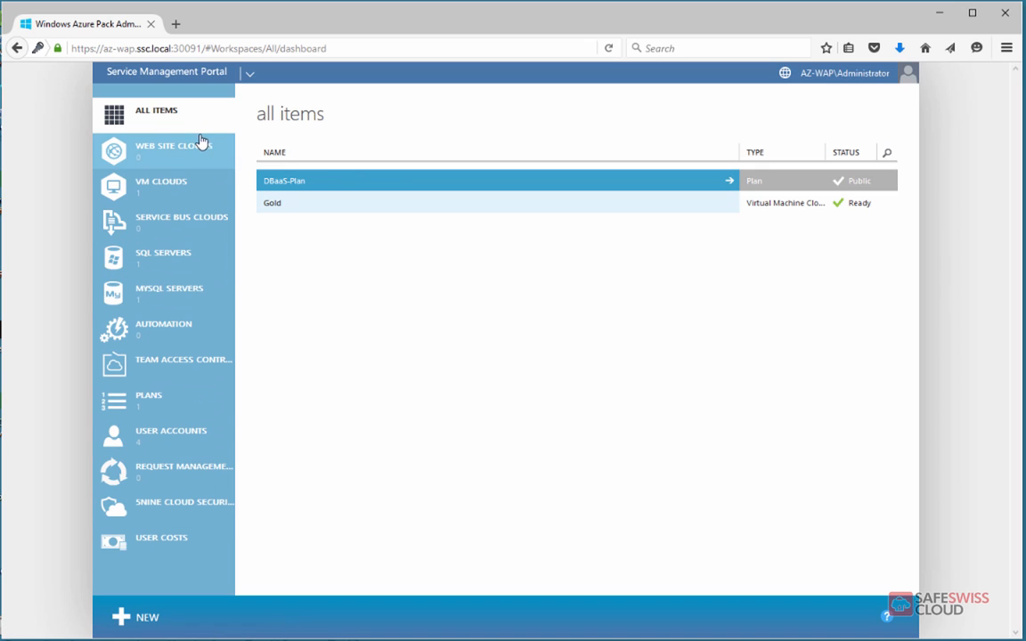
Step: Open the VM clouds overview and expand az-vmm.ssc.local to view its Gold cloud
click(166, 193)
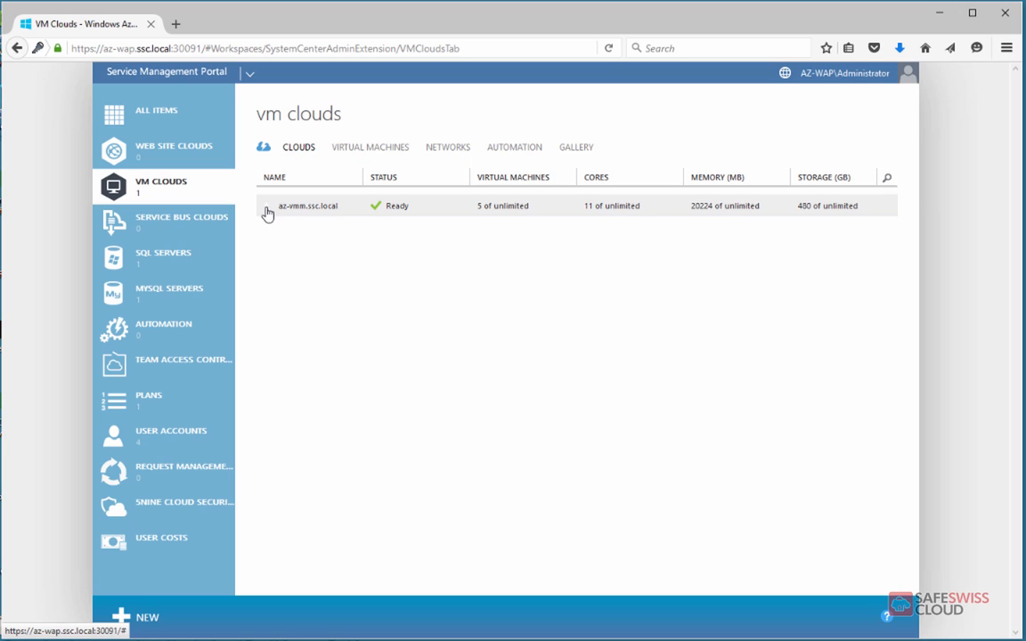
click(268, 210)
click(303, 230)
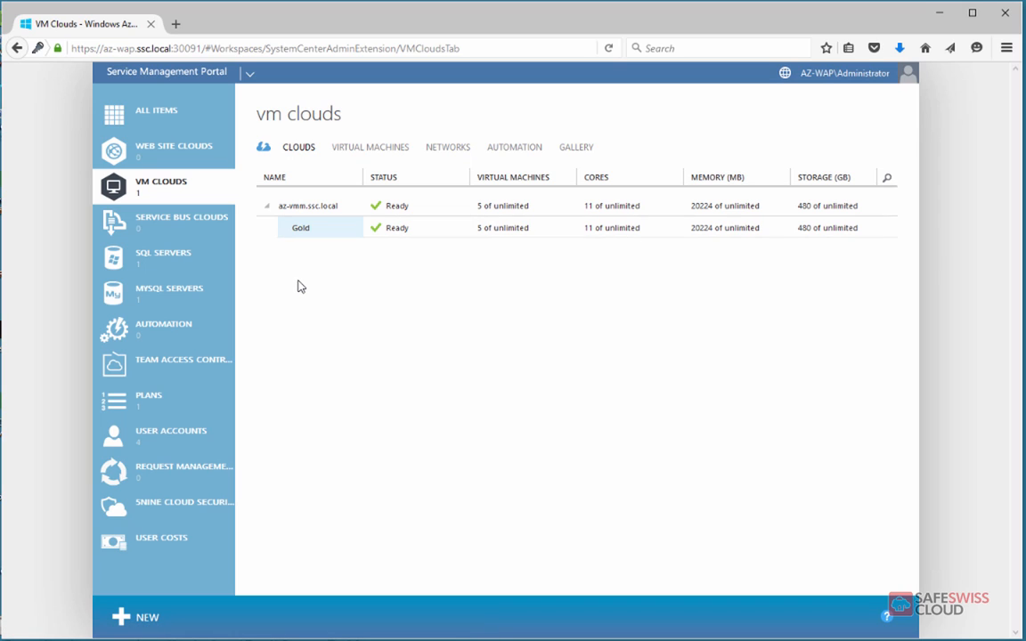
Step: Look through the VM clouds' virtual machines, networks, automation and gallery pages, widening the gallery's Name column to read the full item names
click(379, 151)
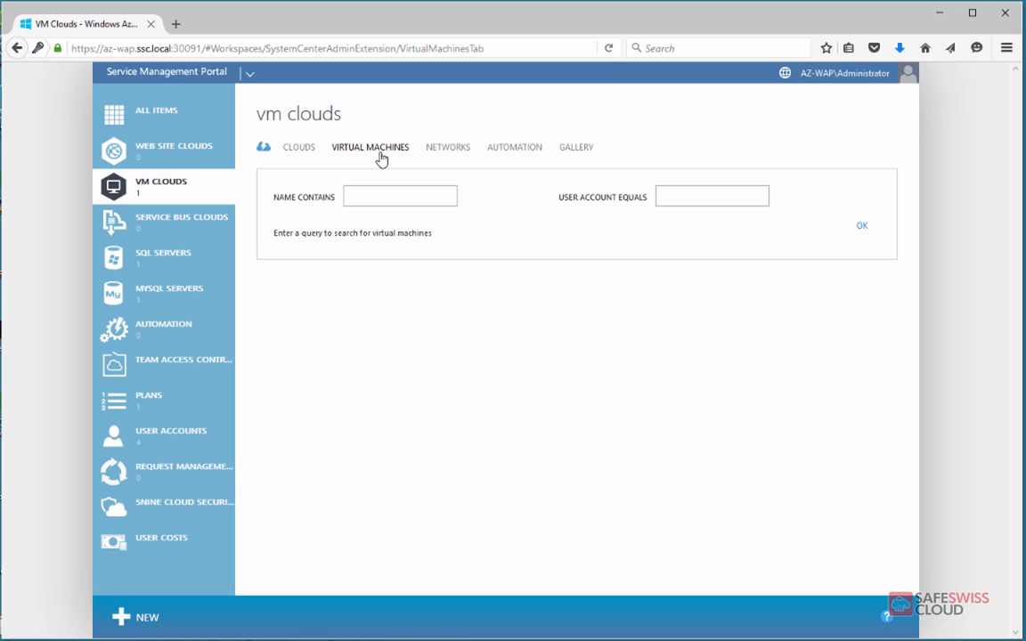
click(455, 153)
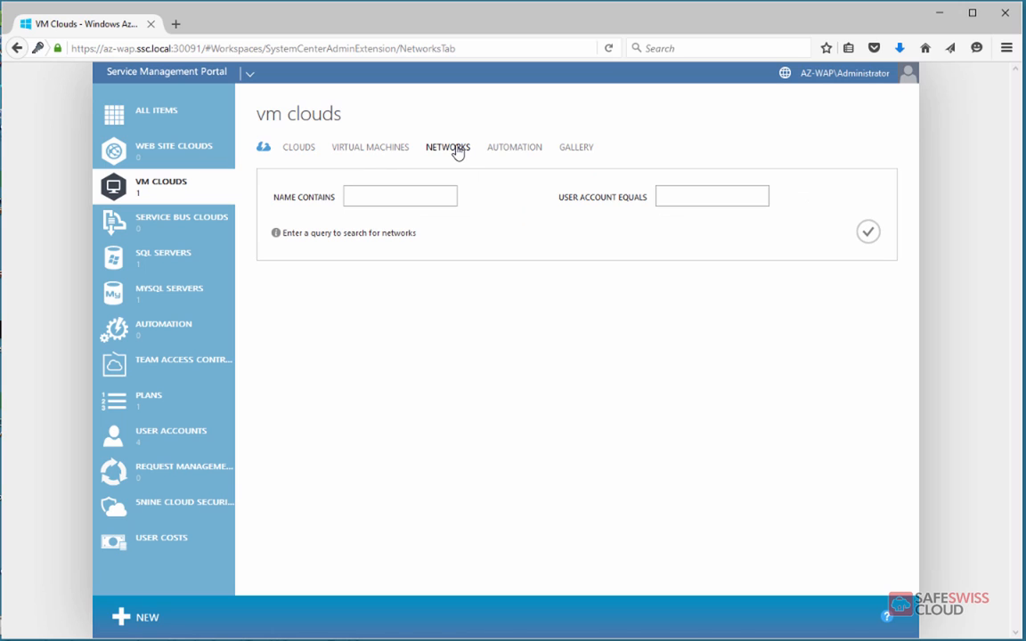
click(521, 153)
click(579, 153)
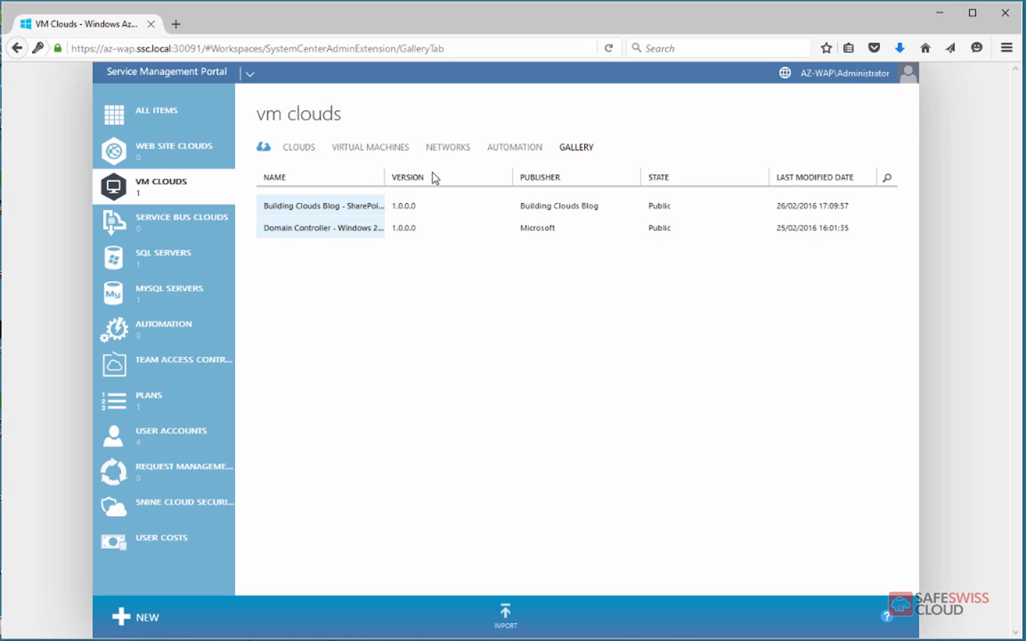
drag(385, 177, 474, 183)
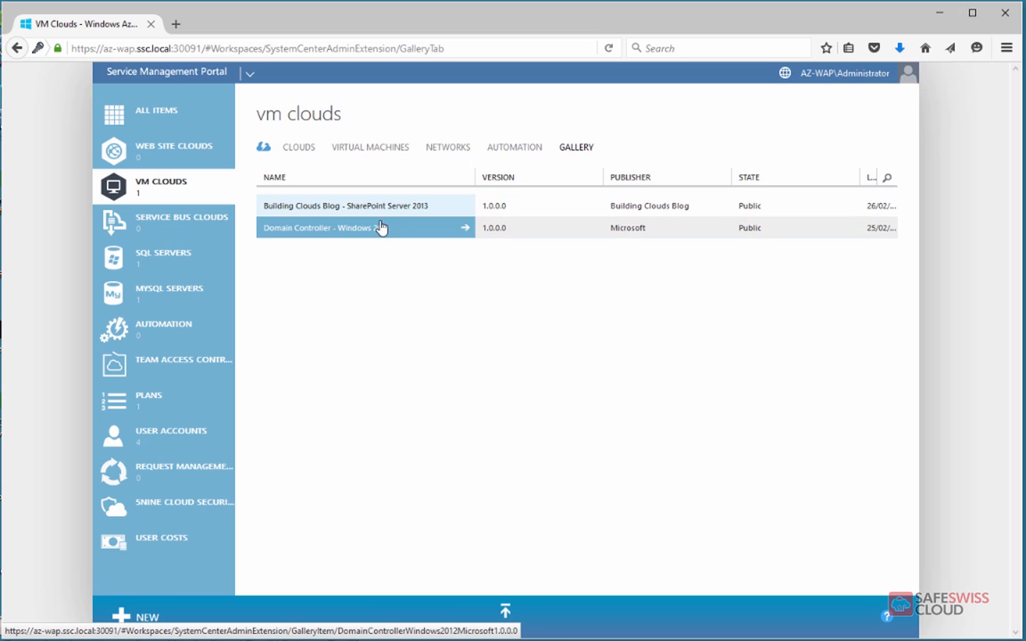
Step: Open the SQL servers list, review the fields for registering a hosting server in the Default group, and close the form without registering
click(160, 267)
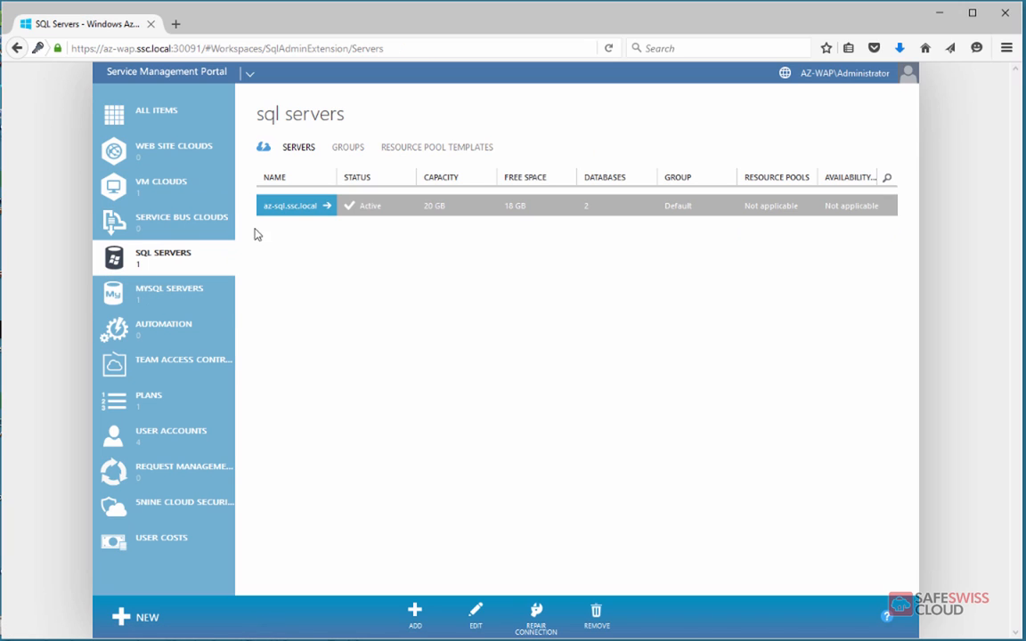
click(415, 614)
click(496, 322)
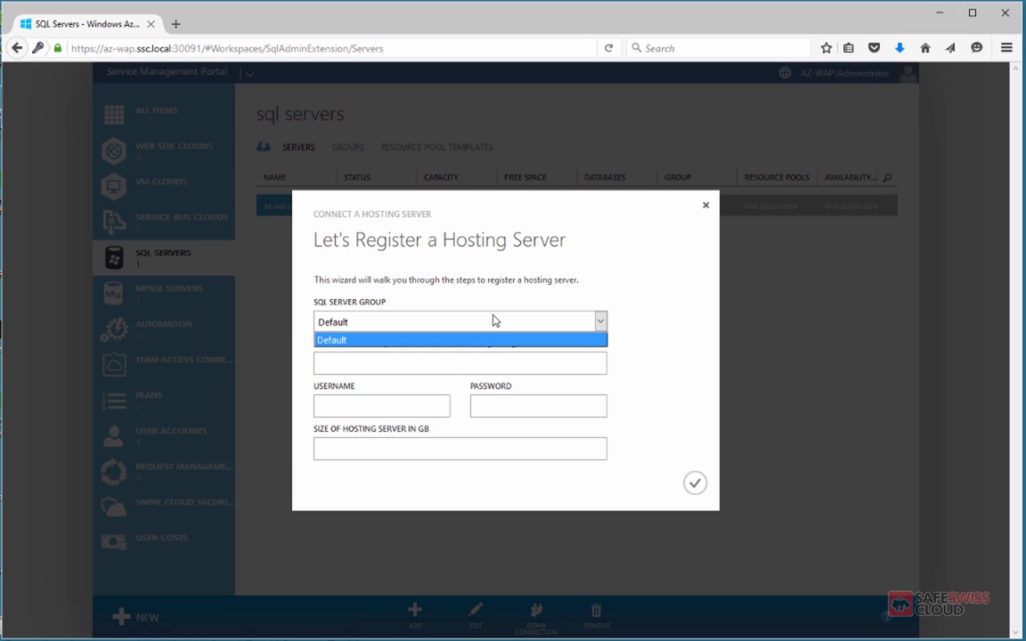
click(441, 339)
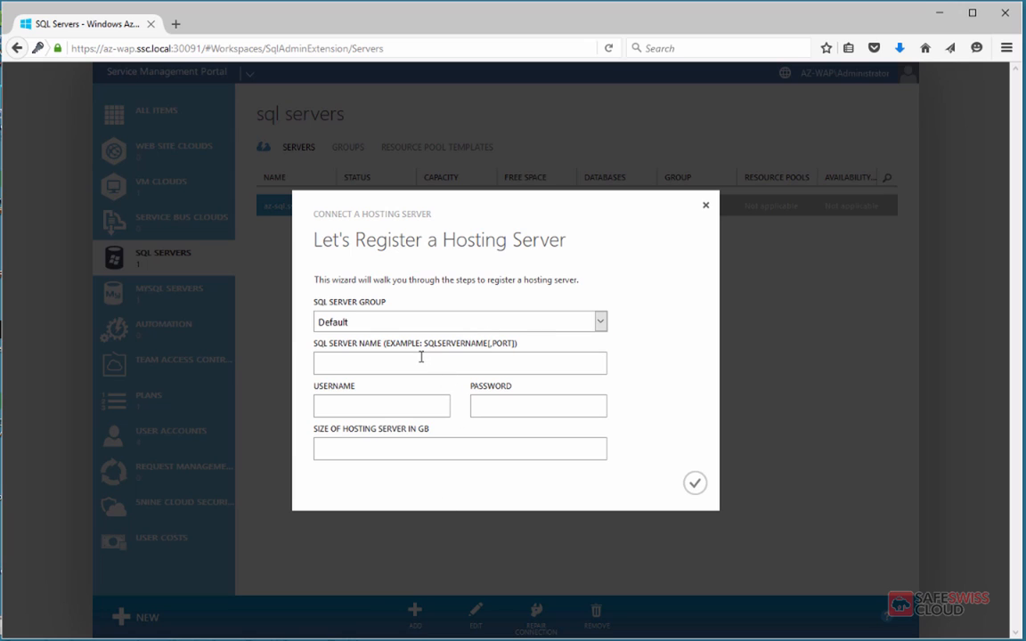
click(385, 406)
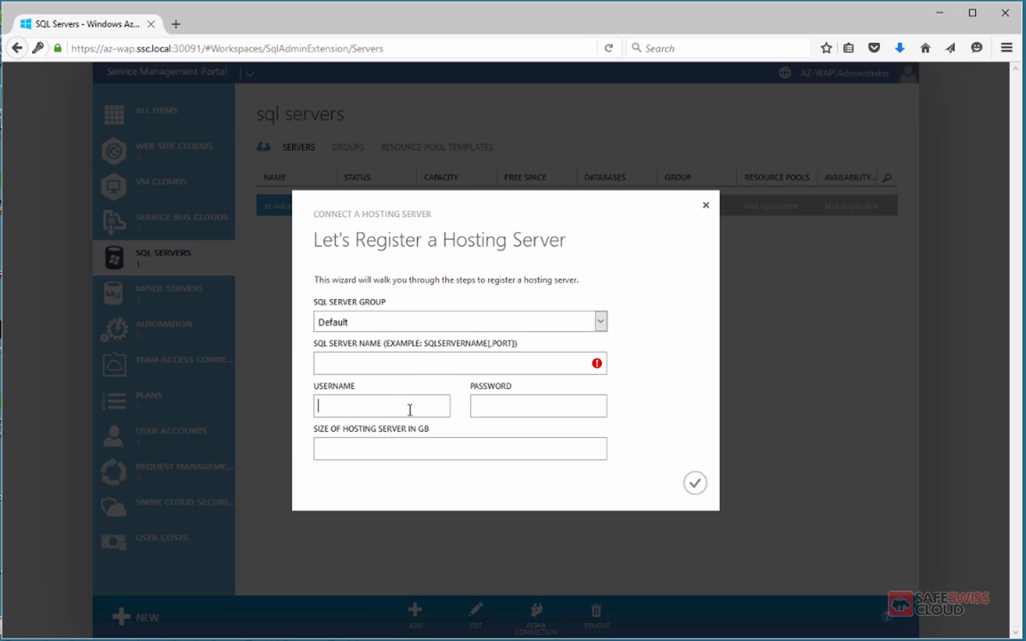
click(435, 449)
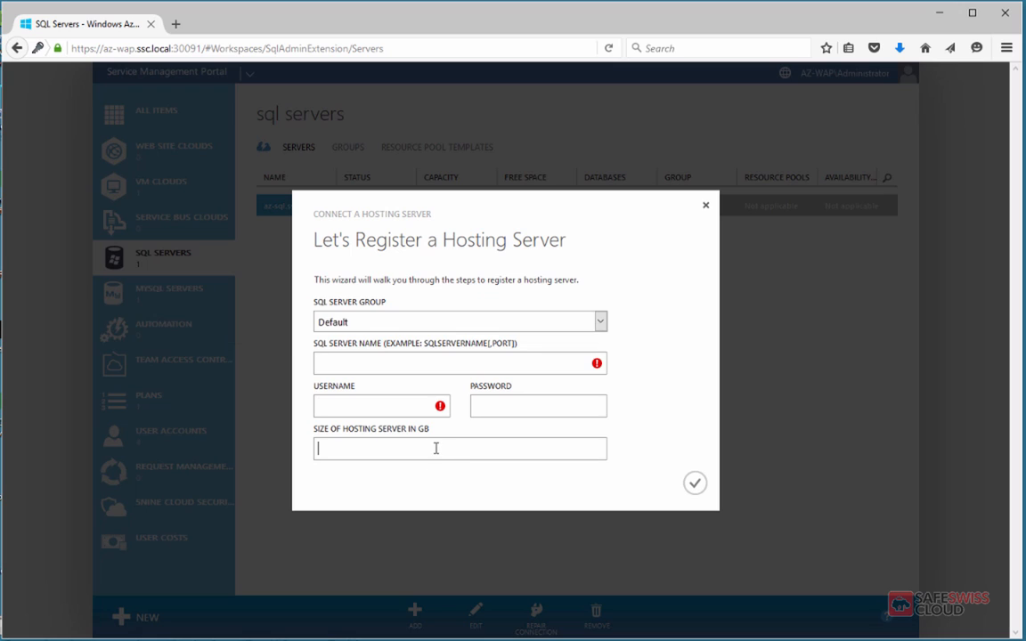
click(706, 212)
click(705, 206)
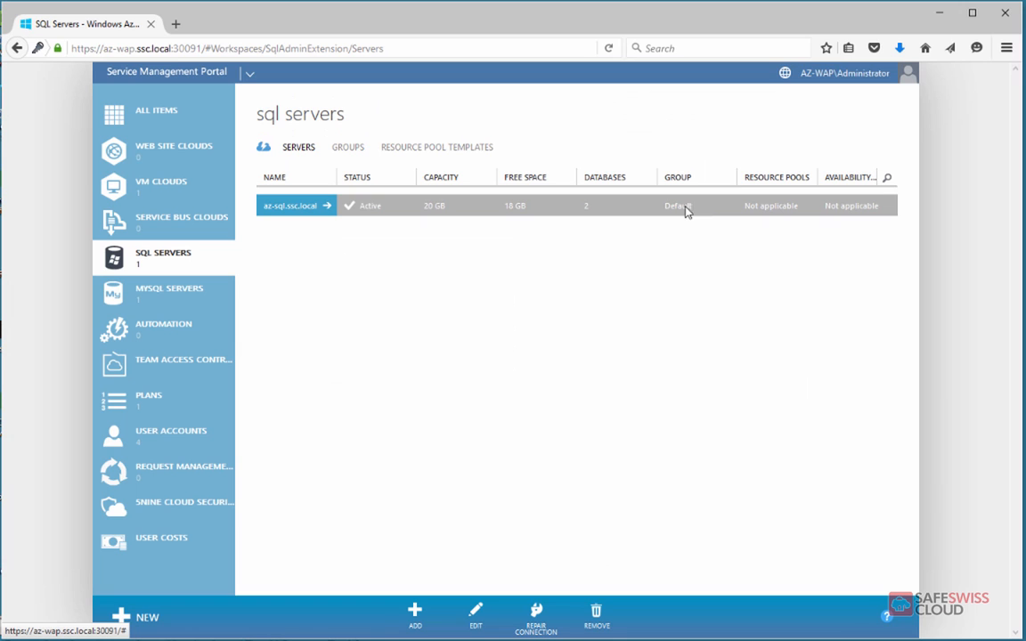
Step: Look through the SQL servers' groups, resource pool templates and quick start pages
click(356, 150)
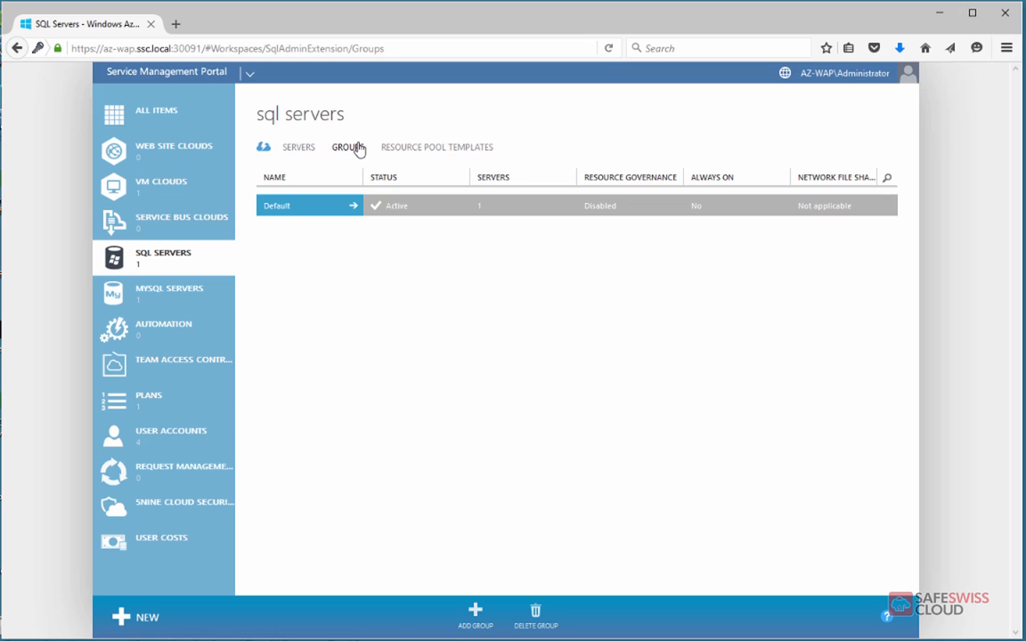
click(422, 151)
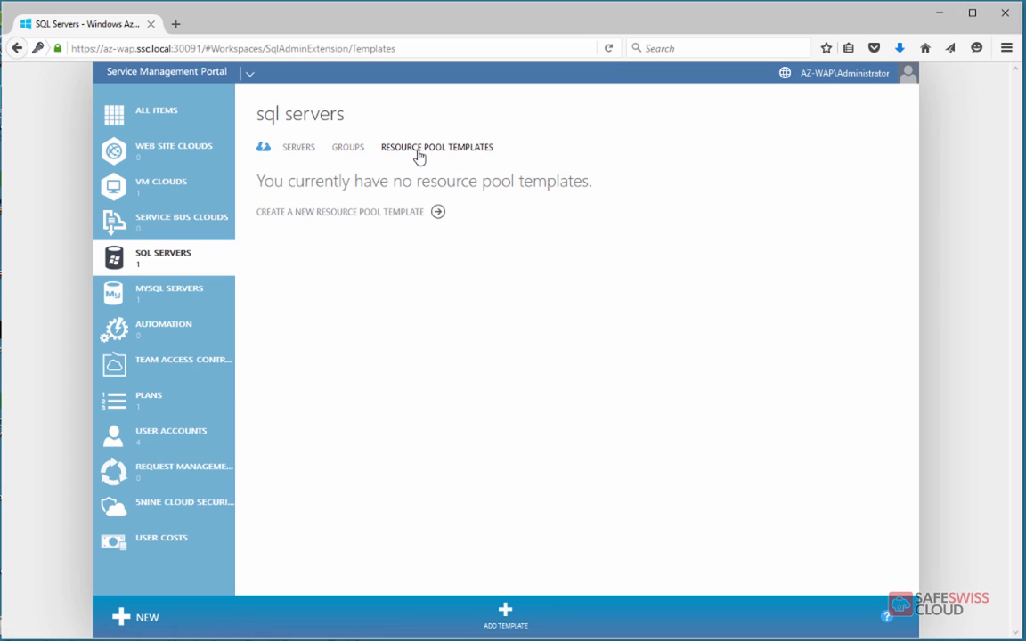
click(263, 152)
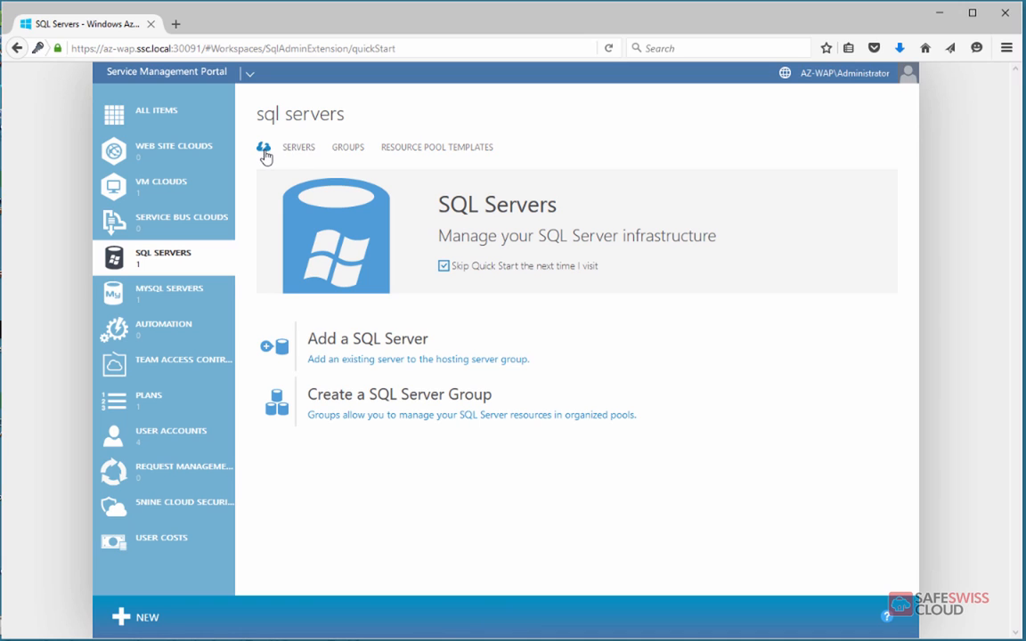
Step: Look through the MySQL servers, service bus clouds, VM clouds, web site clouds and user accounts pages
click(183, 303)
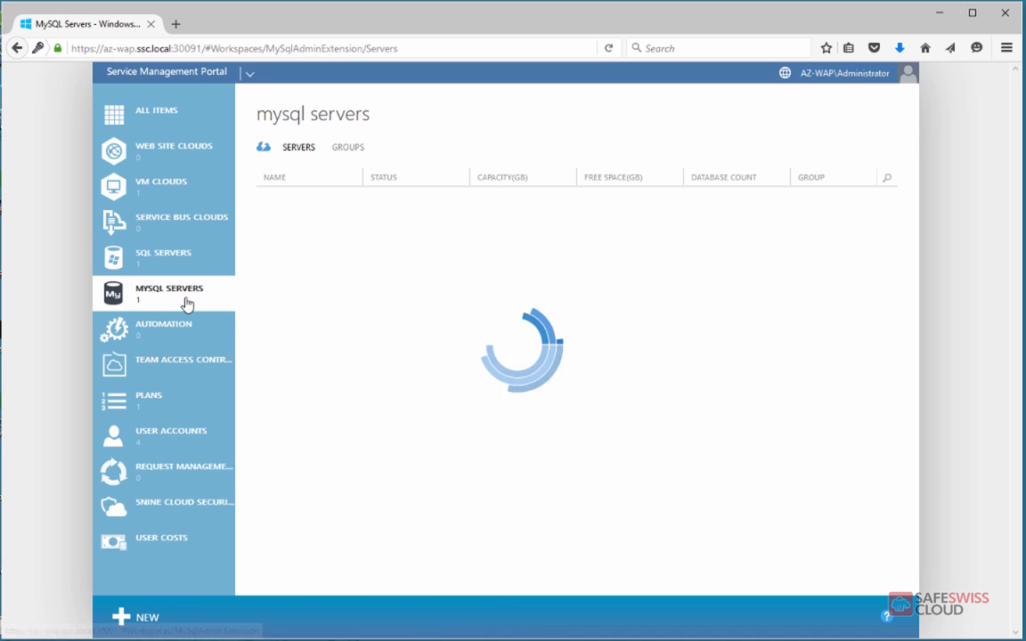
click(169, 221)
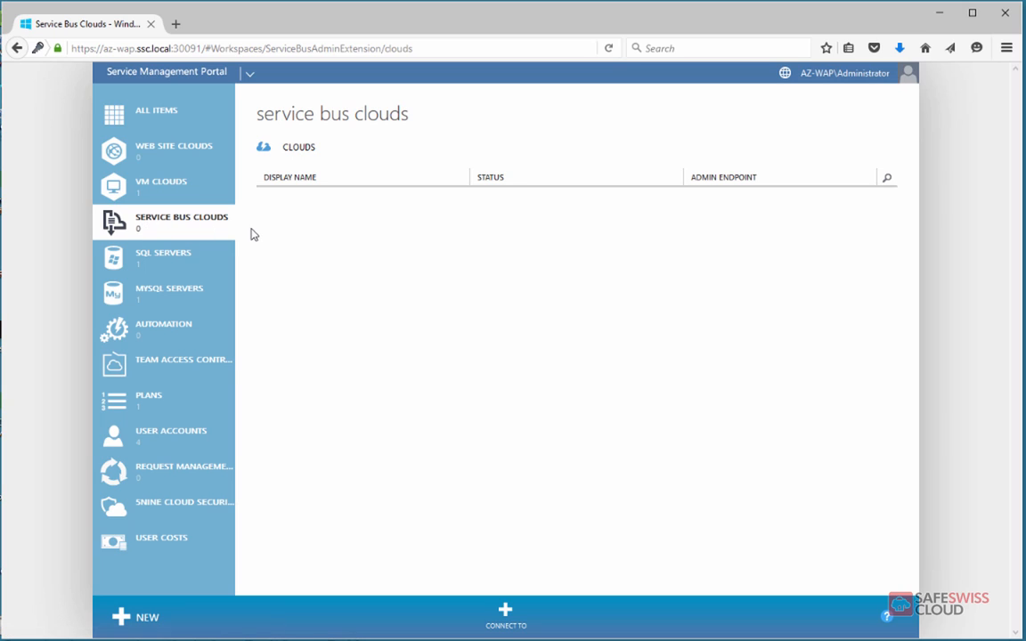
click(167, 198)
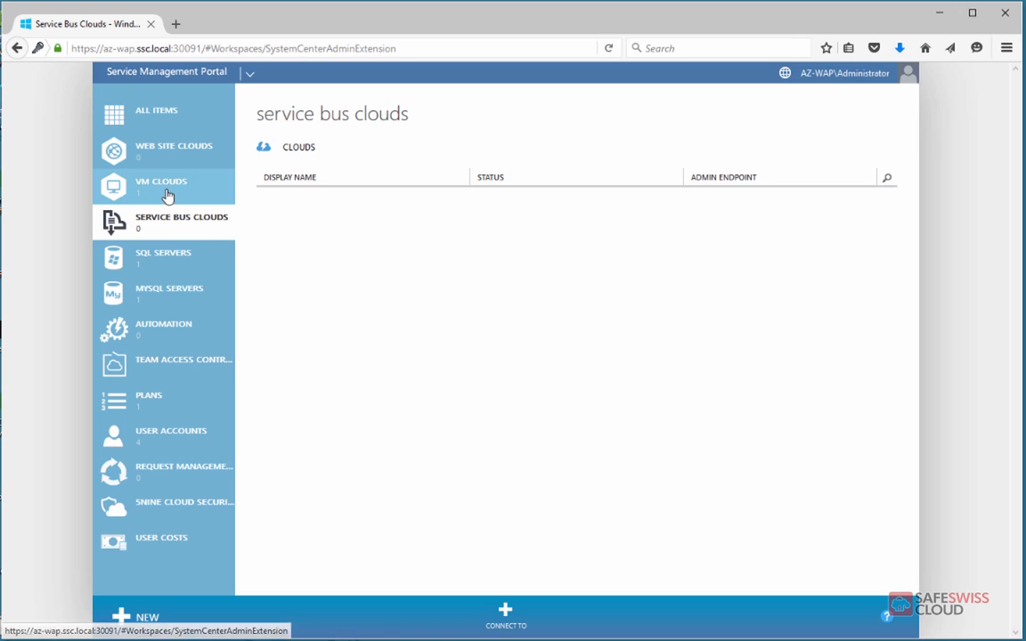
click(157, 153)
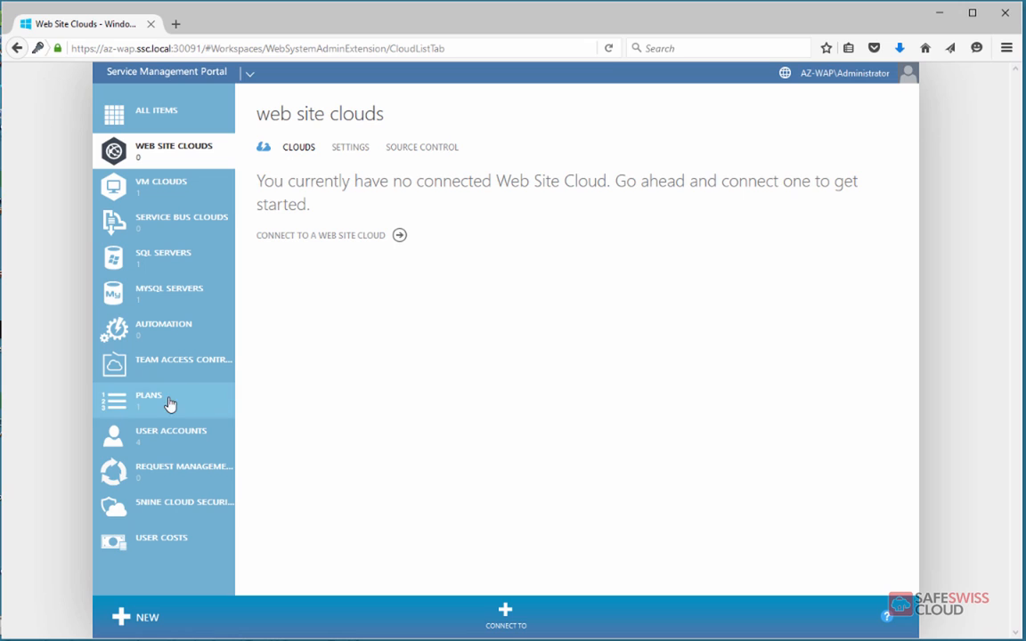
click(133, 442)
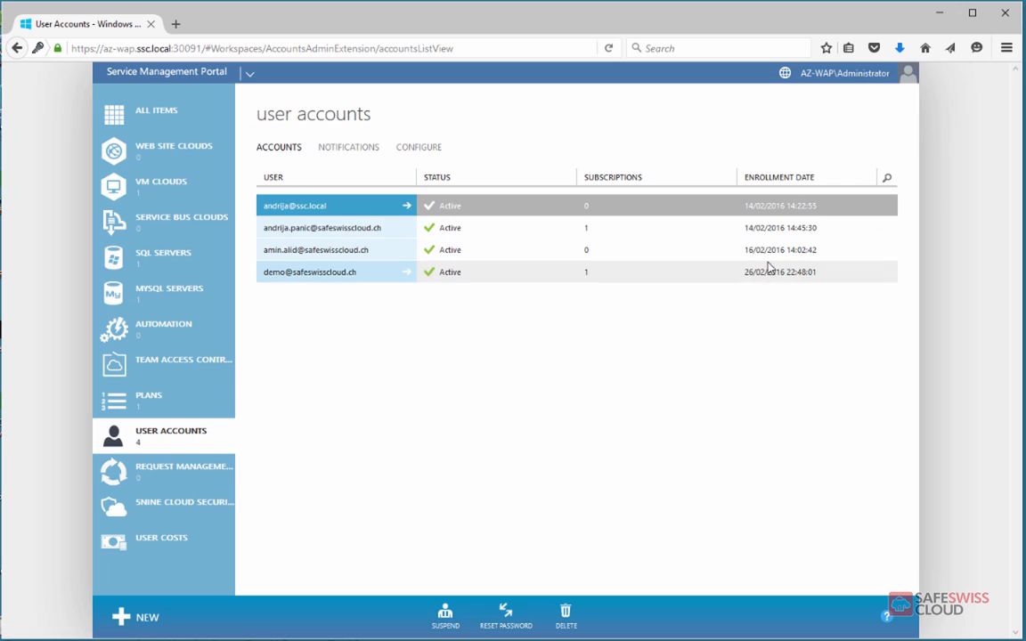
Step: Open the DBaaS-Plan dashboard, review its sign-up chart and plan services, and return to the plans list
click(151, 401)
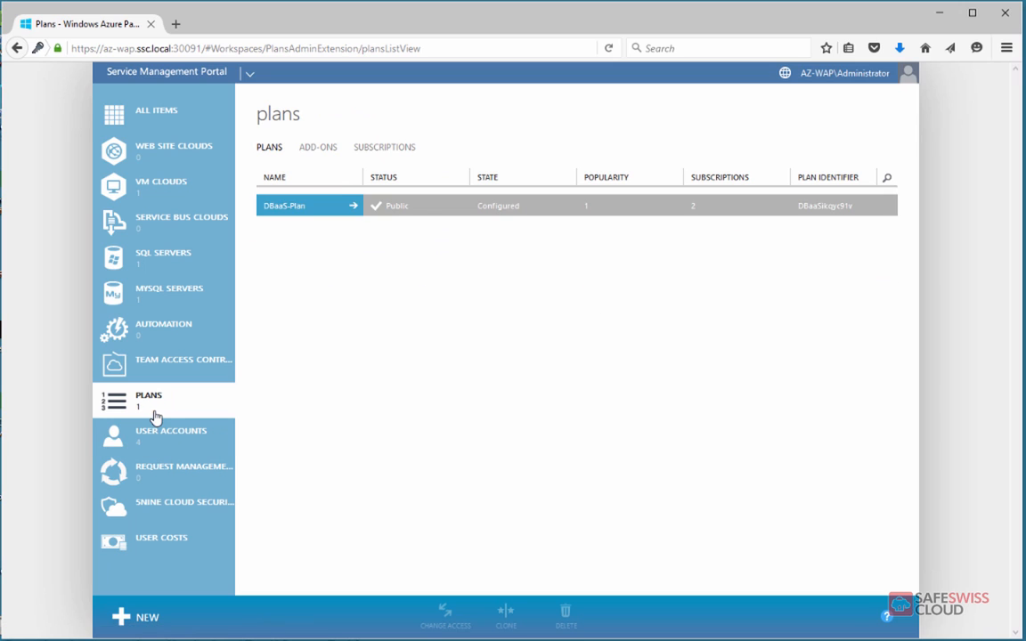
click(279, 211)
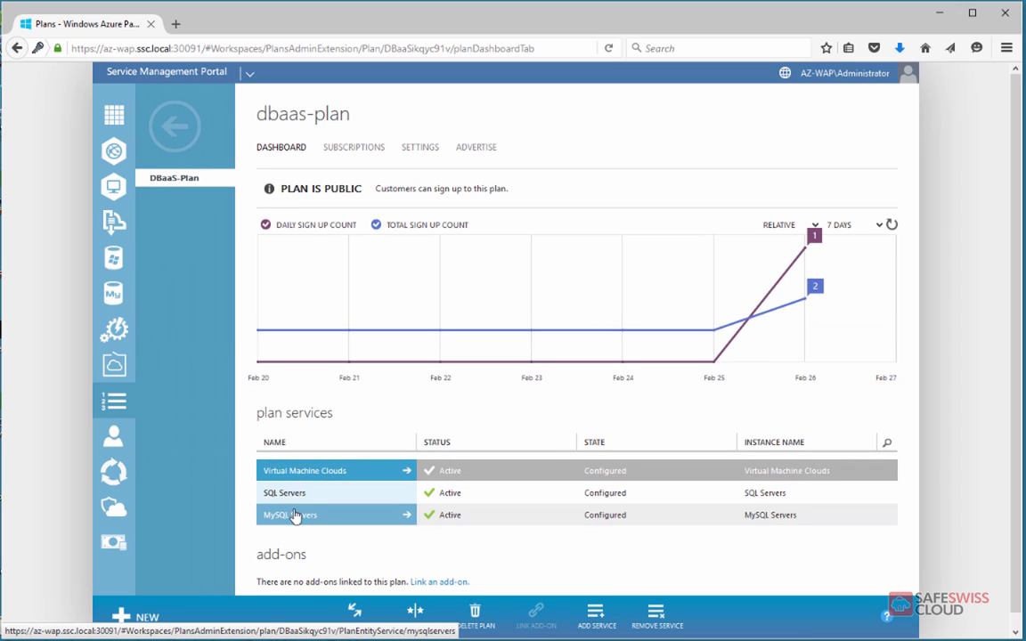
click(291, 495)
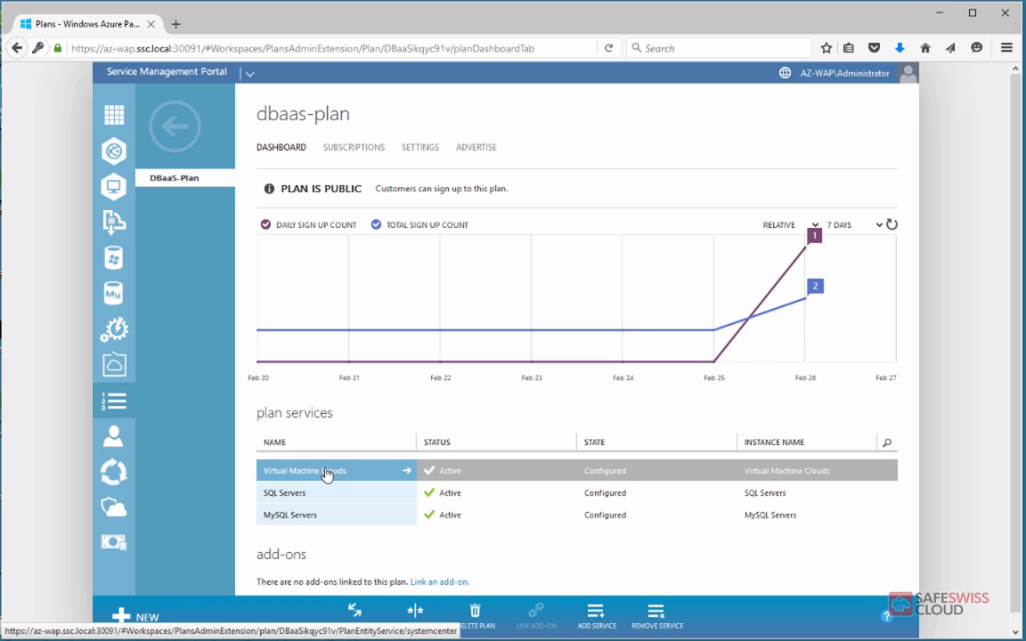
click(330, 473)
scroll(419, 389, down, 1)
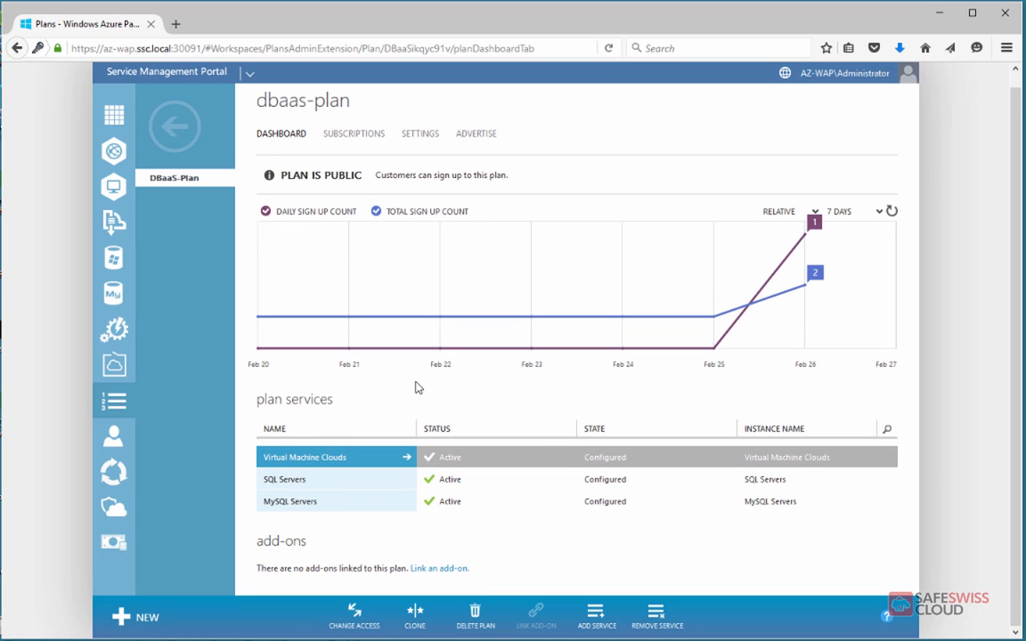
click(169, 118)
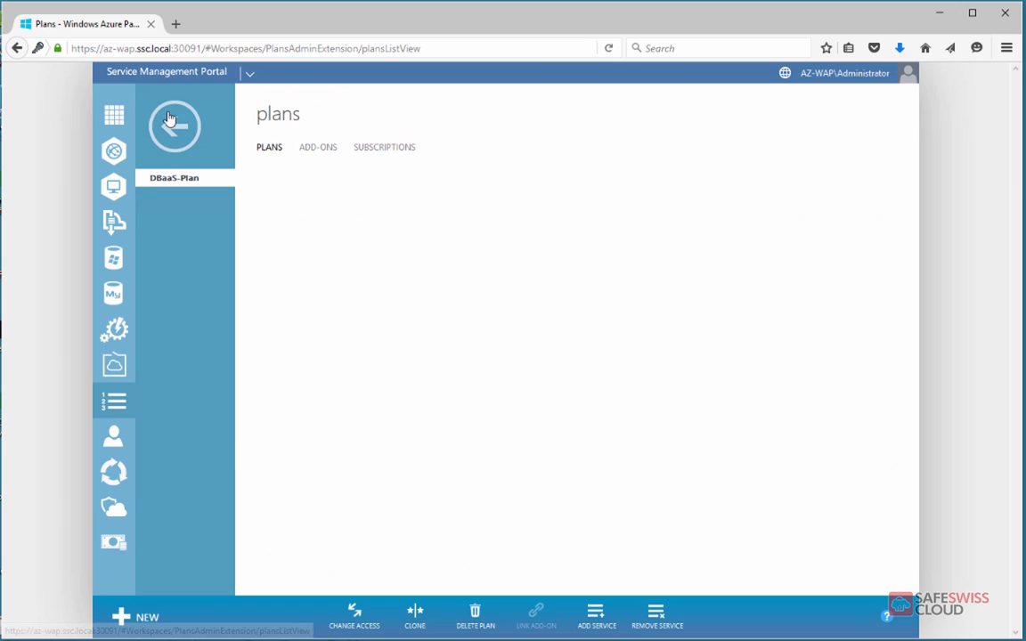